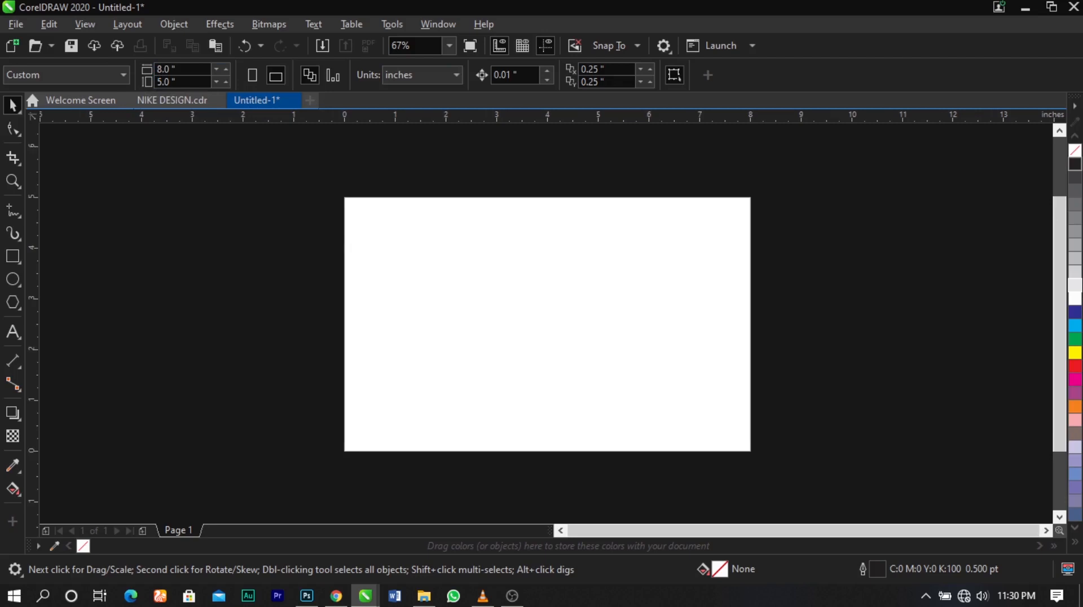
{"action": "right_click", "coordinate": [791, 252]}
{"action": "left_click", "coordinate": [756, 219]}
{"action": "right_click", "coordinate": [773, 219]}
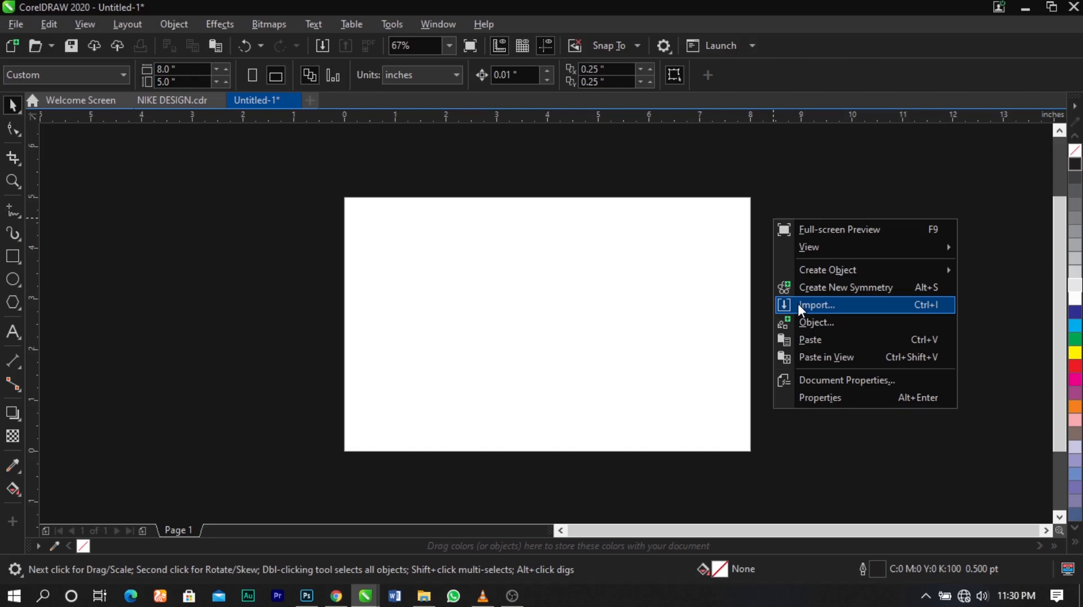
{"action": "left_click", "coordinate": [471, 297]}
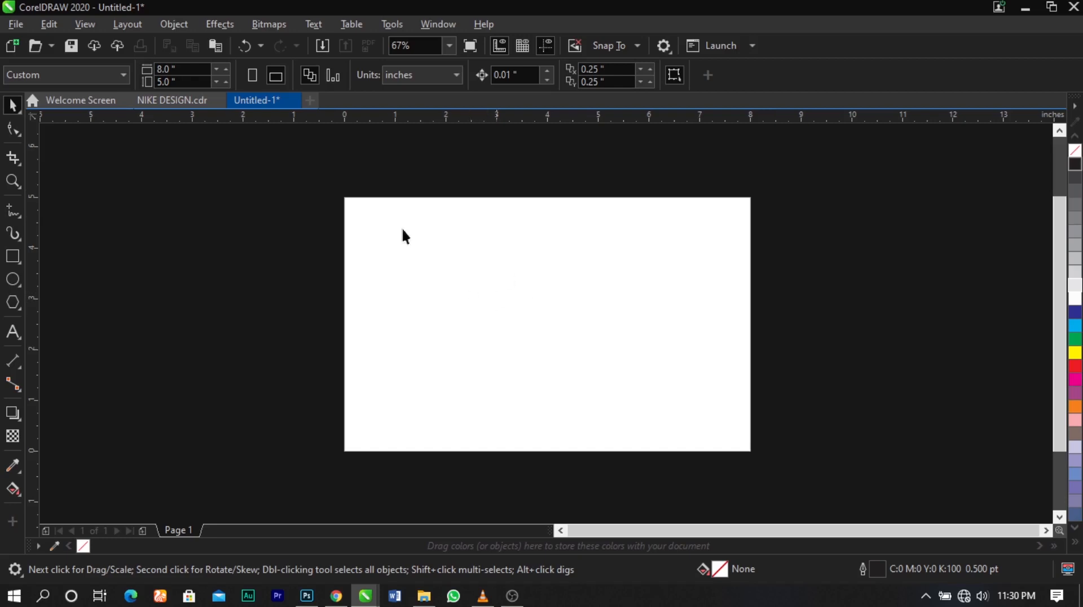
Import the purple-orange waves background, the sneaker image and the Nike logo from the TABLE CALENDAR folder in Downloads
{"action": "left_click", "coordinate": [10, 23]}
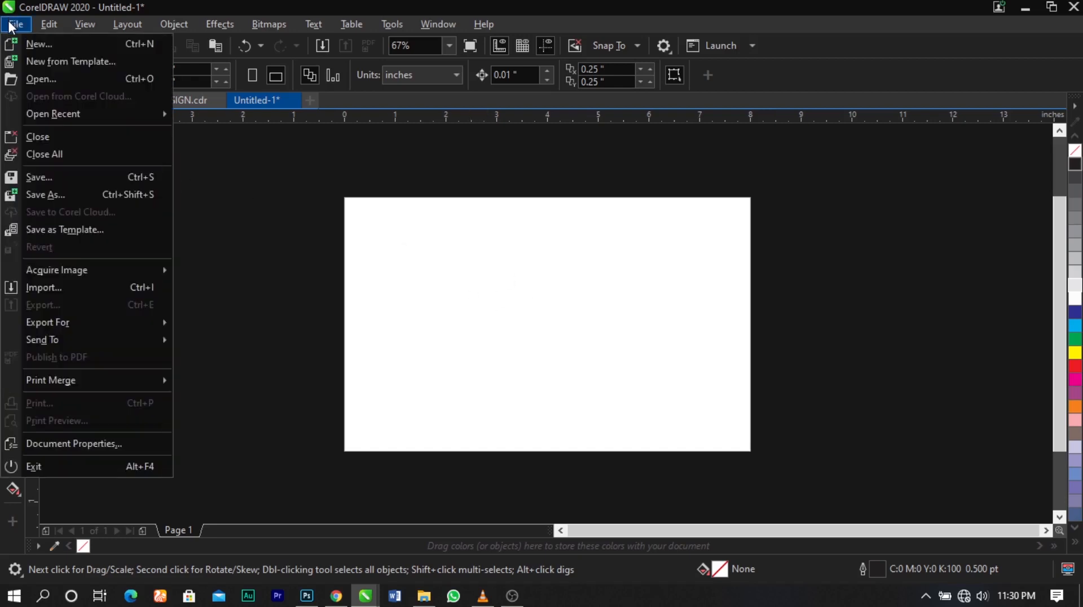
{"action": "left_click", "coordinate": [78, 293]}
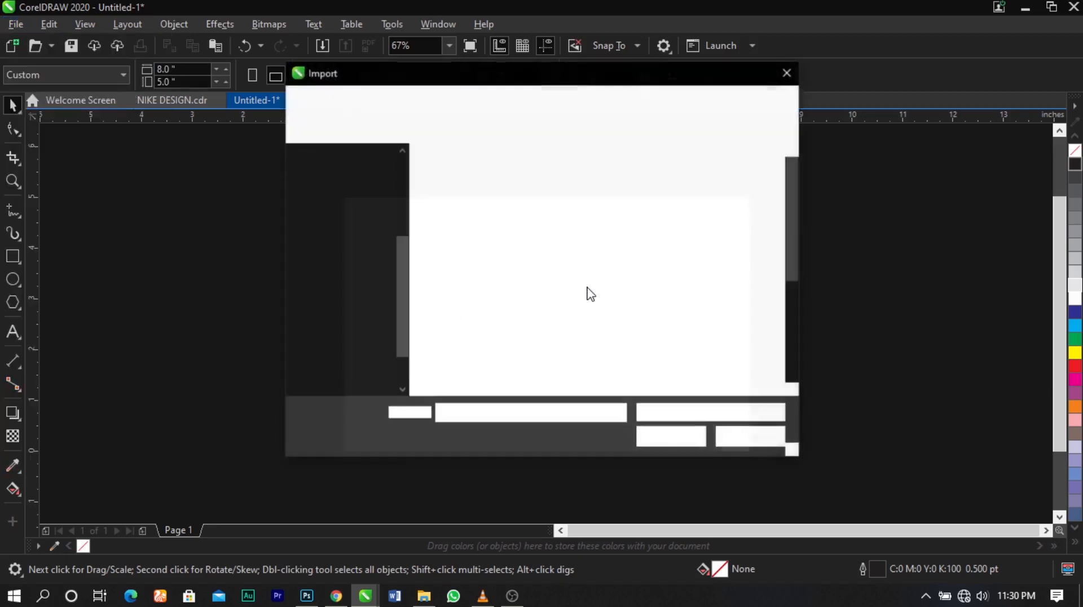
{"action": "left_click", "coordinate": [344, 280]}
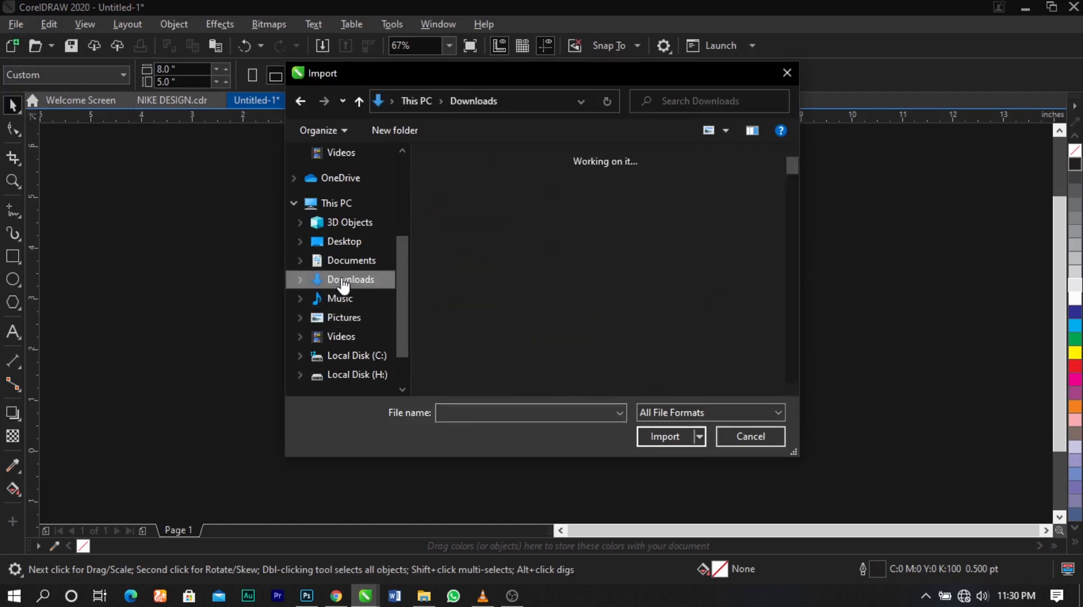
{"action": "scroll", "coordinate": [586, 273], "scroll_direction": "up", "scroll_amount": 15}
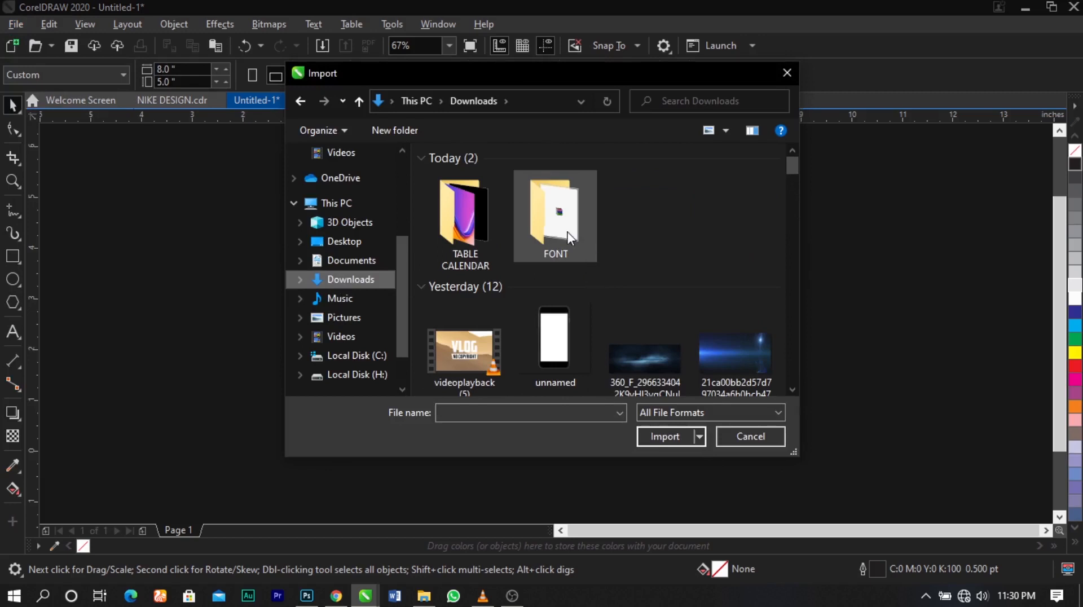
{"action": "double_click", "coordinate": [485, 228]}
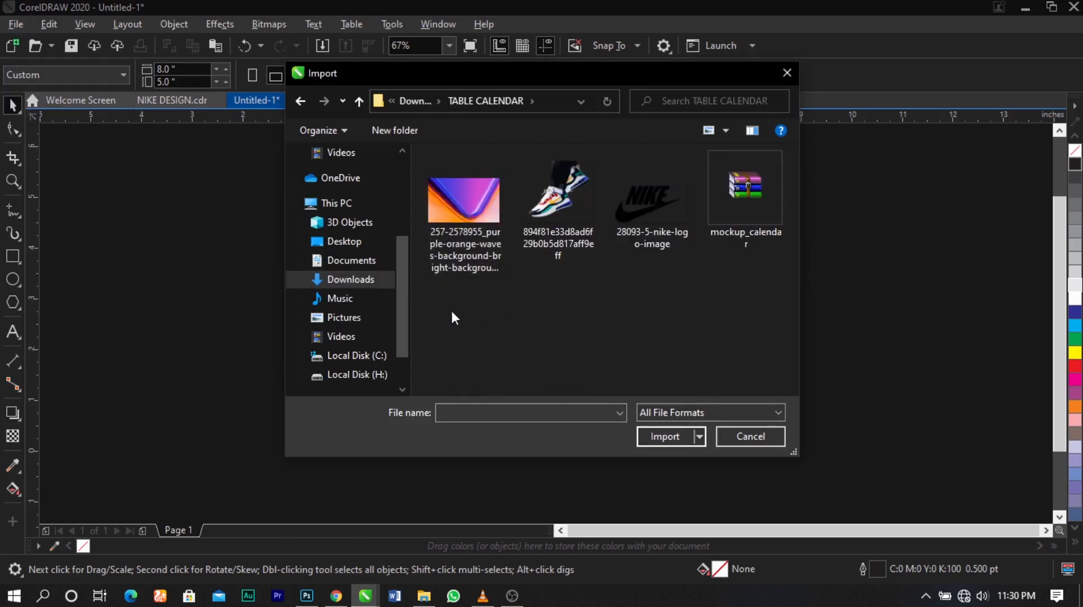
{"action": "left_click_drag", "start_coordinate": [451, 309], "coordinate": [630, 149]}
{"action": "left_click", "coordinate": [666, 437]}
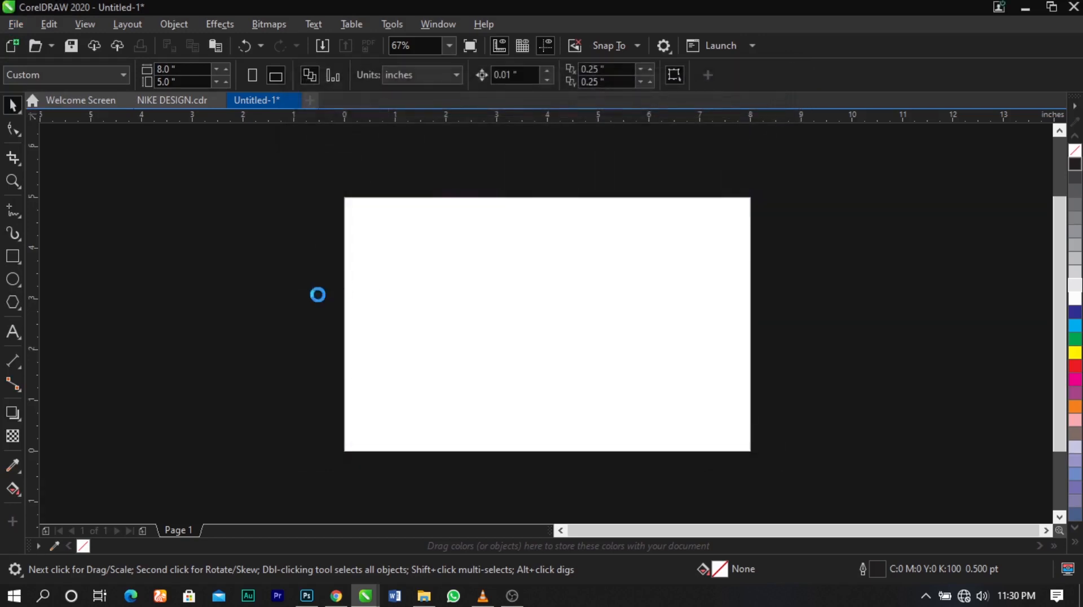
Place the background about 4.5 in wide and the sneakers over the page's left edge, and the Nike logo about 5.3 in wide on the page
{"action": "left_click", "coordinate": [198, 194]}
{"action": "left_click_drag", "start_coordinate": [122, 267], "coordinate": [359, 468]}
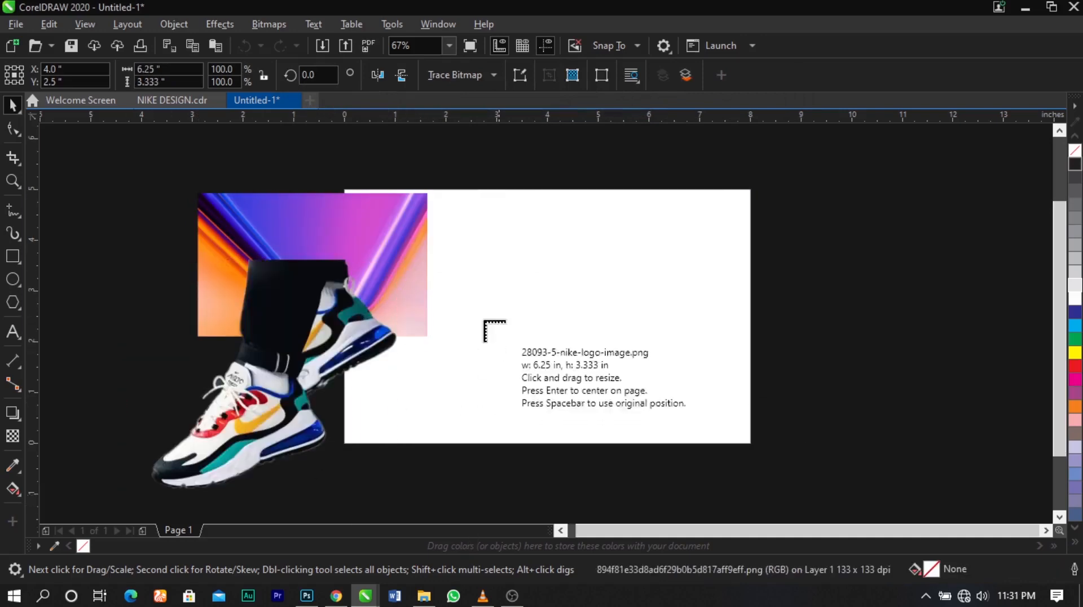
{"action": "left_click_drag", "start_coordinate": [463, 281], "coordinate": [743, 434]}
Scale the Nike logo down and move it off the page to the right
{"action": "left_click", "coordinate": [812, 338]}
{"action": "left_click", "coordinate": [605, 345]}
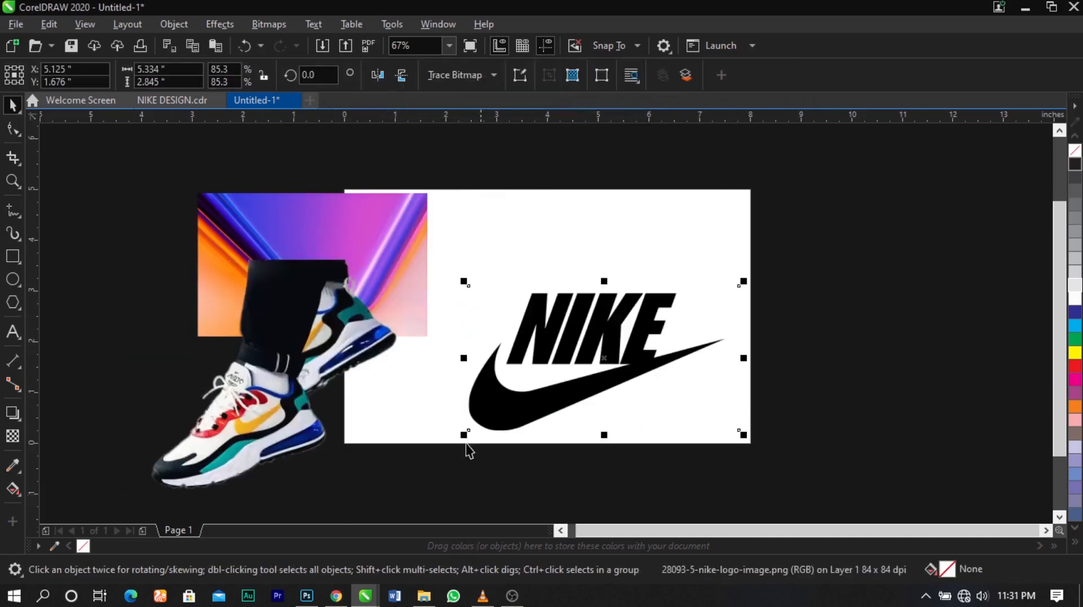
{"action": "left_click_drag", "start_coordinate": [464, 434], "coordinate": [565, 378]}
{"action": "left_click_drag", "start_coordinate": [654, 330], "coordinate": [862, 310]}
{"action": "left_click", "coordinate": [689, 341]}
Shrink the sneaker image to about 3.3 by 2.86 in and move it off the page, left of the background image
{"action": "left_click", "coordinate": [400, 292]}
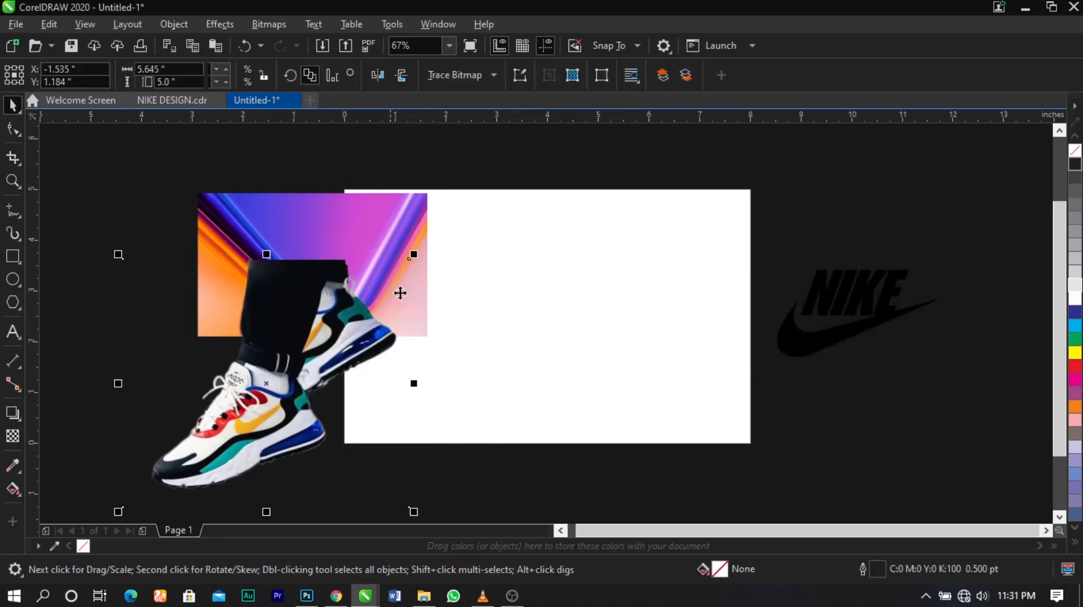
{"action": "left_click_drag", "start_coordinate": [413, 254], "coordinate": [295, 355]}
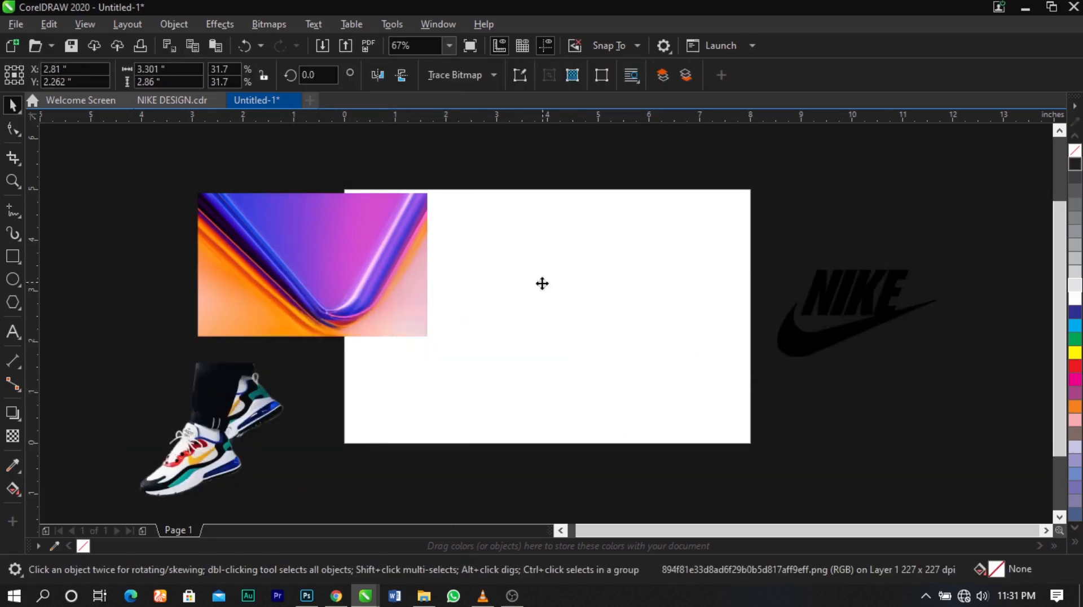
{"action": "left_click_drag", "start_coordinate": [260, 393], "coordinate": [542, 283]}
{"action": "scroll", "coordinate": [519, 307], "scroll_direction": "up", "scroll_amount": 1}
{"action": "scroll", "coordinate": [520, 307], "scroll_direction": "down", "scroll_amount": 2}
{"action": "left_click_drag", "start_coordinate": [510, 315], "coordinate": [334, 296]}
{"action": "scroll", "coordinate": [334, 296], "scroll_direction": "up", "scroll_amount": 2}
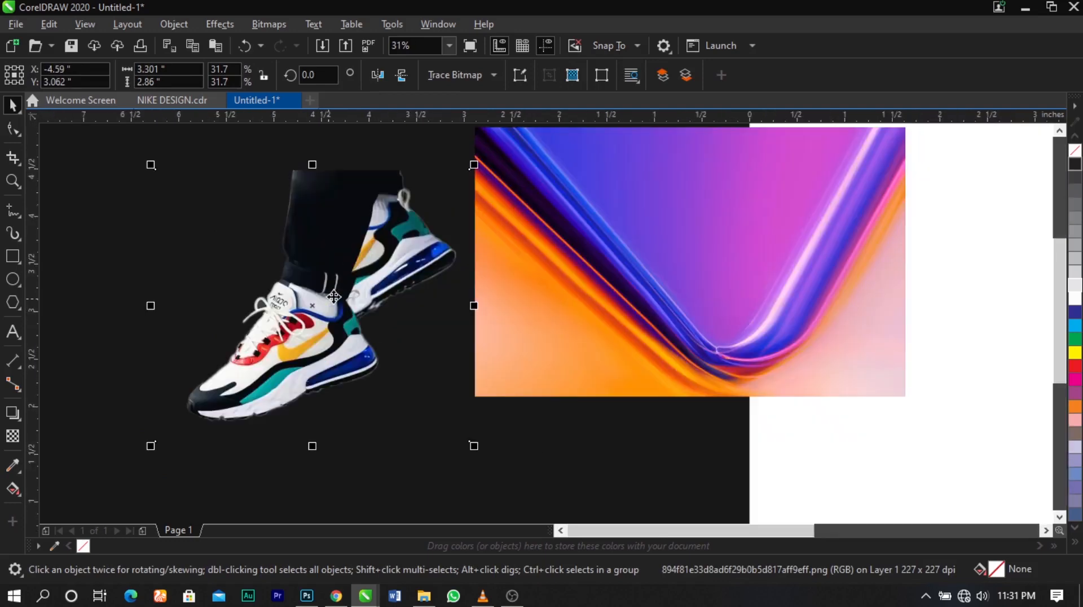
{"action": "left_click", "coordinate": [526, 273]}
{"action": "left_click_drag", "start_coordinate": [411, 283], "coordinate": [369, 304]}
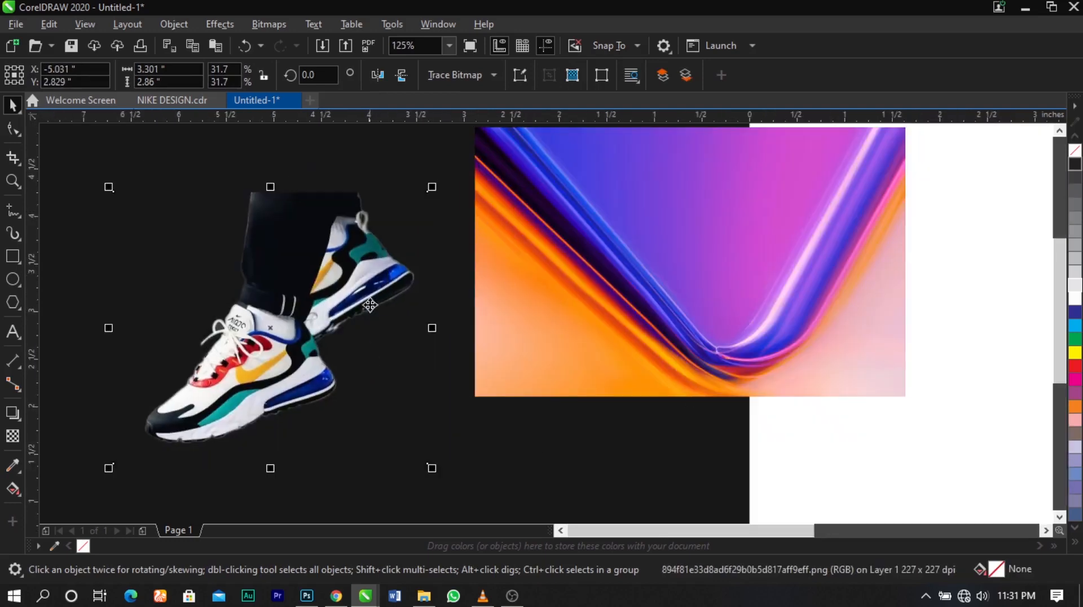
Move the background image further onto the page's left edge and enlarge the sneaker image to about 4.96 by 4.3 in
{"action": "scroll", "coordinate": [420, 209], "scroll_direction": "down", "scroll_amount": 2}
{"action": "left_click", "coordinate": [465, 228]}
{"action": "left_click_drag", "start_coordinate": [465, 228], "coordinate": [541, 283]}
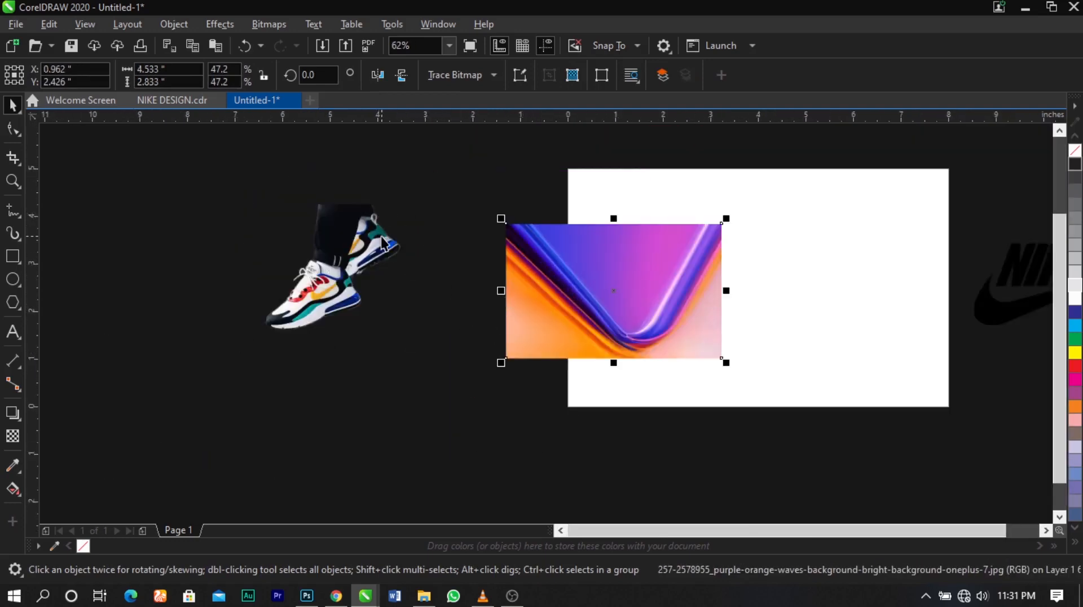
{"action": "left_click", "coordinate": [382, 243]}
{"action": "left_click_drag", "start_coordinate": [414, 348], "coordinate": [359, 320]}
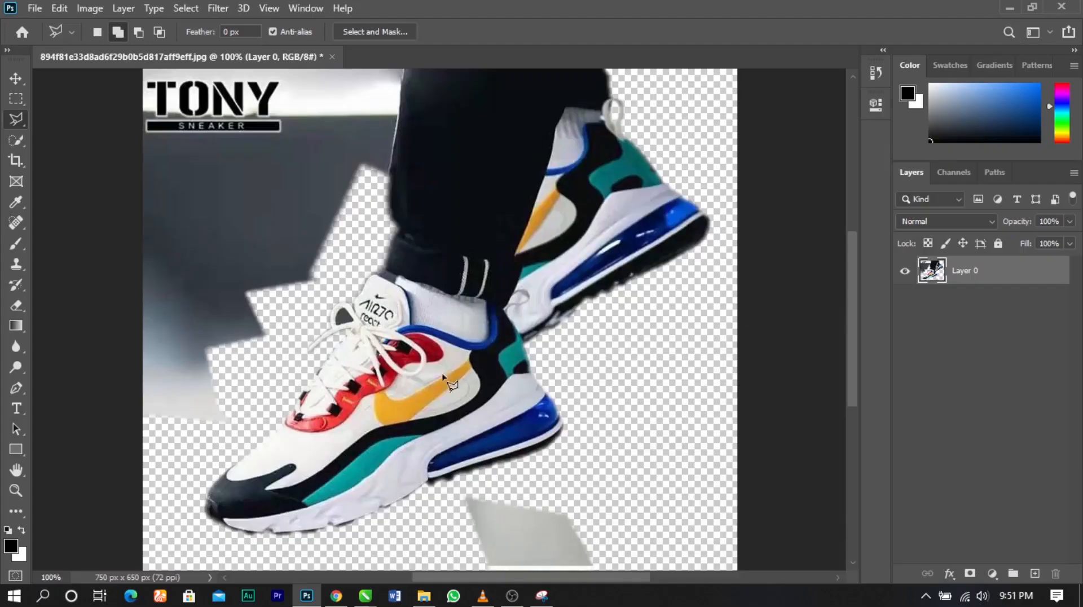
In Photoshop, outline the leftover background patch below the sneakers with the Polygonal Lasso and delete it
{"action": "scroll", "coordinate": [581, 416], "scroll_direction": "down", "scroll_amount": 3}
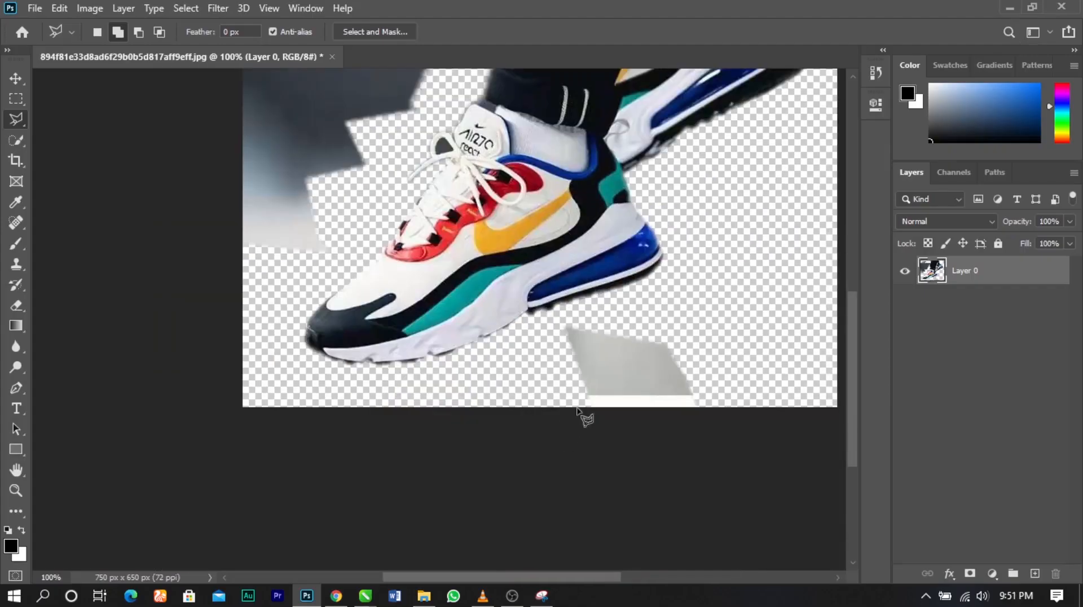
{"action": "left_click", "coordinate": [520, 464]}
{"action": "left_click", "coordinate": [502, 385]}
{"action": "left_click", "coordinate": [552, 318]}
{"action": "left_click", "coordinate": [597, 309]}
{"action": "left_click", "coordinate": [708, 304]}
{"action": "left_click", "coordinate": [765, 397]}
{"action": "double_click", "coordinate": [716, 478]}
{"action": "key", "text": "Delete"}
{"action": "key", "text": "ctrl+d"}
Trace a polygonal selection along the left edge of the trouser leg and around all the remaining background with the store watermark
{"action": "scroll", "coordinate": [406, 270], "scroll_direction": "down", "scroll_amount": 1}
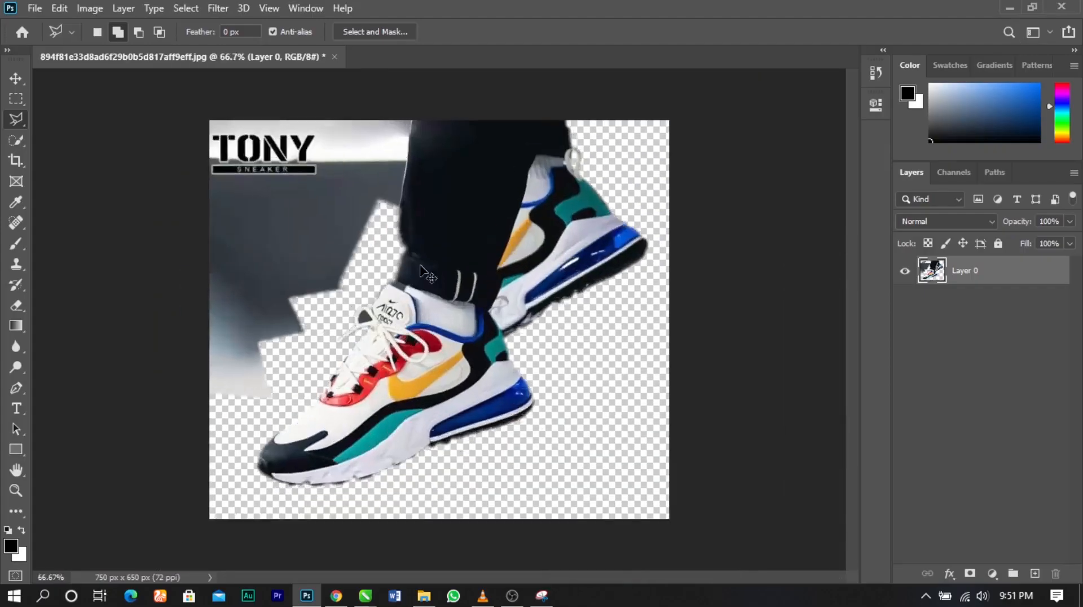
{"action": "scroll", "coordinate": [398, 223], "scroll_direction": "up", "scroll_amount": 3}
{"action": "left_click_drag", "start_coordinate": [445, 259], "coordinate": [450, 332]}
{"action": "left_click", "coordinate": [549, 104]}
{"action": "left_click", "coordinate": [545, 158]}
{"action": "left_click", "coordinate": [539, 212]}
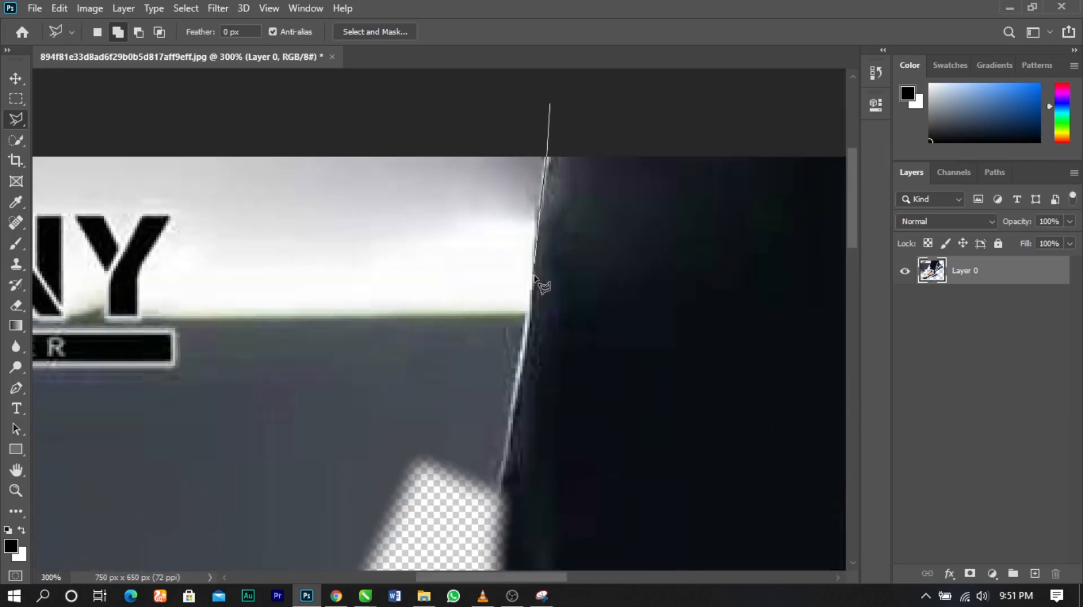
{"action": "left_click", "coordinate": [533, 280]}
{"action": "left_click_drag", "start_coordinate": [516, 356], "coordinate": [648, 212]}
{"action": "left_click", "coordinate": [632, 356]}
{"action": "left_click", "coordinate": [603, 424]}
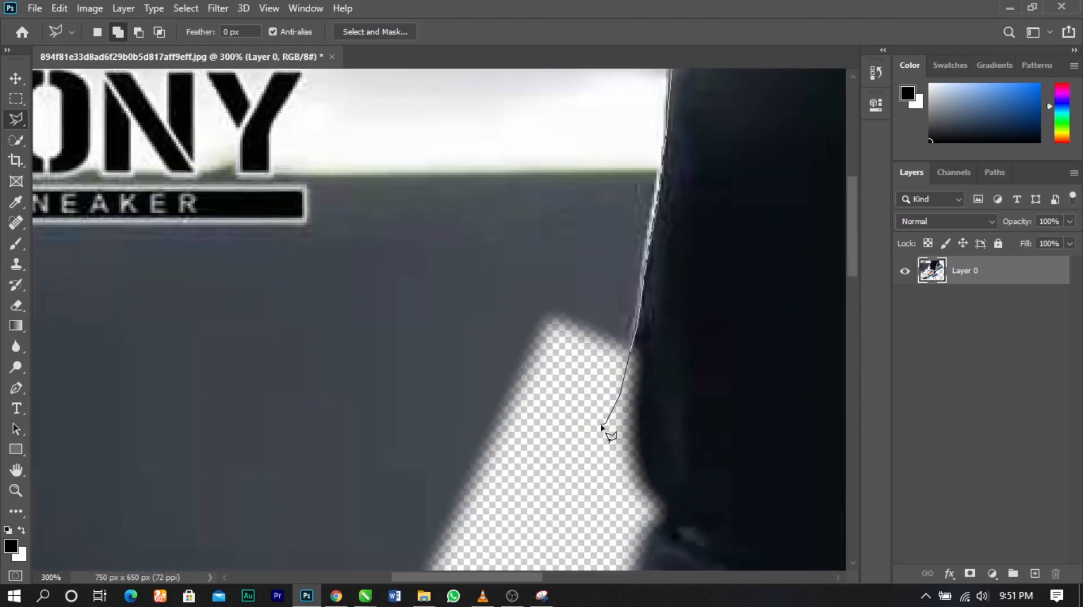
{"action": "scroll", "coordinate": [603, 424], "scroll_direction": "down", "scroll_amount": 4}
{"action": "left_click", "coordinate": [369, 318]}
{"action": "left_click", "coordinate": [298, 393]}
{"action": "left_click", "coordinate": [240, 382]}
{"action": "double_click", "coordinate": [198, 108]}
Feather the selection, delete the selected background and clear the selection
{"action": "right_click", "coordinate": [316, 234]}
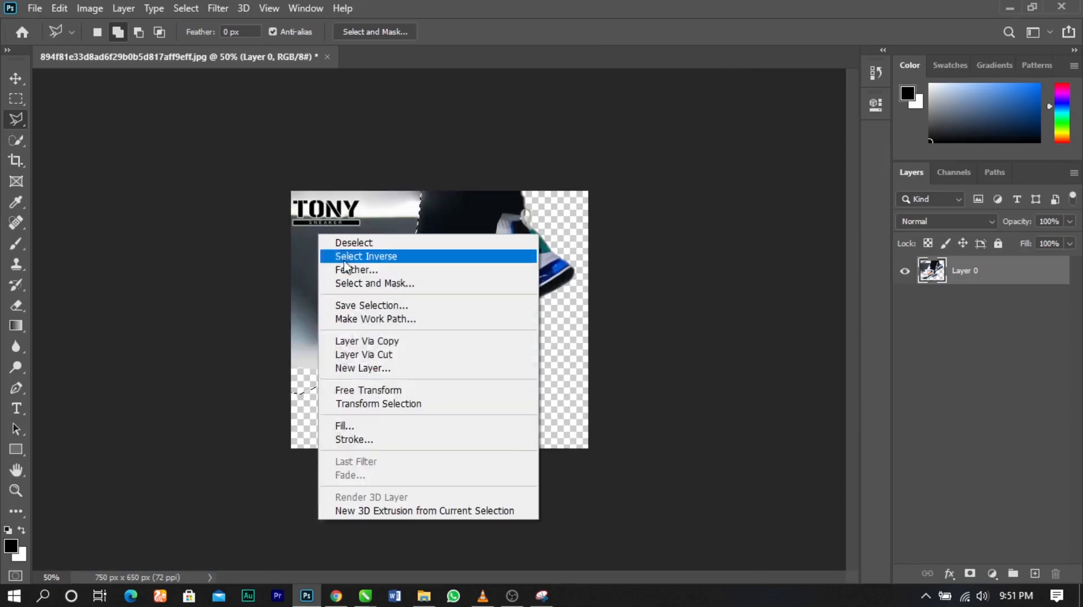
{"action": "left_click", "coordinate": [354, 269]}
{"action": "key", "text": "Return"}
{"action": "key", "text": "Delete"}
{"action": "key", "text": "ctrl+d"}
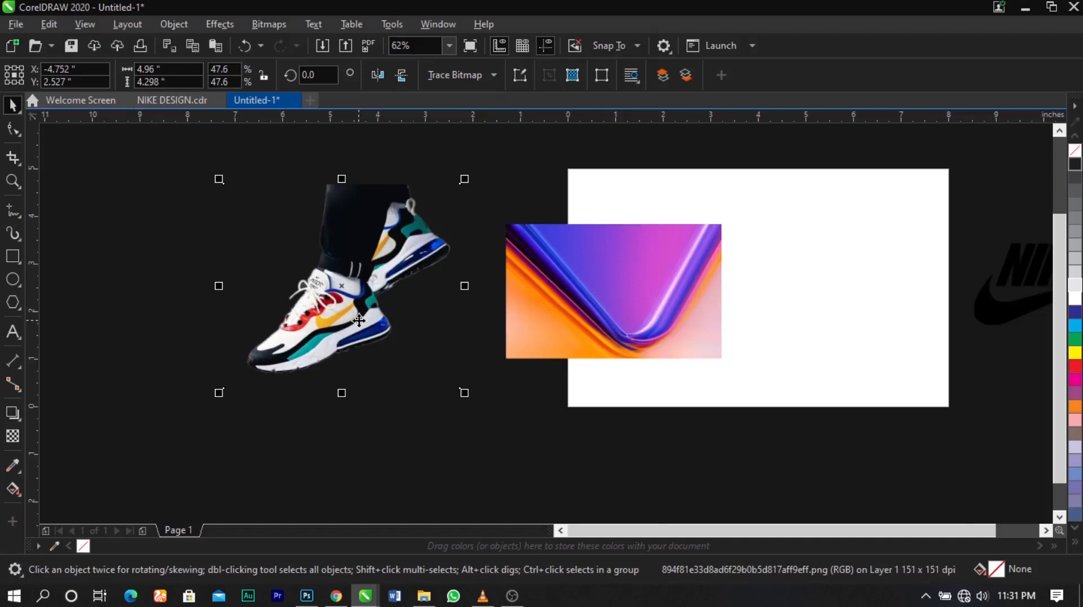
In CorelDRAW, move the background image off the page to the right, just above the Nike logo
{"action": "left_click", "coordinate": [514, 290]}
{"action": "scroll", "coordinate": [515, 289], "scroll_direction": "down", "scroll_amount": 3}
{"action": "left_click_drag", "start_coordinate": [519, 298], "coordinate": [644, 264]}
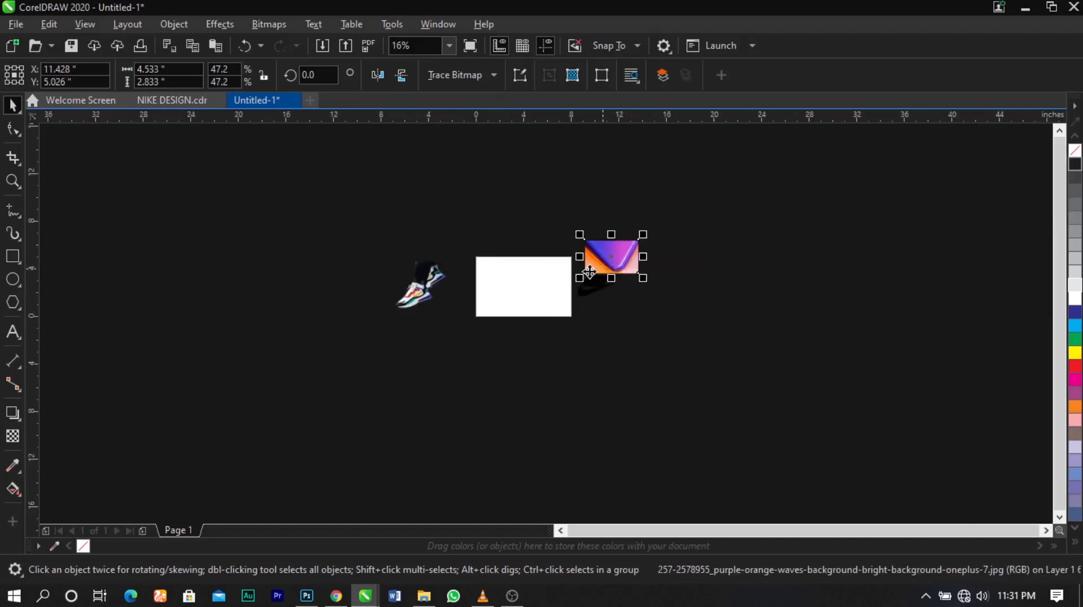
{"action": "scroll", "coordinate": [587, 271], "scroll_direction": "up", "scroll_amount": 3}
{"action": "scroll", "coordinate": [587, 270], "scroll_direction": "down", "scroll_amount": 2}
{"action": "scroll", "coordinate": [460, 295], "scroll_direction": "up", "scroll_amount": 2}
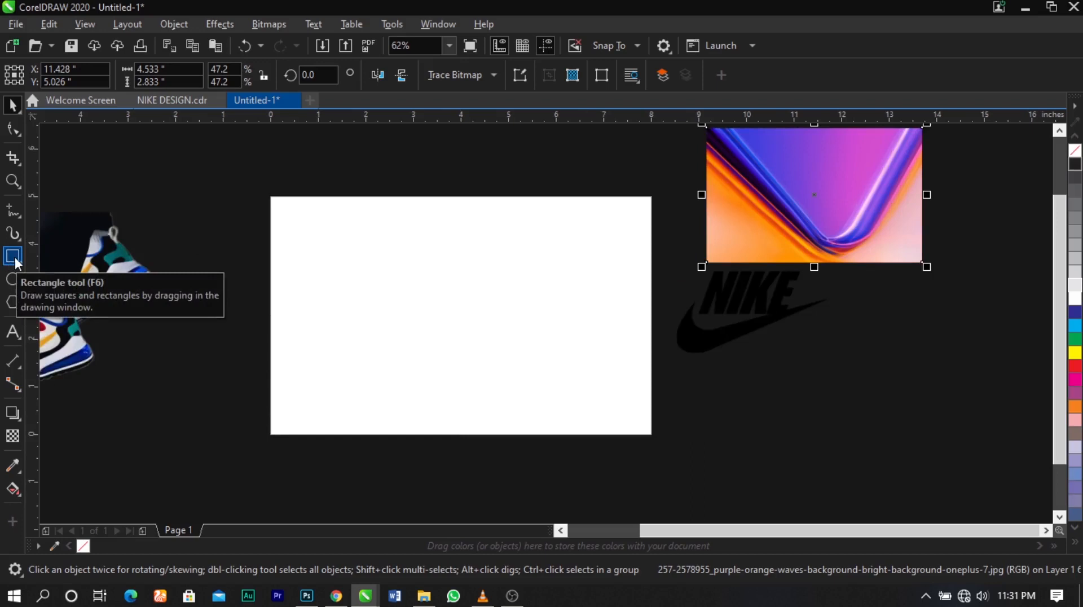
{"action": "left_click", "coordinate": [411, 276]}
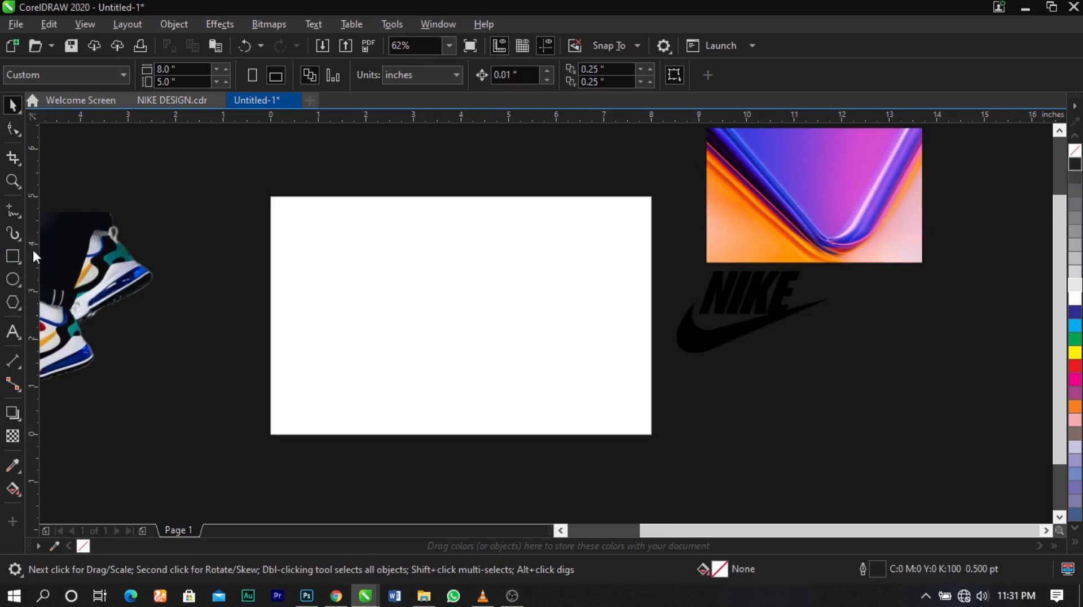
Create a page-frame rectangle of 8 by 5 in and remove its outline
{"action": "double_click", "coordinate": [13, 254]}
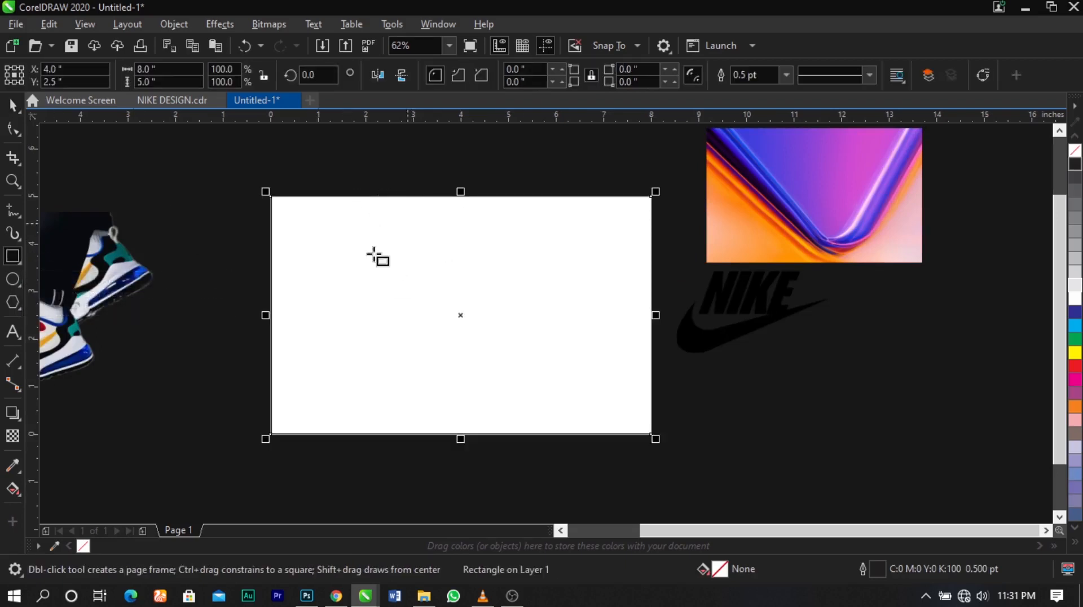
{"action": "scroll", "coordinate": [271, 312], "scroll_direction": "up", "scroll_amount": 5}
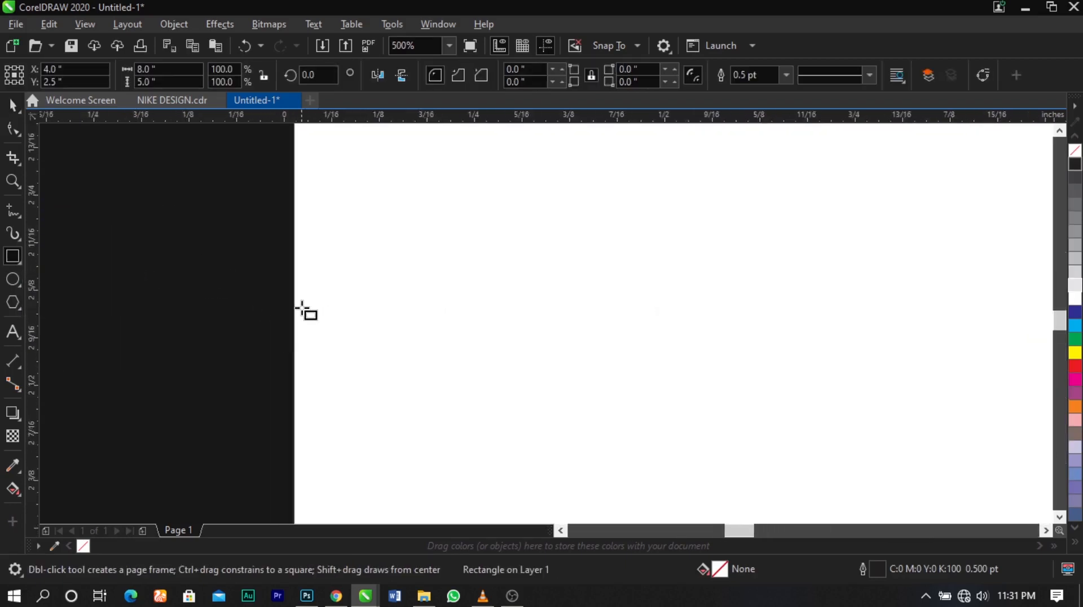
{"action": "scroll", "coordinate": [305, 310], "scroll_direction": "up", "scroll_amount": 6}
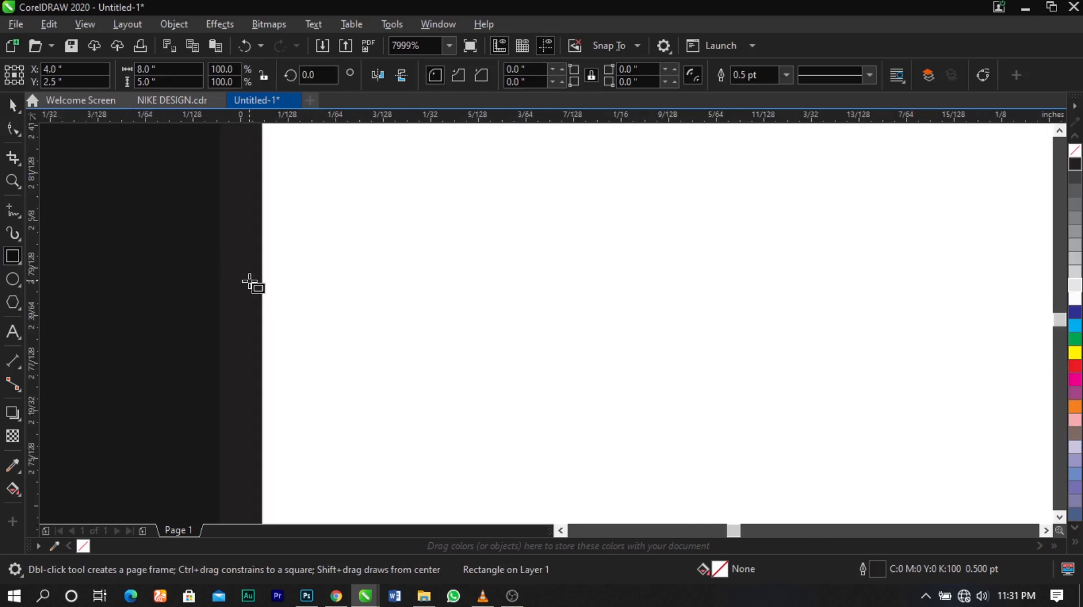
{"action": "scroll", "coordinate": [254, 283], "scroll_direction": "up", "scroll_amount": 1}
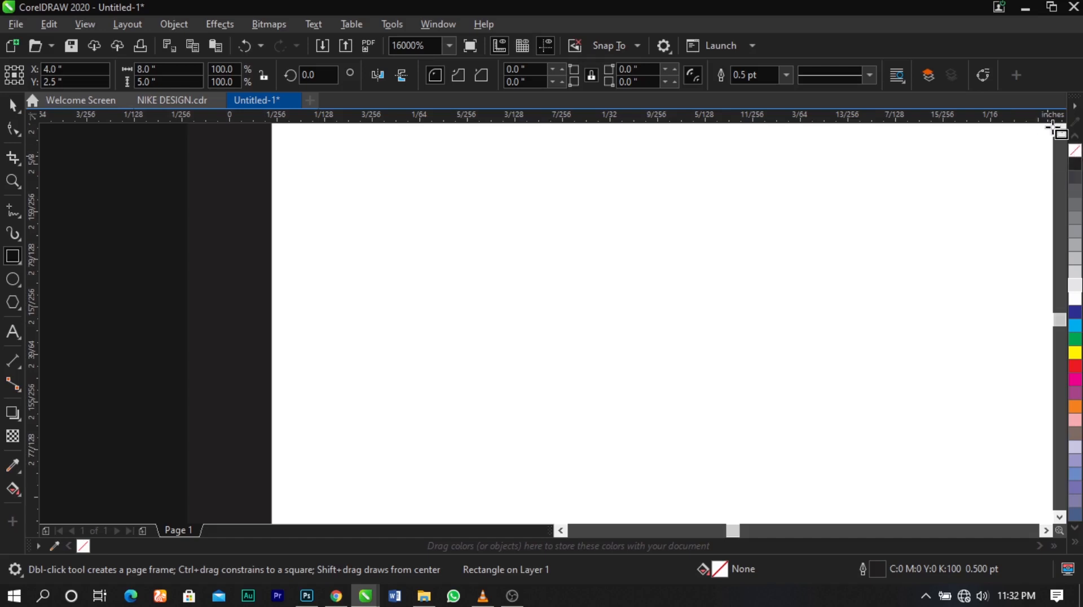
{"action": "right_click", "coordinate": [1077, 151]}
{"action": "scroll", "coordinate": [310, 234], "scroll_direction": "down", "scroll_amount": 8}
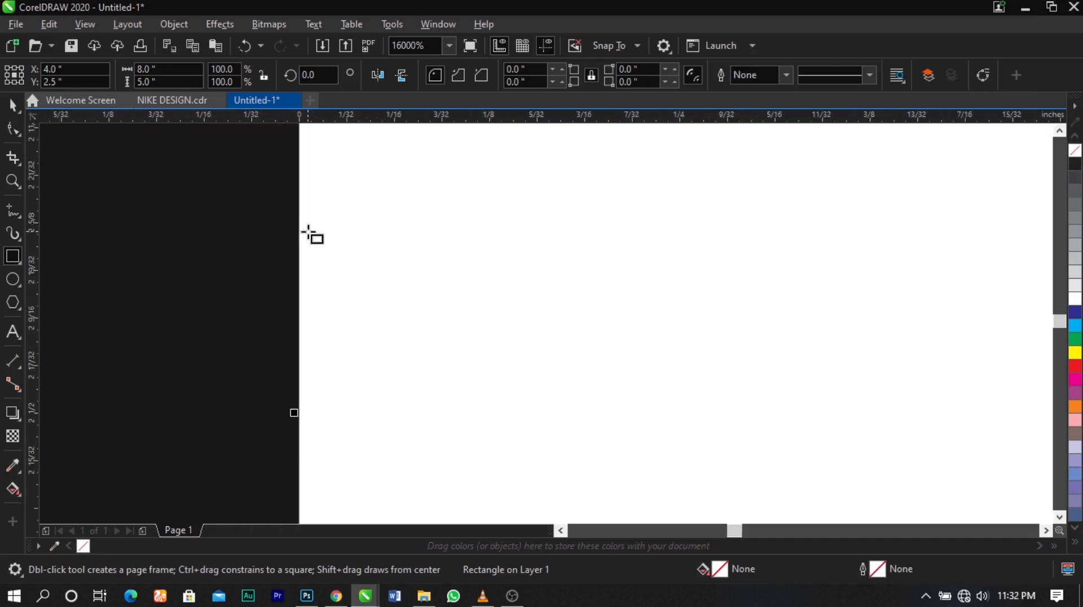
{"action": "scroll", "coordinate": [310, 235], "scroll_direction": "down", "scroll_amount": 1}
{"action": "scroll", "coordinate": [411, 191], "scroll_direction": "up", "scroll_amount": 1}
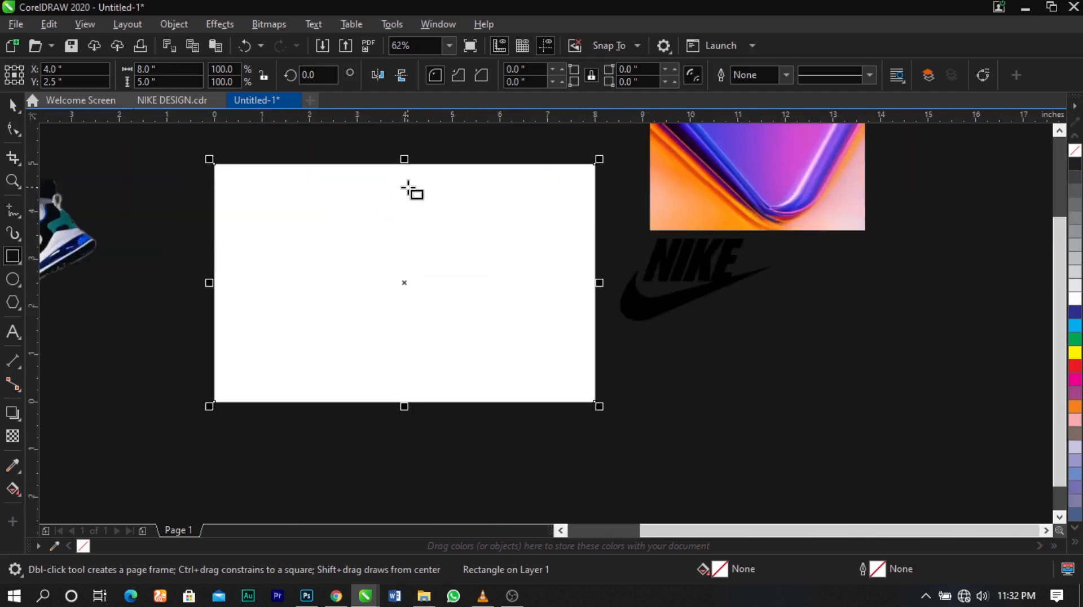
{"action": "left_click", "coordinate": [12, 106]}
{"action": "left_click", "coordinate": [138, 207]}
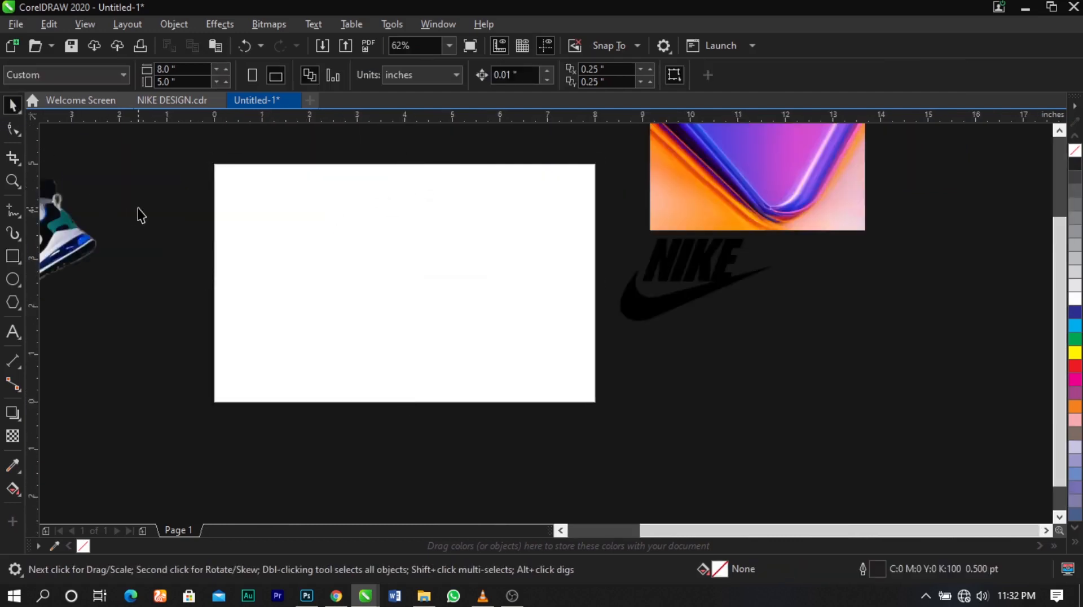
Move the Nike logo and the background image down, stacked beside the page with the logo underneath
{"action": "left_click", "coordinate": [750, 177]}
{"action": "left_click_drag", "start_coordinate": [750, 178], "coordinate": [773, 380]}
{"action": "left_click", "coordinate": [736, 255]}
PowerClip the background image inside the page-frame rectangle
{"action": "left_click", "coordinate": [769, 268]}
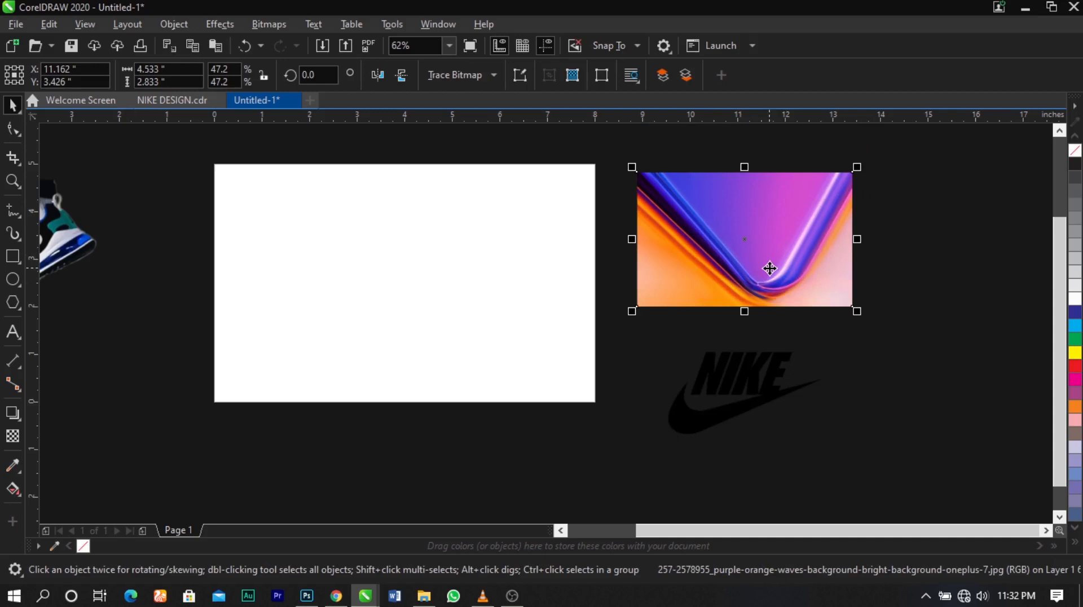
{"action": "right_click", "coordinate": [769, 268]}
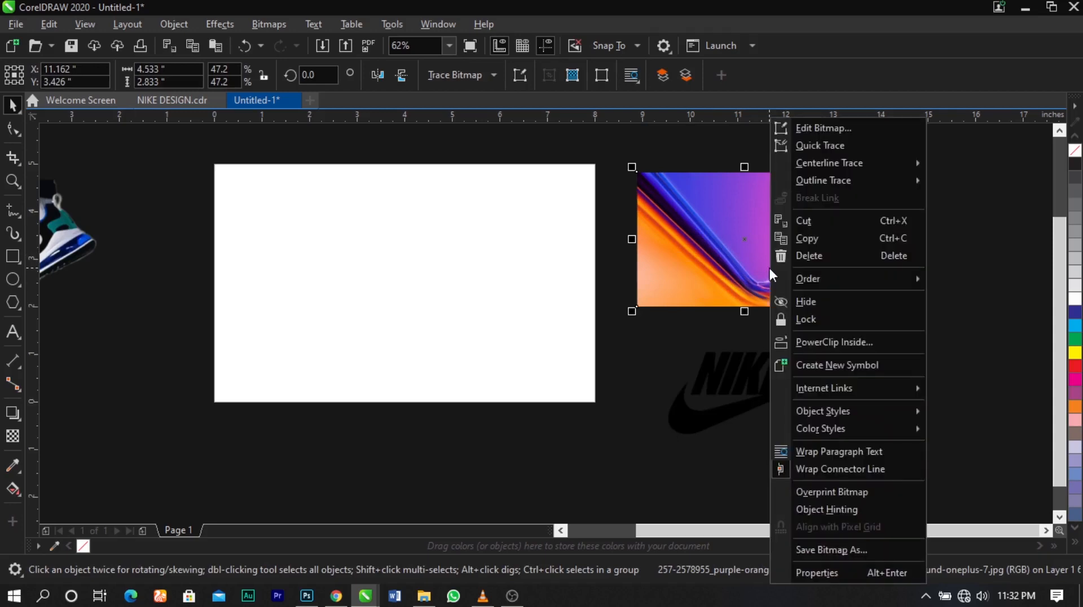
{"action": "left_click", "coordinate": [856, 344]}
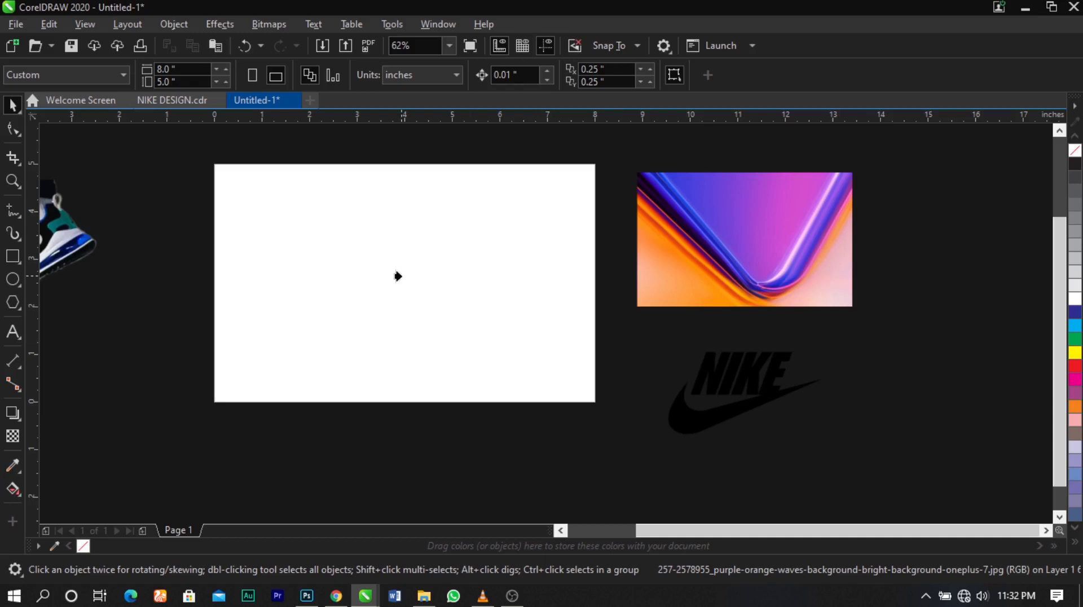
{"action": "left_click_drag", "start_coordinate": [397, 276], "coordinate": [399, 277]}
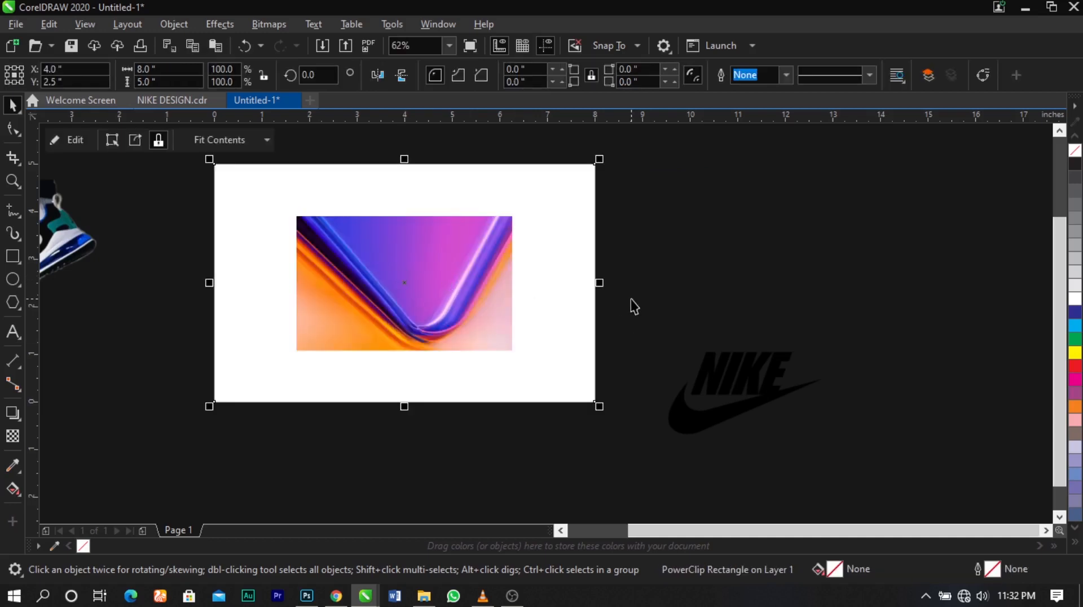
Move the sneaker cut-out to the other side of the page, just above the Nike logo
{"action": "left_click_drag", "start_coordinate": [79, 253], "coordinate": [863, 216]}
{"action": "left_click_drag", "start_coordinate": [897, 145], "coordinate": [843, 192]}
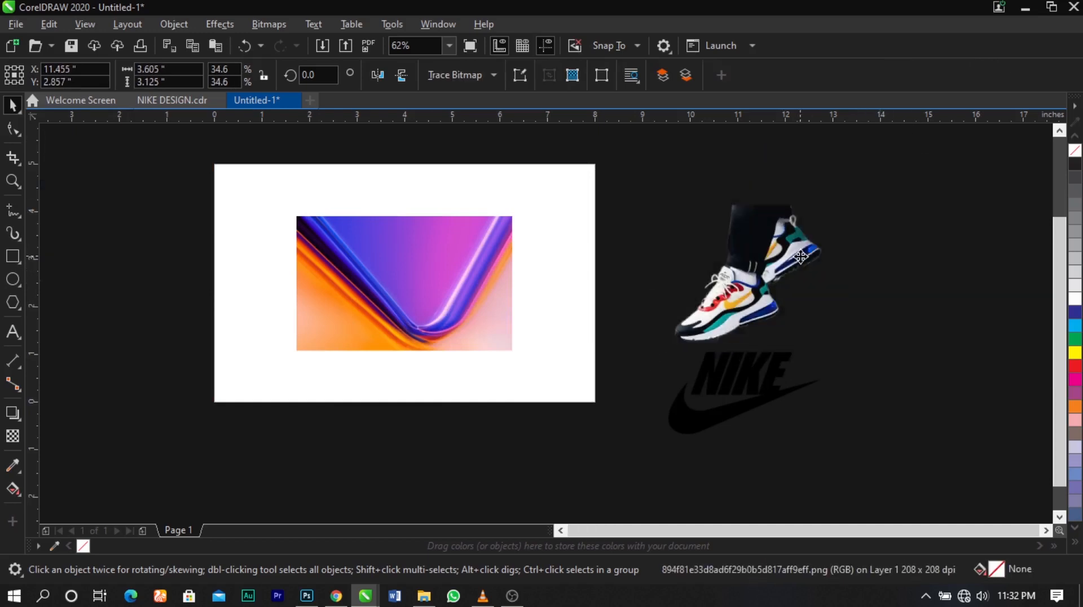
Open the PowerClip contents for editing and enlarge the background image over the frame to about 10.7 by 6.7 in
{"action": "left_click", "coordinate": [441, 306]}
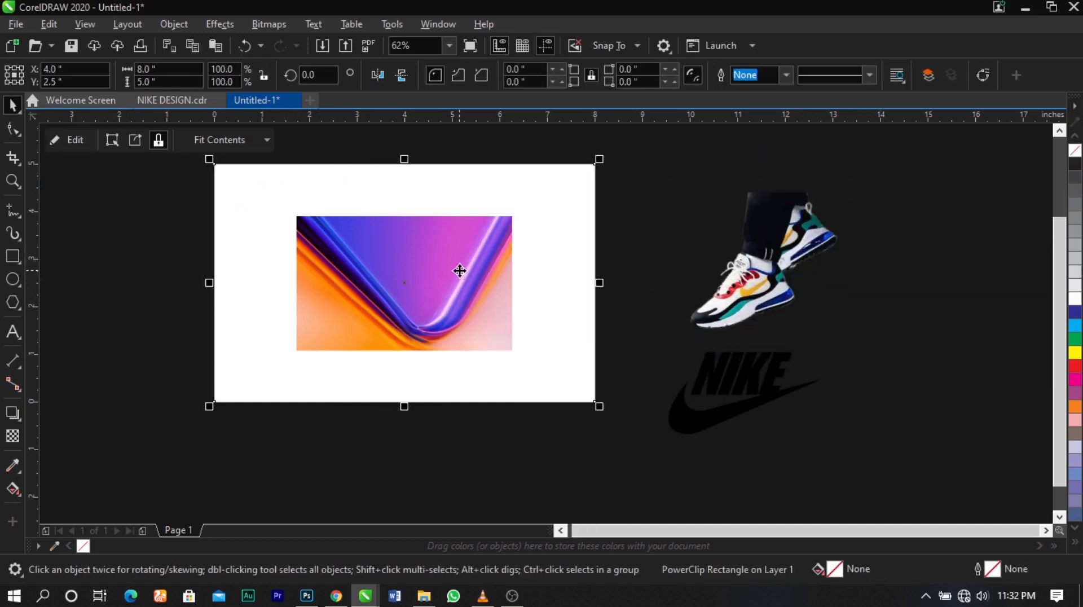
{"action": "right_click", "coordinate": [459, 270]}
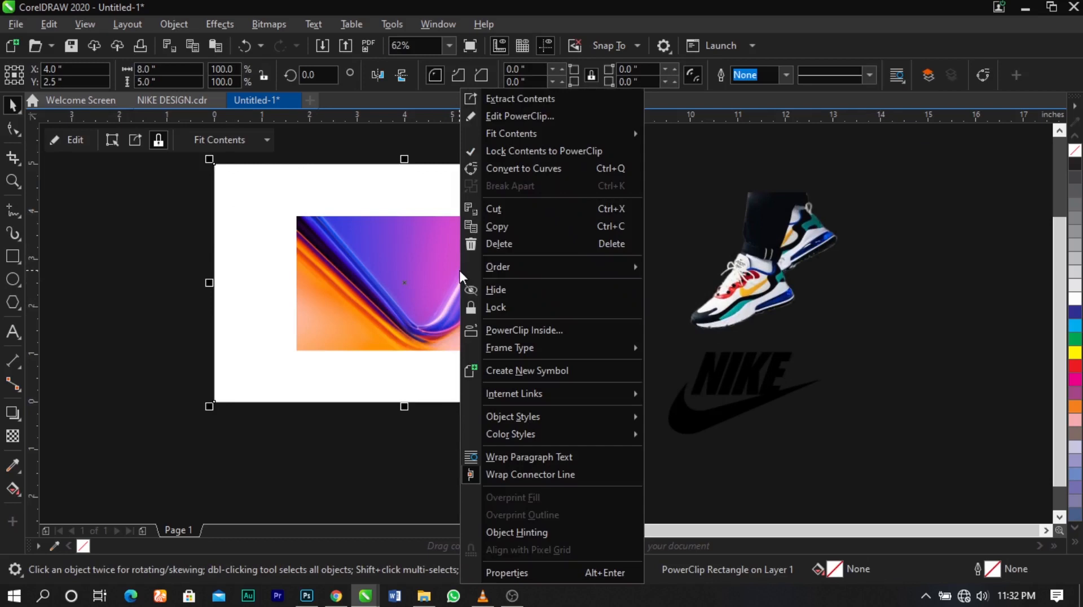
{"action": "left_click", "coordinate": [527, 121]}
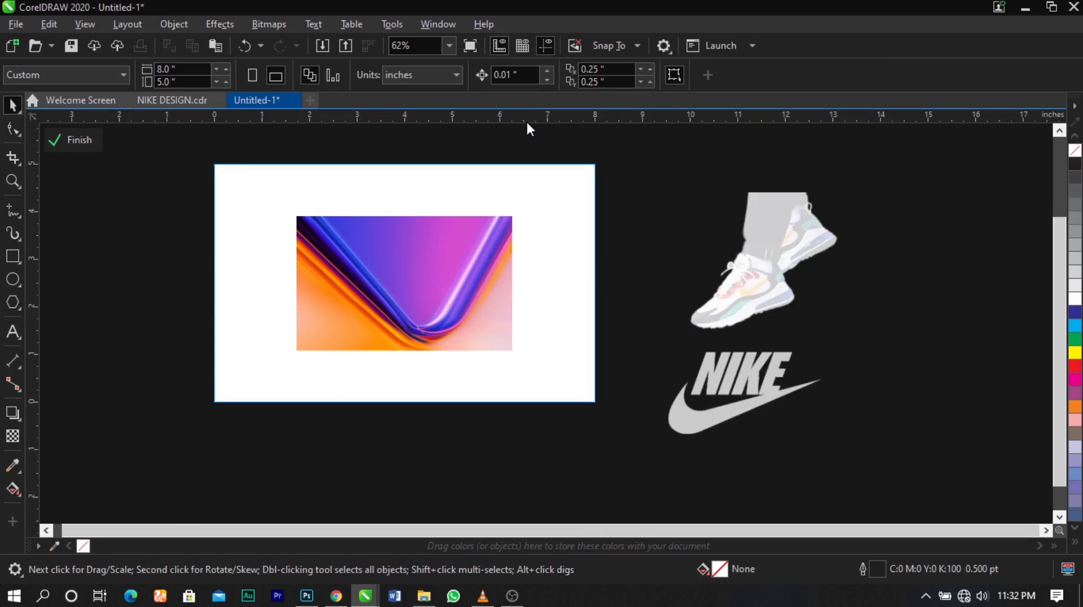
{"action": "left_click", "coordinate": [401, 295]}
{"action": "left_click_drag", "start_coordinate": [429, 303], "coordinate": [342, 243]}
{"action": "left_click_drag", "start_coordinate": [438, 300], "coordinate": [615, 420]}
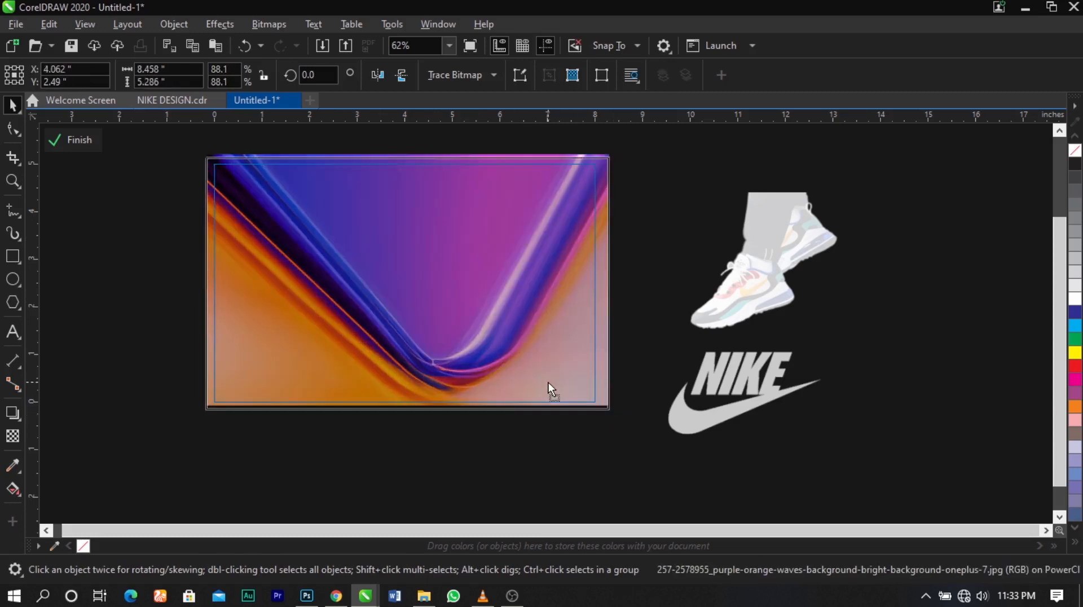
{"action": "left_click_drag", "start_coordinate": [547, 382], "coordinate": [547, 382]}
{"action": "left_click_drag", "start_coordinate": [609, 411], "coordinate": [546, 389]}
{"action": "left_click_drag", "start_coordinate": [613, 428], "coordinate": [677, 466]}
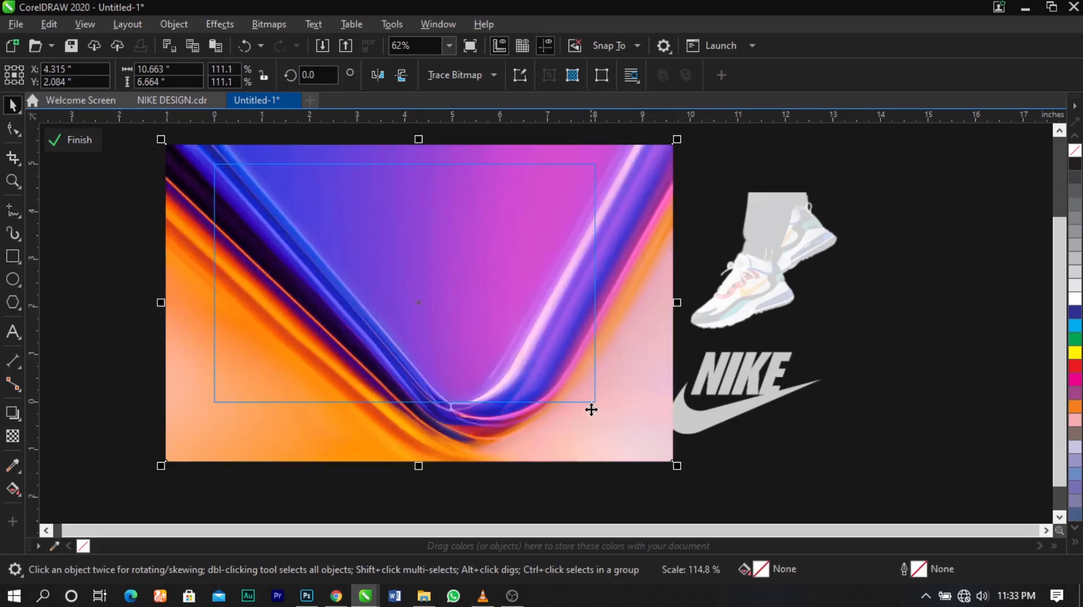
Reposition the background image in the frame, enlarge it to about 11.8 by 7.4 in and finish editing the PowerClip
{"action": "left_click_drag", "start_coordinate": [591, 409], "coordinate": [549, 397]}
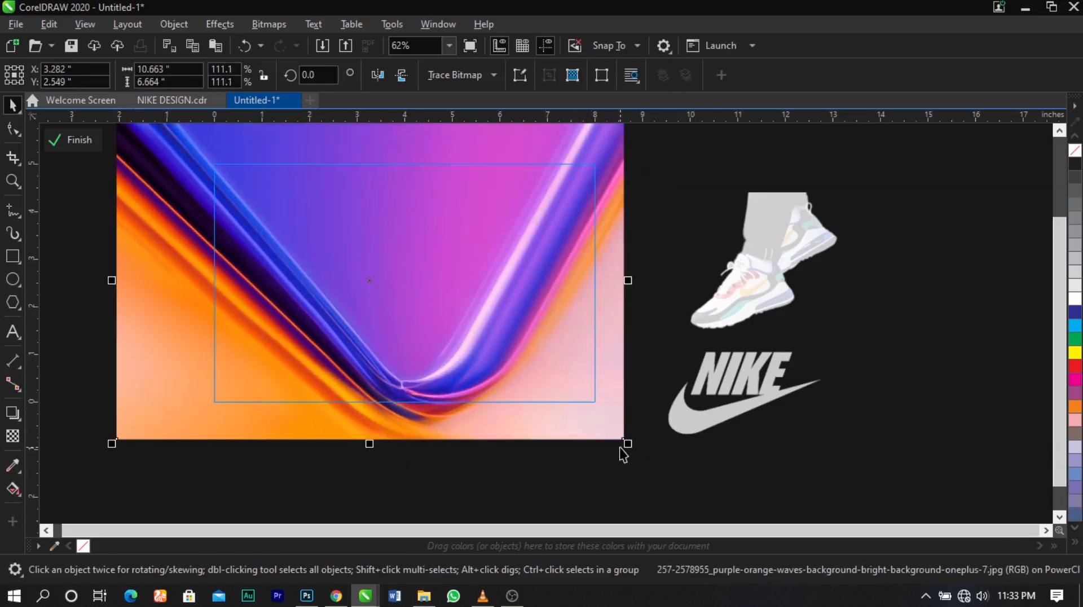
{"action": "left_click_drag", "start_coordinate": [627, 443], "coordinate": [633, 447]}
{"action": "left_click_drag", "start_coordinate": [582, 401], "coordinate": [582, 386]}
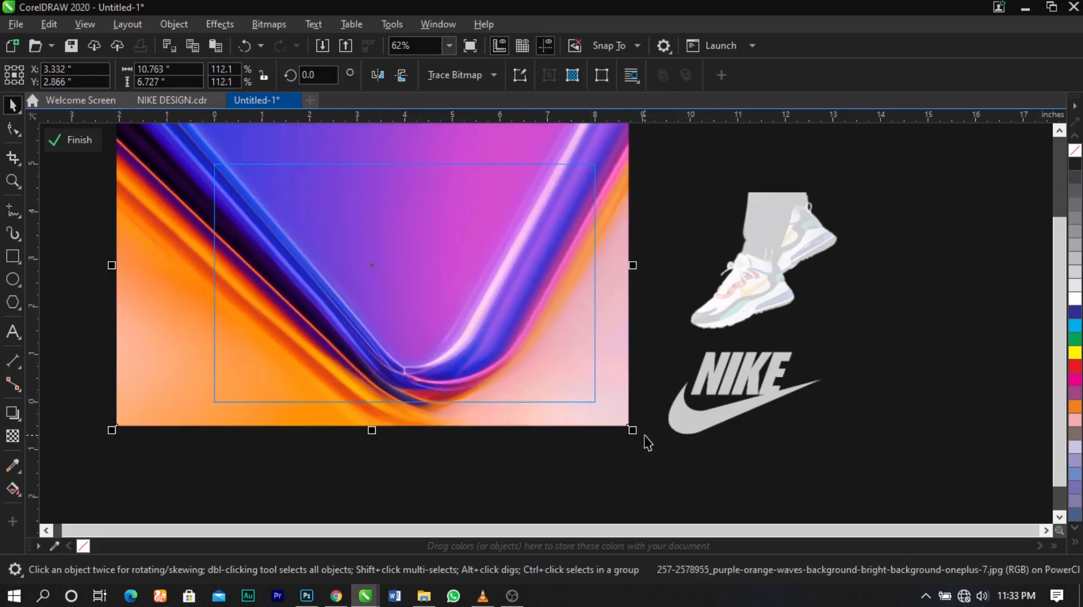
{"action": "left_click_drag", "start_coordinate": [639, 432], "coordinate": [660, 448]}
{"action": "left_click", "coordinate": [613, 416]}
{"action": "left_click_drag", "start_coordinate": [601, 401], "coordinate": [604, 401]}
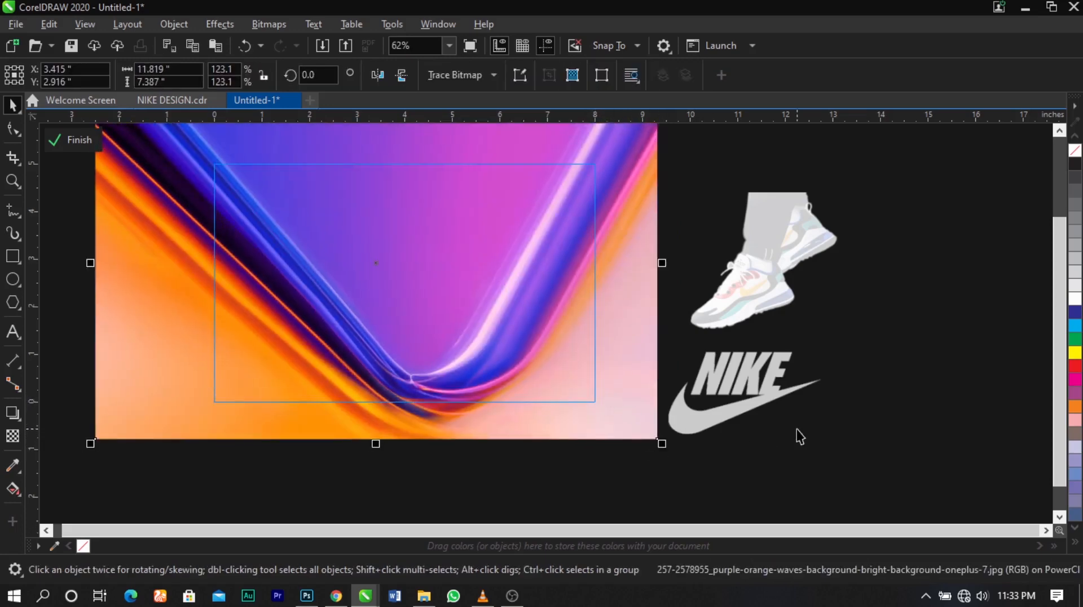
{"action": "left_click", "coordinate": [800, 436]}
{"action": "left_click", "coordinate": [810, 423]}
{"action": "left_click", "coordinate": [899, 425]}
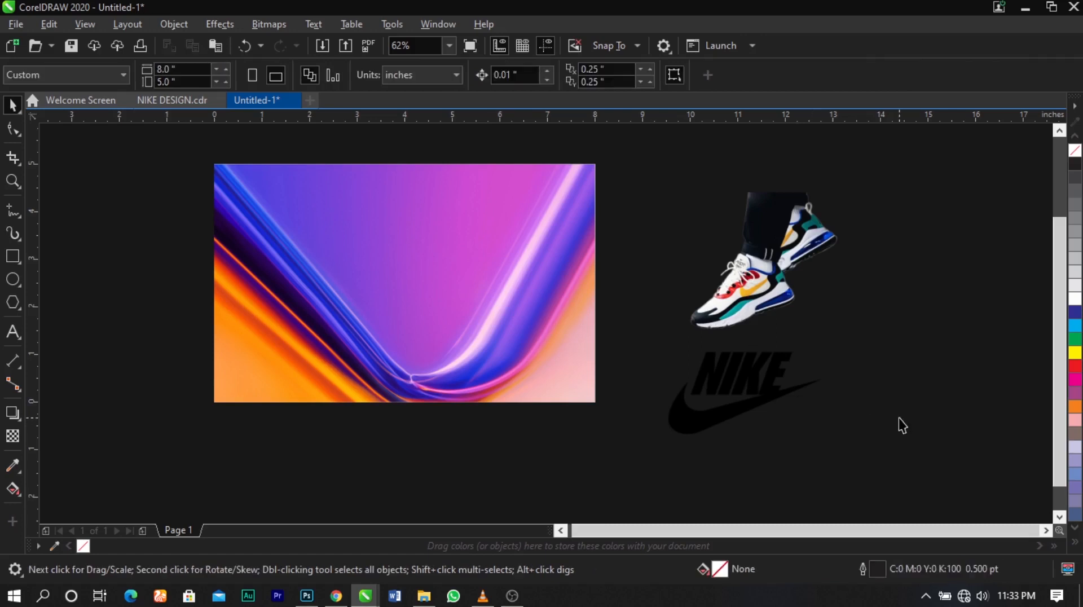
Move the sneaker cut-out onto the left half of the page and mirror it horizontally
{"action": "left_click", "coordinate": [803, 273]}
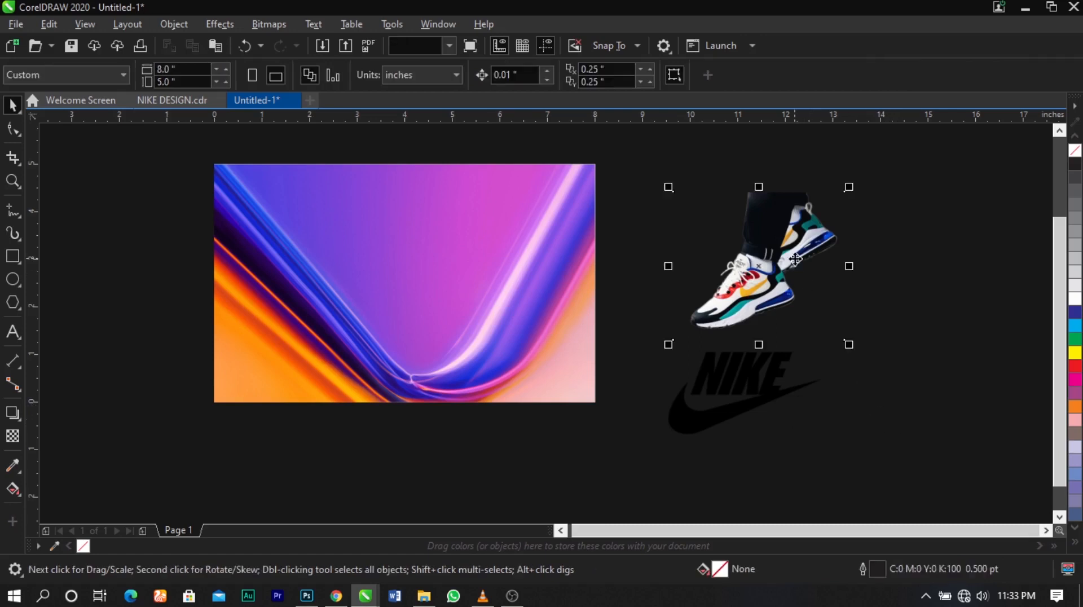
{"action": "left_click_drag", "start_coordinate": [803, 273], "coordinate": [397, 246]}
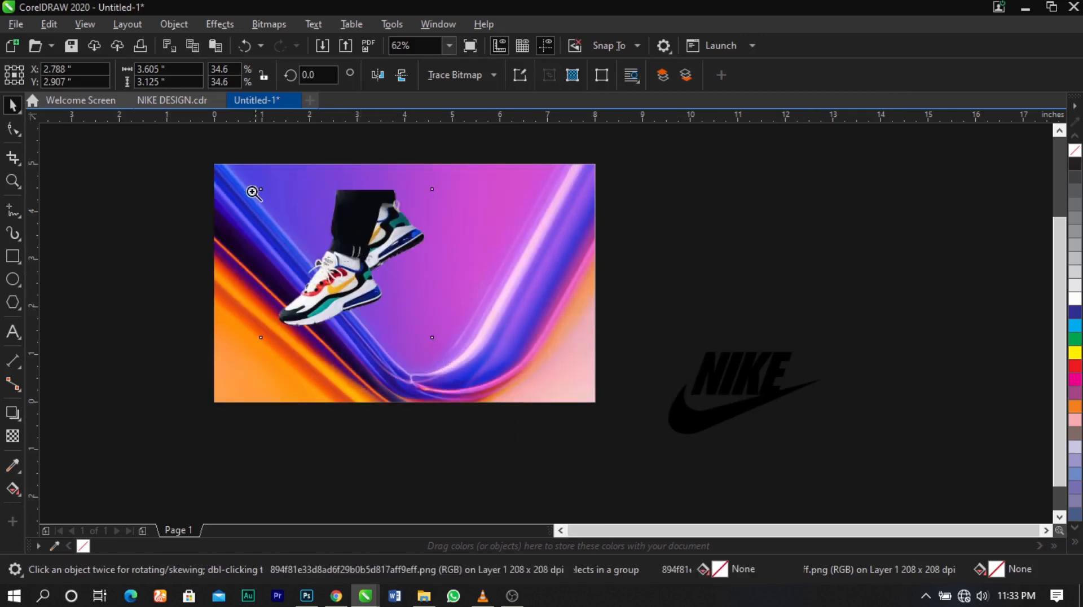
{"action": "key", "text": "z"}
{"action": "left_click_drag", "start_coordinate": [200, 155], "coordinate": [649, 424]}
{"action": "key", "text": "space"}
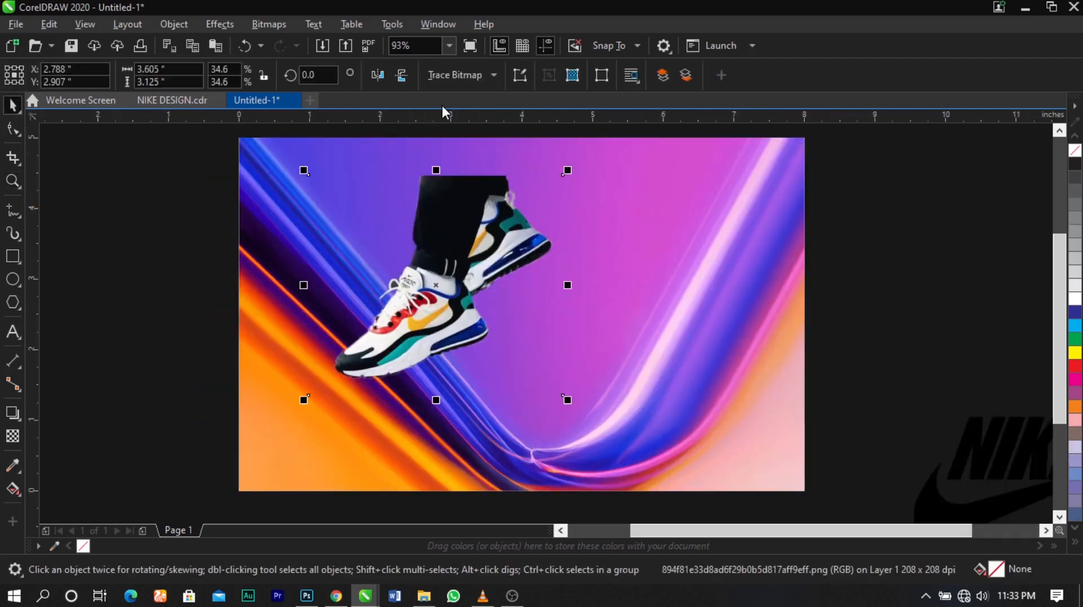
{"action": "left_click", "coordinate": [377, 75]}
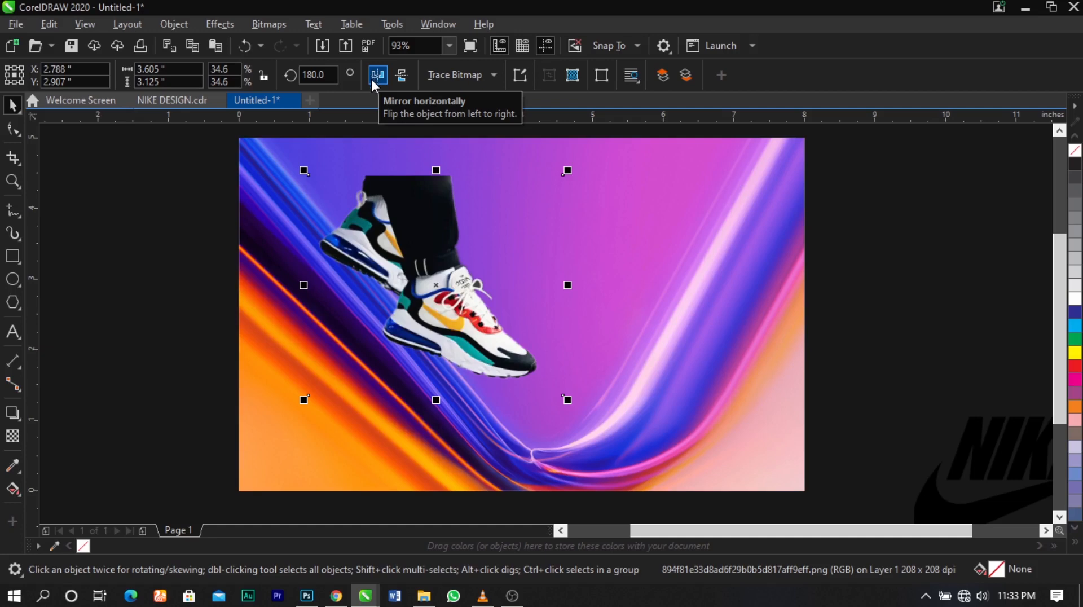
Enlarge the sneaker cut-out to about 4.4 by 3.8 in and place it in the page's upper-left corner, flush with the top edge
{"action": "left_click_drag", "start_coordinate": [440, 314], "coordinate": [371, 278]}
{"action": "left_click_drag", "start_coordinate": [497, 361], "coordinate": [536, 430]}
{"action": "left_click_drag", "start_coordinate": [459, 350], "coordinate": [459, 346]}
{"action": "scroll", "coordinate": [374, 137], "scroll_direction": "up", "scroll_amount": 4}
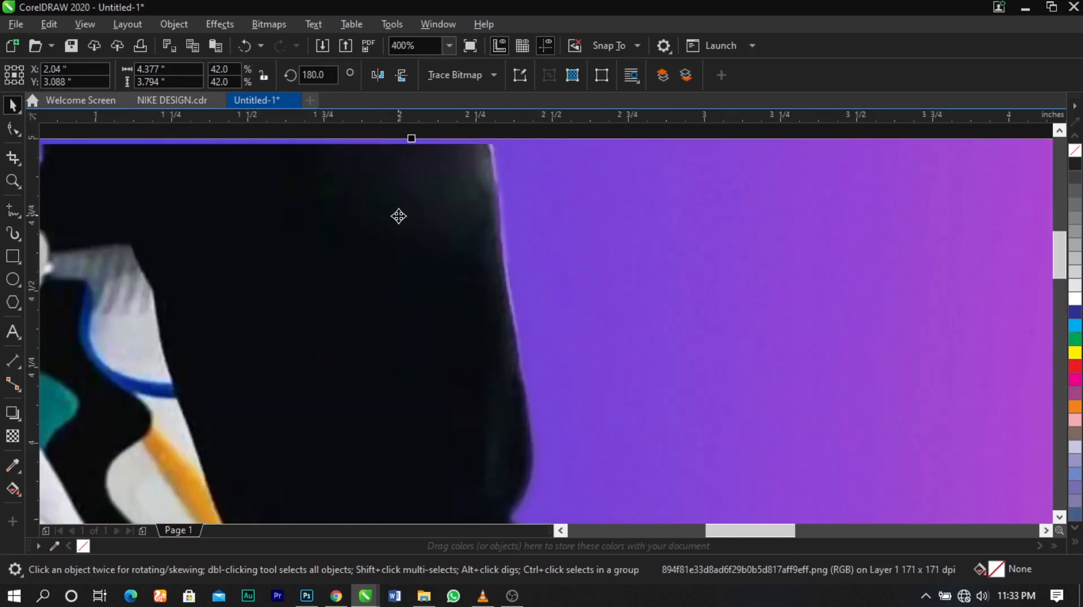
{"action": "left_click_drag", "start_coordinate": [399, 216], "coordinate": [401, 211]}
{"action": "scroll", "coordinate": [401, 211], "scroll_direction": "down", "scroll_amount": 4}
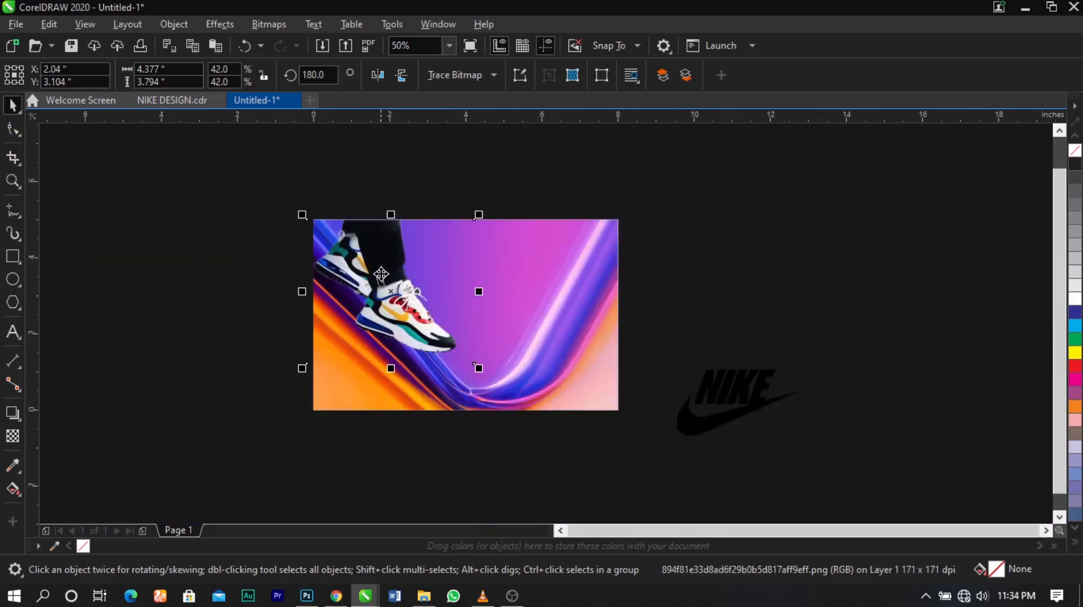
{"action": "scroll", "coordinate": [382, 256], "scroll_direction": "down", "scroll_amount": 2}
{"action": "scroll", "coordinate": [381, 275], "scroll_direction": "up", "scroll_amount": 2}
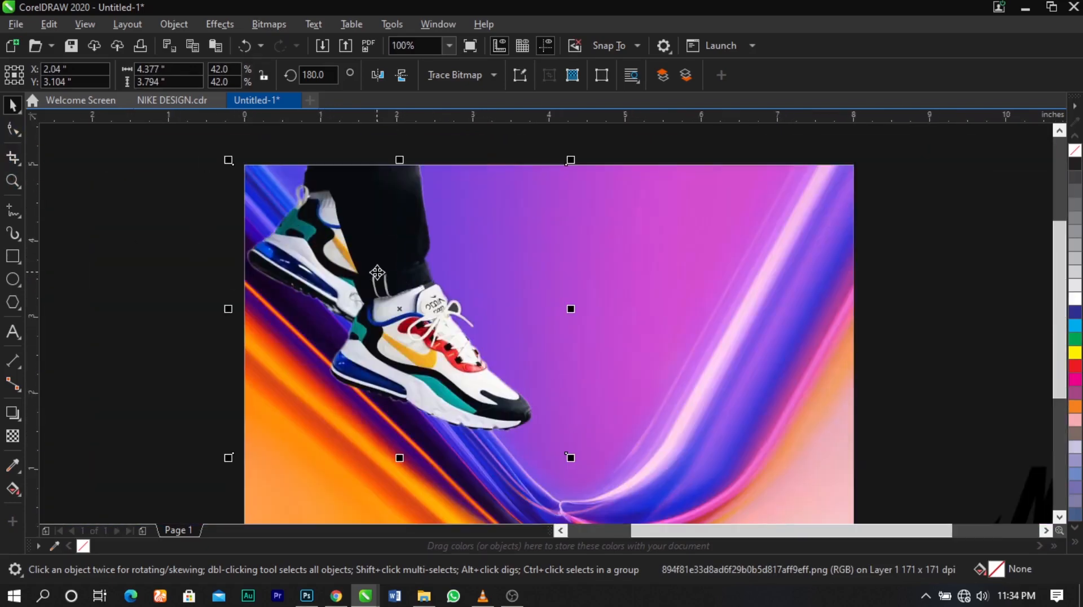
Crop the sneaker bitmap with the Shape tool by moving its left edge nodes to the page's left edge
{"action": "left_click", "coordinate": [10, 131]}
{"action": "left_click_drag", "start_coordinate": [216, 153], "coordinate": [245, 488]}
{"action": "scroll", "coordinate": [232, 457], "scroll_direction": "up", "scroll_amount": 4}
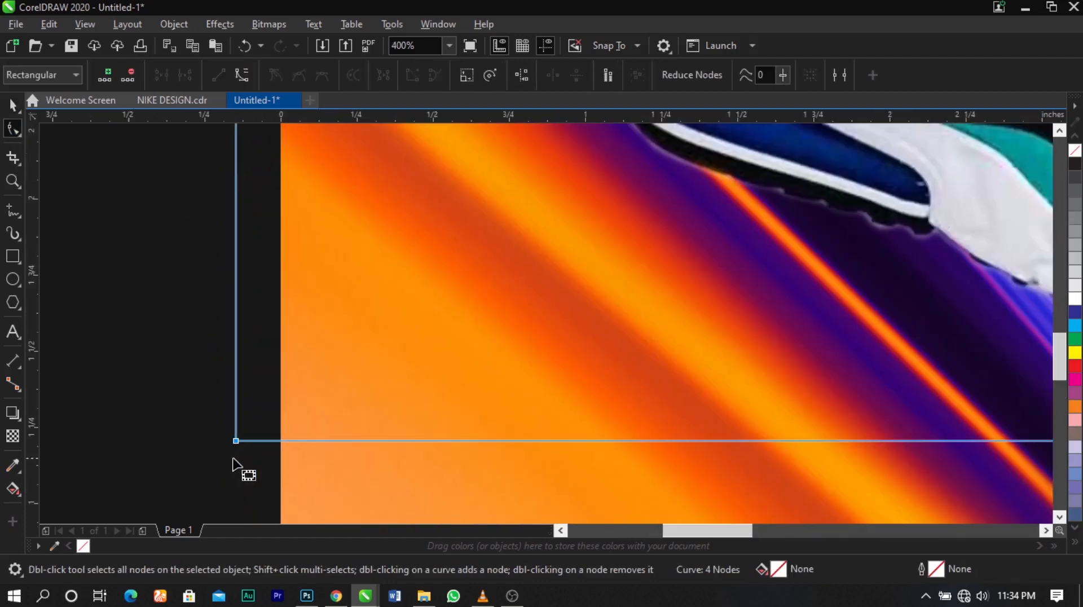
{"action": "left_click_drag", "start_coordinate": [235, 442], "coordinate": [283, 443]}
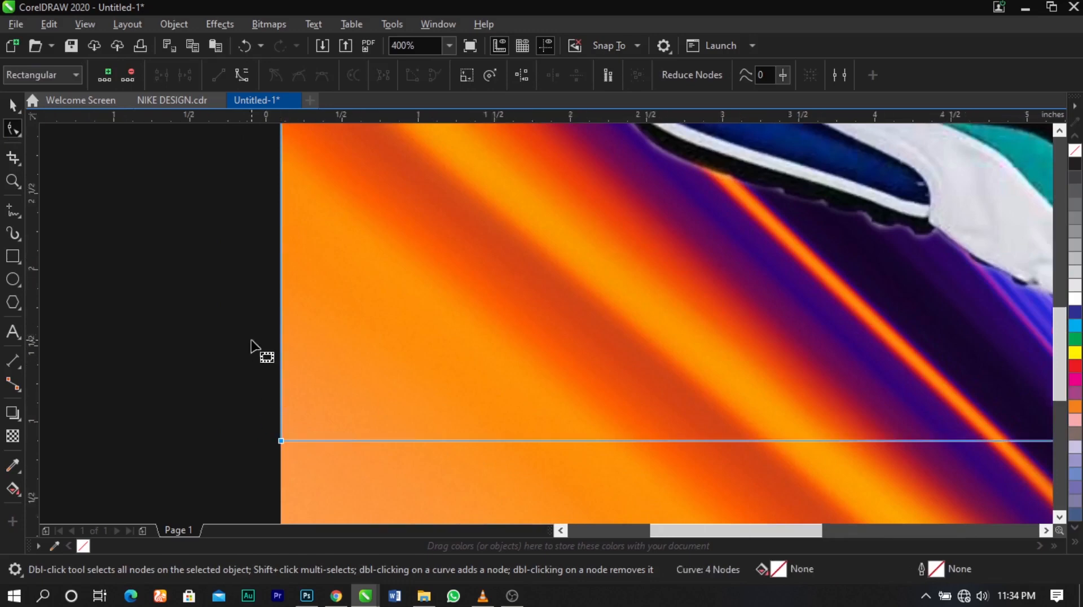
{"action": "scroll", "coordinate": [254, 343], "scroll_direction": "down", "scroll_amount": 2}
{"action": "scroll", "coordinate": [253, 330], "scroll_direction": "down", "scroll_amount": 1}
{"action": "key", "text": "space"}
{"action": "left_click_drag", "start_coordinate": [244, 412], "coordinate": [309, 399]}
Draw a full-height rectangle about 4.6 by 5 in over the right part of the page
{"action": "key", "text": "F2"}
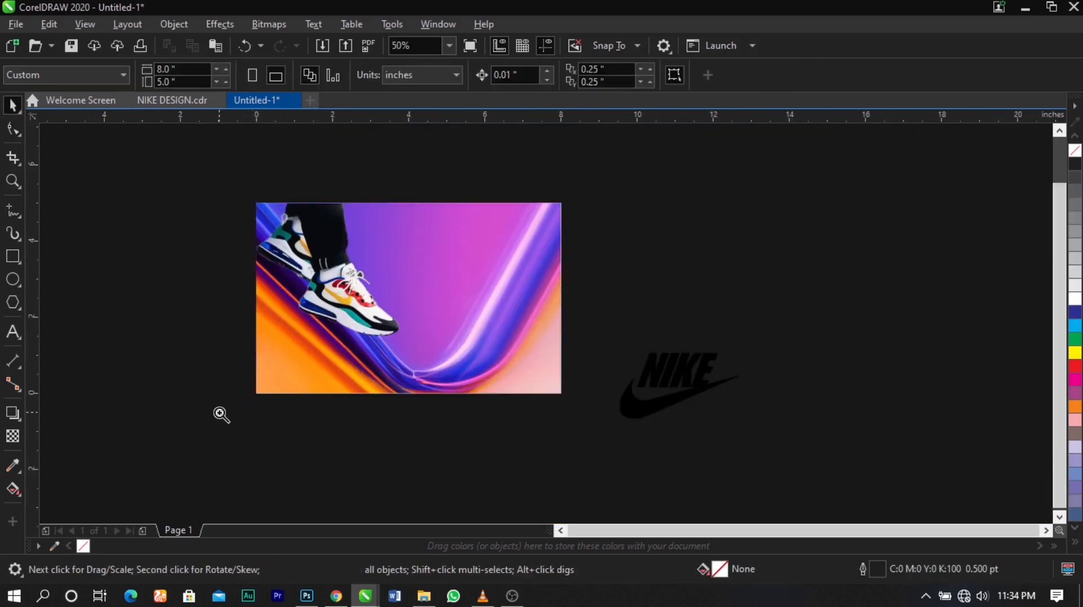
{"action": "left_click_drag", "start_coordinate": [220, 412], "coordinate": [658, 190]}
{"action": "left_click", "coordinate": [764, 283]}
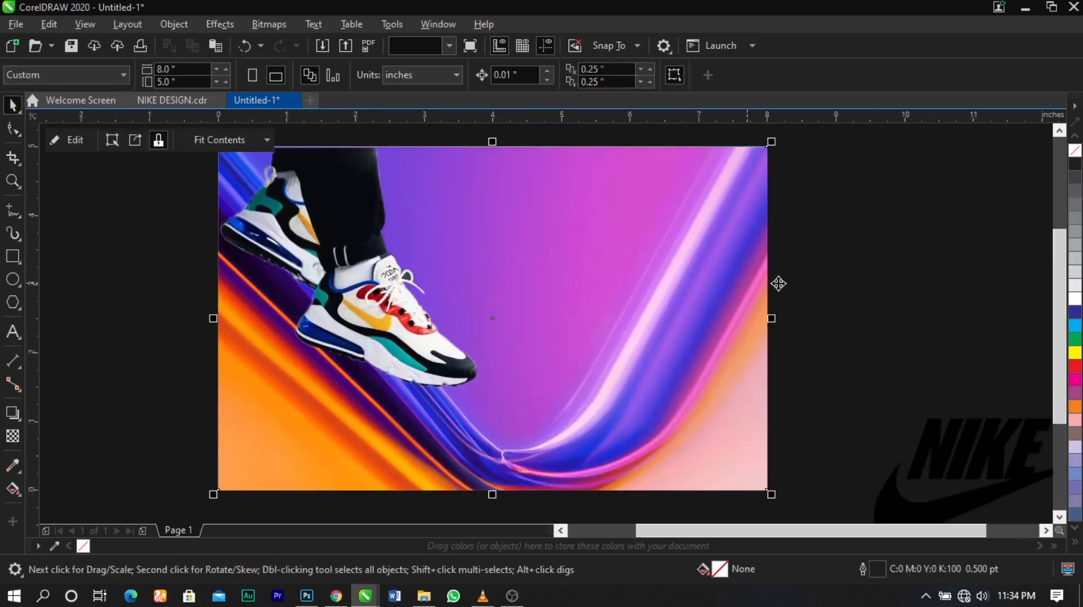
{"action": "left_click", "coordinate": [860, 277]}
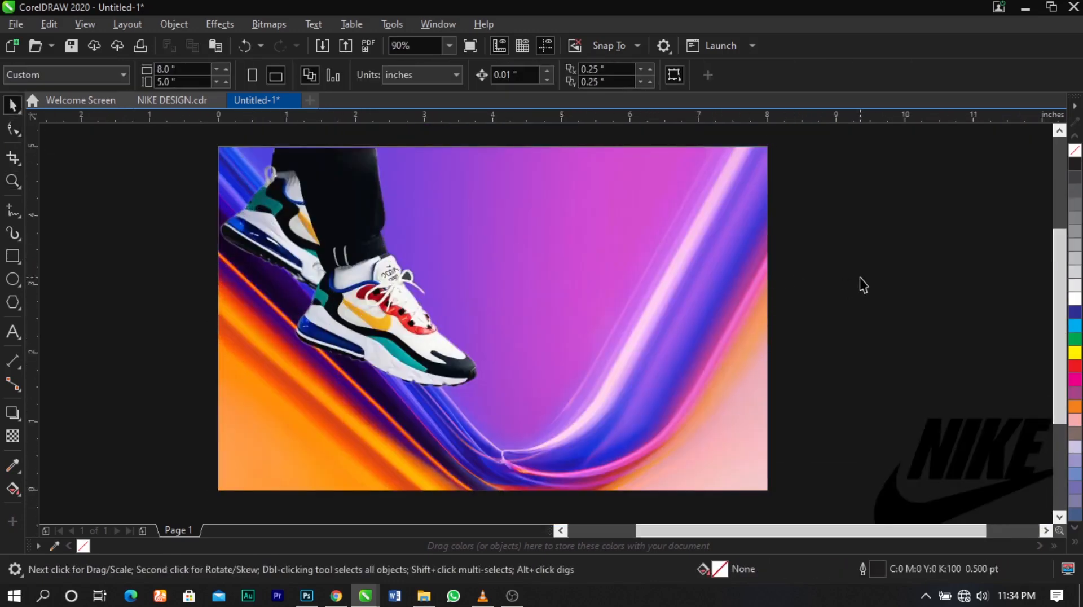
{"action": "left_click", "coordinate": [9, 259]}
{"action": "left_click_drag", "start_coordinate": [448, 147], "coordinate": [767, 490]}
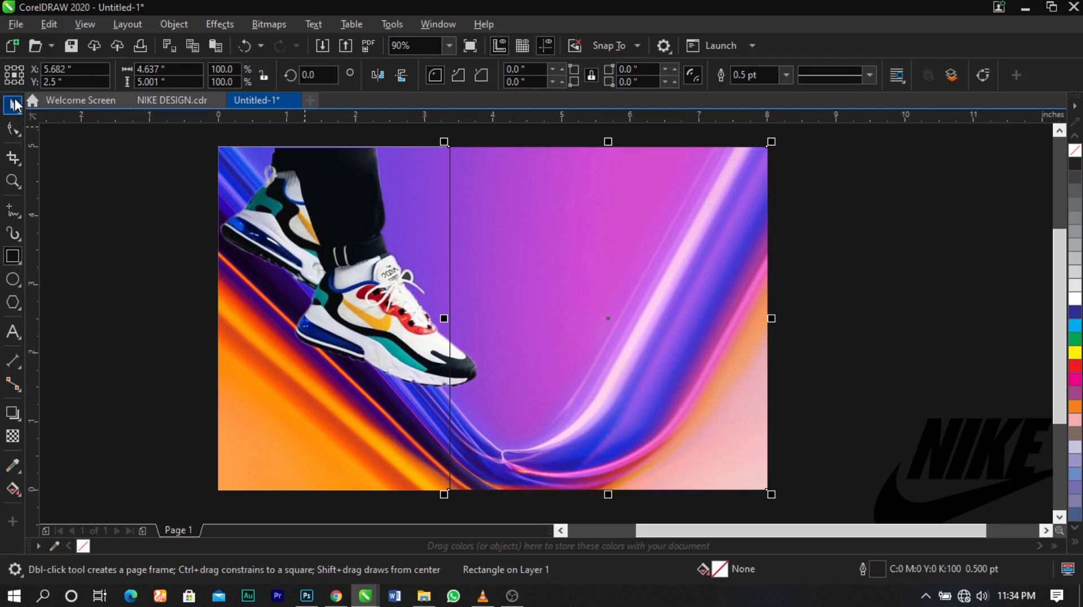
{"action": "left_click", "coordinate": [15, 104]}
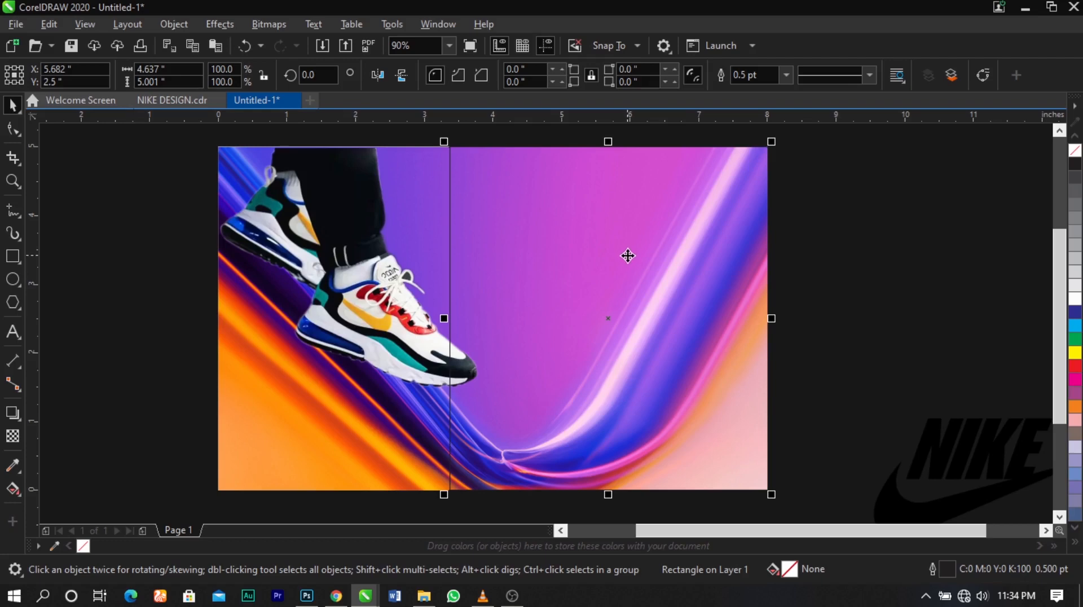
Convert the rectangle to curves and slant its left edge, moving the bottom node to about 1.25 in and the top node to about 5 in
{"action": "right_click", "coordinate": [629, 256]}
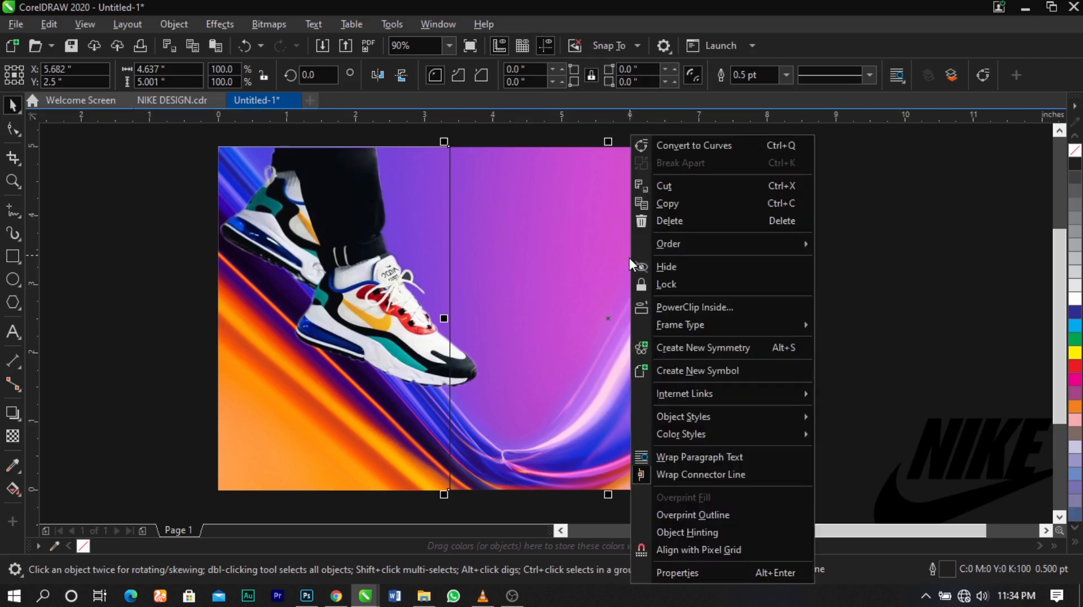
{"action": "left_click", "coordinate": [675, 148]}
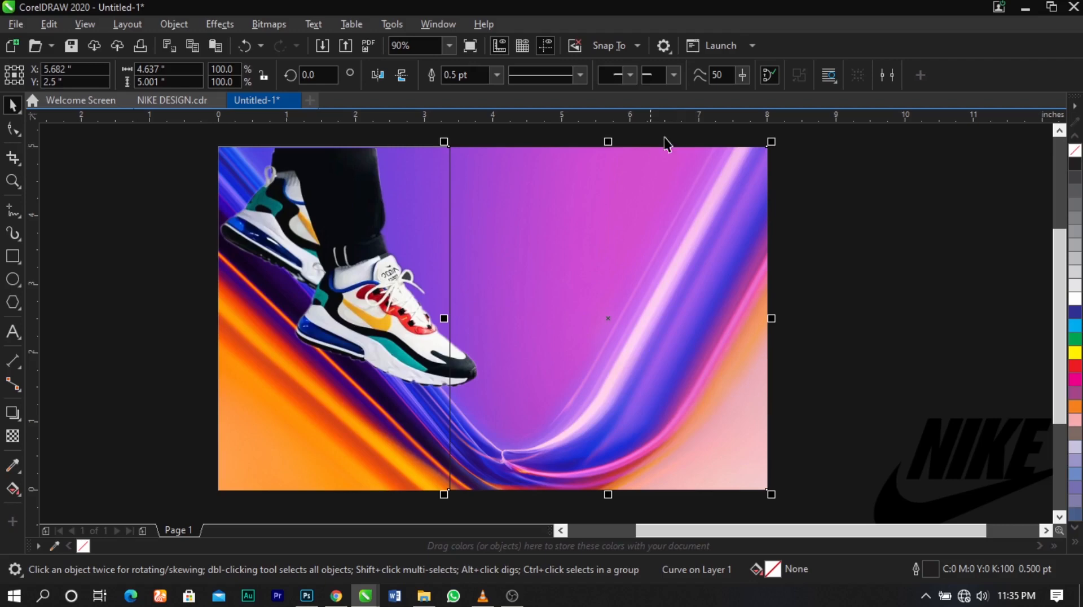
{"action": "left_click", "coordinate": [12, 126]}
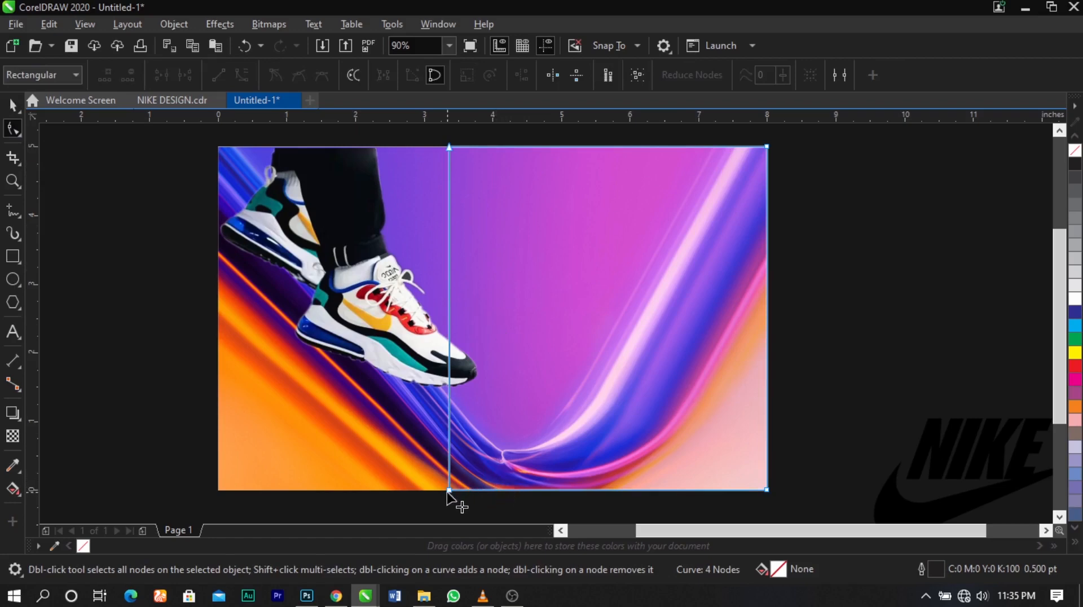
{"action": "left_click_drag", "start_coordinate": [448, 491], "coordinate": [304, 489]}
{"action": "left_click_drag", "start_coordinate": [449, 149], "coordinate": [565, 148]}
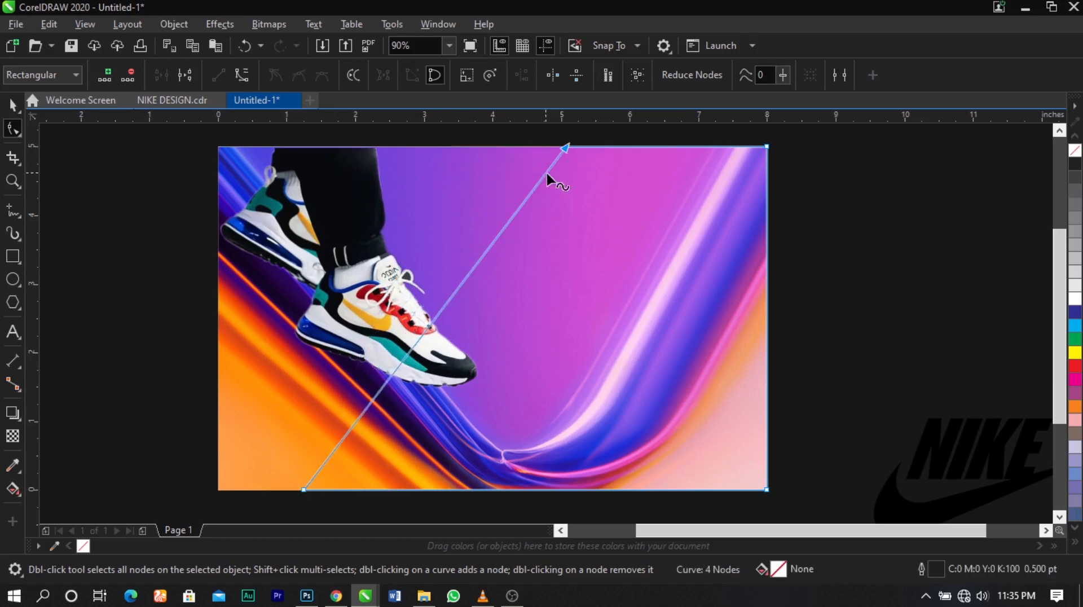
Convert the shape's slanted left line segment to a curve
{"action": "left_click", "coordinate": [547, 170]}
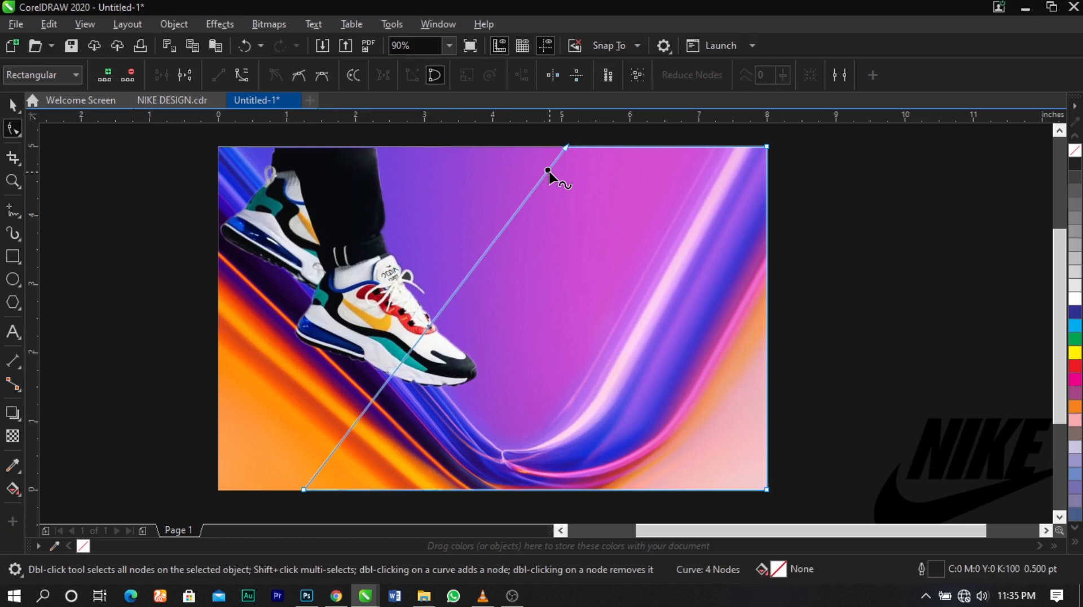
{"action": "right_click", "coordinate": [549, 171]}
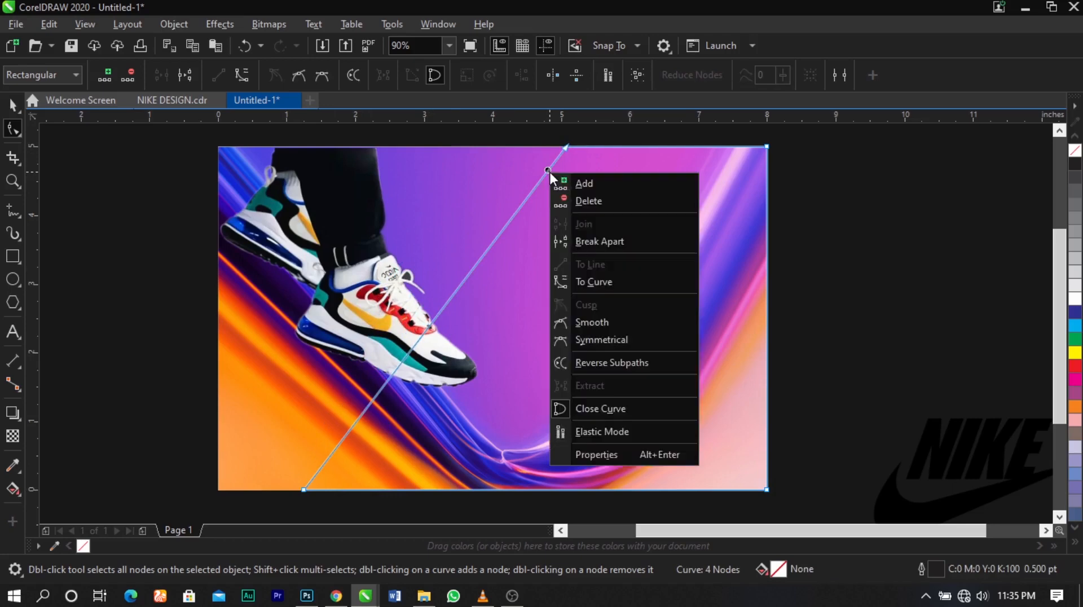
{"action": "left_click", "coordinate": [604, 286]}
{"action": "scroll", "coordinate": [478, 257], "scroll_direction": "up", "scroll_amount": 5}
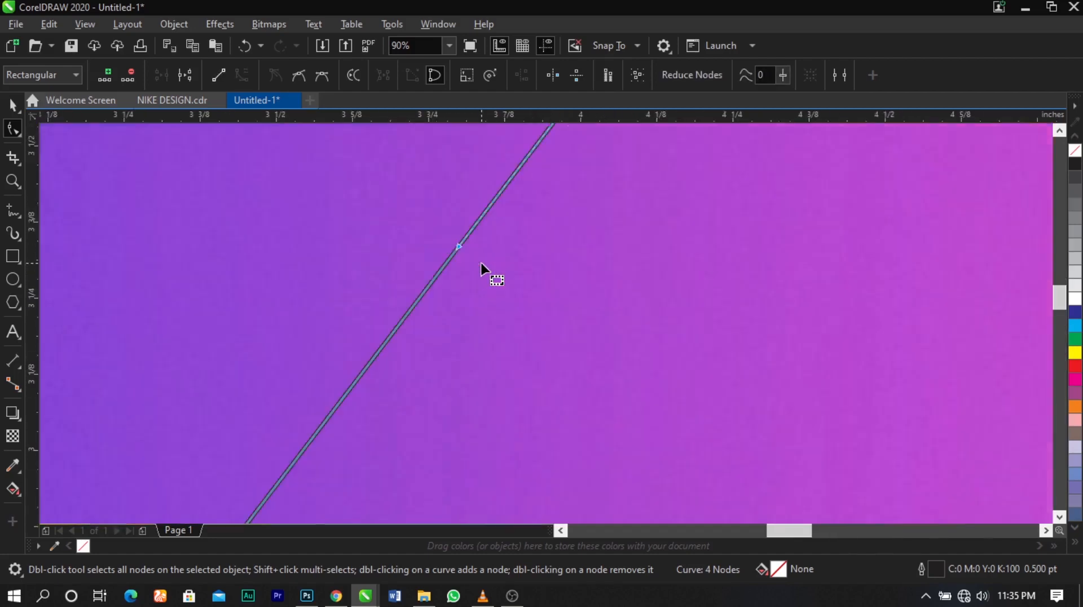
Bend the shape's slanted edge into an S-curve by pulling its upper control handle outward and its lower one toward the page's right side
{"action": "scroll", "coordinate": [503, 252], "scroll_direction": "down", "scroll_amount": 4}
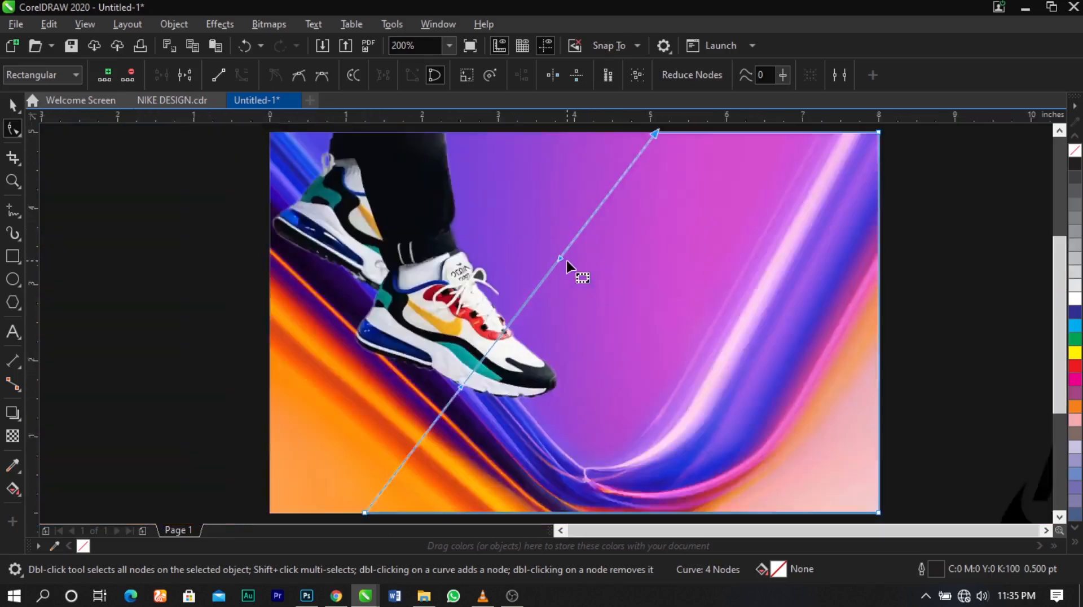
{"action": "scroll", "coordinate": [458, 378], "scroll_direction": "up", "scroll_amount": 1}
{"action": "scroll", "coordinate": [463, 401], "scroll_direction": "up", "scroll_amount": 3}
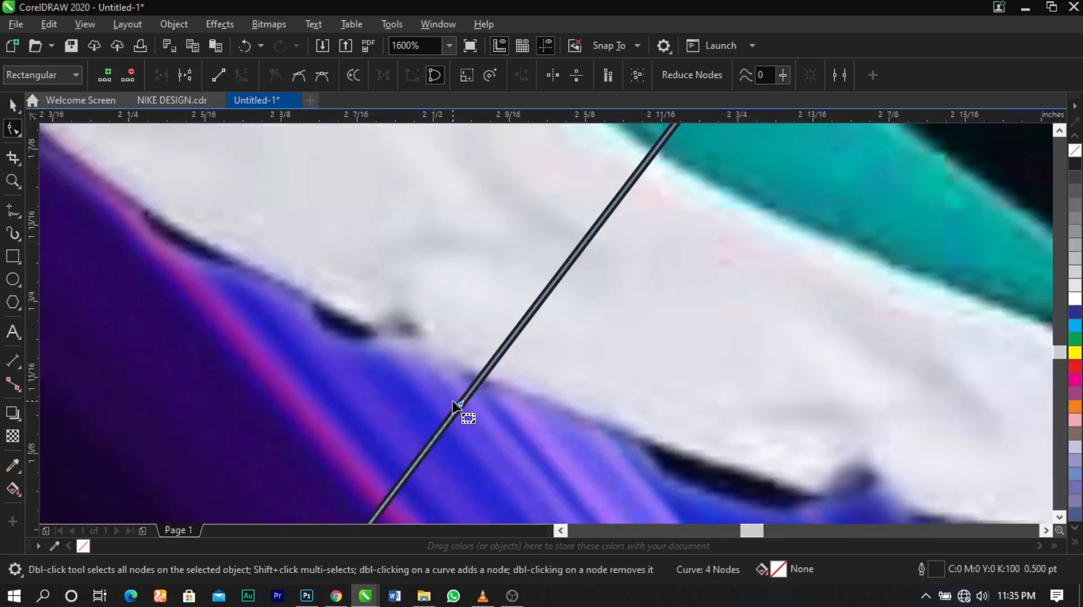
{"action": "scroll", "coordinate": [435, 281], "scroll_direction": "down", "scroll_amount": 4}
{"action": "scroll", "coordinate": [428, 266], "scroll_direction": "down", "scroll_amount": 2}
{"action": "scroll", "coordinate": [500, 218], "scroll_direction": "up", "scroll_amount": 1}
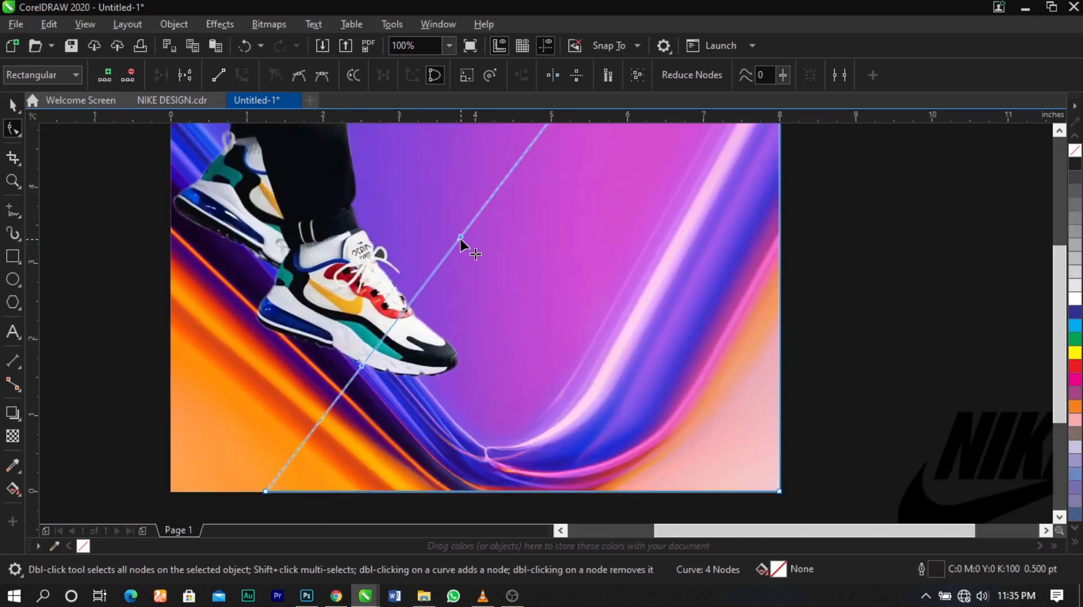
{"action": "left_click_drag", "start_coordinate": [459, 237], "coordinate": [412, 203]}
{"action": "left_click_drag", "start_coordinate": [362, 364], "coordinate": [624, 407]}
{"action": "scroll", "coordinate": [535, 191], "scroll_direction": "down", "scroll_amount": 1}
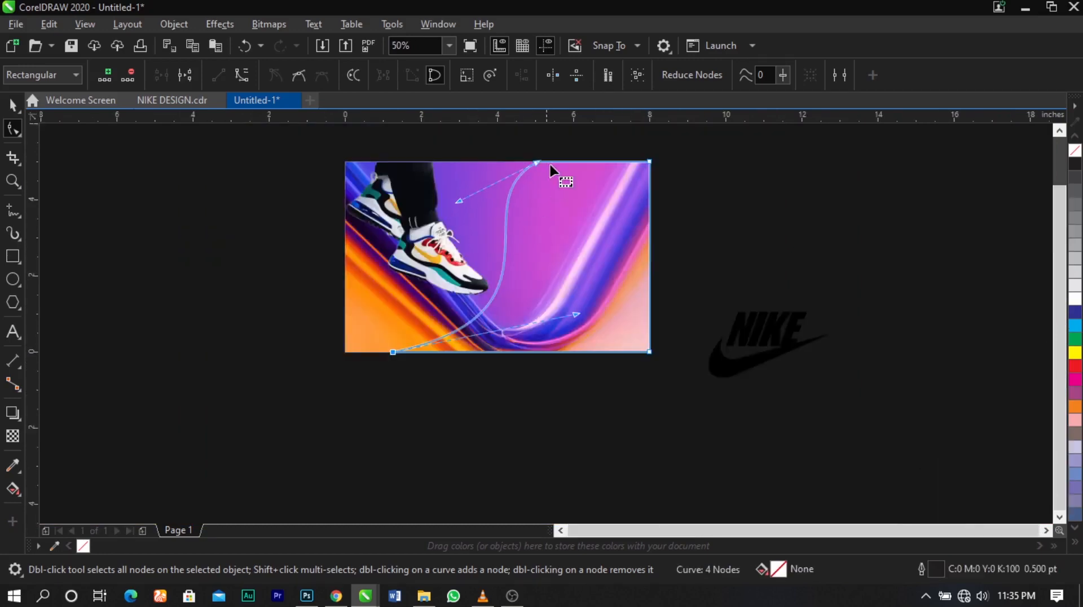
{"action": "scroll", "coordinate": [551, 167], "scroll_direction": "up", "scroll_amount": 1}
{"action": "left_click_drag", "start_coordinate": [366, 248], "coordinate": [355, 244]}
{"action": "left_click_drag", "start_coordinate": [600, 466], "coordinate": [605, 469]}
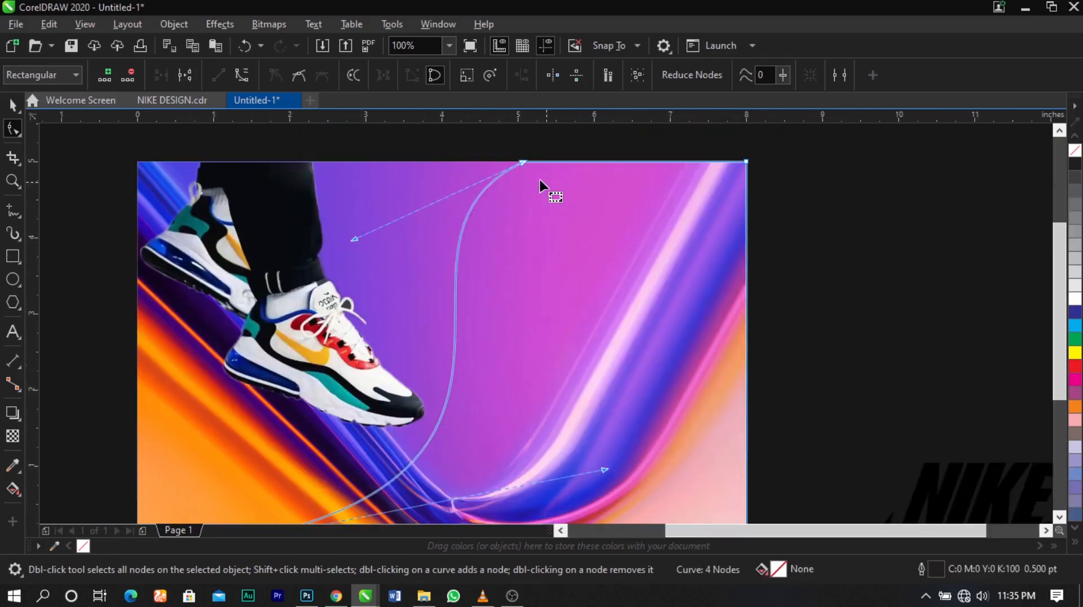
Move the curve's top node to about 6.2 in and its bottom node to about 1.2 in, adjusting the upper handle to keep a smooth S
{"action": "left_click_drag", "start_coordinate": [523, 162], "coordinate": [608, 162]}
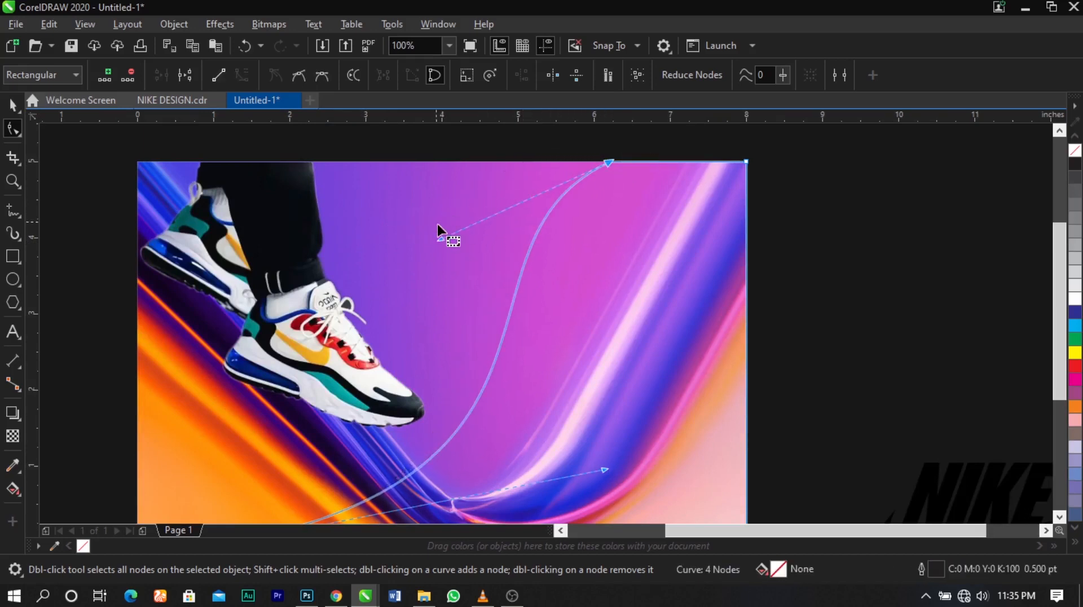
{"action": "left_click_drag", "start_coordinate": [437, 238], "coordinate": [394, 225]}
{"action": "scroll", "coordinate": [411, 217], "scroll_direction": "down", "scroll_amount": 1}
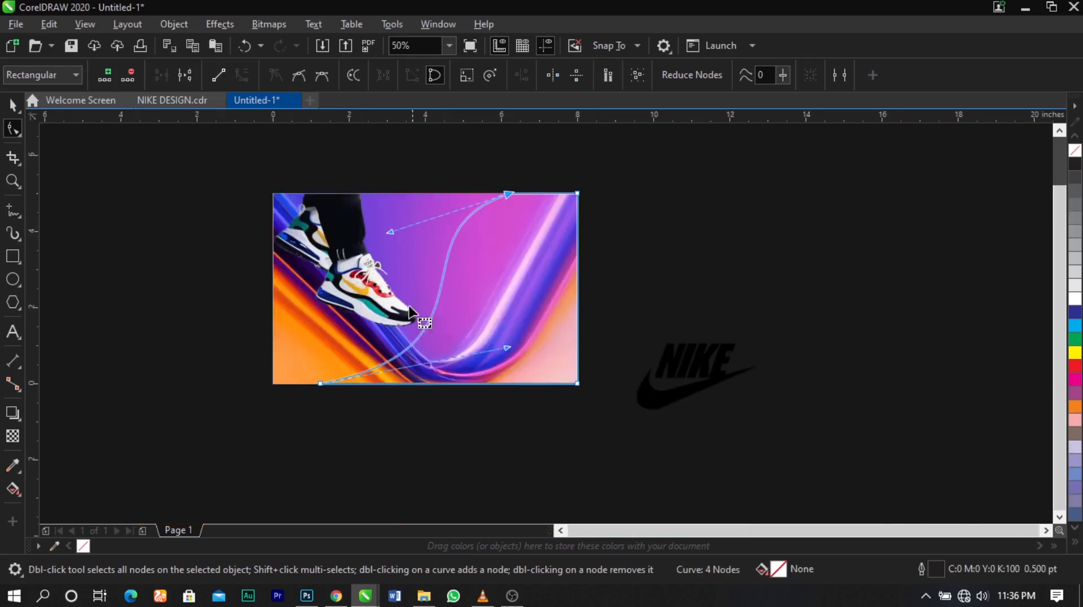
{"action": "scroll", "coordinate": [390, 330], "scroll_direction": "up", "scroll_amount": 1}
{"action": "left_click_drag", "start_coordinate": [258, 428], "coordinate": [250, 428]}
{"action": "scroll", "coordinate": [533, 310], "scroll_direction": "down", "scroll_amount": 1}
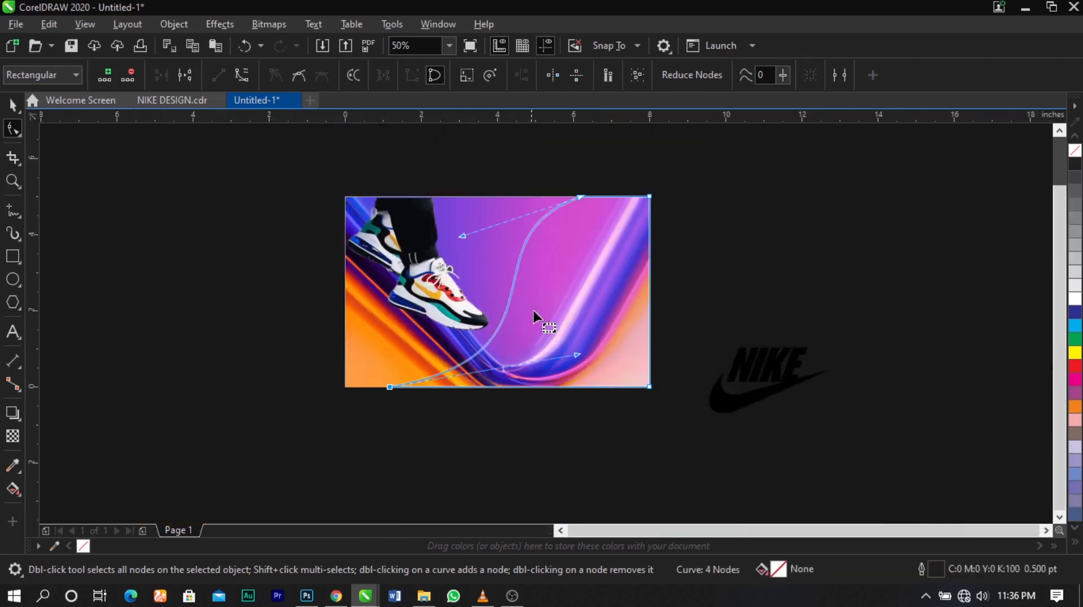
{"action": "scroll", "coordinate": [539, 215], "scroll_direction": "up", "scroll_amount": 1}
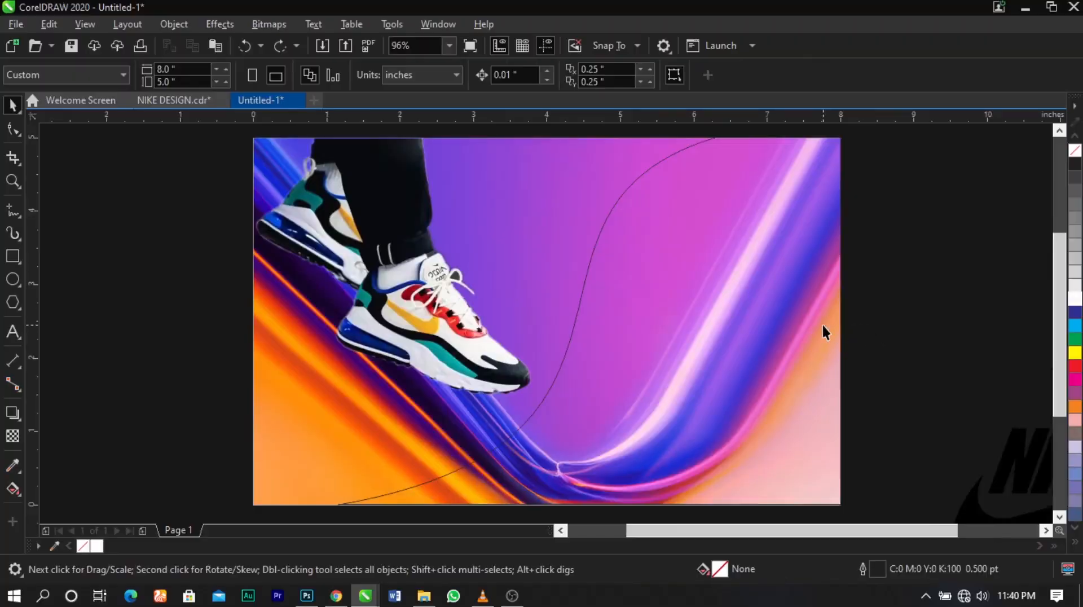
Fill the curved shape with white and remove its outline
{"action": "left_click", "coordinate": [778, 325]}
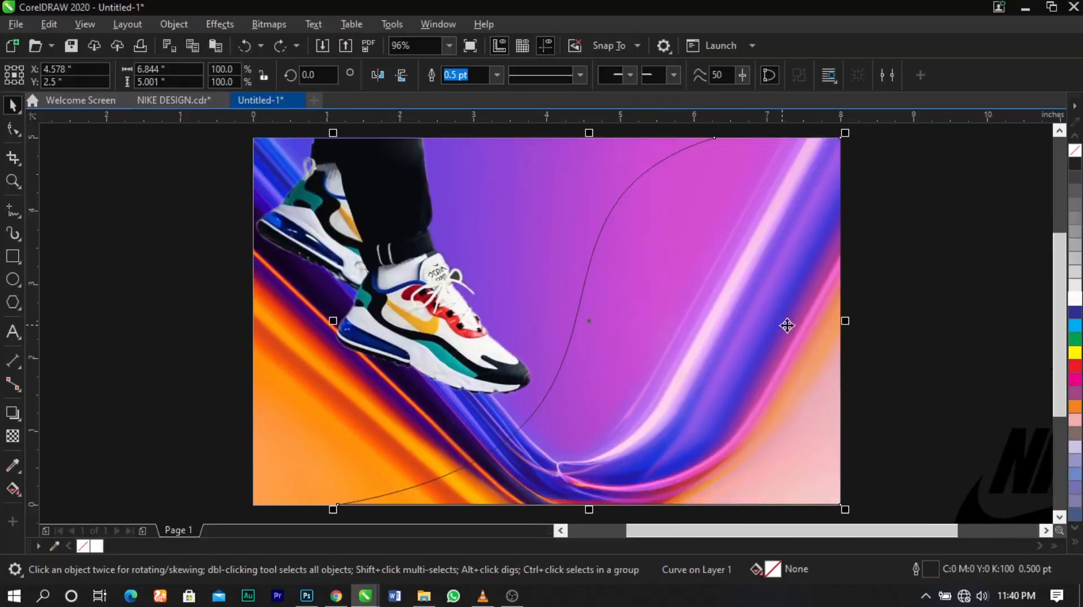
{"action": "left_click", "coordinate": [1075, 299]}
{"action": "scroll", "coordinate": [587, 192], "scroll_direction": "up", "scroll_amount": 5}
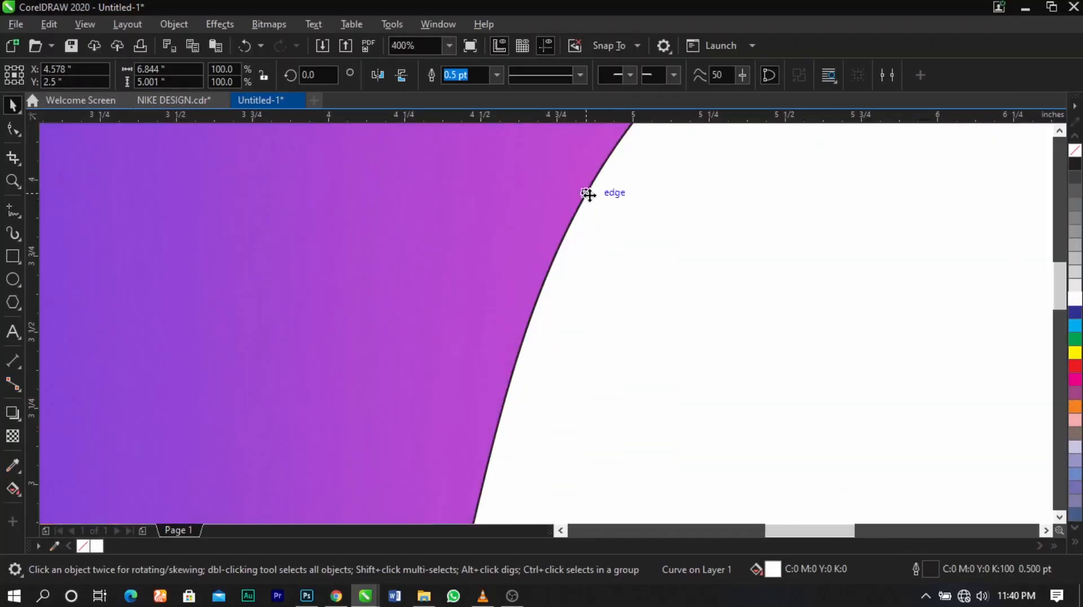
{"action": "scroll", "coordinate": [575, 286], "scroll_direction": "up", "scroll_amount": 3}
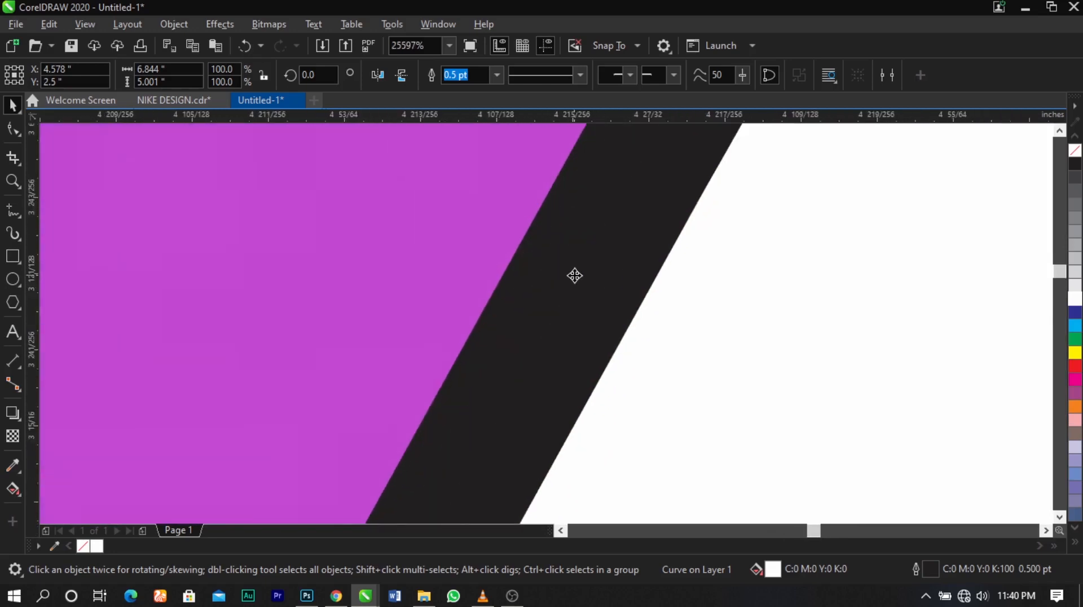
{"action": "scroll", "coordinate": [575, 274], "scroll_direction": "up", "scroll_amount": 2}
{"action": "scroll", "coordinate": [574, 274], "scroll_direction": "down", "scroll_amount": 3}
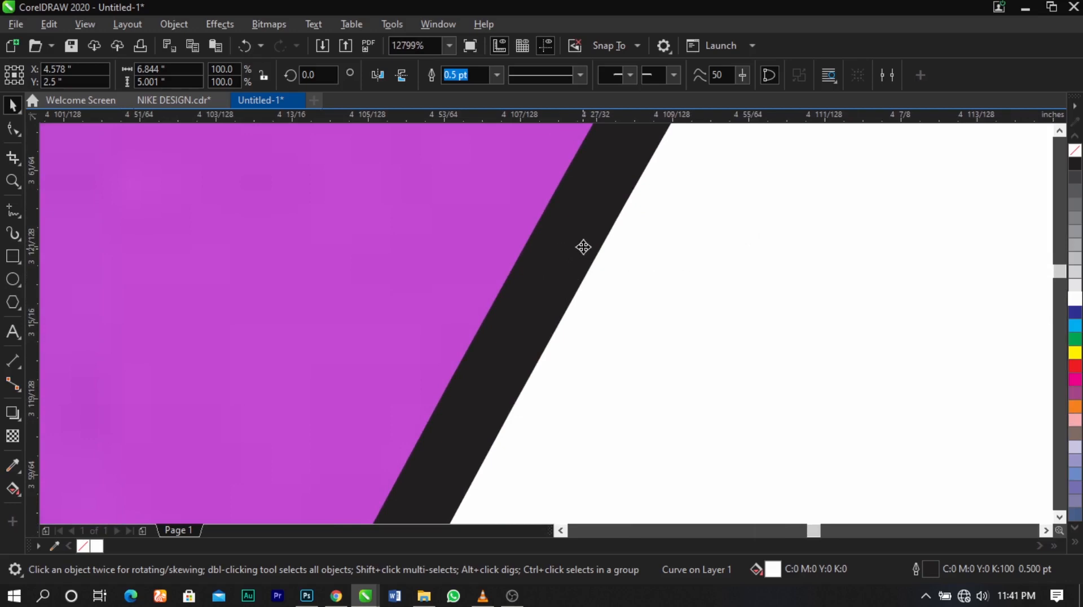
{"action": "right_click", "coordinate": [1077, 152]}
{"action": "scroll", "coordinate": [544, 205], "scroll_direction": "down", "scroll_amount": 10}
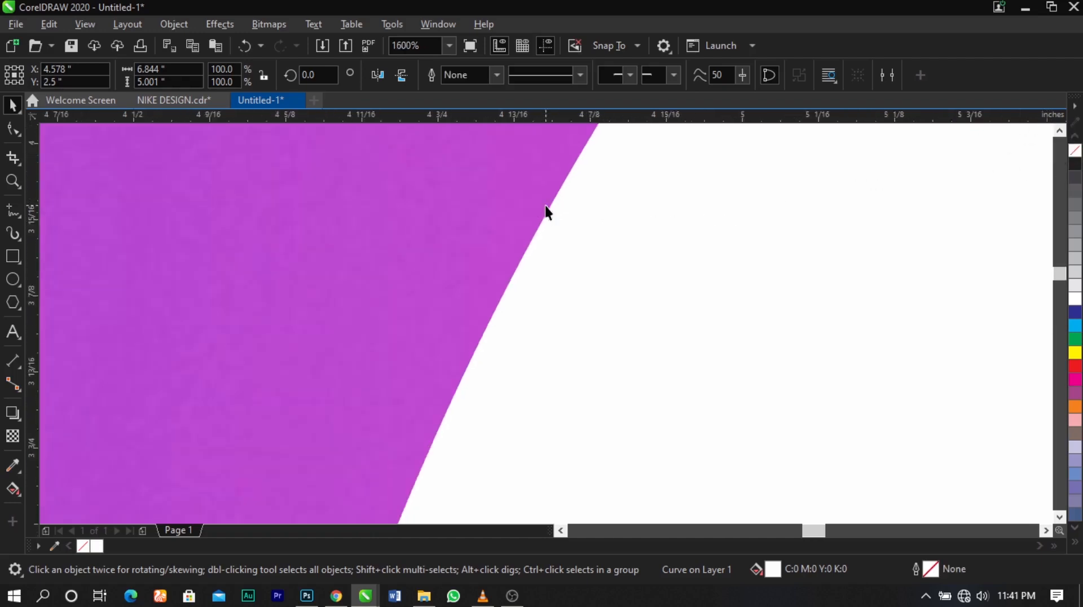
Stretch the white shape's left side to the page's left edge, making it 8.0 in wide
{"action": "key", "text": "z"}
{"action": "left_click_drag", "start_coordinate": [715, 162], "coordinate": [305, 367]}
{"action": "key", "text": "space"}
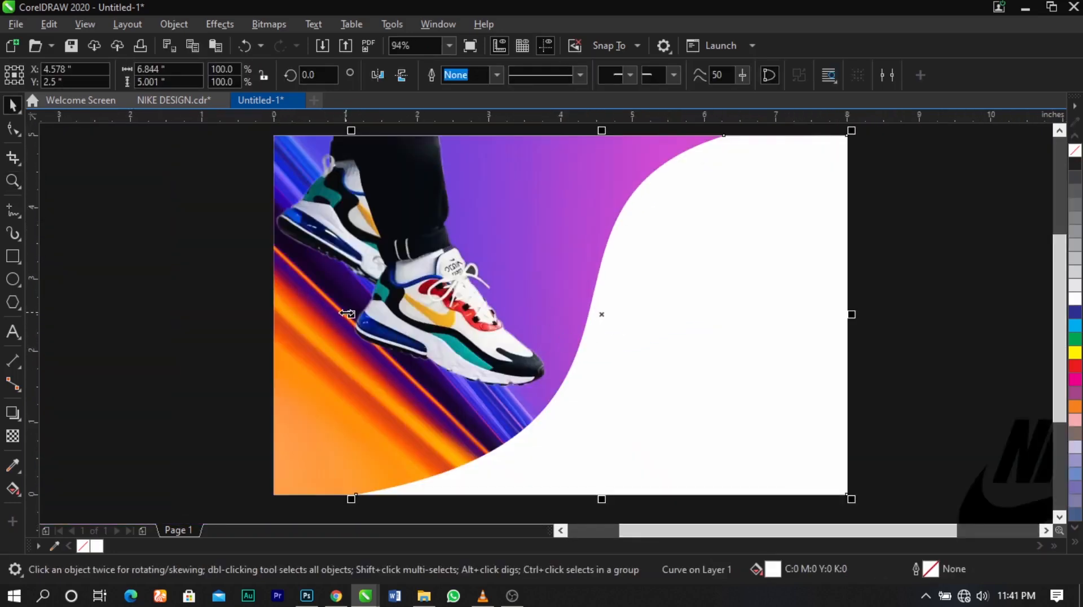
{"action": "left_click_drag", "start_coordinate": [347, 314], "coordinate": [265, 326]}
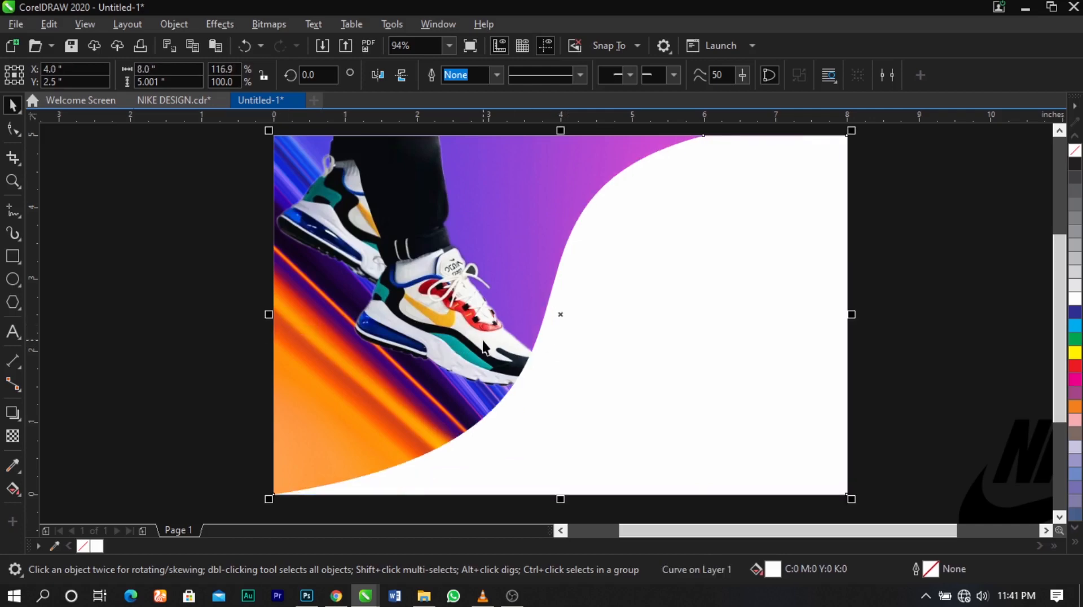
Bring the sneaker bitmap in front of the white shape and enlarge it slightly from its lower-right corner
{"action": "left_click", "coordinate": [463, 333]}
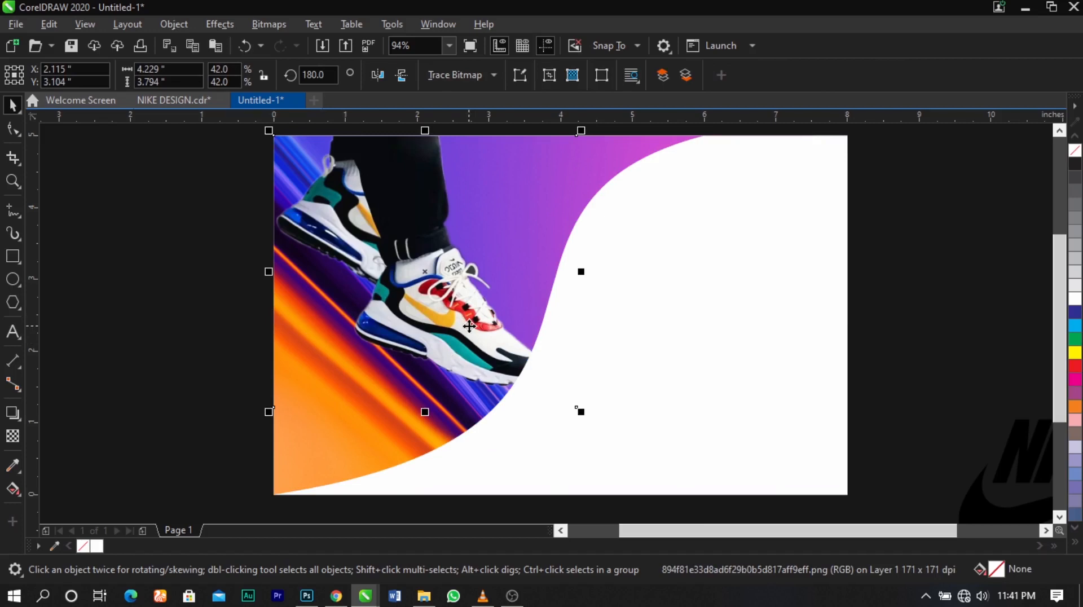
{"action": "key", "text": "shift+Page_Up"}
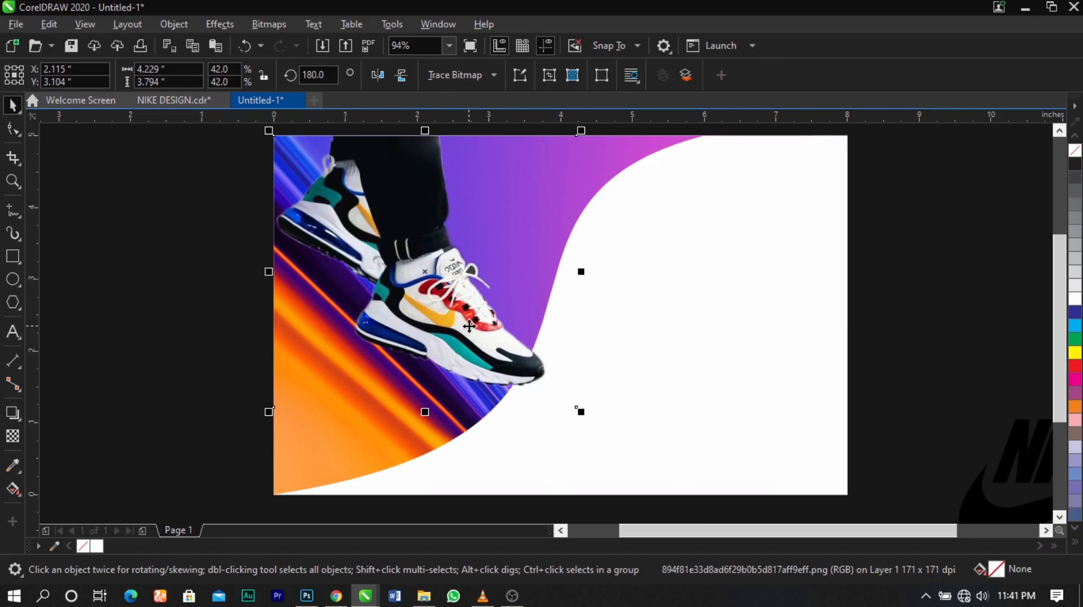
{"action": "left_click_drag", "start_coordinate": [581, 412], "coordinate": [614, 442]}
{"action": "left_click", "coordinate": [1003, 336]}
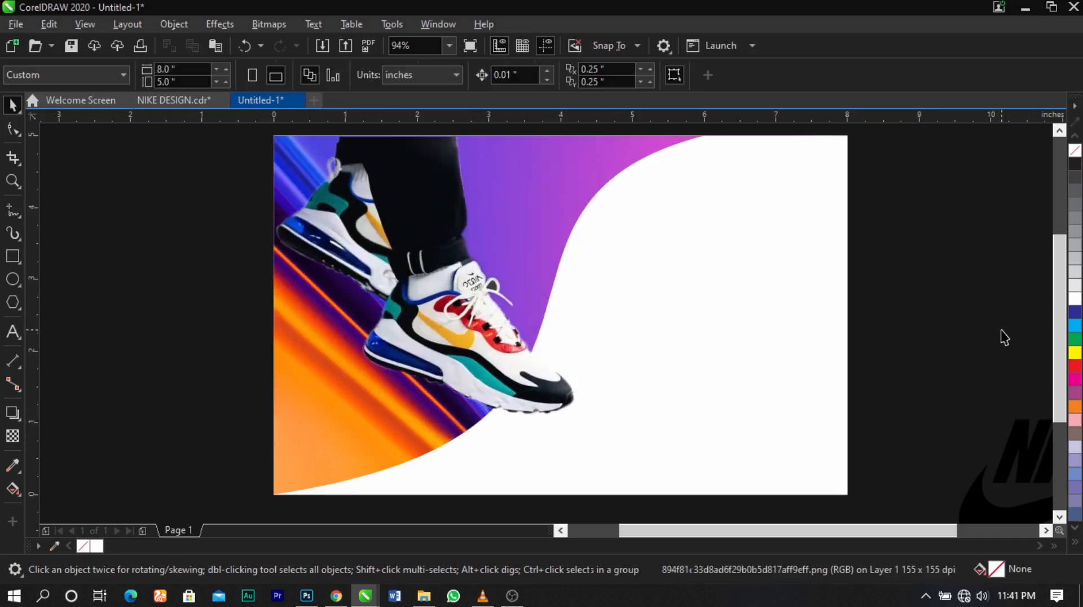
Draw a circle about 3.12 in across over the white area and centre it at about X 6.0, Y 2.96 in
{"action": "left_click", "coordinate": [15, 274]}
{"action": "left_click_drag", "start_coordinate": [610, 180], "coordinate": [827, 397]}
{"action": "key", "text": "space"}
{"action": "left_click_drag", "start_coordinate": [769, 315], "coordinate": [759, 304]}
{"action": "left_click_drag", "start_coordinate": [819, 392], "coordinate": [829, 396]}
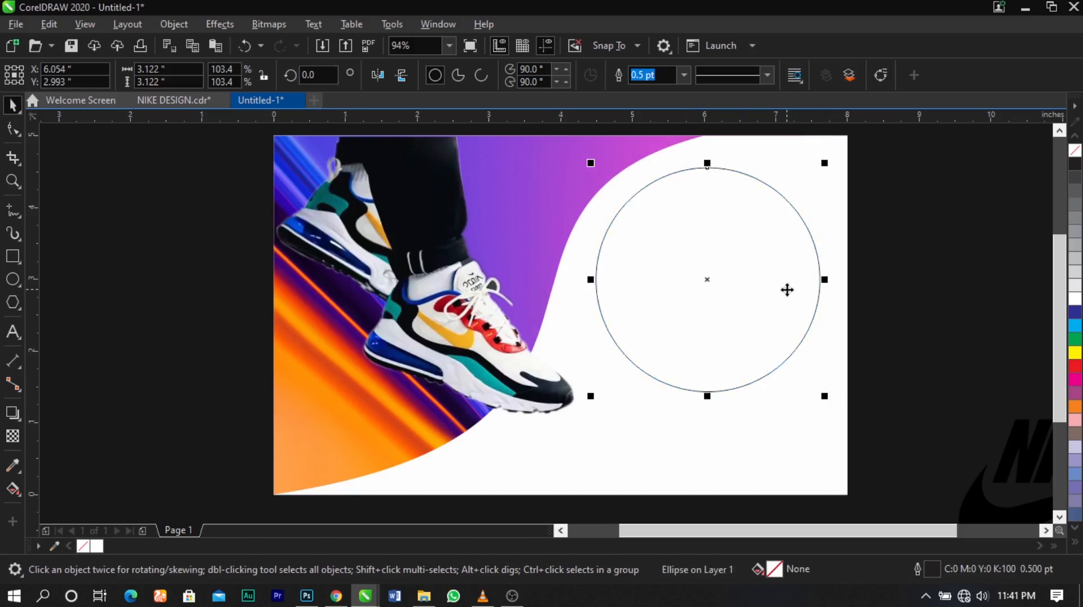
{"action": "left_click_drag", "start_coordinate": [787, 289], "coordinate": [755, 269]}
Add a smaller concentric copy of the circle, about 2.55 in across
{"action": "scroll", "coordinate": [770, 284], "scroll_direction": "up", "scroll_amount": 3}
{"action": "scroll", "coordinate": [928, 269], "scroll_direction": "down", "scroll_amount": 3}
{"action": "key", "text": "z"}
{"action": "left_click_drag", "start_coordinate": [844, 189], "coordinate": [406, 401]}
{"action": "key", "text": "space"}
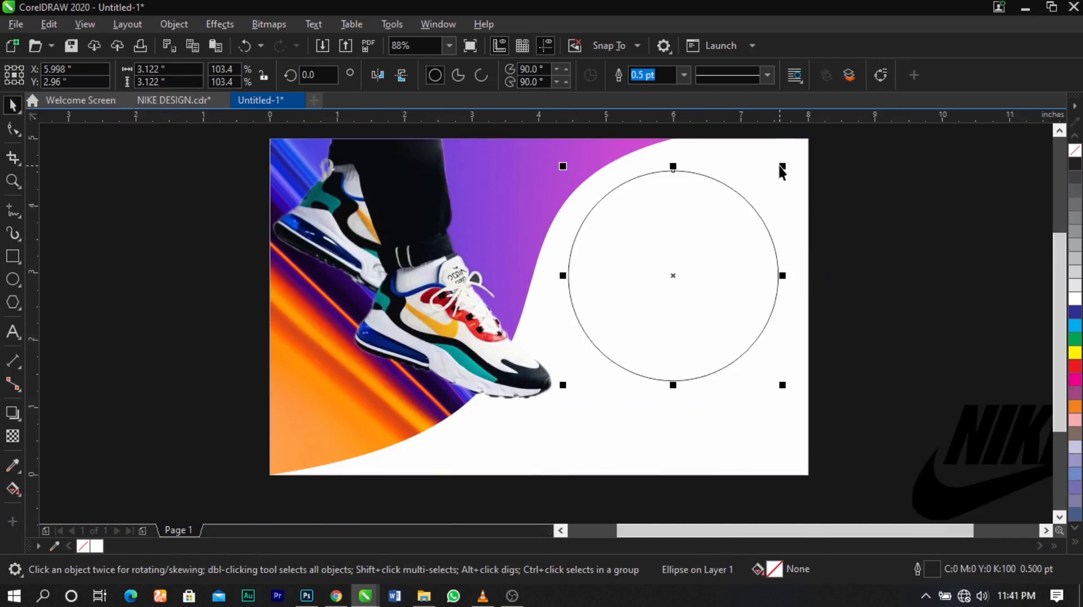
{"action": "left_click", "coordinate": [887, 213]}
{"action": "left_click", "coordinate": [741, 238]}
{"action": "left_click_drag", "start_coordinate": [783, 165], "coordinate": [794, 184]}
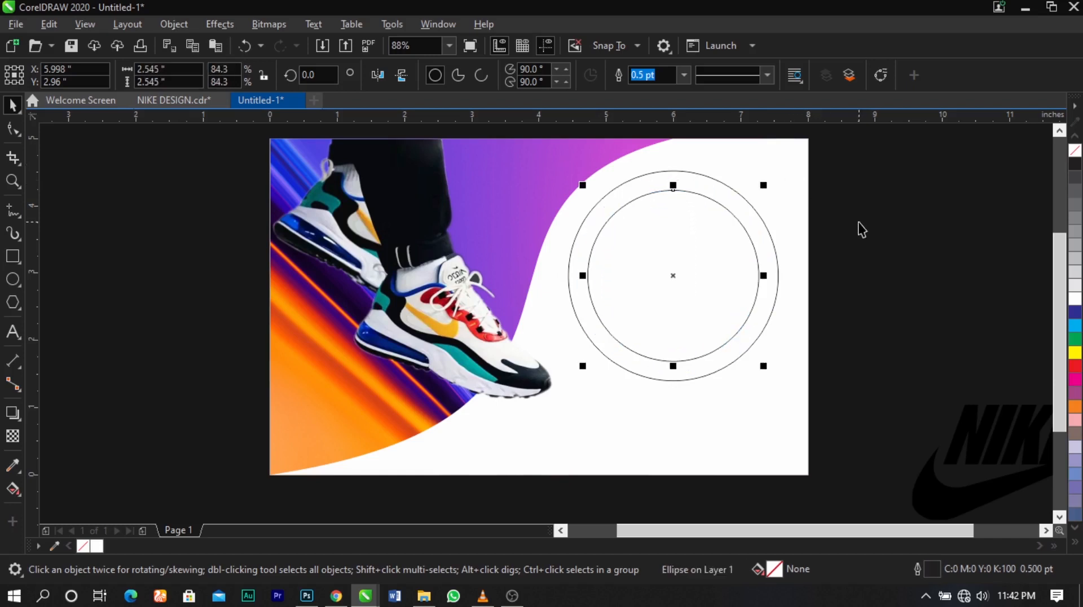
{"action": "left_click", "coordinate": [857, 221]}
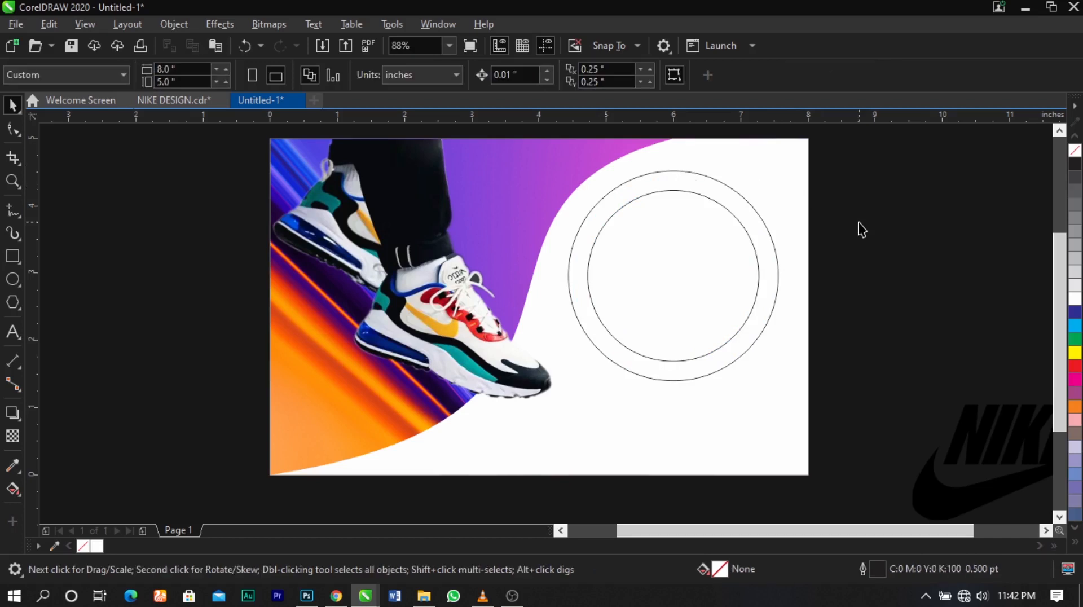
Apply a linear fountain fill to the white shape, running from the page's lower-right corner to the shape's upper-left curved edge
{"action": "left_click", "coordinate": [754, 244]}
{"action": "left_click", "coordinate": [792, 240]}
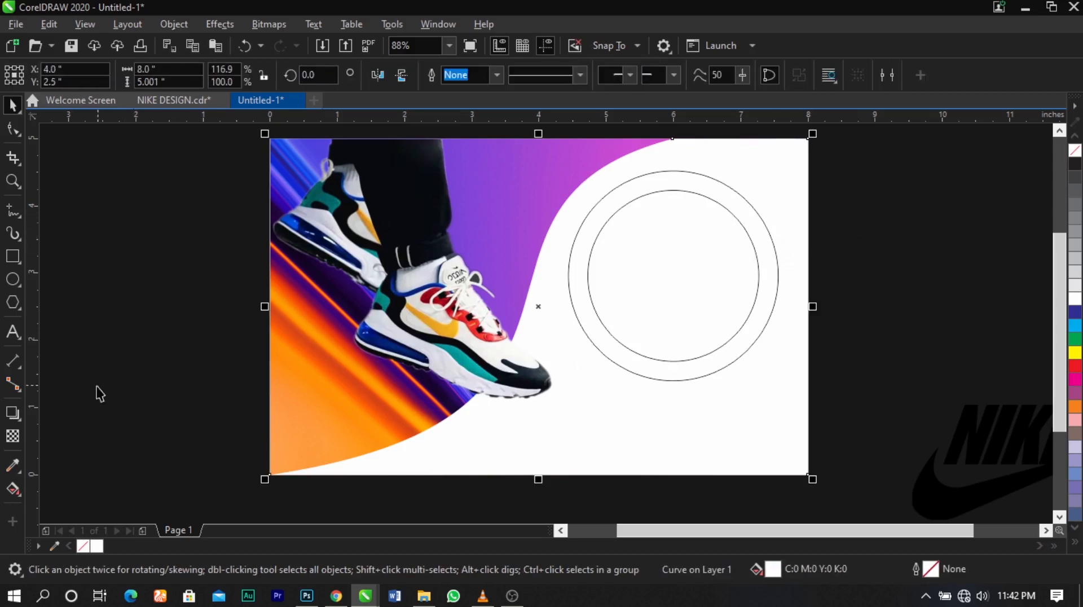
{"action": "left_click", "coordinate": [6, 494]}
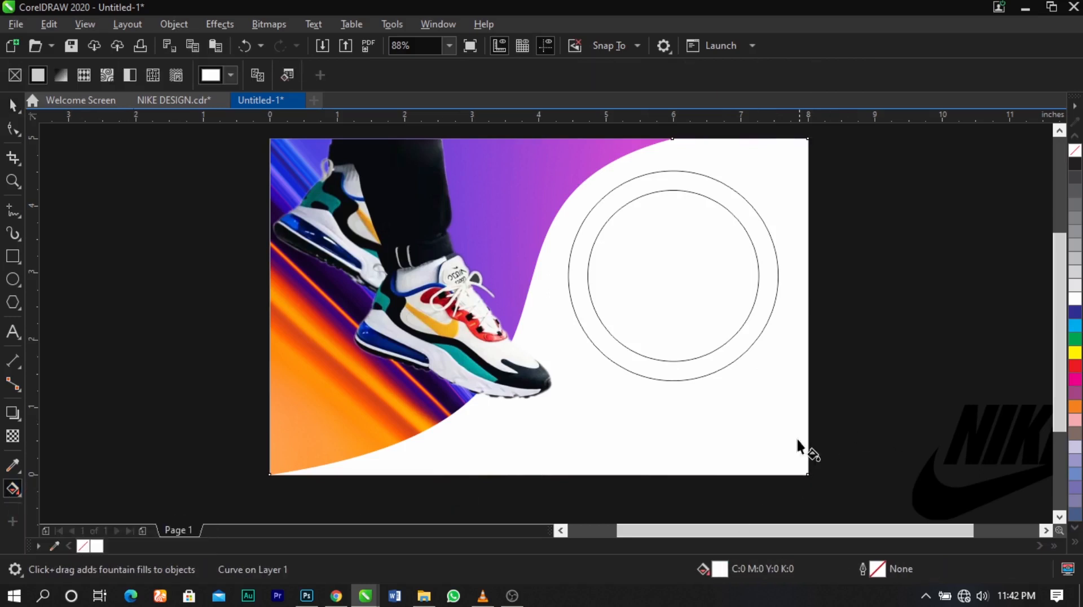
{"action": "left_click_drag", "start_coordinate": [796, 468], "coordinate": [561, 208]}
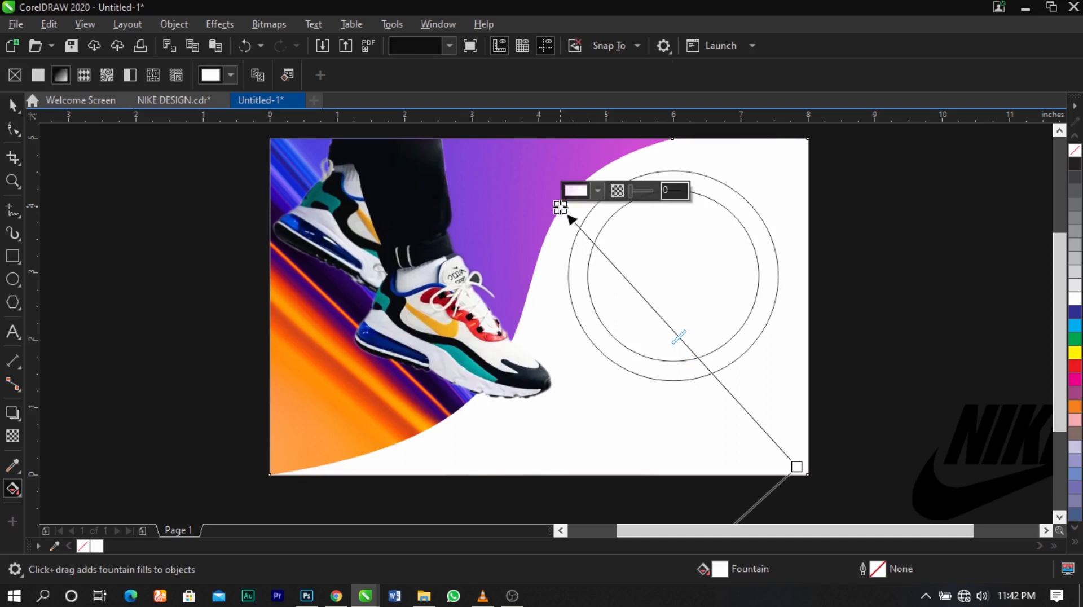
Set the fountain fill's start colour to dark blue #000A57 in RGB and move that colour node inward from the page's lower-right corner
{"action": "left_click", "coordinate": [796, 467]}
{"action": "left_click", "coordinate": [831, 449]}
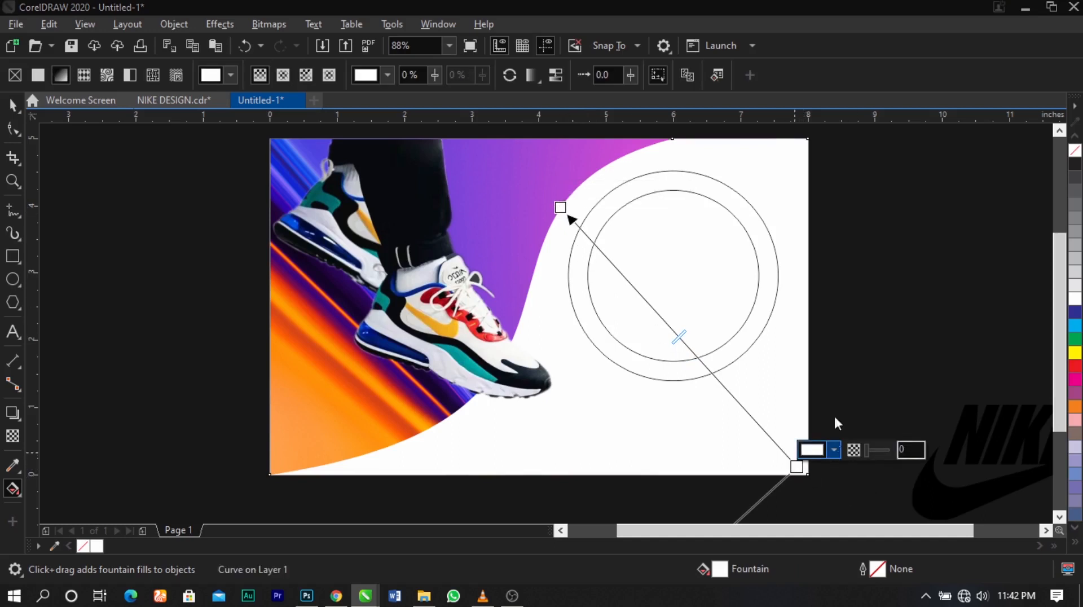
{"action": "left_click", "coordinate": [815, 217]}
{"action": "left_click", "coordinate": [846, 238]}
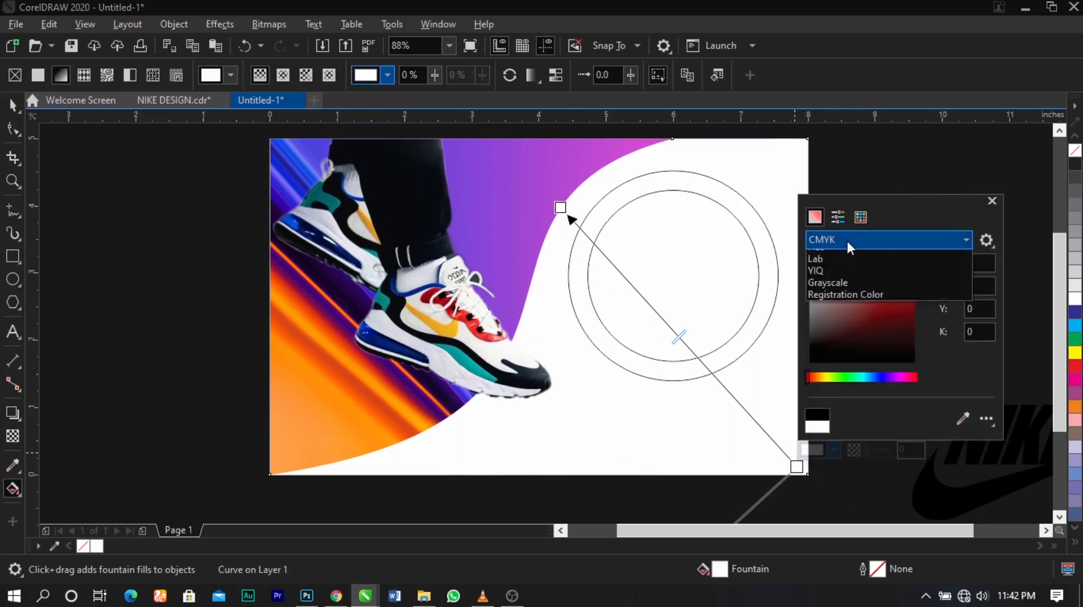
{"action": "left_click", "coordinate": [839, 280]}
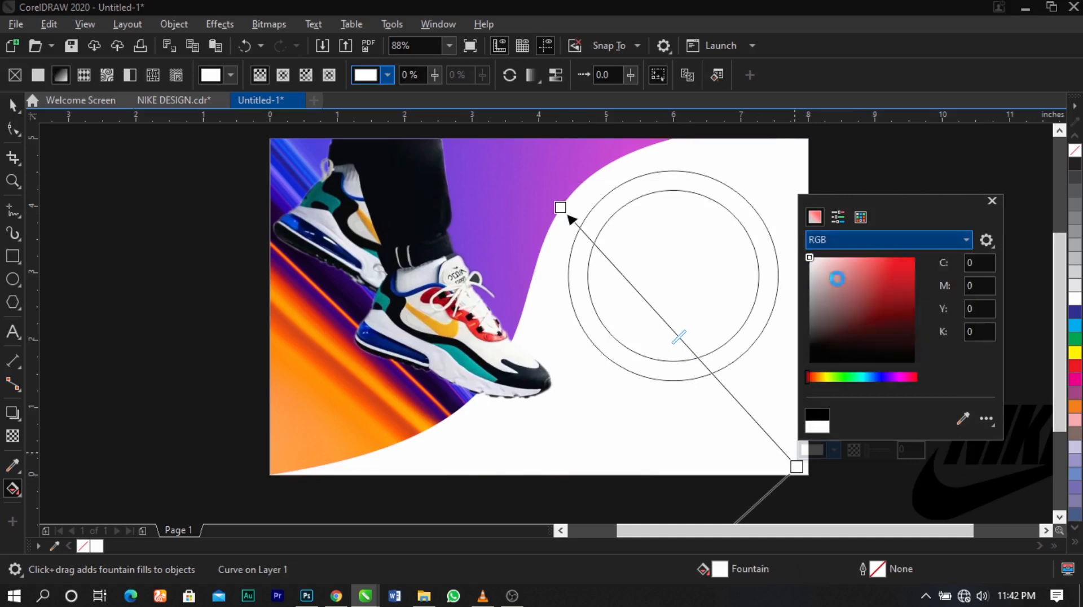
{"action": "left_click", "coordinate": [876, 378]}
{"action": "left_click_drag", "start_coordinate": [894, 317], "coordinate": [916, 327]}
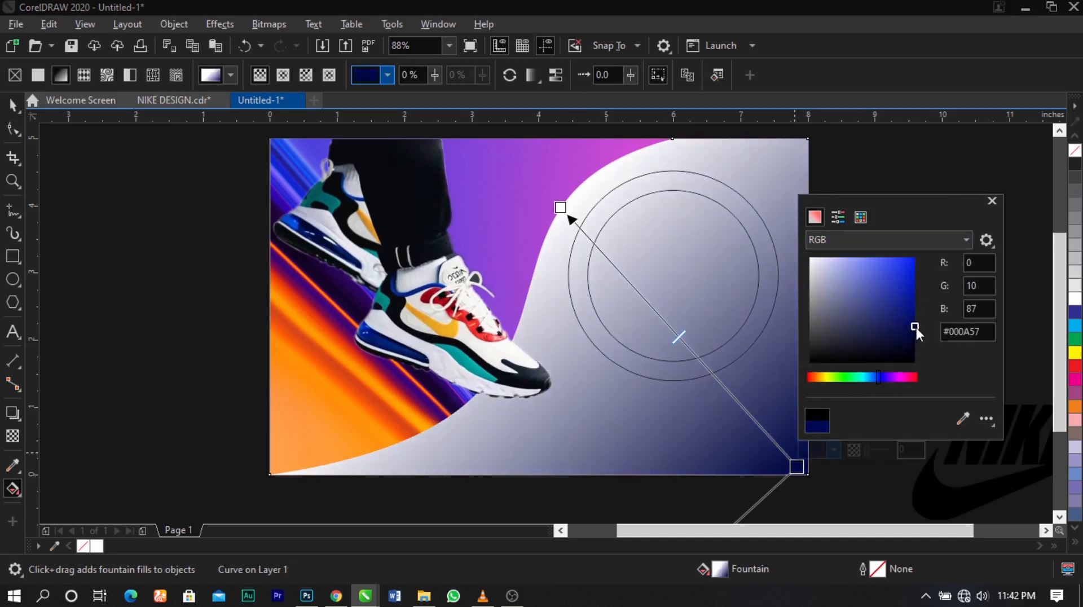
{"action": "left_click", "coordinate": [794, 381]}
{"action": "left_click_drag", "start_coordinate": [796, 467], "coordinate": [712, 402]}
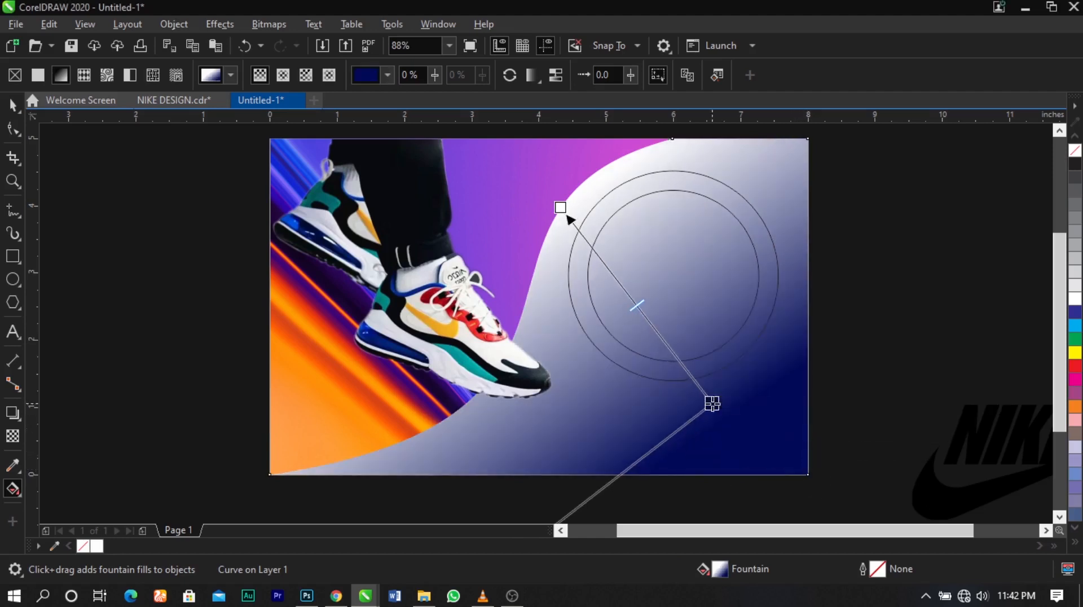
Set the fountain fill's end colour to turquoise and pull the dark blue start node farther toward it
{"action": "left_click", "coordinate": [562, 208]}
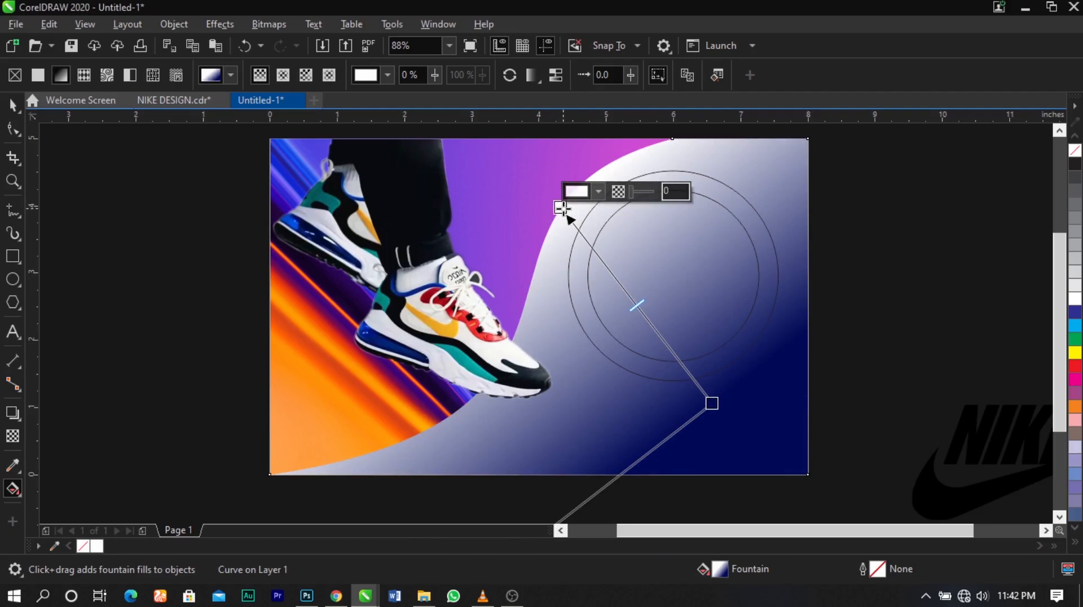
{"action": "left_click", "coordinate": [599, 191]}
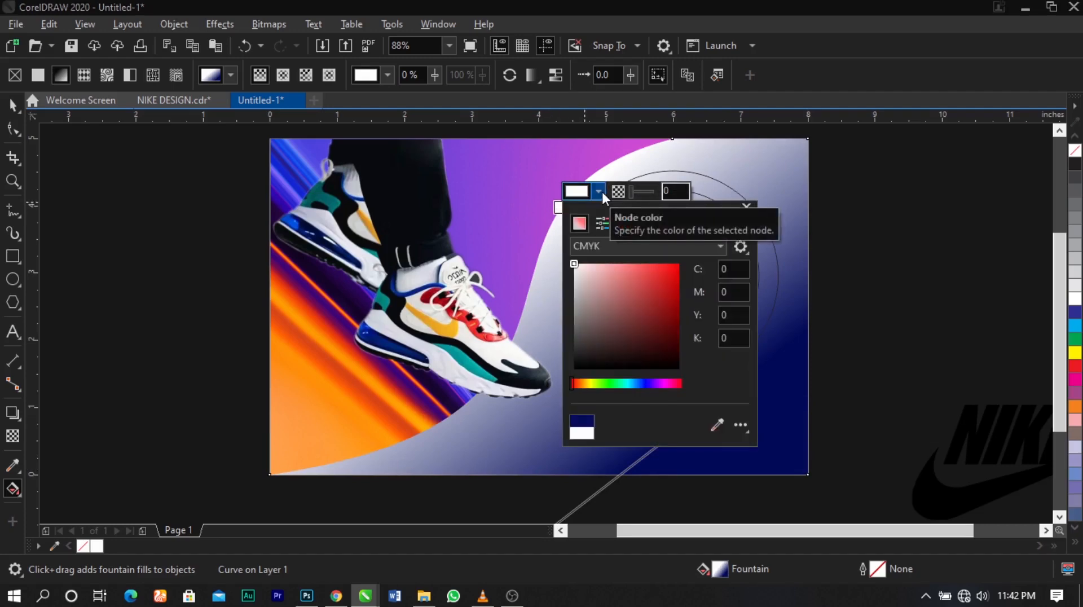
{"action": "left_click", "coordinate": [628, 385]}
{"action": "mouse_move", "coordinate": [661, 313]}
{"action": "left_mouse_down"}
{"action": "mouse_move", "coordinate": [661, 285]}
{"action": "mouse_move", "coordinate": [680, 279]}
{"action": "left_mouse_up"}
{"action": "left_click", "coordinate": [504, 330]}
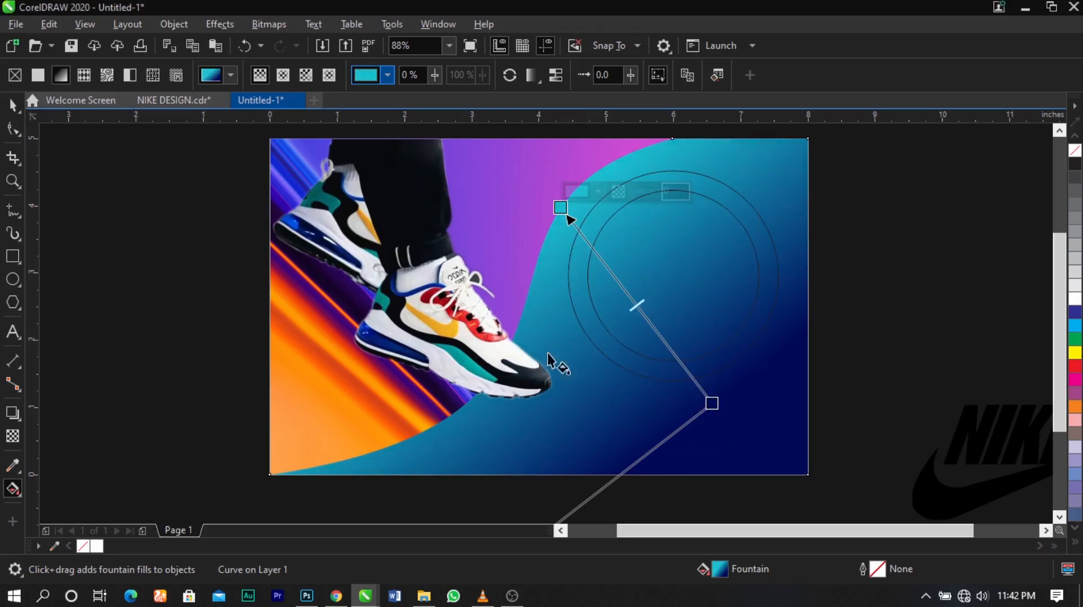
{"action": "left_click_drag", "start_coordinate": [714, 405], "coordinate": [686, 373]}
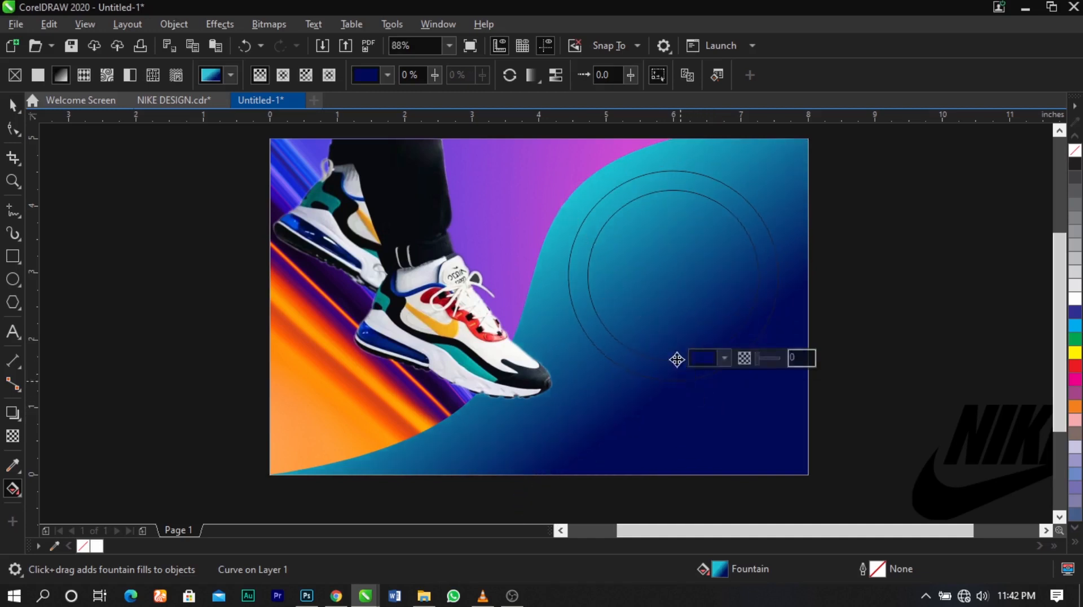
Fine-tune the curved shape's fountain fill: turquoise node at its upper-left curved edge, dark blue node below the circles, midpoint slightly toward turquoise
{"action": "left_click_drag", "start_coordinate": [564, 209], "coordinate": [560, 182]}
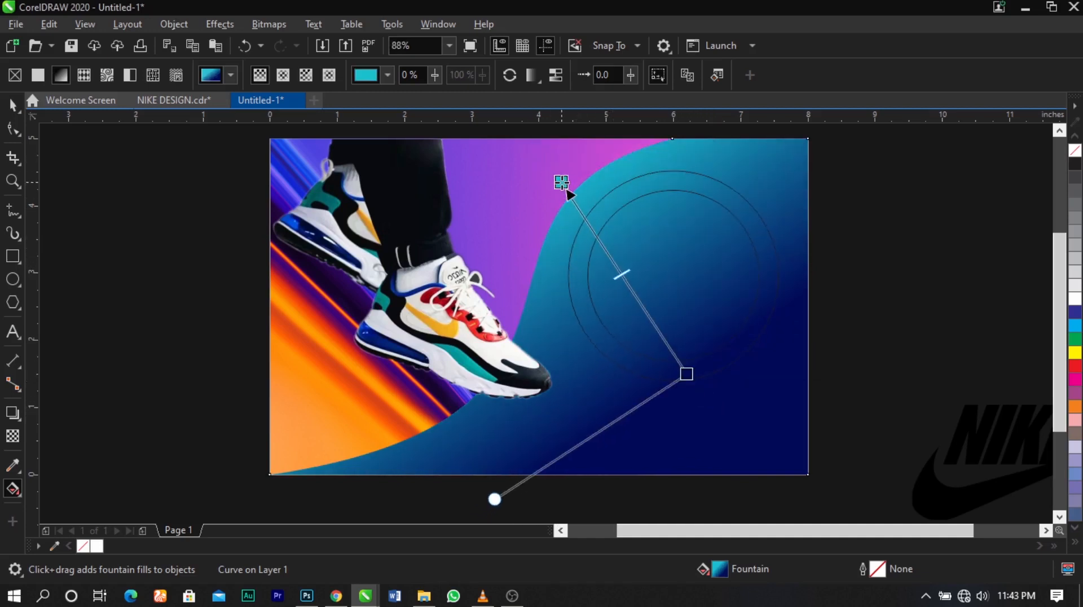
{"action": "left_click_drag", "start_coordinate": [680, 365], "coordinate": [685, 378]}
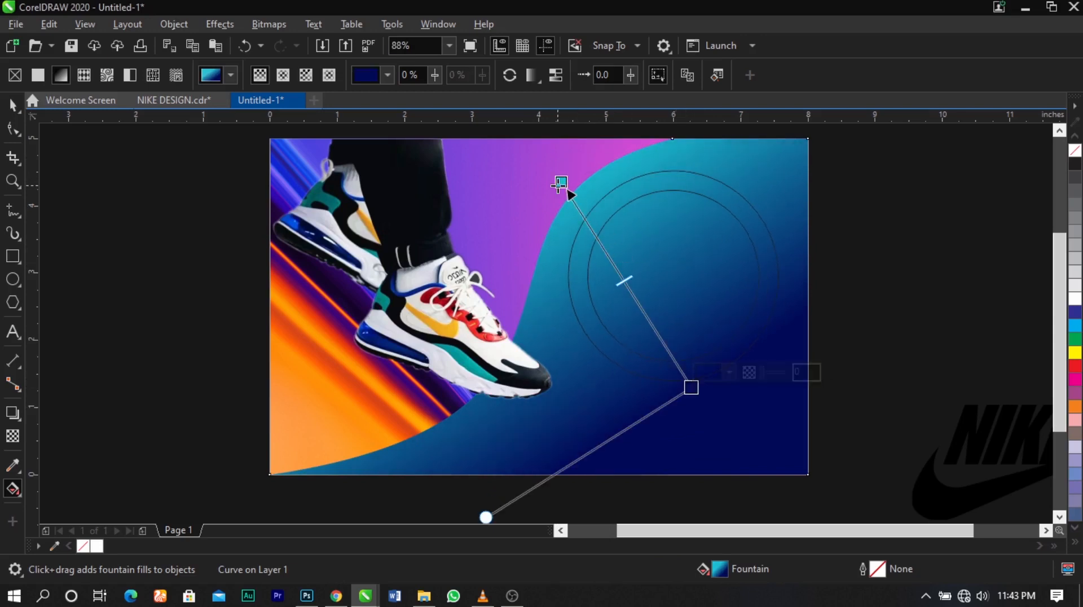
{"action": "left_click_drag", "start_coordinate": [560, 183], "coordinate": [571, 194]}
{"action": "left_click_drag", "start_coordinate": [687, 390], "coordinate": [695, 401]}
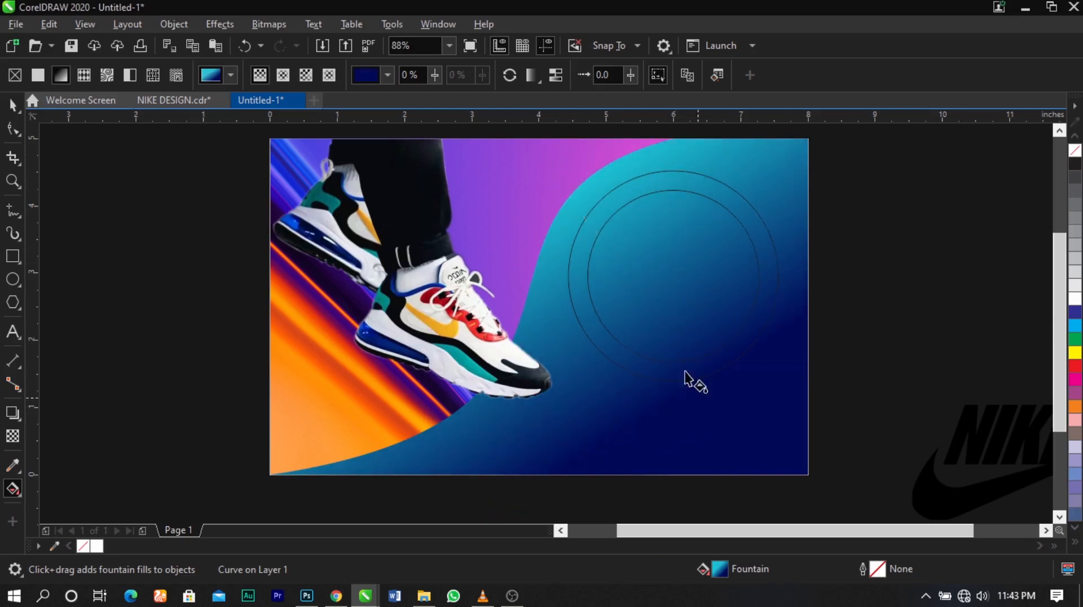
{"action": "left_click_drag", "start_coordinate": [571, 195], "coordinate": [585, 194]}
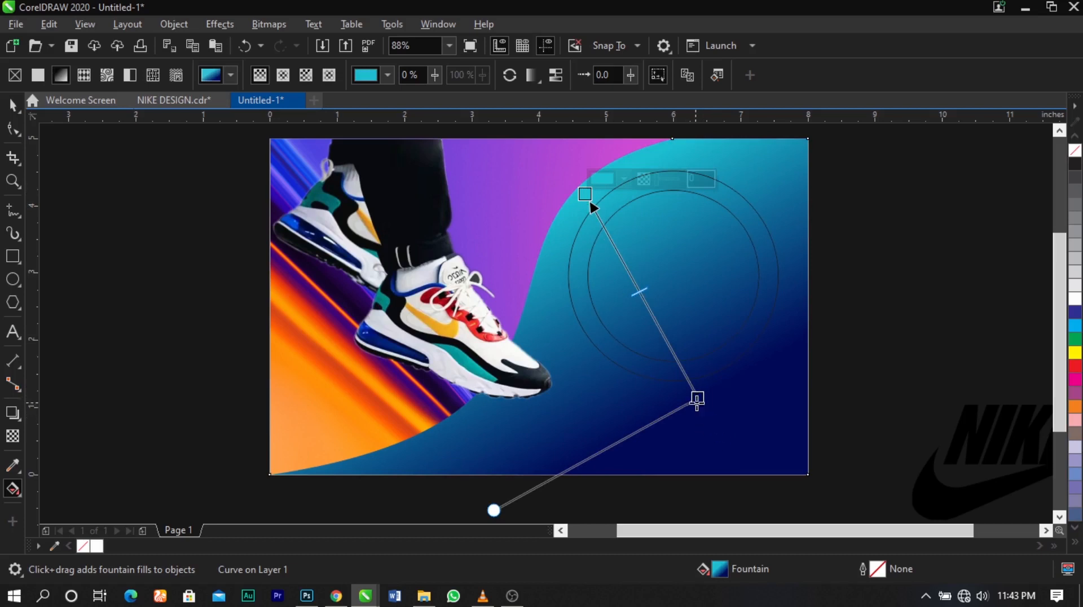
{"action": "left_click_drag", "start_coordinate": [698, 398], "coordinate": [694, 372]}
{"action": "left_click_drag", "start_coordinate": [638, 280], "coordinate": [630, 265]}
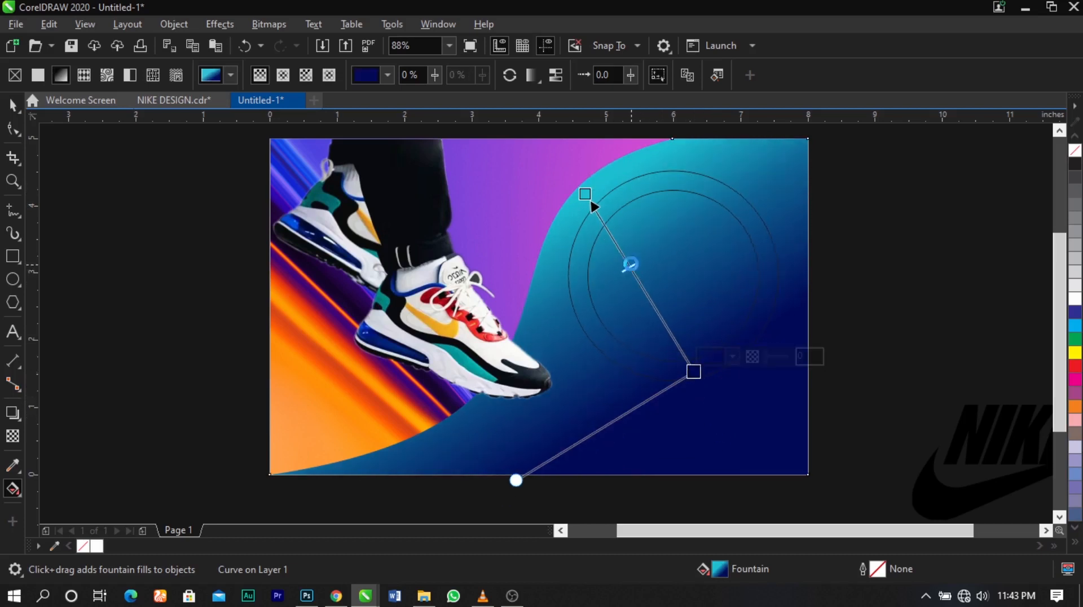
{"action": "left_click_drag", "start_coordinate": [586, 194], "coordinate": [585, 185]}
{"action": "left_click_drag", "start_coordinate": [693, 371], "coordinate": [703, 383]}
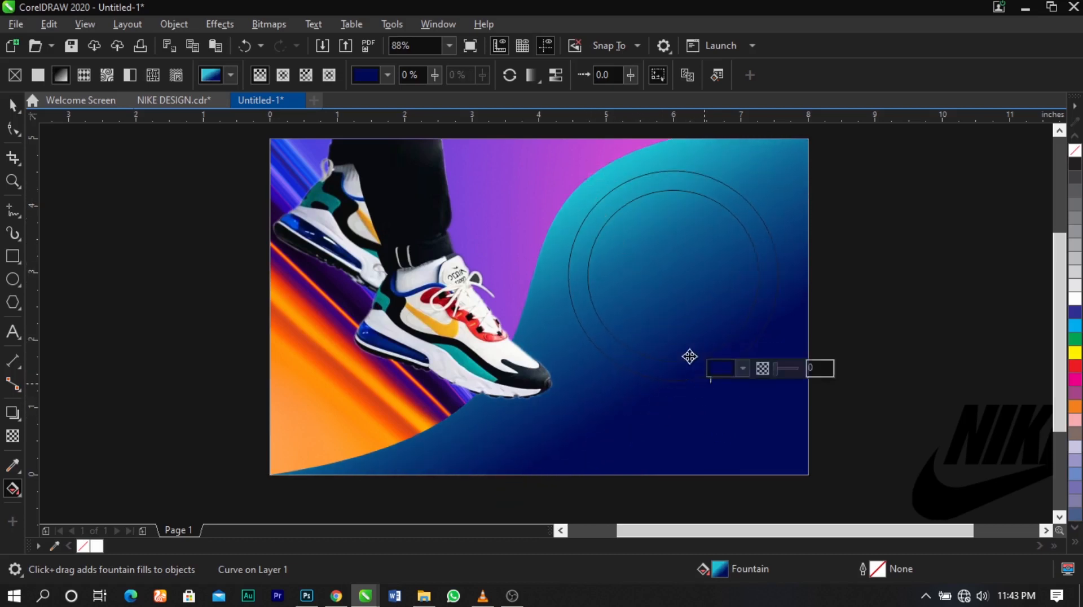
{"action": "left_click", "coordinate": [587, 188]}
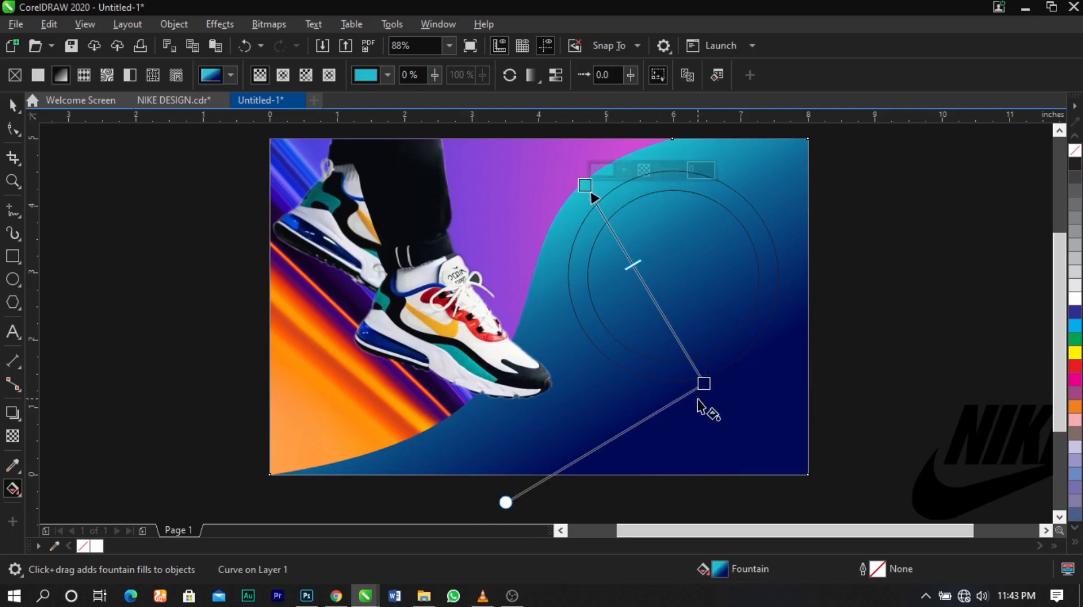
{"action": "left_click_drag", "start_coordinate": [708, 386], "coordinate": [718, 380]}
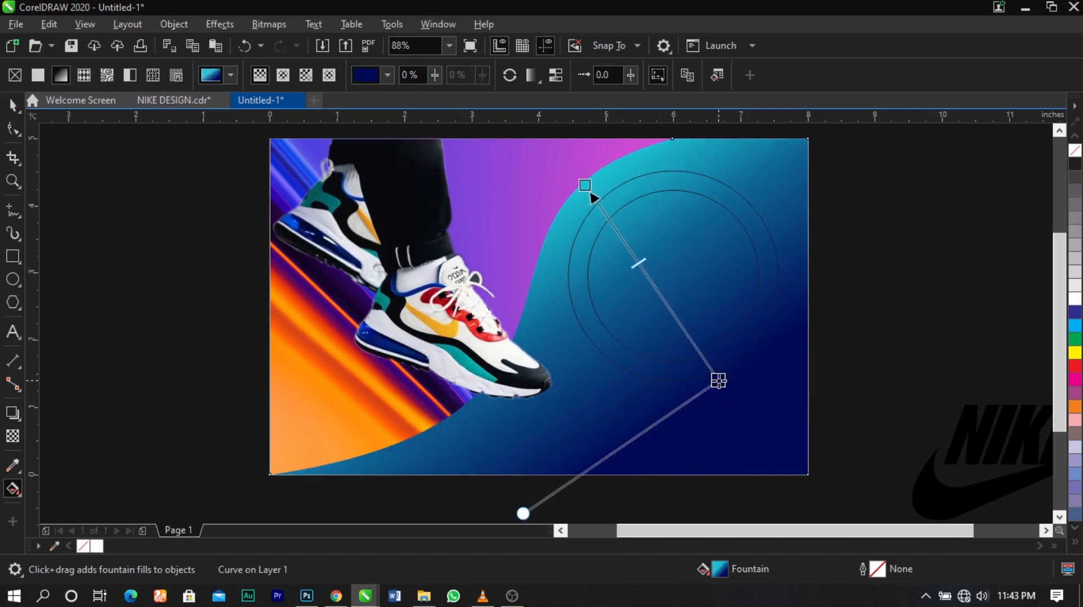
{"action": "left_click", "coordinate": [890, 352]}
{"action": "key", "text": "space"}
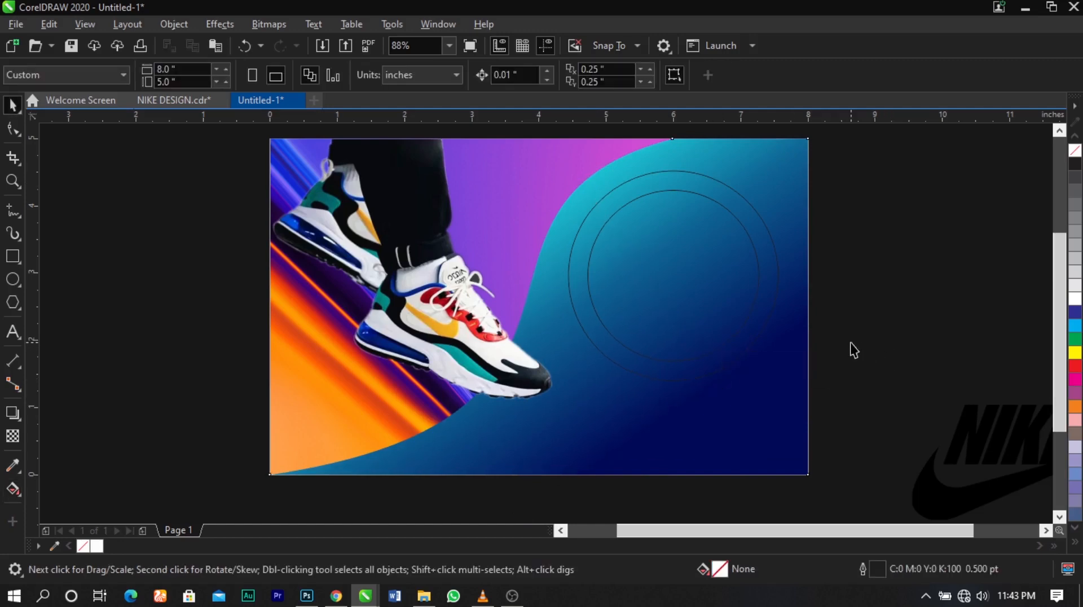
Fill the outer circle with 30% black and remove its outline
{"action": "left_click", "coordinate": [769, 289]}
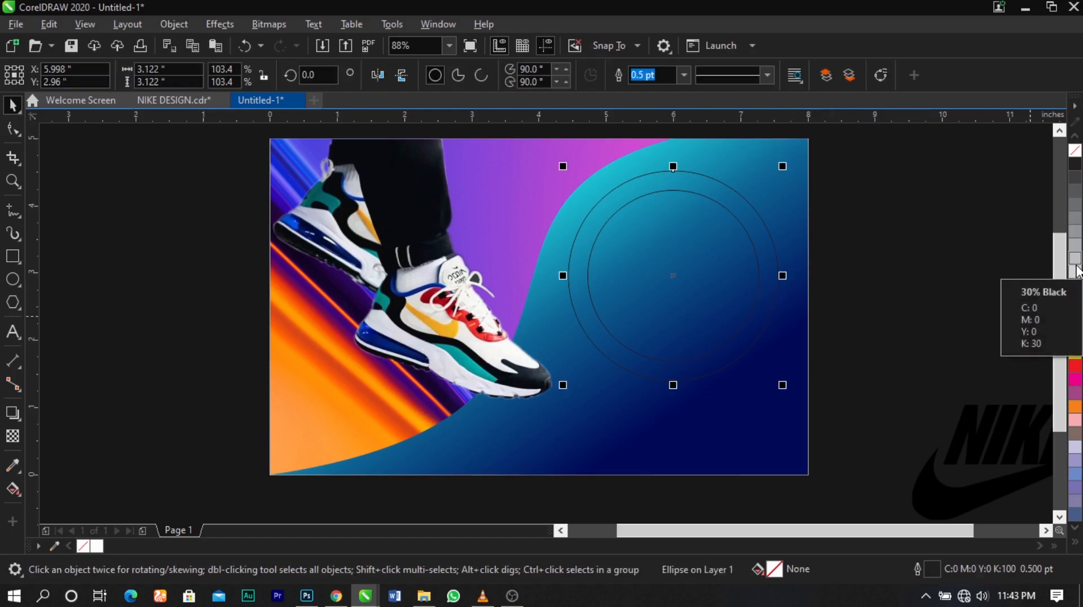
{"action": "left_click", "coordinate": [1076, 268]}
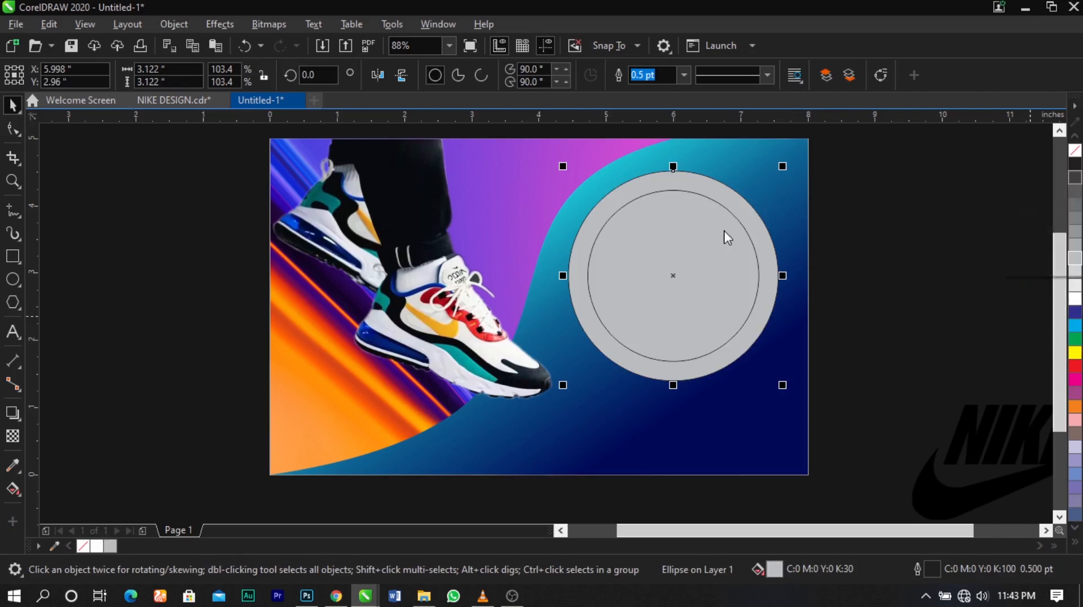
{"action": "scroll", "coordinate": [754, 210], "scroll_direction": "up", "scroll_amount": 5}
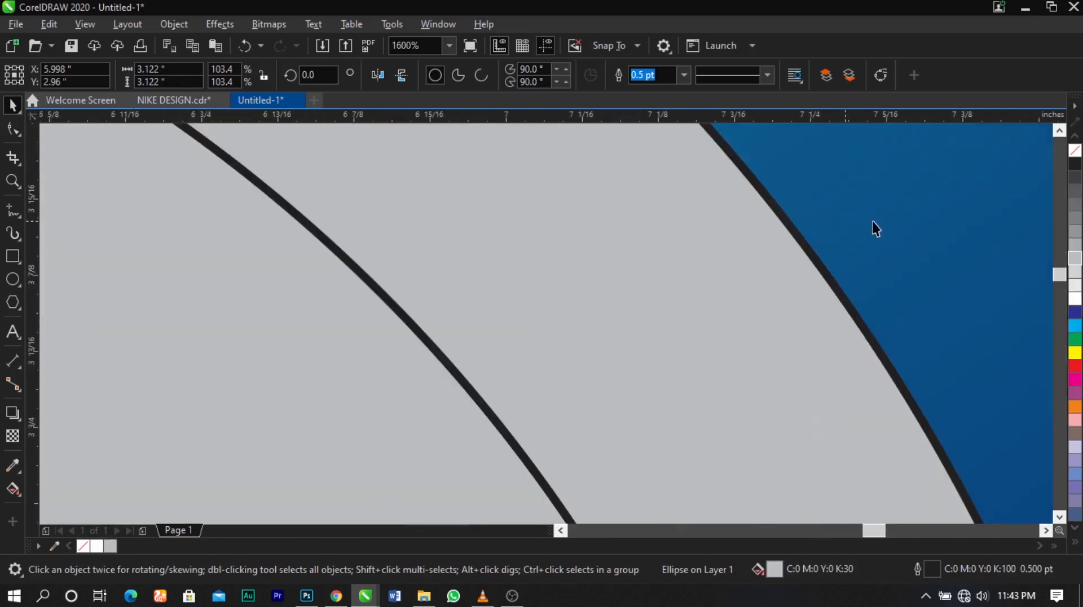
{"action": "right_click", "coordinate": [1074, 150]}
{"action": "scroll", "coordinate": [724, 220], "scroll_direction": "down", "scroll_amount": 5}
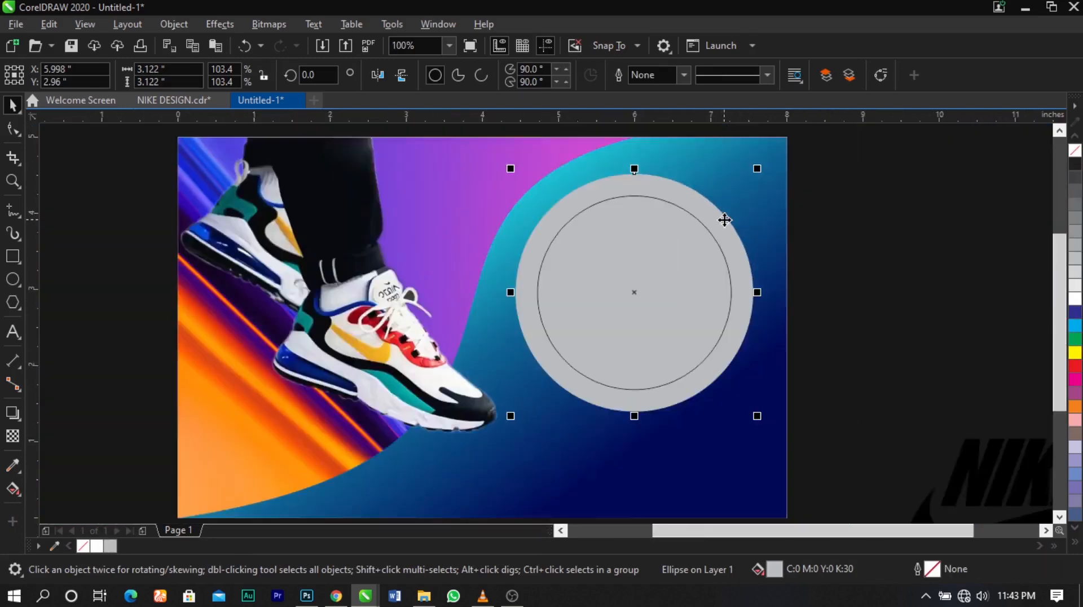
{"action": "scroll", "coordinate": [724, 220], "scroll_direction": "down", "scroll_amount": 1}
{"action": "left_click", "coordinate": [795, 265]}
{"action": "scroll", "coordinate": [686, 232], "scroll_direction": "up", "scroll_amount": 1}
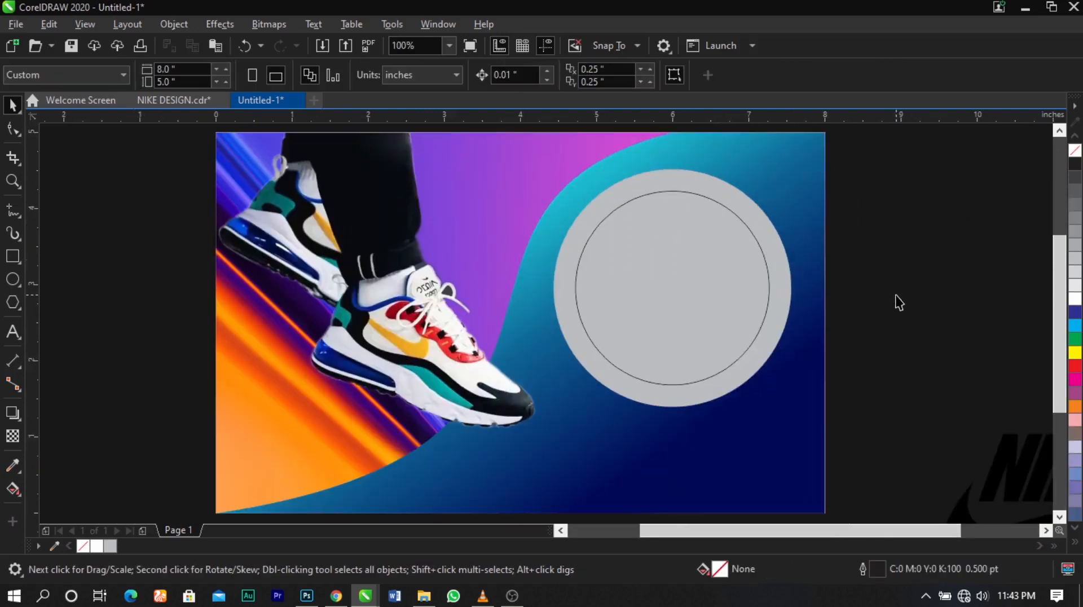
Fill the inner circle with 20% black
{"action": "left_click", "coordinate": [739, 291]}
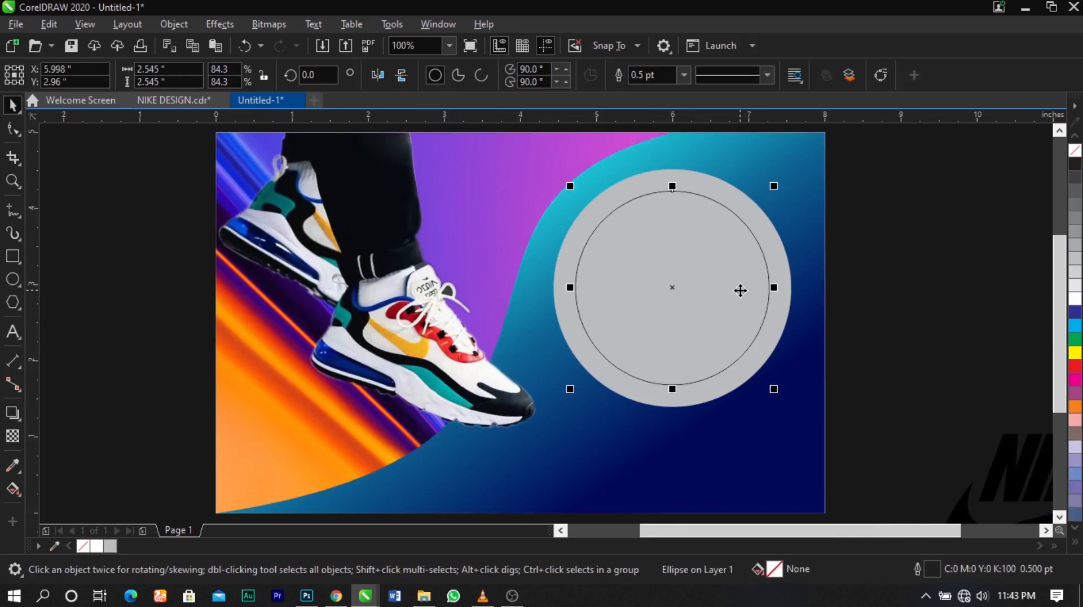
{"action": "left_click", "coordinate": [1075, 287]}
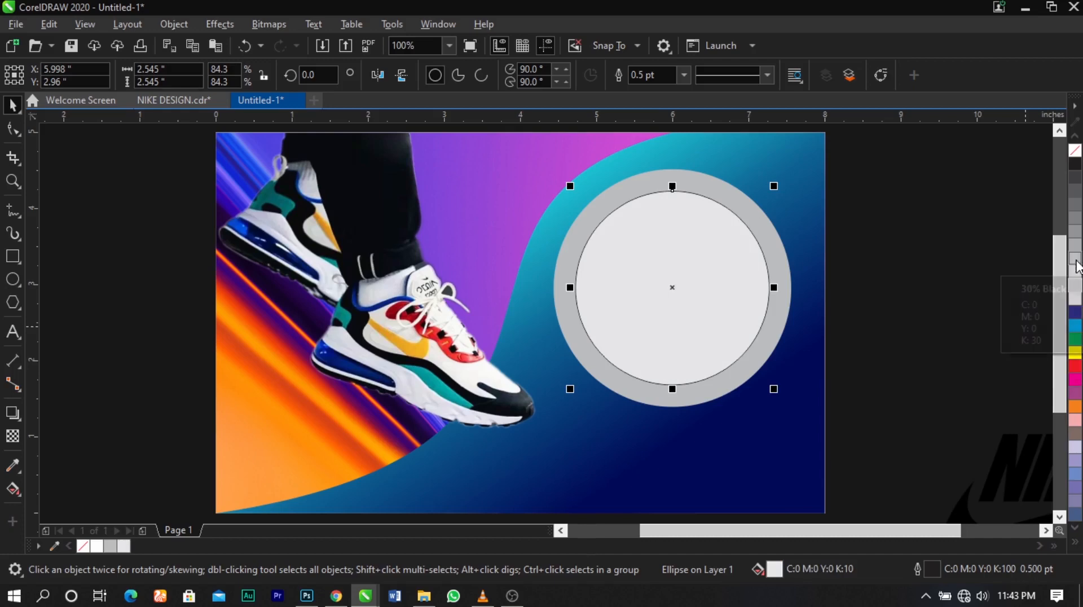
{"action": "left_click", "coordinate": [1074, 275]}
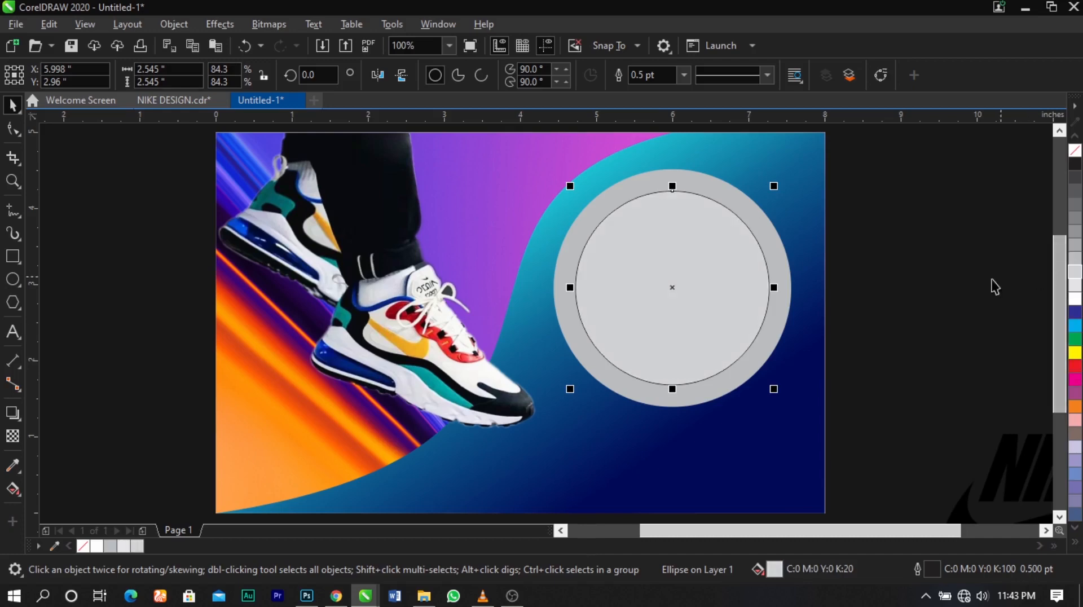
{"action": "left_click", "coordinate": [991, 285]}
Change the outer circle's fill to white and remove the inner circle's outline
{"action": "left_click", "coordinate": [792, 286]}
{"action": "left_click", "coordinate": [1074, 300]}
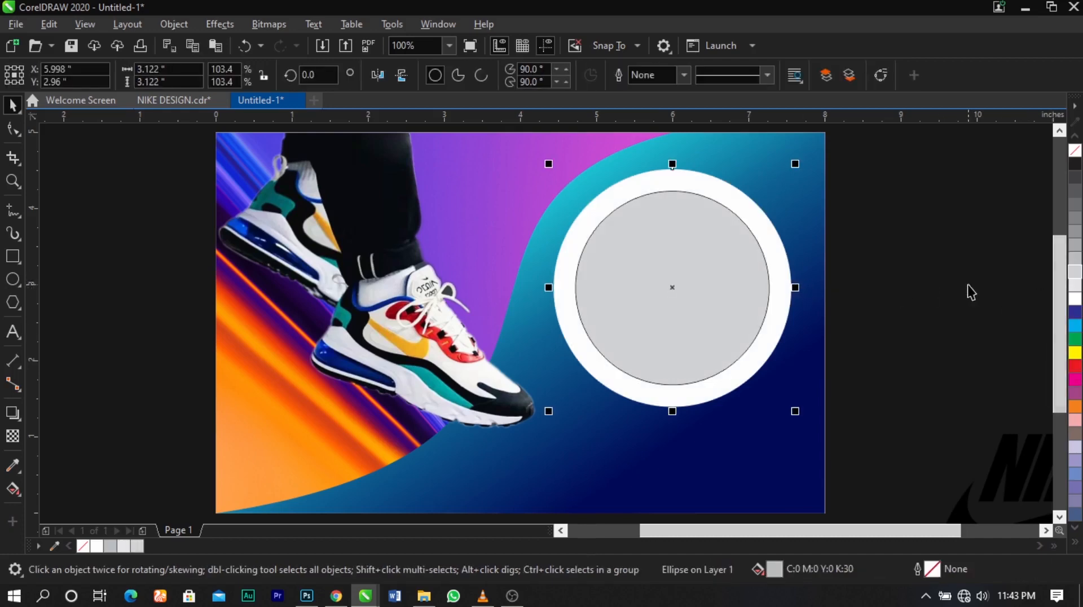
{"action": "left_click", "coordinate": [966, 284]}
{"action": "left_click", "coordinate": [677, 313]}
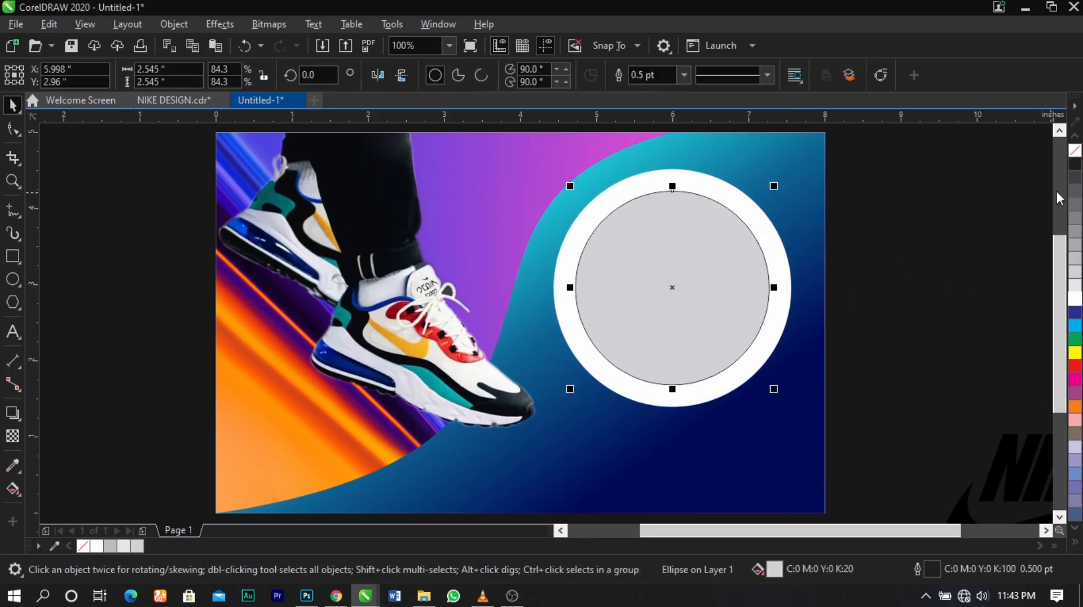
{"action": "right_click", "coordinate": [1075, 150]}
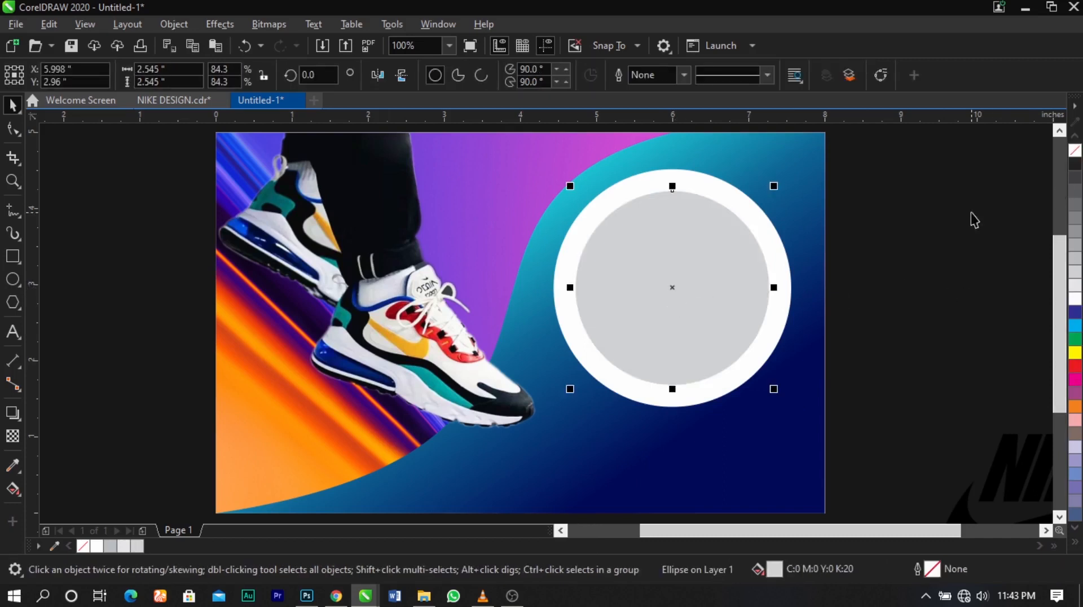
{"action": "left_click", "coordinate": [970, 212]}
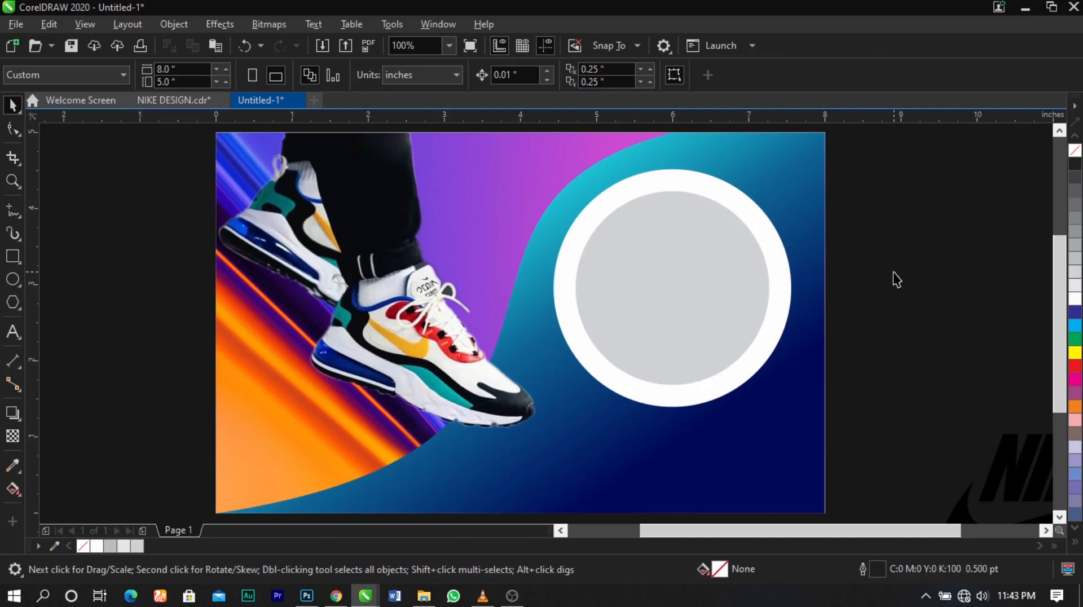
{"action": "left_click", "coordinate": [13, 279]}
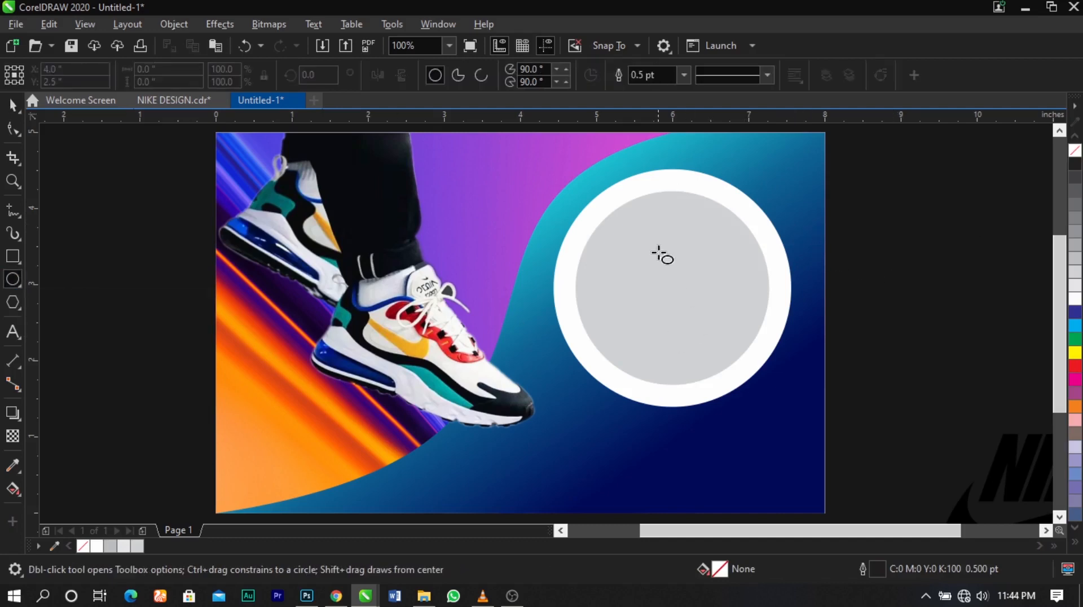
{"action": "left_click_drag", "start_coordinate": [659, 251], "coordinate": [869, 438]}
{"action": "key", "text": "space"}
{"action": "left_click", "coordinate": [926, 387]}
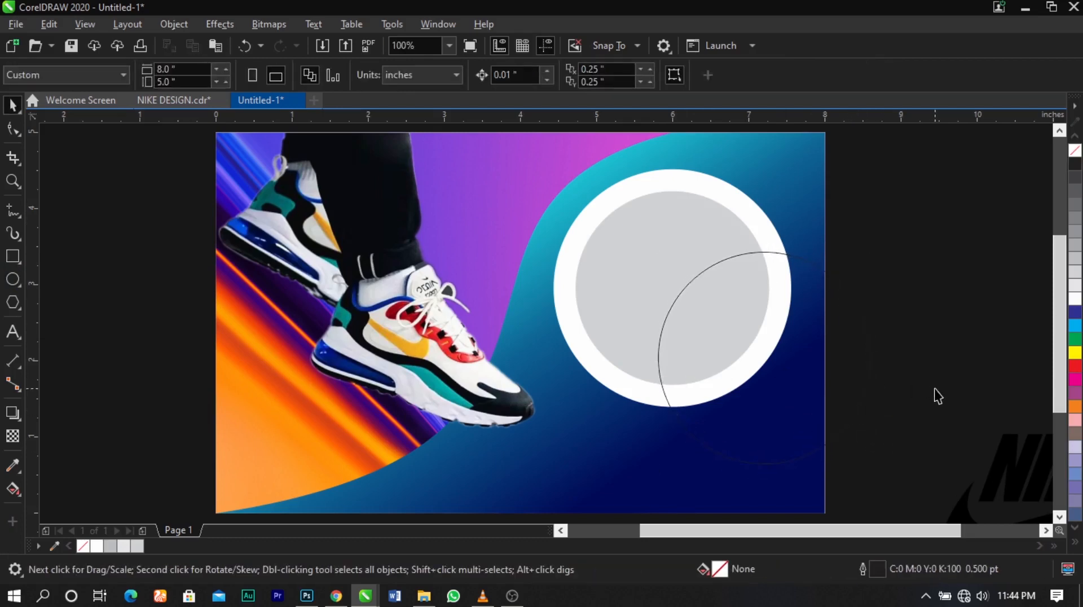
{"action": "key", "text": "ctrl+z"}
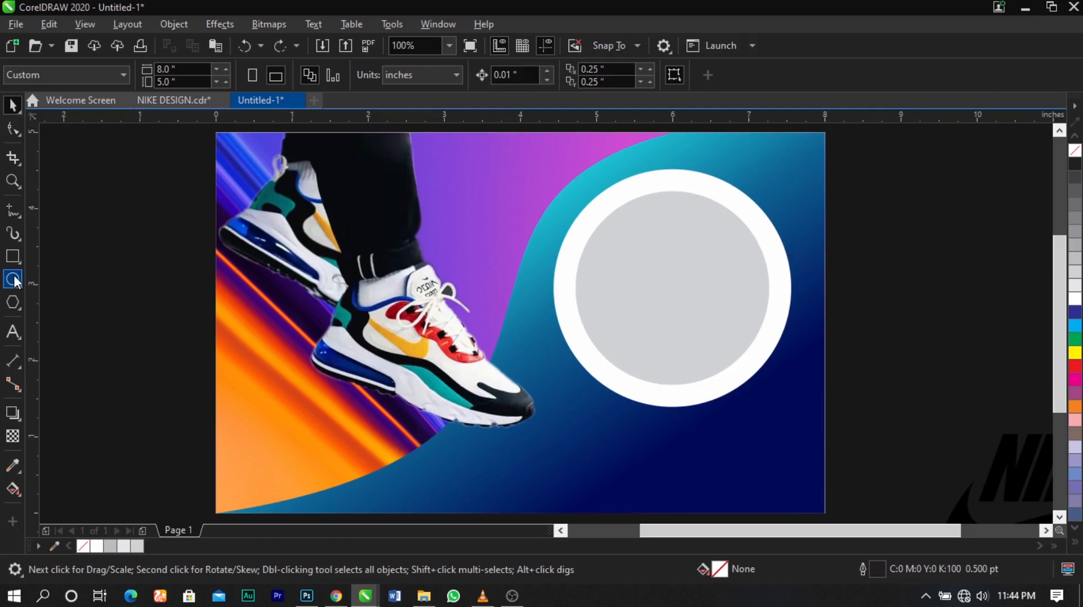
Draw a circle about 3.02 in across overlapping the lower-right part of the concentric circles, filled white with no outline
{"action": "left_click", "coordinate": [13, 279]}
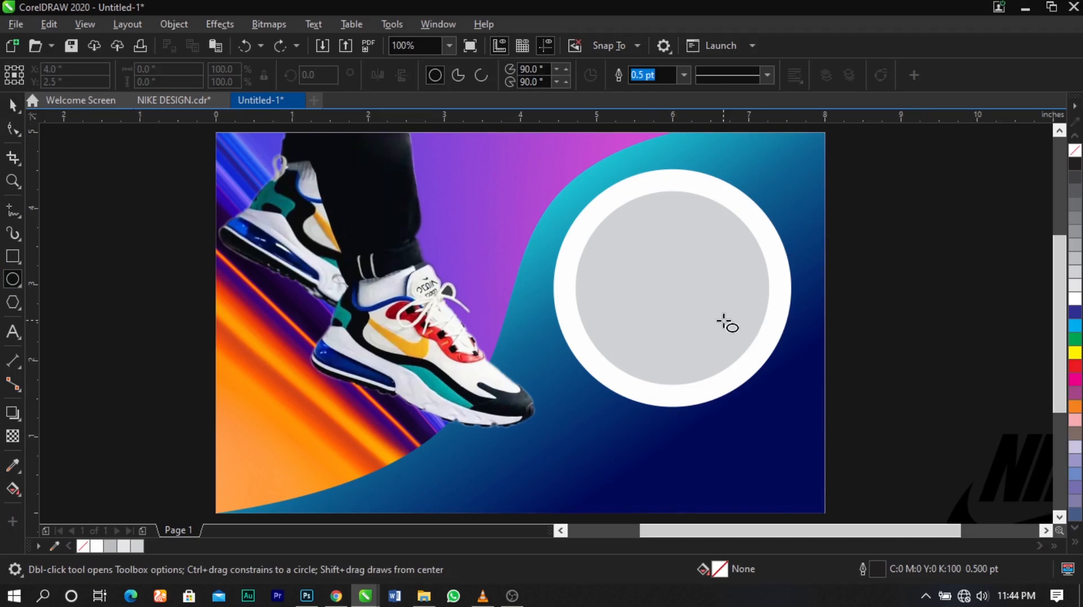
{"action": "left_click_drag", "start_coordinate": [654, 253], "coordinate": [888, 442]}
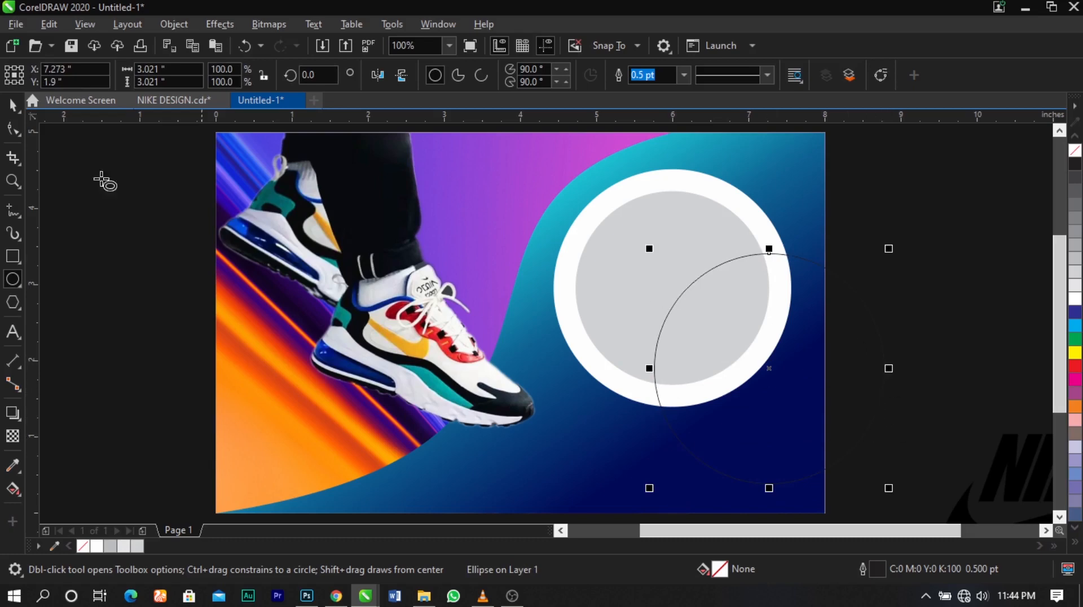
{"action": "left_click", "coordinate": [14, 108]}
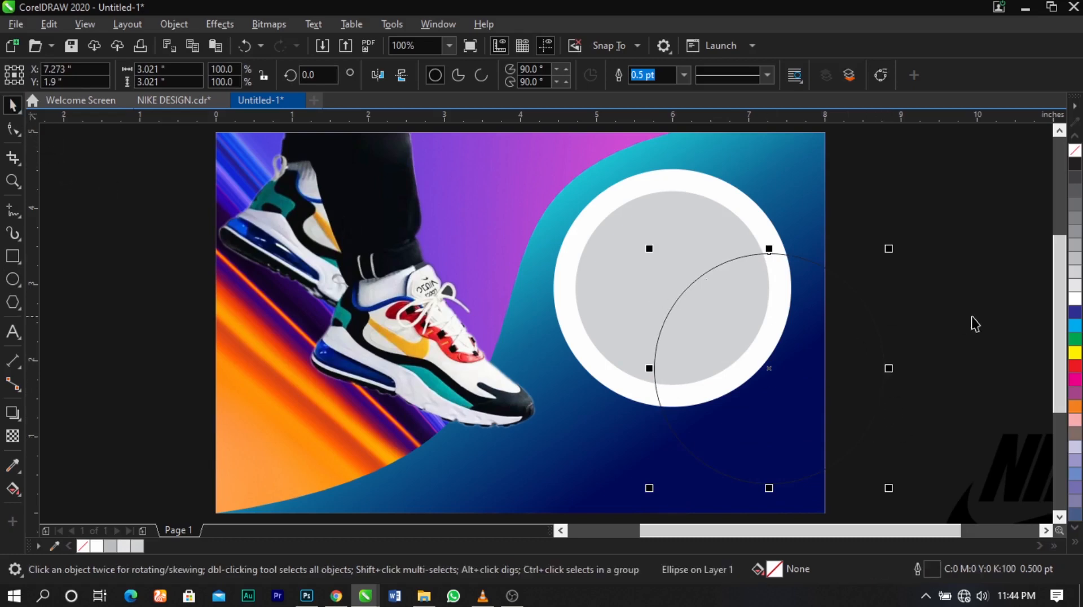
{"action": "left_click", "coordinate": [1075, 299]}
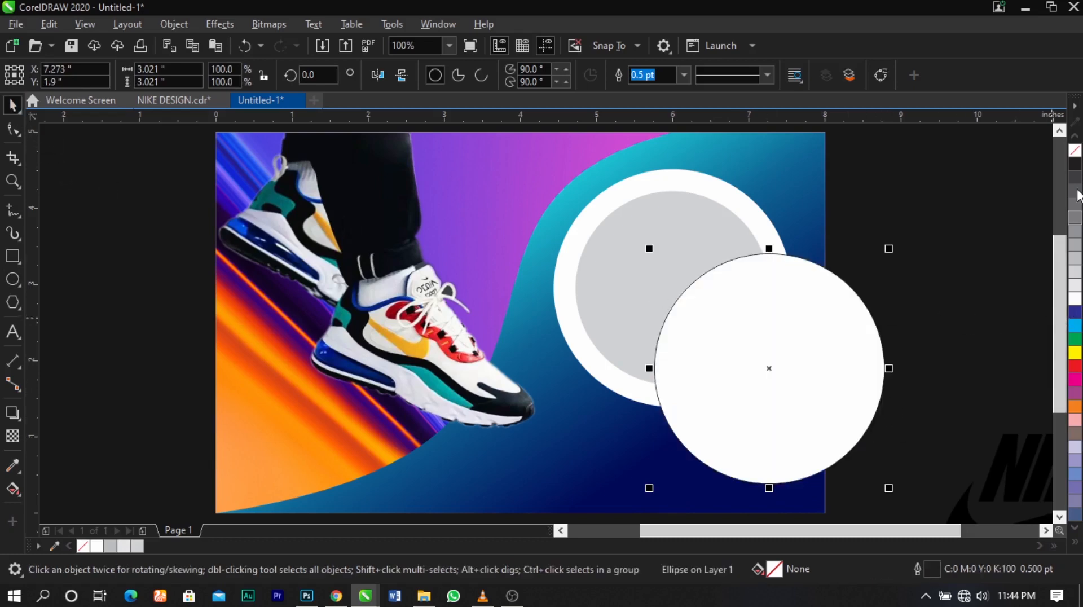
{"action": "right_click", "coordinate": [1074, 155]}
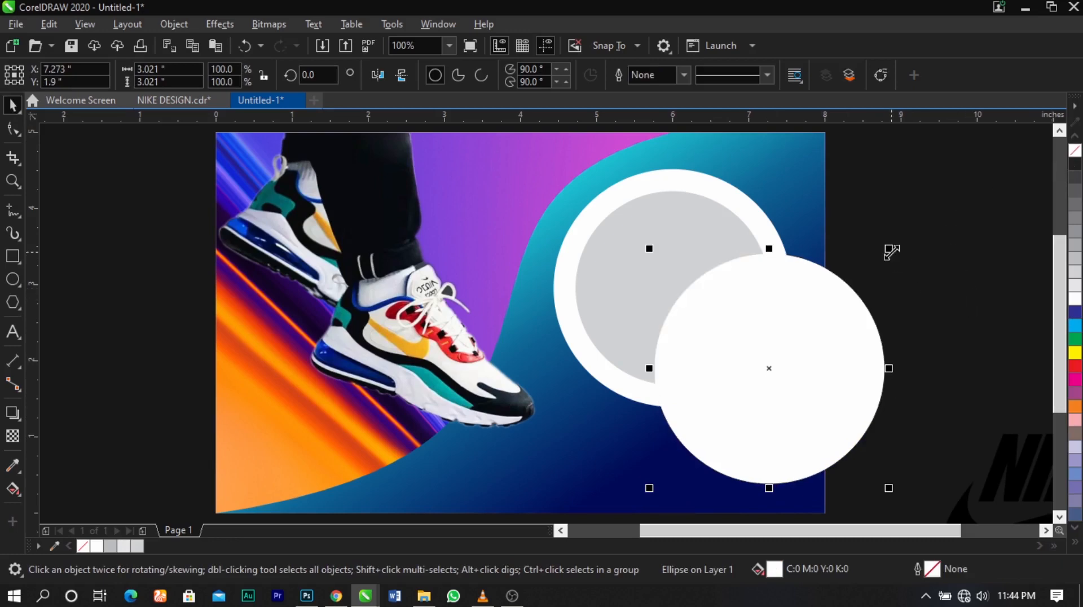
Scale the new white circle down to about 2.77 in across and move it up about 0.25 in
{"action": "left_click_drag", "start_coordinate": [889, 249], "coordinate": [869, 269]}
{"action": "left_click_drag", "start_coordinate": [818, 348], "coordinate": [828, 320]}
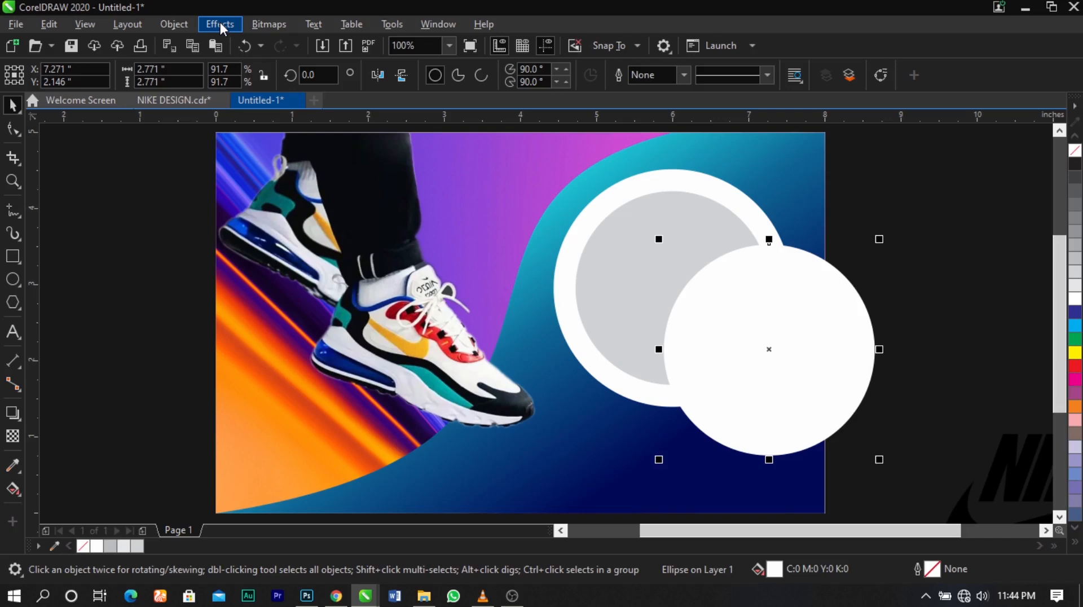
{"action": "left_click", "coordinate": [279, 24]}
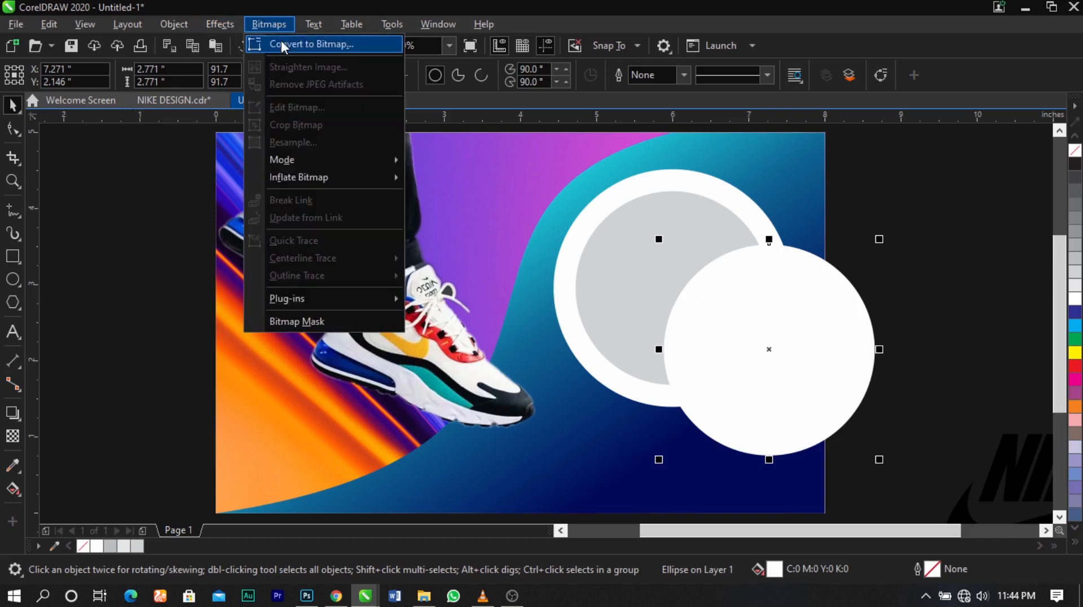
{"action": "left_click", "coordinate": [733, 282]}
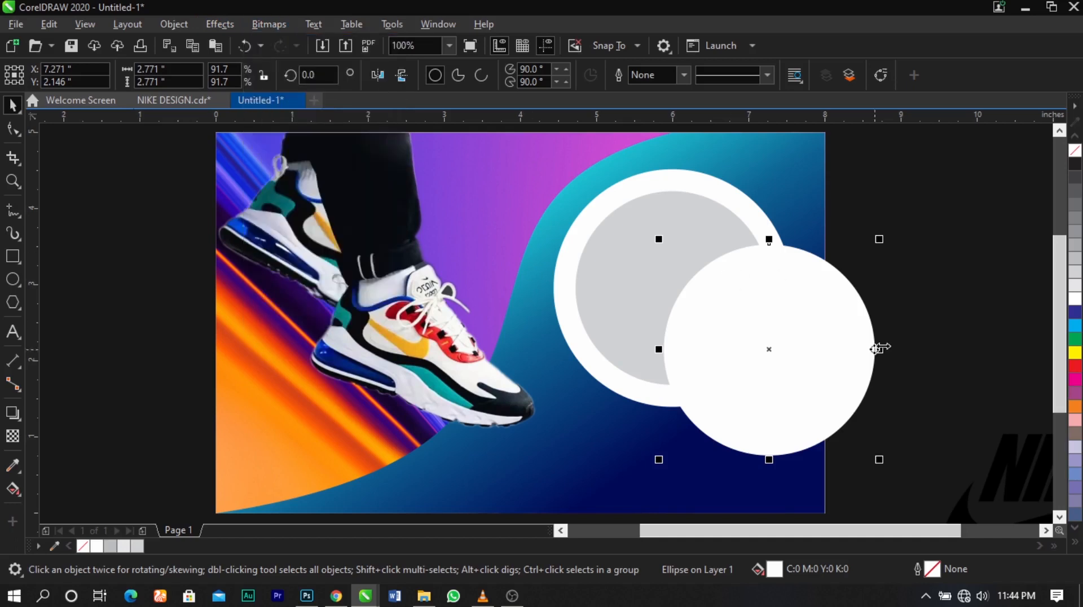
Apply a Gaussian Blur with a radius of 61.2 pixels to the white circle overlapping the concentric circles
{"action": "left_click", "coordinate": [212, 28]}
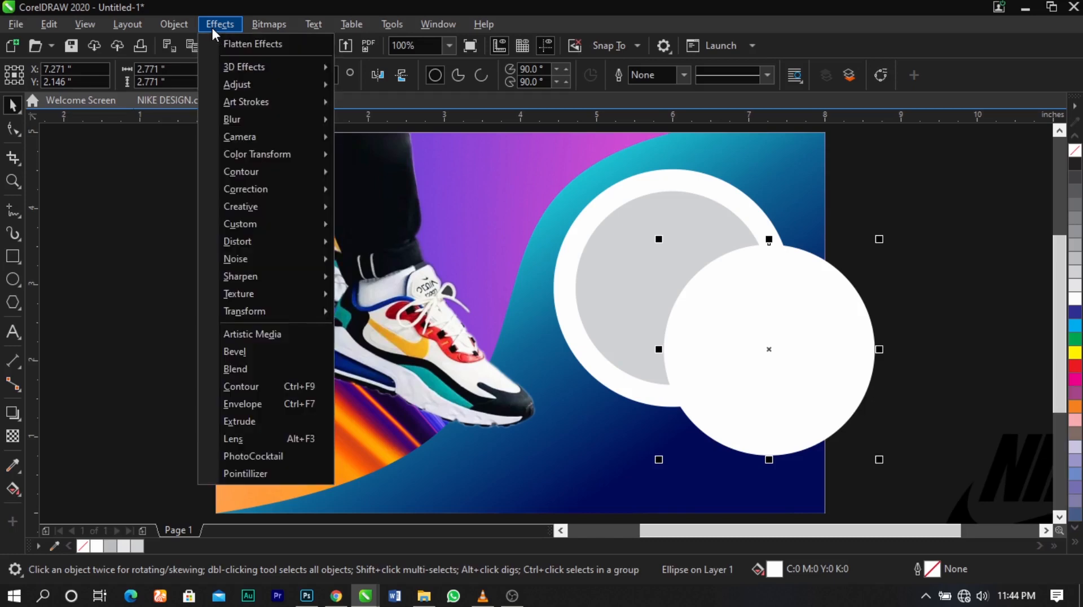
{"action": "mouse_move", "coordinate": [246, 121]}
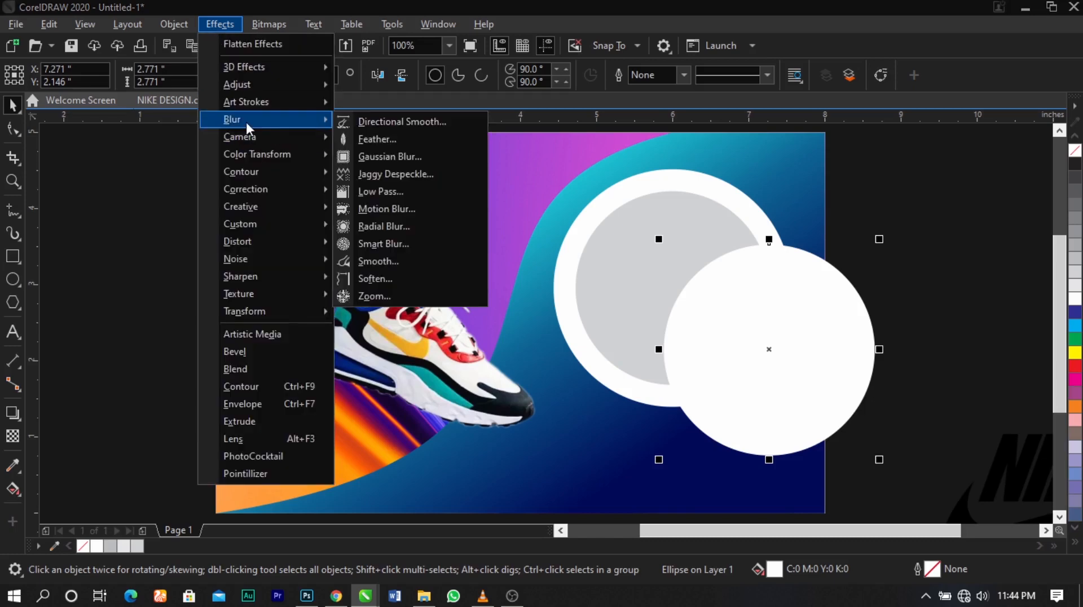
{"action": "left_click", "coordinate": [377, 158]}
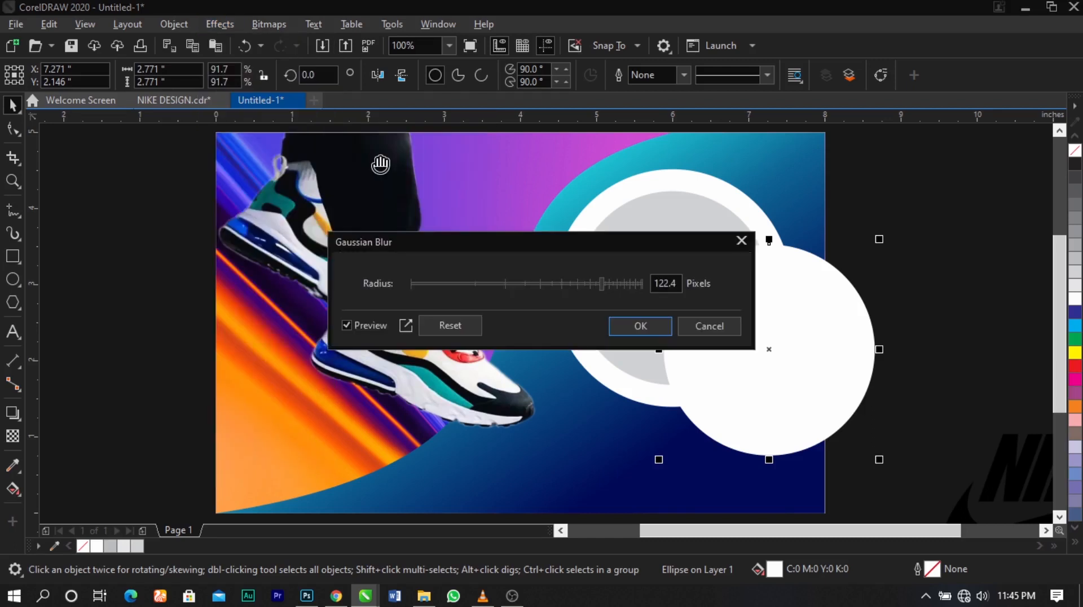
{"action": "left_click_drag", "start_coordinate": [545, 239], "coordinate": [353, 121]}
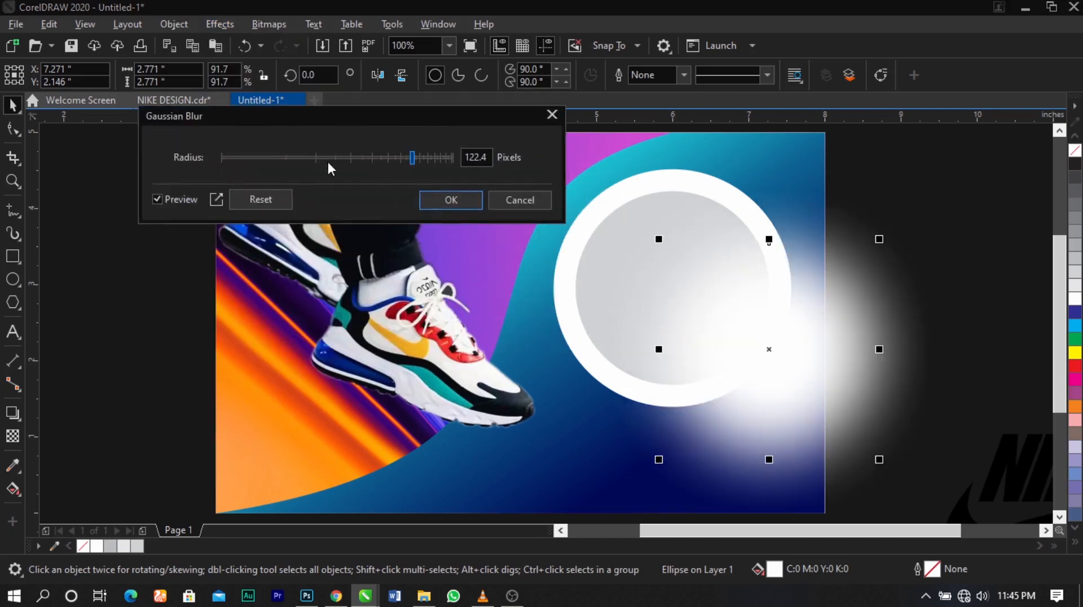
{"action": "left_click", "coordinate": [362, 159]}
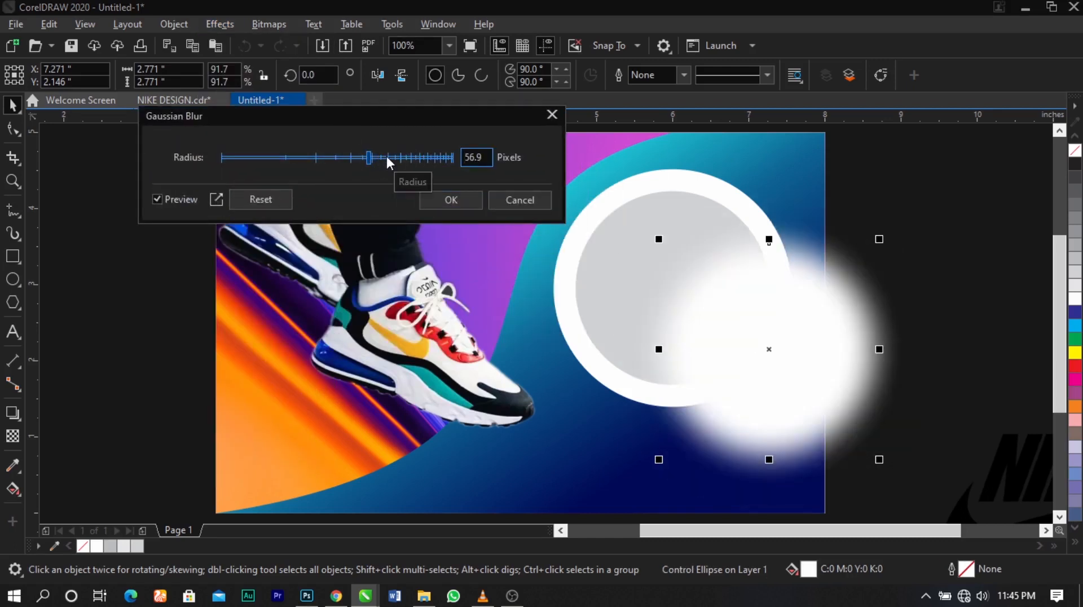
{"action": "left_click", "coordinate": [374, 156]}
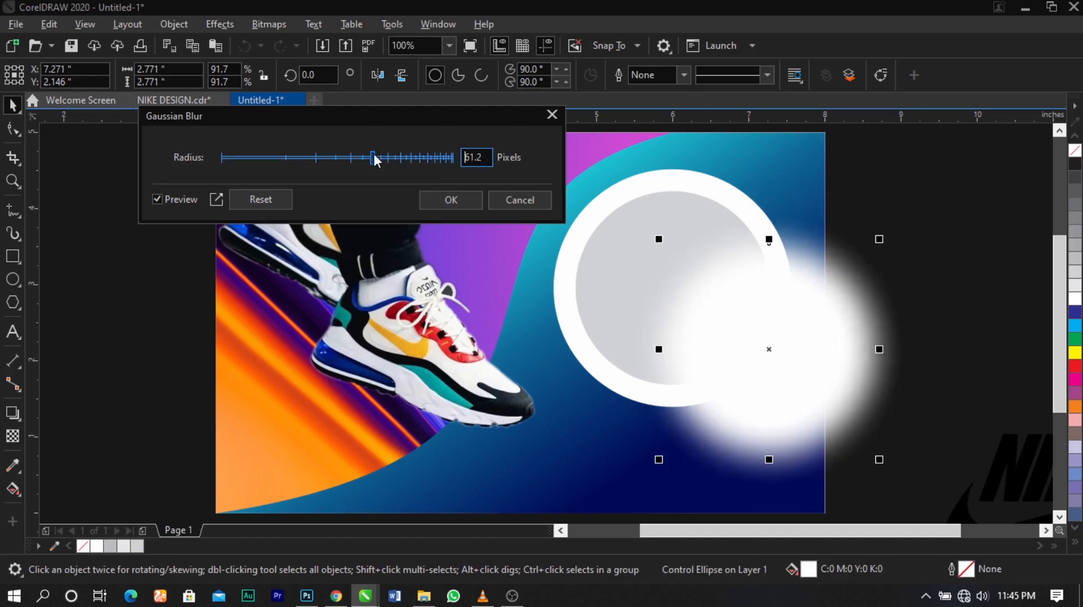
{"action": "left_click", "coordinate": [452, 199]}
Move the blurred circle to the right of the concentric circles and PowerClip it inside the grey inner circle
{"action": "left_click_drag", "start_coordinate": [859, 346], "coordinate": [976, 317]}
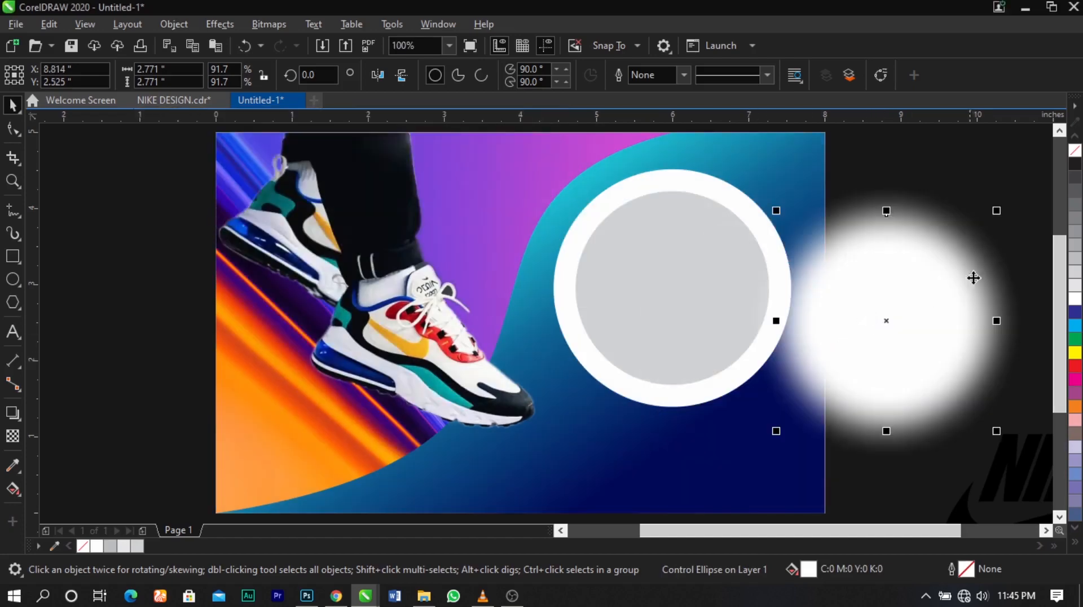
{"action": "right_click", "coordinate": [869, 291]}
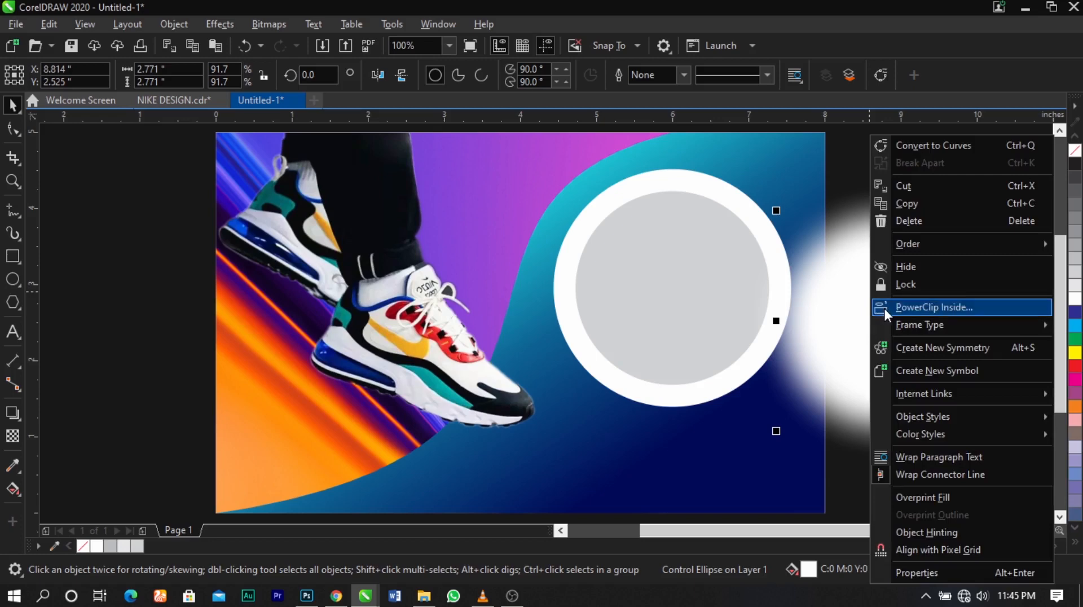
{"action": "left_click", "coordinate": [885, 308]}
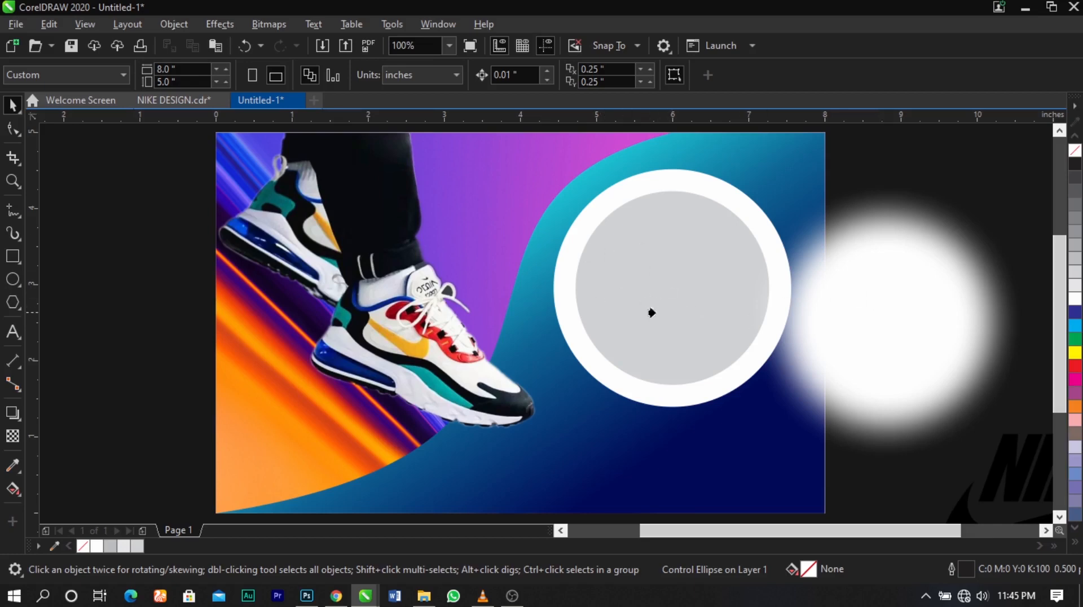
{"action": "left_click", "coordinate": [631, 301]}
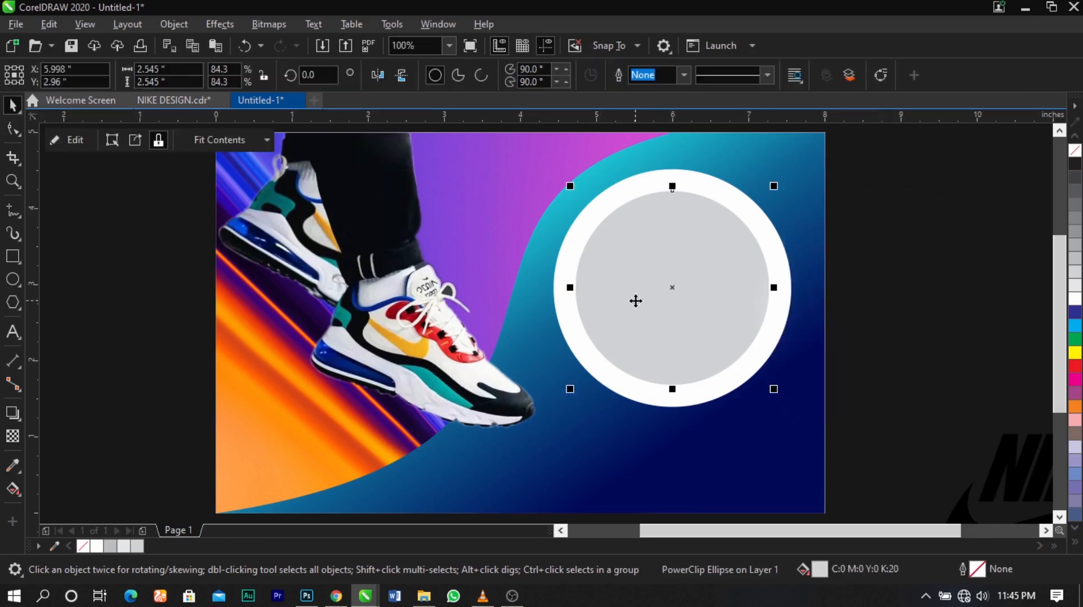
{"action": "left_click_drag", "start_coordinate": [708, 296], "coordinate": [752, 276]}
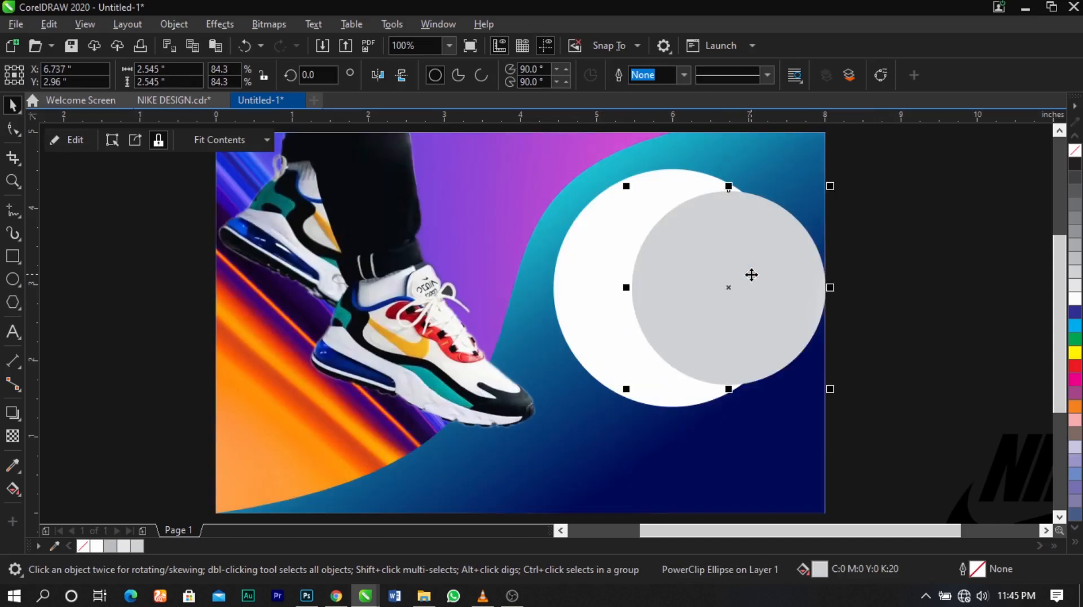
{"action": "left_click", "coordinate": [567, 285]}
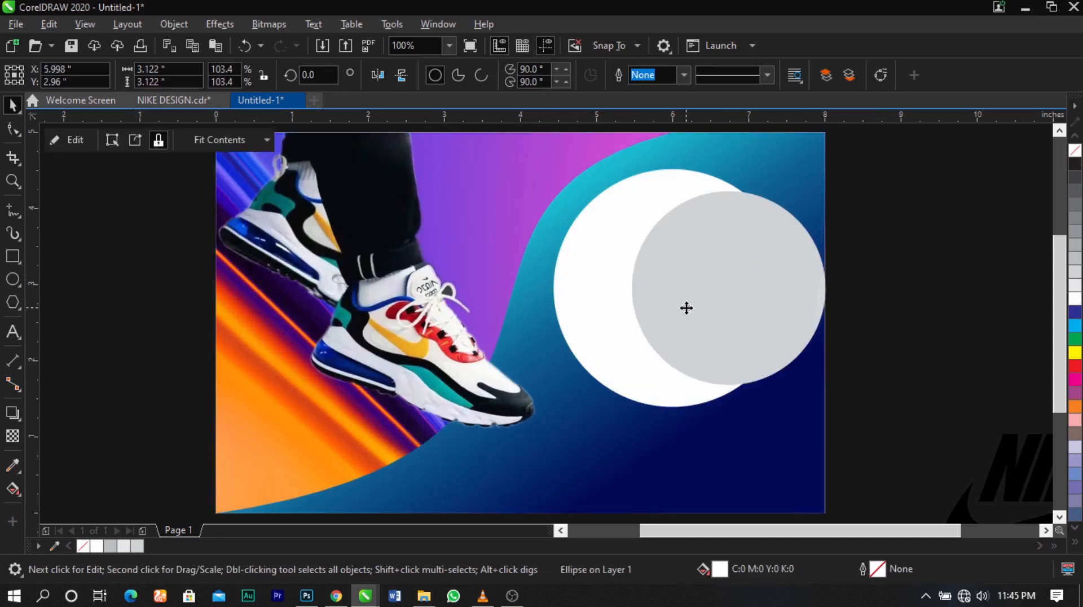
{"action": "key", "text": "ctrl+z"}
Edit the inner circle's PowerClip contents, moving the blurred circle to about X 6.31, Y 2.428 in so it covers the lower-right area, and finish editing
{"action": "left_click", "coordinate": [739, 297]}
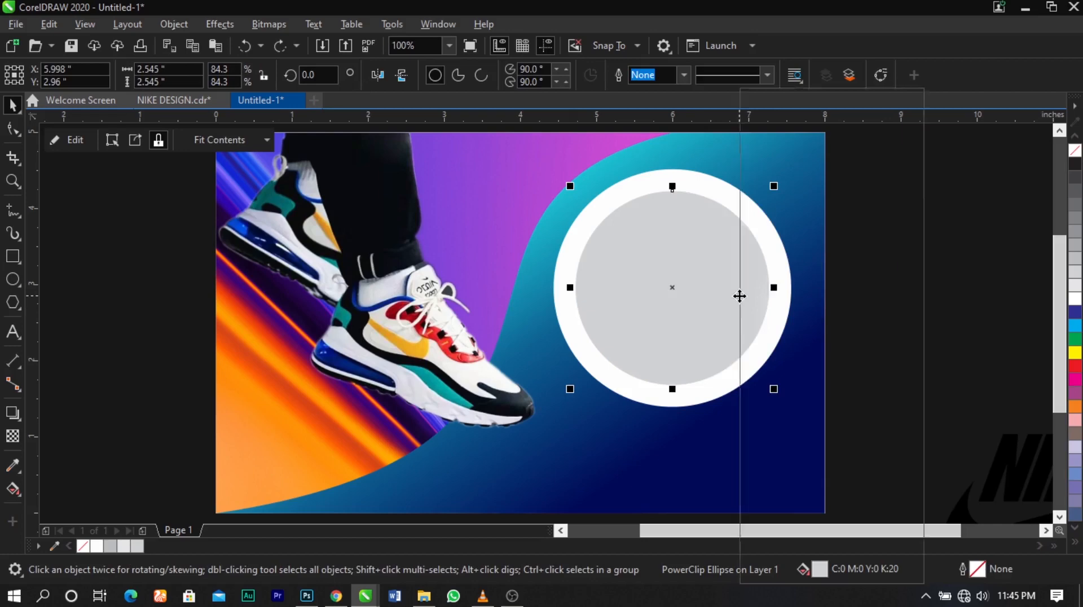
{"action": "right_click", "coordinate": [739, 296]}
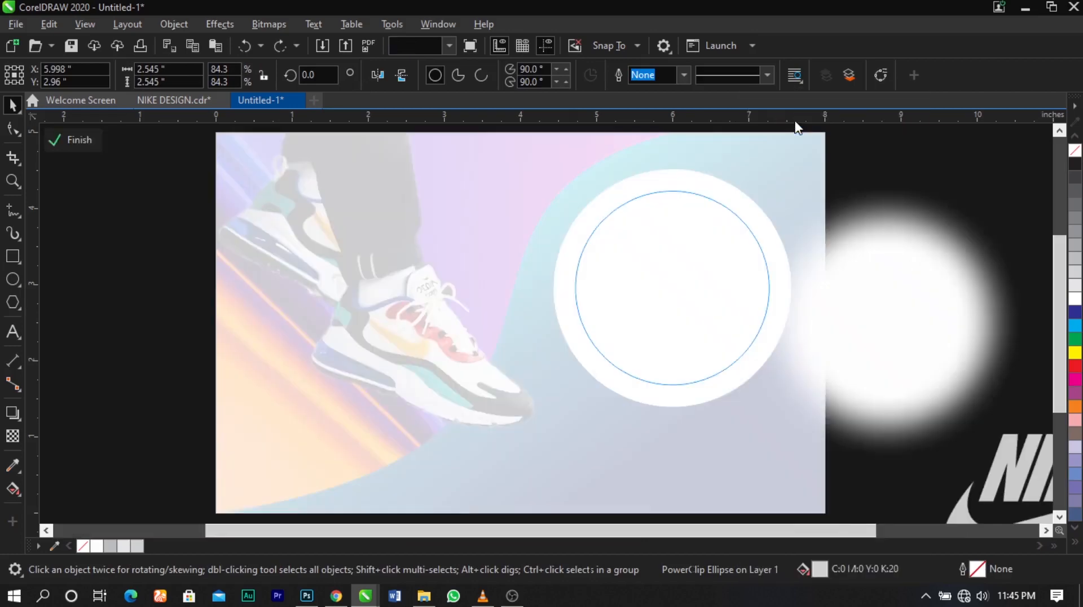
{"action": "left_click", "coordinate": [794, 121]}
{"action": "left_click_drag", "start_coordinate": [694, 319], "coordinate": [712, 354]}
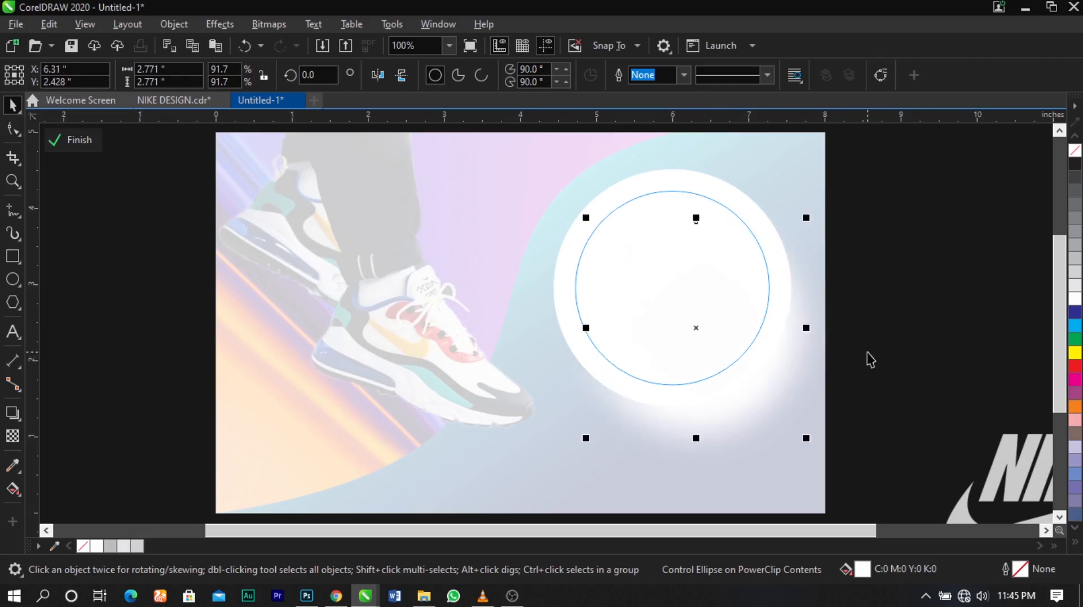
{"action": "left_click", "coordinate": [96, 144]}
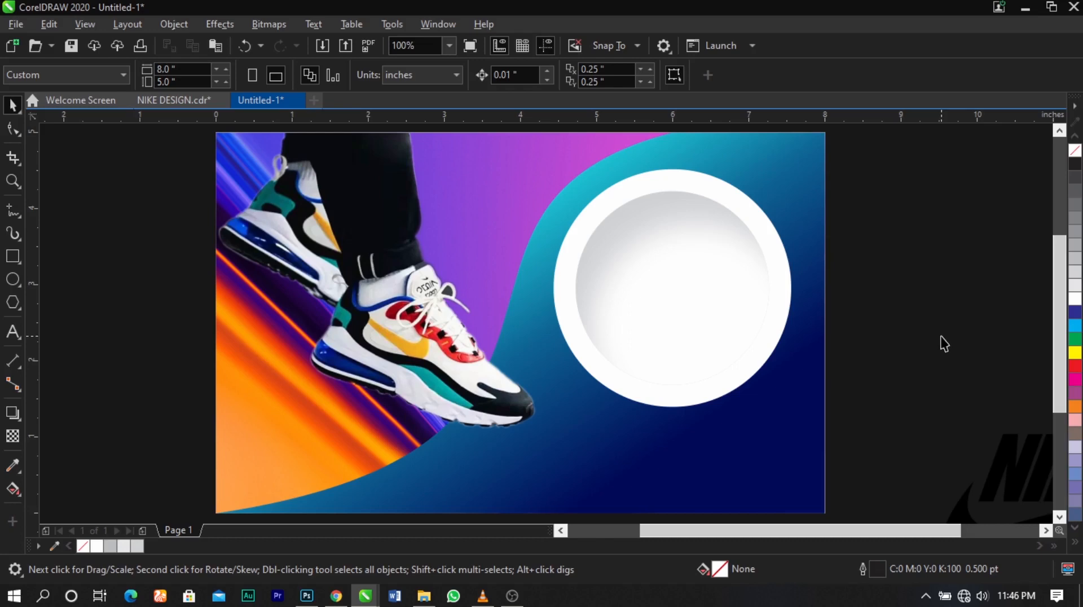
Add a drop shadow to the white outer circle, running from its top edge straight down to its bottom edge
{"action": "left_click", "coordinate": [780, 321]}
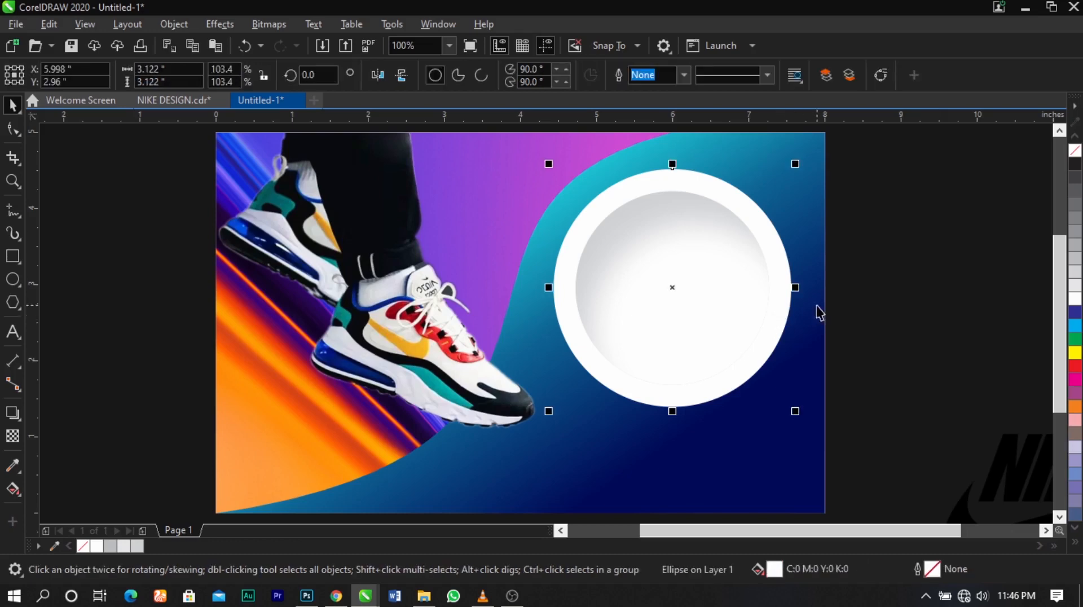
{"action": "left_click", "coordinate": [12, 414]}
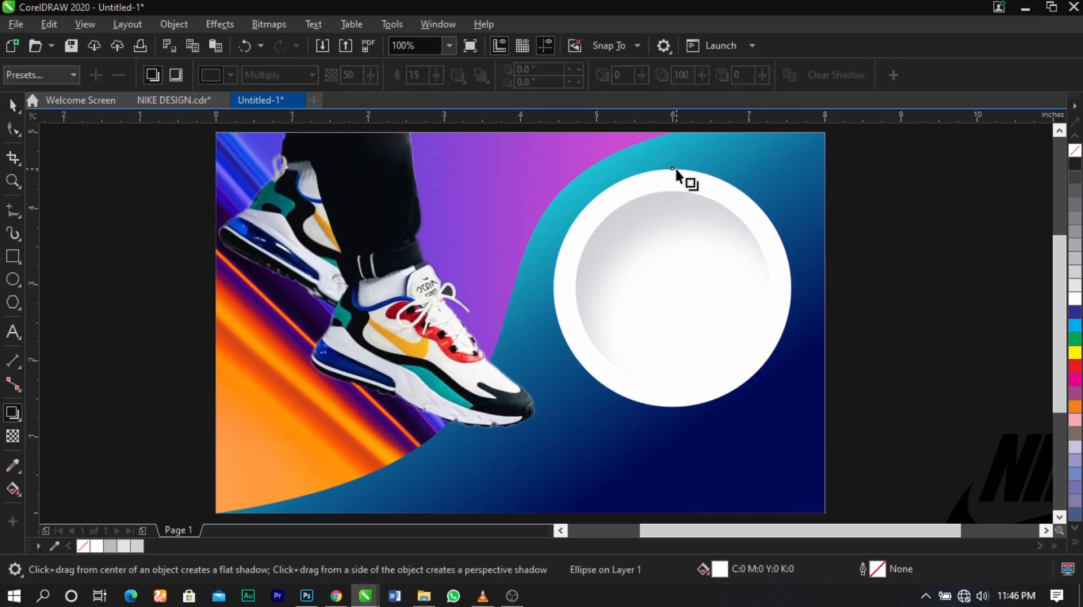
{"action": "left_click_drag", "start_coordinate": [672, 168], "coordinate": [678, 410]}
{"action": "scroll", "coordinate": [678, 410], "scroll_direction": "up", "scroll_amount": 4}
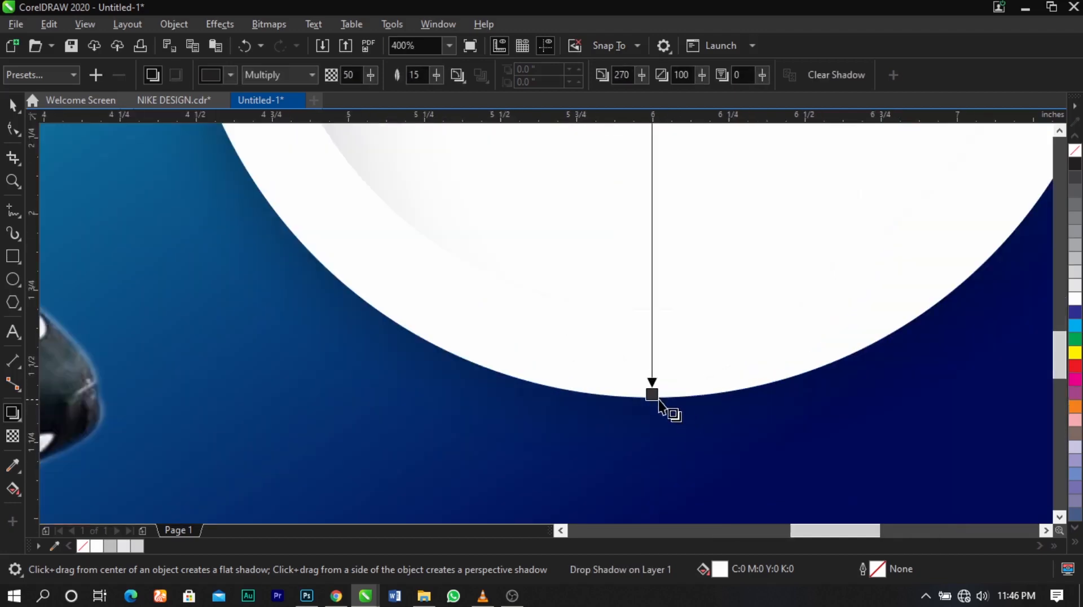
{"action": "scroll", "coordinate": [652, 402], "scroll_direction": "down", "scroll_amount": 6}
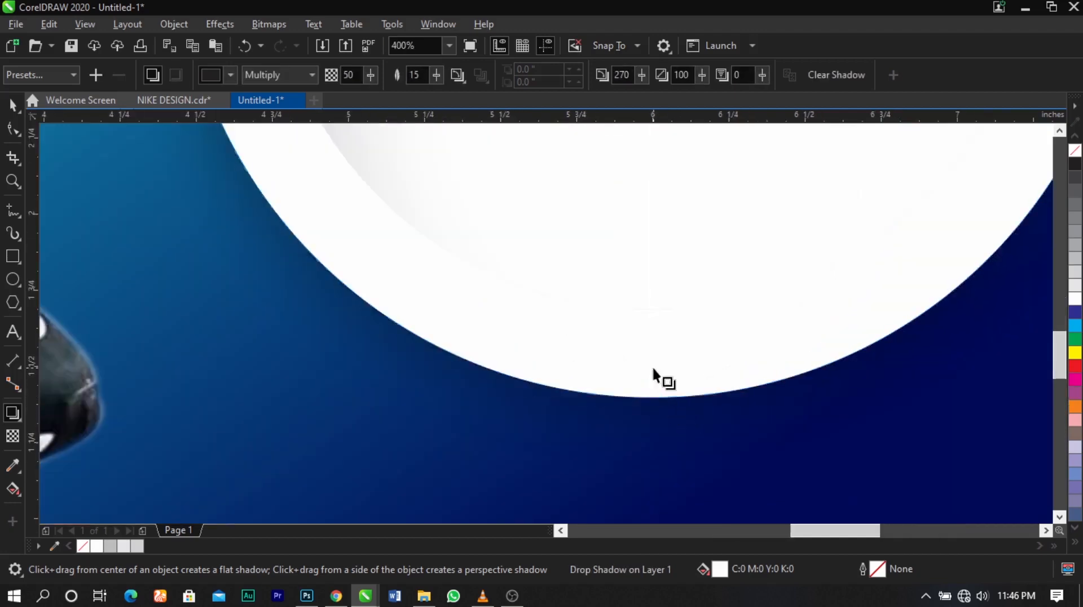
{"action": "scroll", "coordinate": [648, 306], "scroll_direction": "up", "scroll_amount": 2}
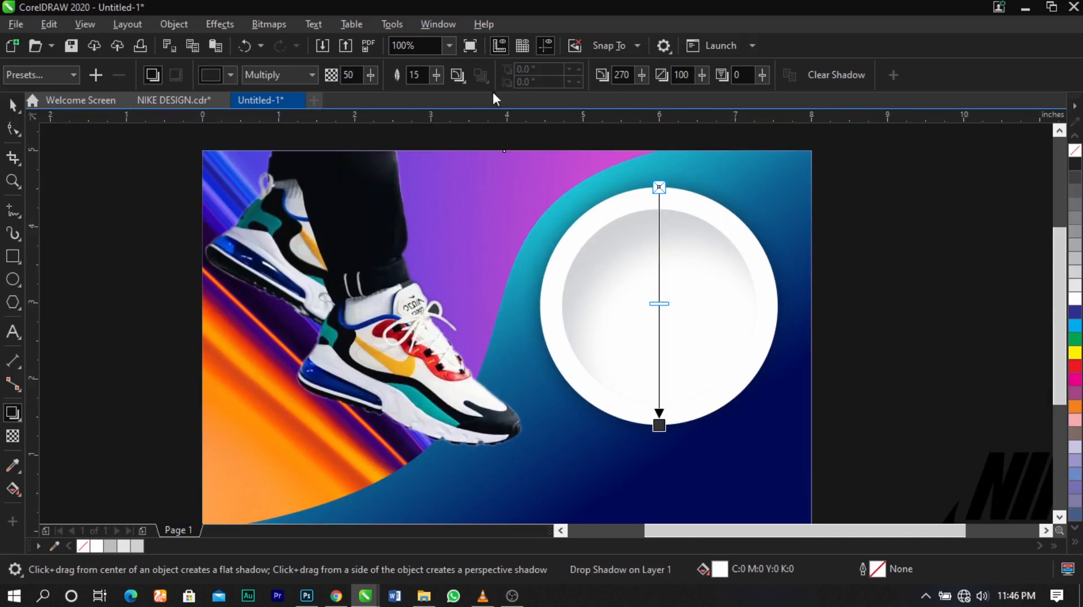
Set the outer circle's shadow feathering to 10 and its opacity to 66
{"action": "double_click", "coordinate": [416, 75]}
{"action": "type", "text": "10"}
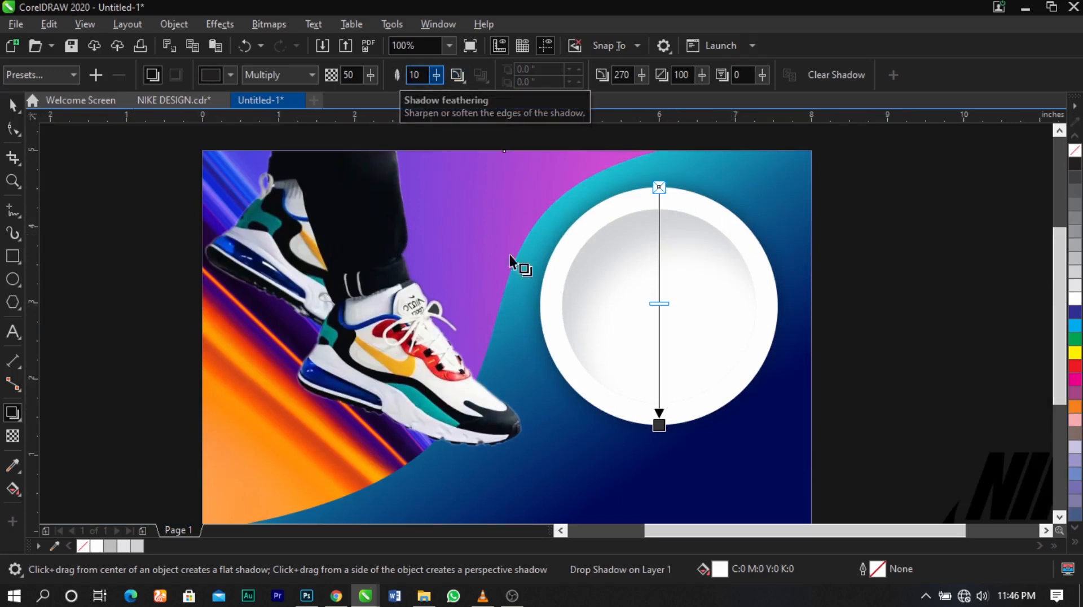
{"action": "key", "text": "Return"}
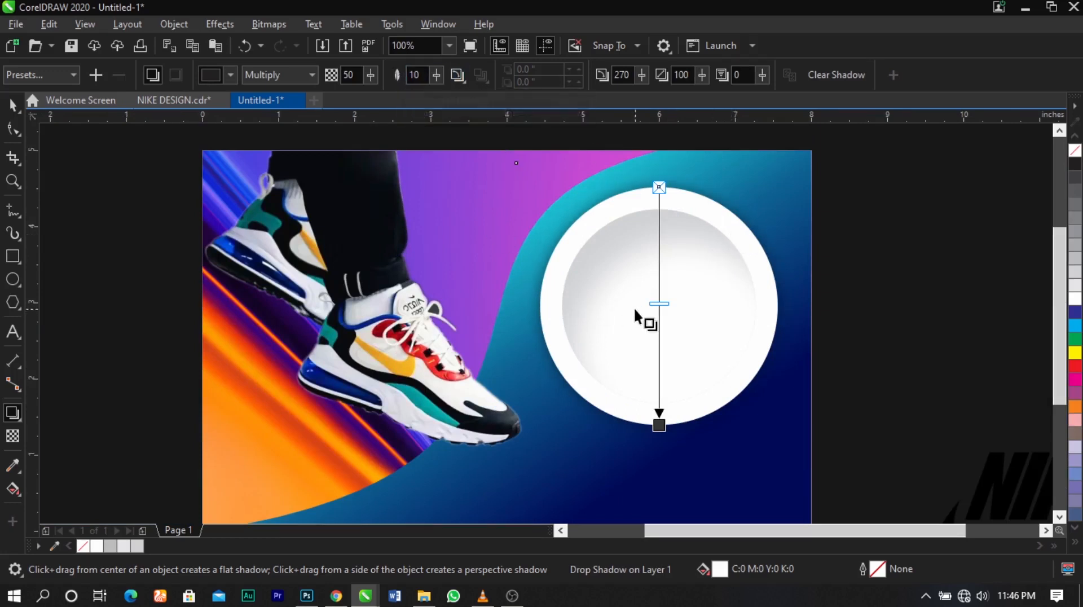
{"action": "left_click_drag", "start_coordinate": [659, 304], "coordinate": [664, 340]}
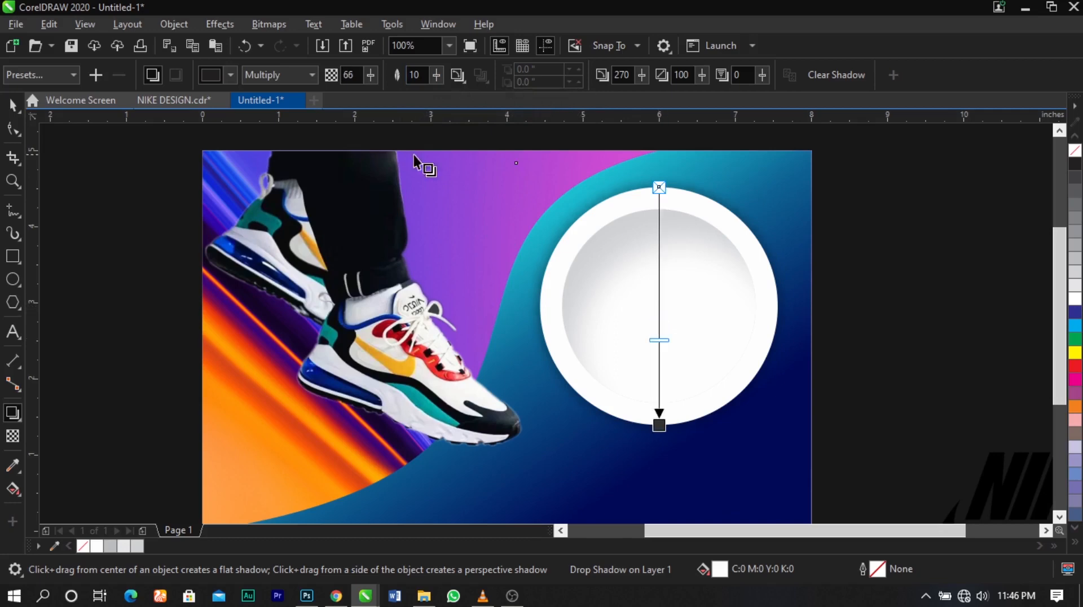
Set the shadow's merge mode to Add and its colour to cyan
{"action": "left_click", "coordinate": [282, 72]}
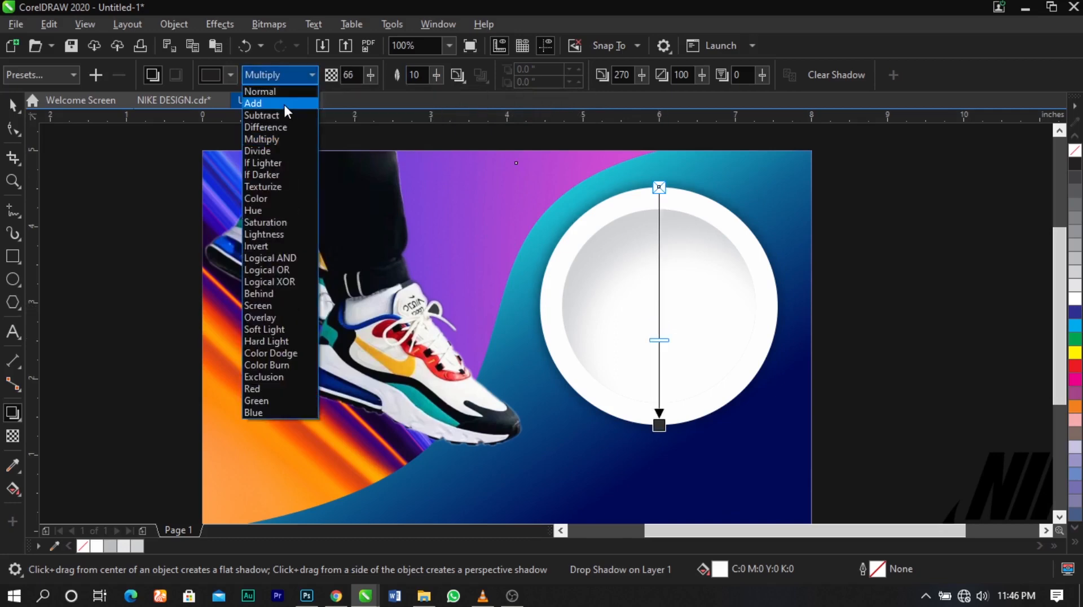
{"action": "left_click", "coordinate": [283, 102]}
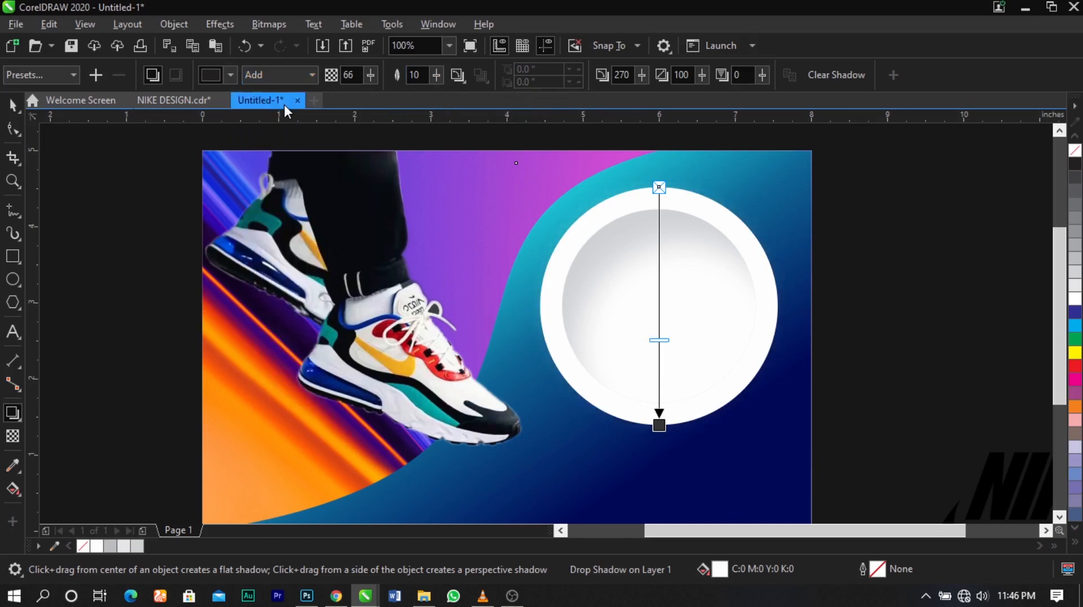
{"action": "left_click", "coordinate": [229, 77]}
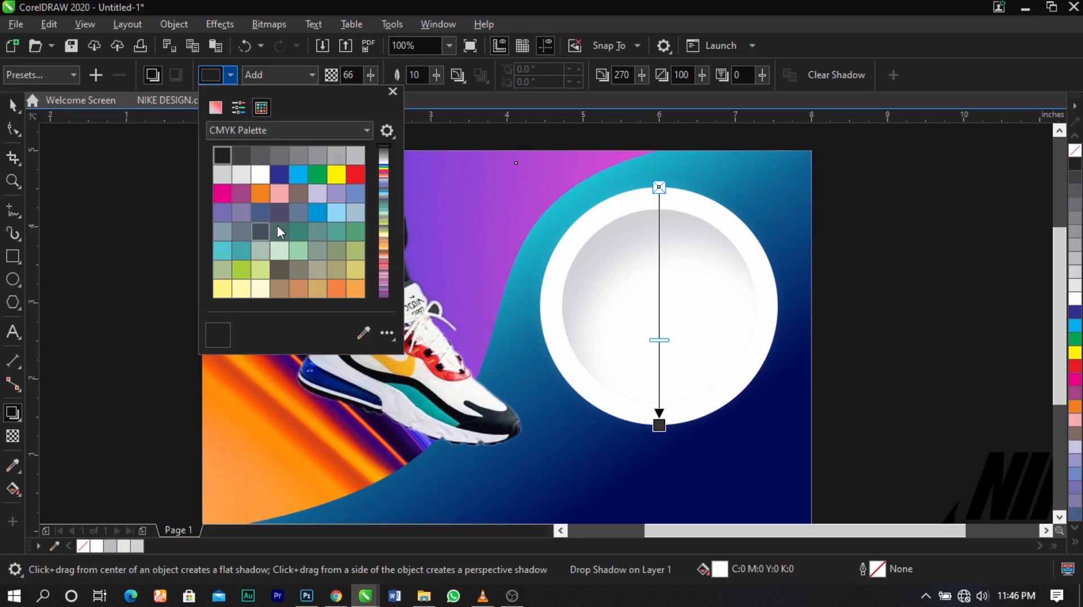
{"action": "left_click", "coordinate": [292, 178]}
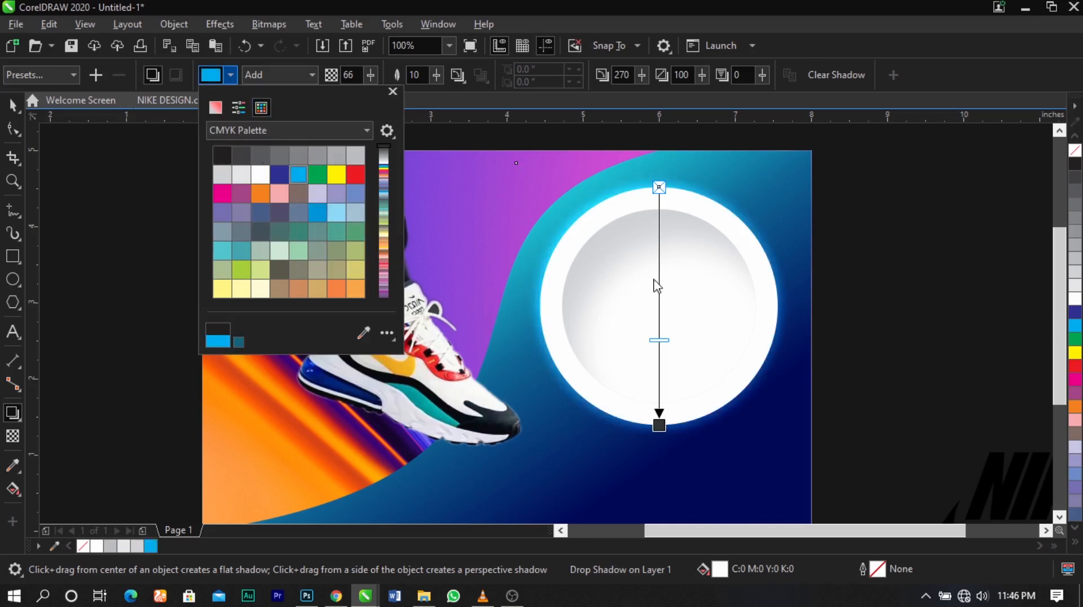
Raise the shadow's opacity to about 92, reapply cyan as its colour, nudge the opacity slightly higher and deselect the shadow
{"action": "left_click_drag", "start_coordinate": [657, 338], "coordinate": [664, 400]}
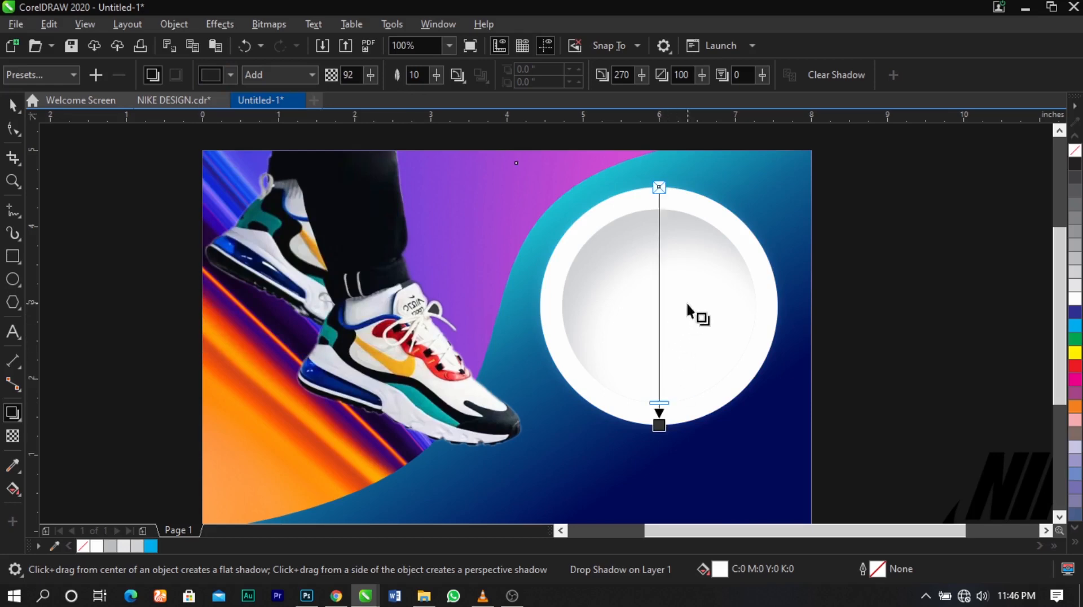
{"action": "left_click", "coordinate": [230, 75]}
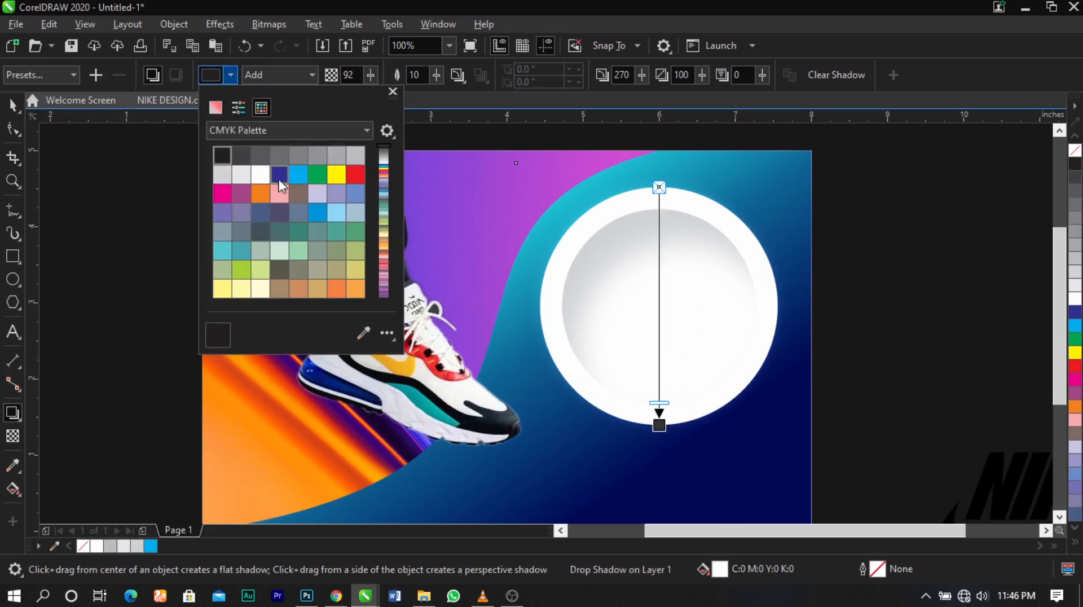
{"action": "left_click", "coordinate": [297, 175]}
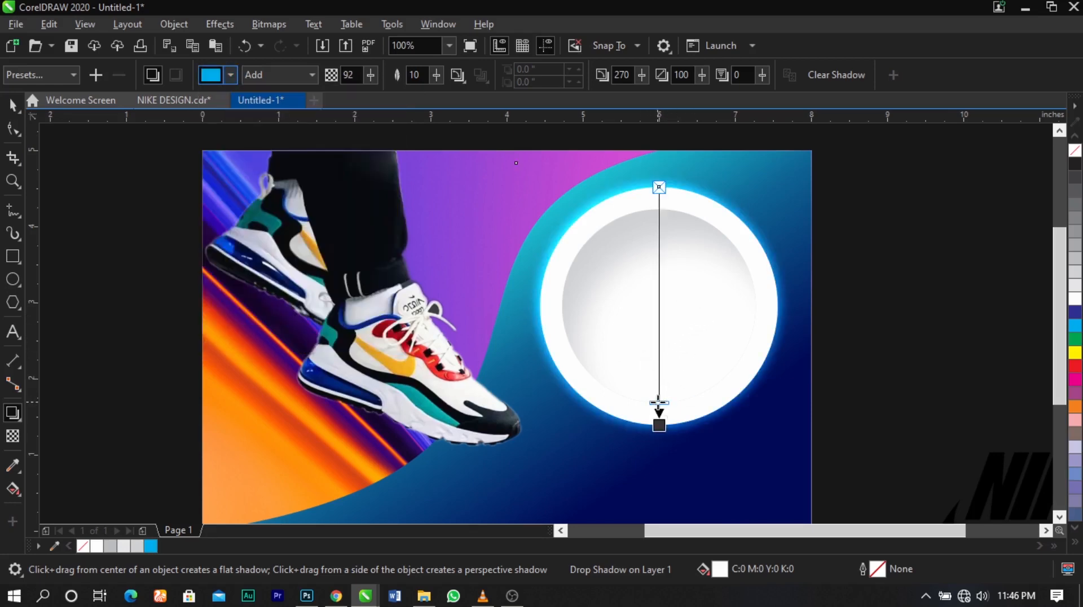
{"action": "left_click_drag", "start_coordinate": [659, 402], "coordinate": [660, 409]}
{"action": "left_click", "coordinate": [873, 301]}
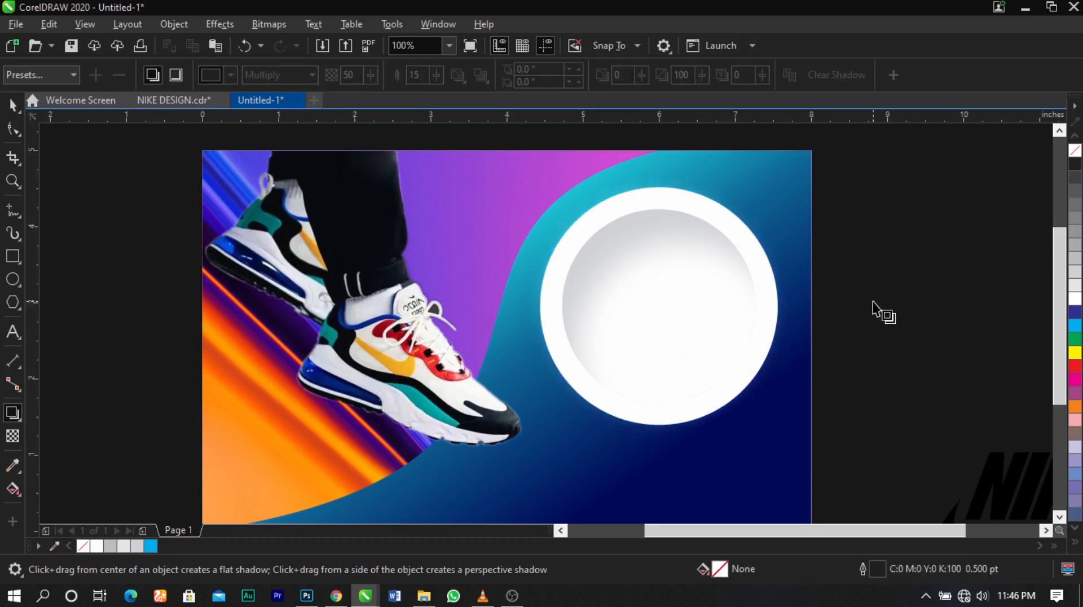
{"action": "key", "text": "space"}
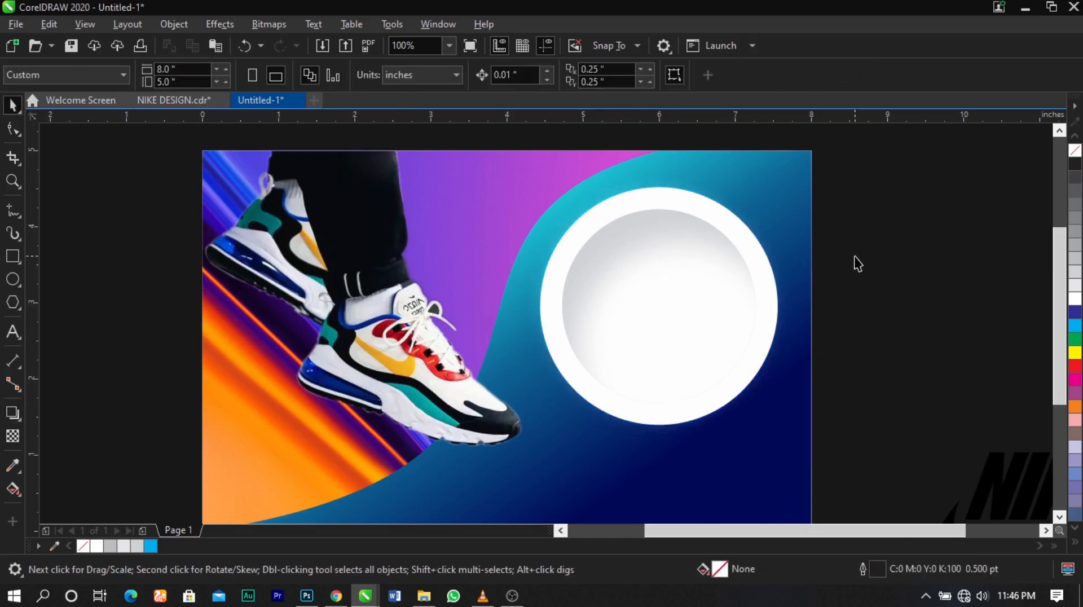
{"action": "left_click", "coordinate": [770, 284]}
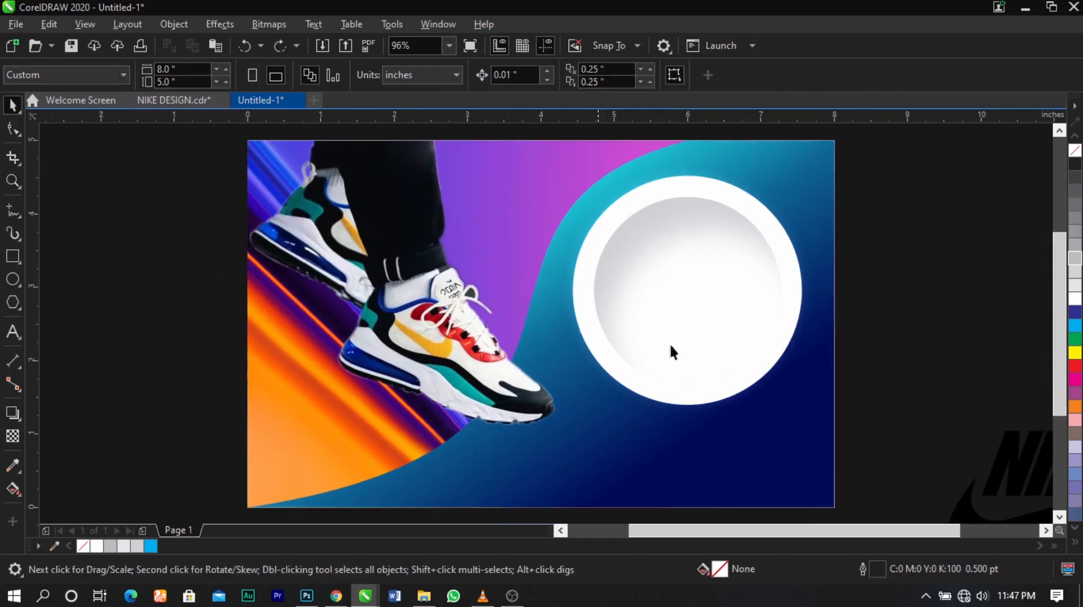
{"action": "left_click", "coordinate": [829, 469]}
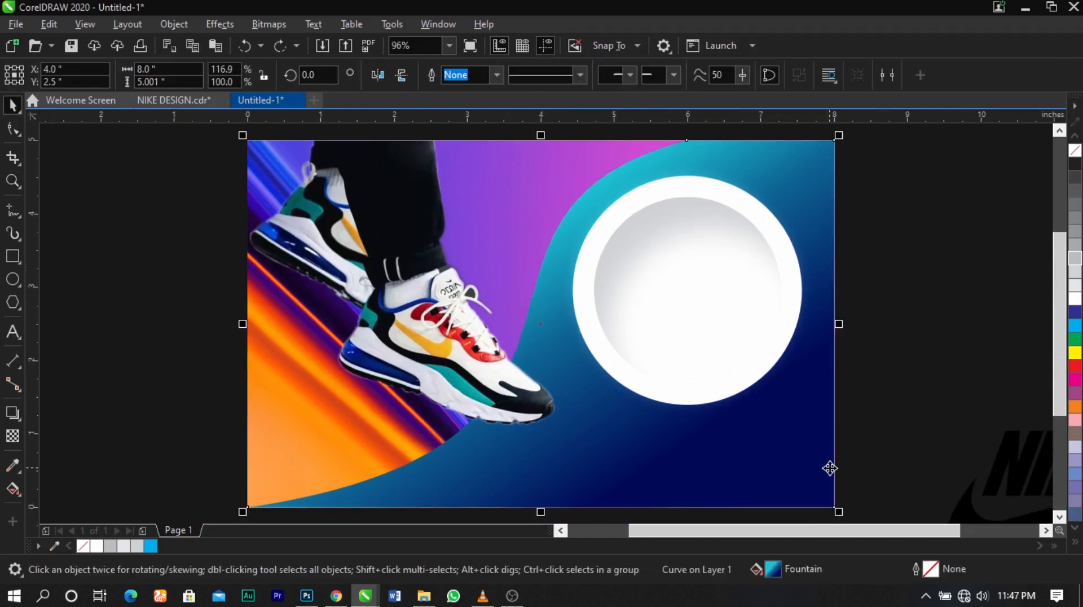
{"action": "left_click_drag", "start_coordinate": [833, 468], "coordinate": [899, 466]}
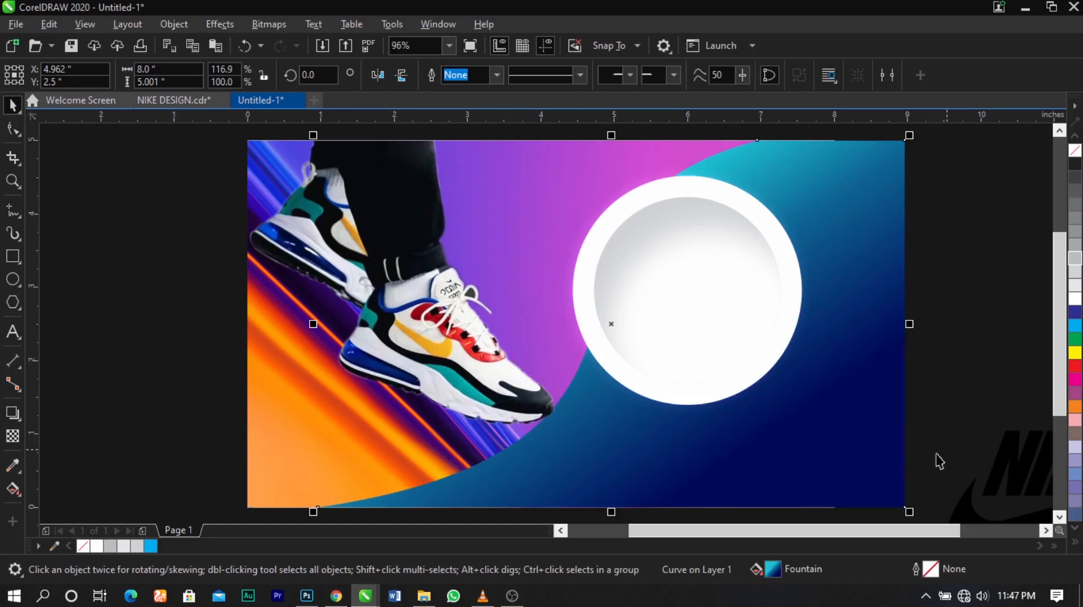
{"action": "key", "text": "ctrl+z"}
{"action": "left_click_drag", "start_coordinate": [789, 466], "coordinate": [839, 466]}
{"action": "key", "text": "ctrl+z"}
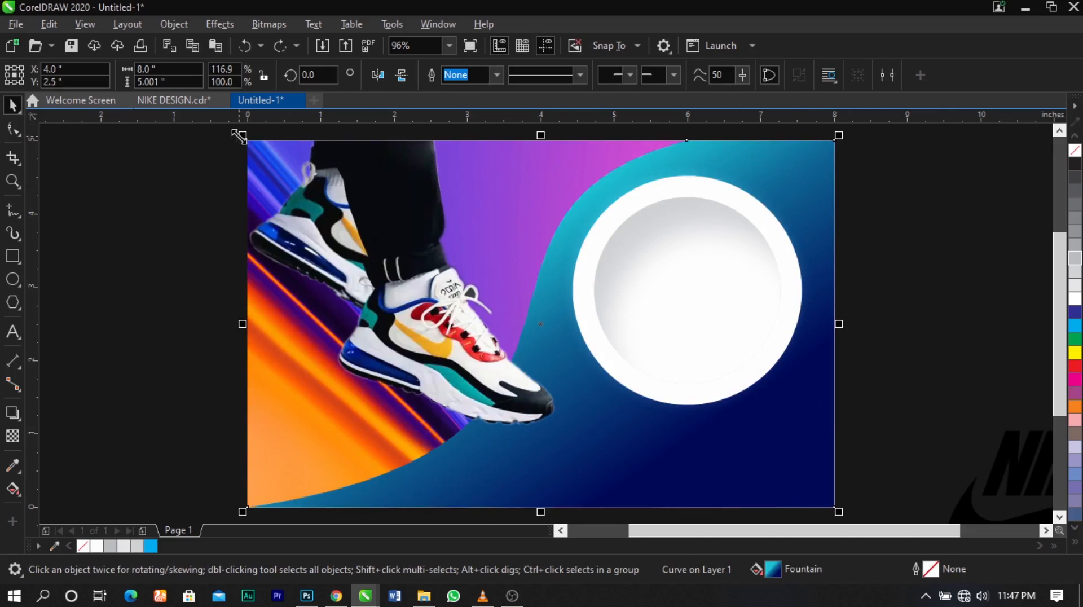
Create a slightly smaller copy of the gradient curved shape, scaled inward from its upper-left corner, and deselect it
{"action": "left_click_drag", "start_coordinate": [239, 136], "coordinate": [252, 149]}
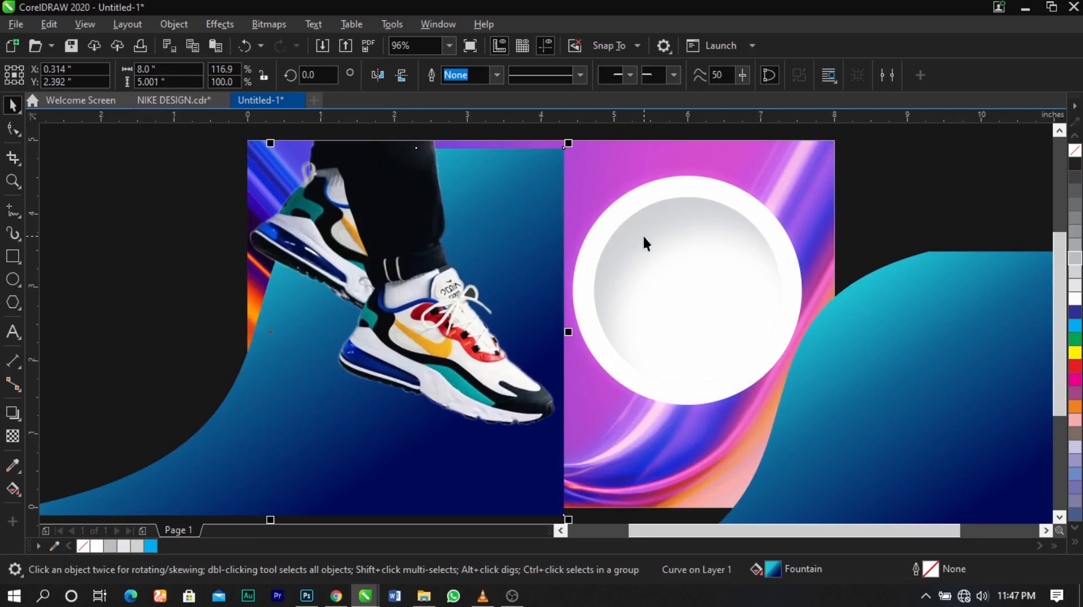
{"action": "key", "text": "ctrl+z"}
{"action": "key", "text": "ctrl+z"}
{"action": "left_click", "coordinate": [892, 242]}
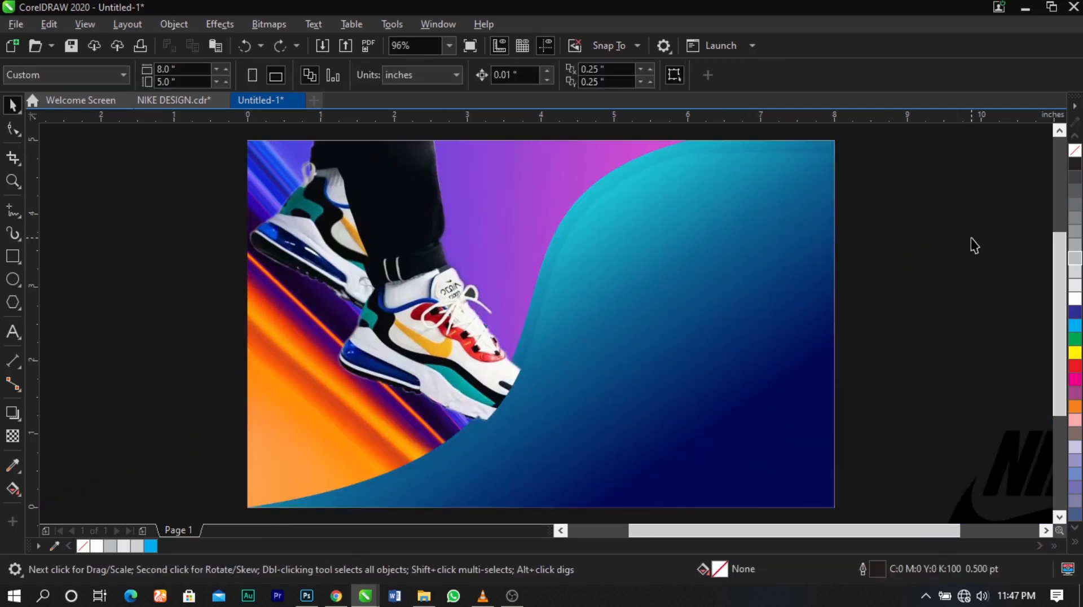
Select the concentric circles together with their shadow and bring them in front of the curved shapes
{"action": "left_click", "coordinate": [776, 239]}
{"action": "left_click", "coordinate": [878, 251]}
{"action": "left_click_drag", "start_coordinate": [951, 147], "coordinate": [406, 463]}
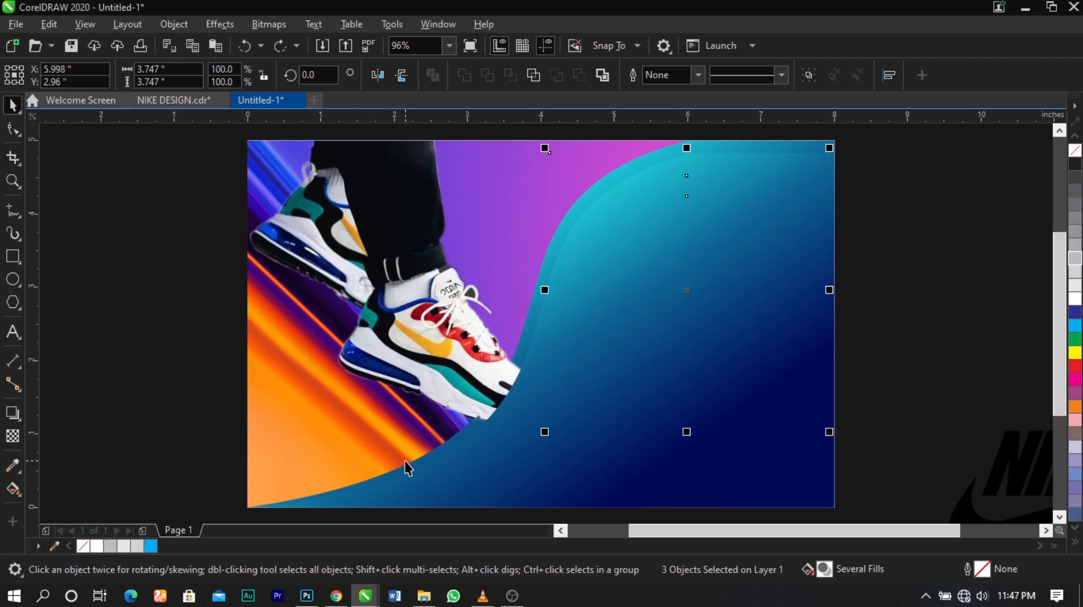
{"action": "key", "text": "shift+Page_Up"}
{"action": "left_click", "coordinate": [883, 276]}
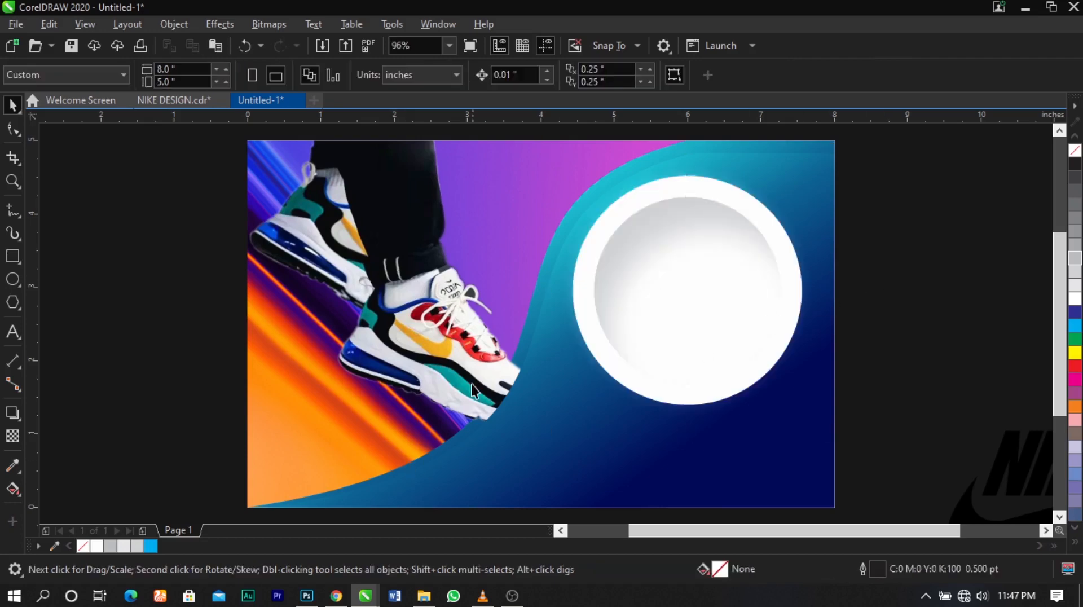
Bring the sneaker image in front of the curved shapes and deselect it
{"action": "left_click", "coordinate": [472, 384]}
{"action": "key", "text": "shift+Page_Up"}
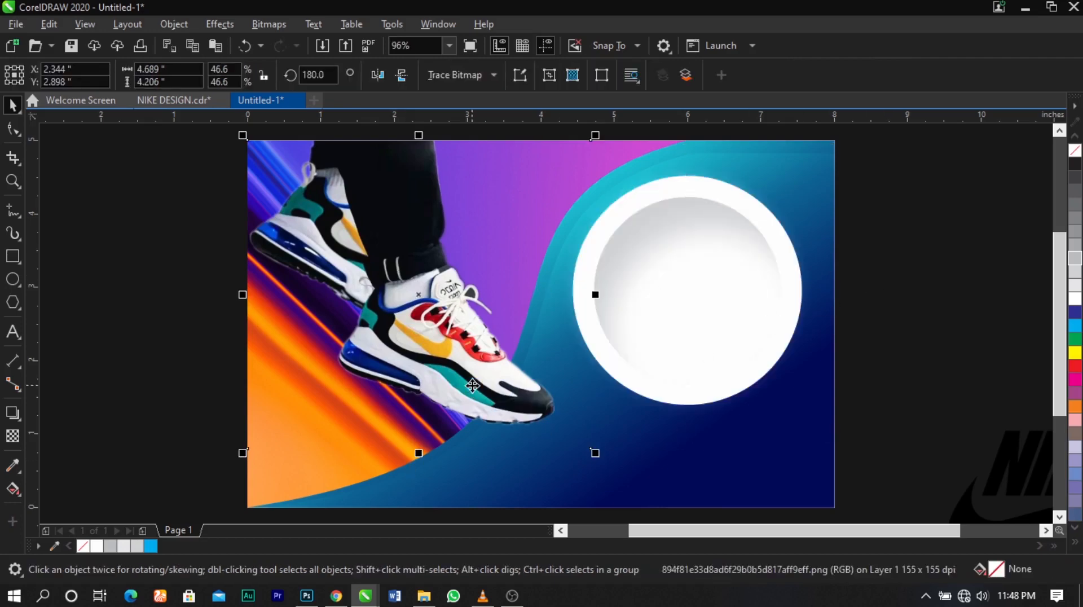
{"action": "left_click", "coordinate": [962, 324]}
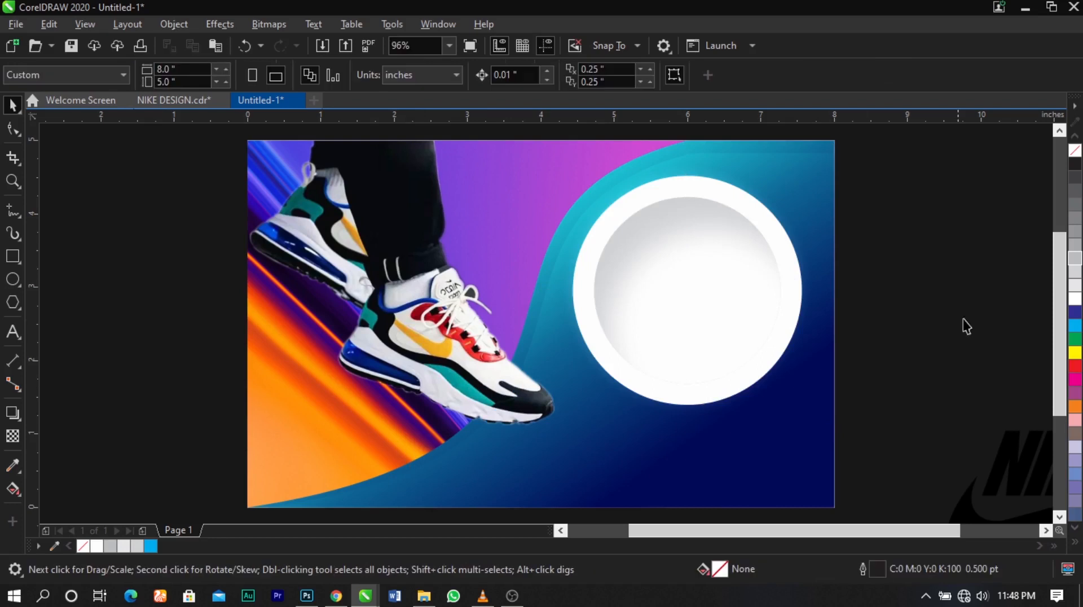
Fill the larger curved shape behind the gradient copy with white to form a border along the curve
{"action": "left_click", "coordinate": [302, 509]}
{"action": "left_click", "coordinate": [248, 506]}
{"action": "left_click", "coordinate": [261, 510]}
{"action": "left_click", "coordinate": [1074, 301]}
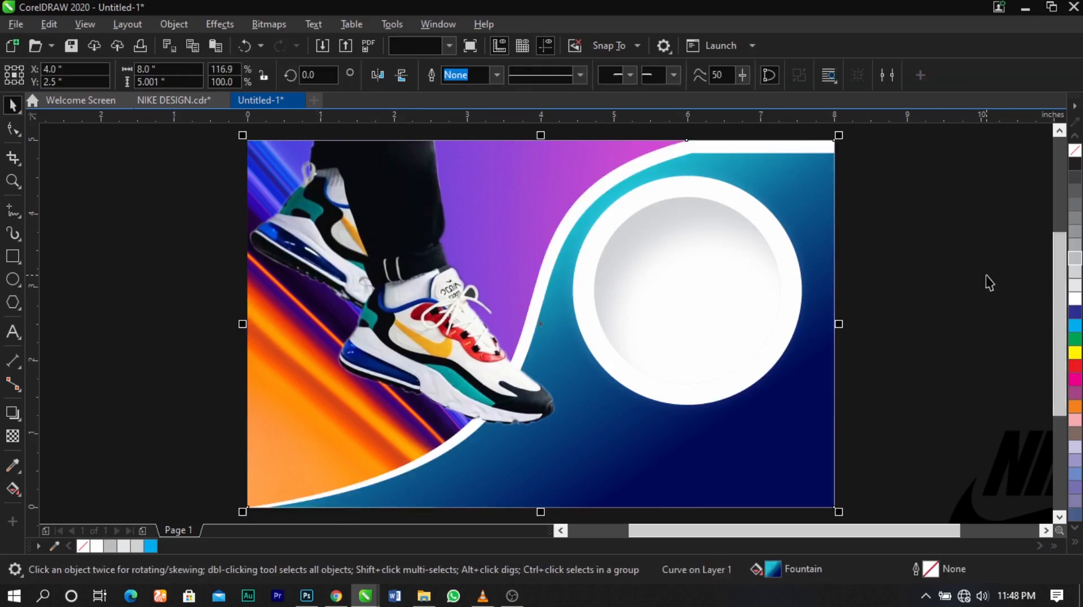
{"action": "left_click", "coordinate": [986, 280]}
Stretch the front gradient curve upward to the page's top edge, to a height of about 5 inches
{"action": "left_click", "coordinate": [806, 210]}
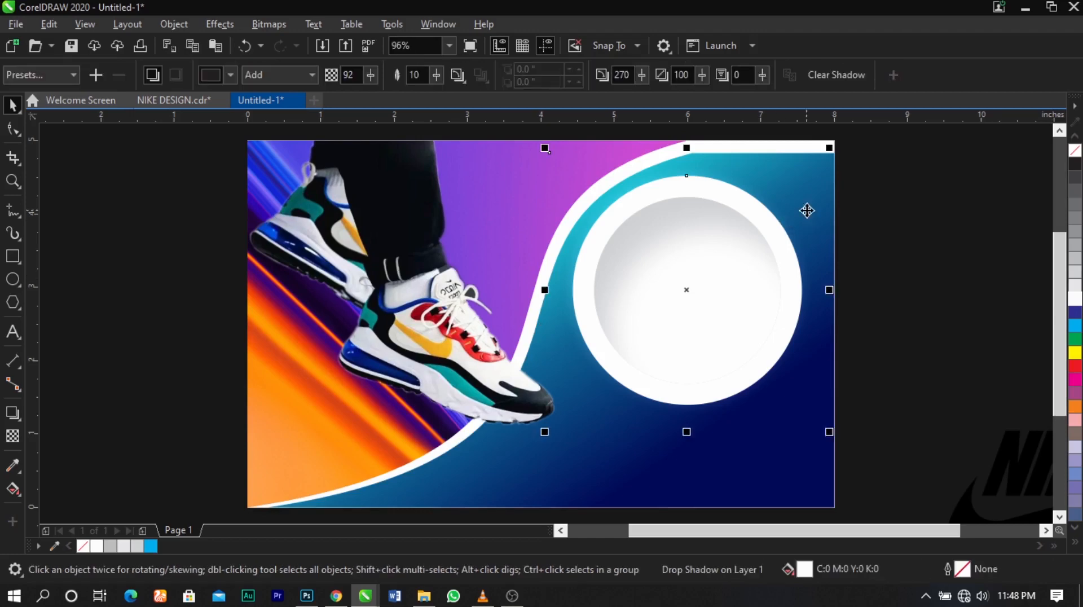
{"action": "left_click", "coordinate": [706, 496]}
{"action": "left_click_drag", "start_coordinate": [549, 147], "coordinate": [550, 135]}
{"action": "left_click", "coordinate": [851, 277]}
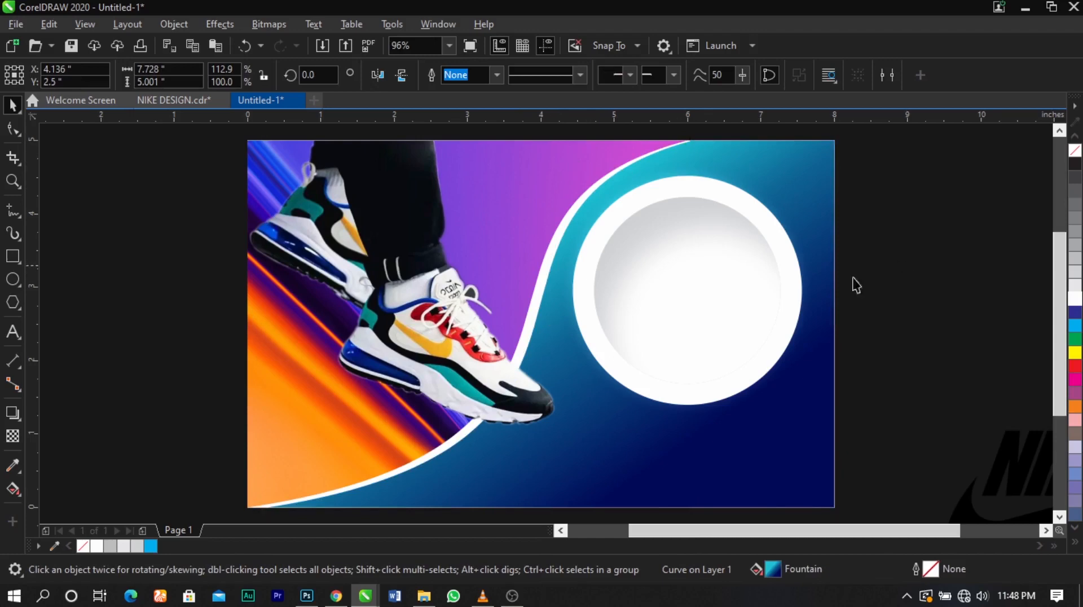
Widen the front gradient curve leftward to about 7.79 inches to thin the white border along the curve
{"action": "left_click", "coordinate": [638, 496]}
{"action": "scroll", "coordinate": [266, 336], "scroll_direction": "up", "scroll_amount": 2}
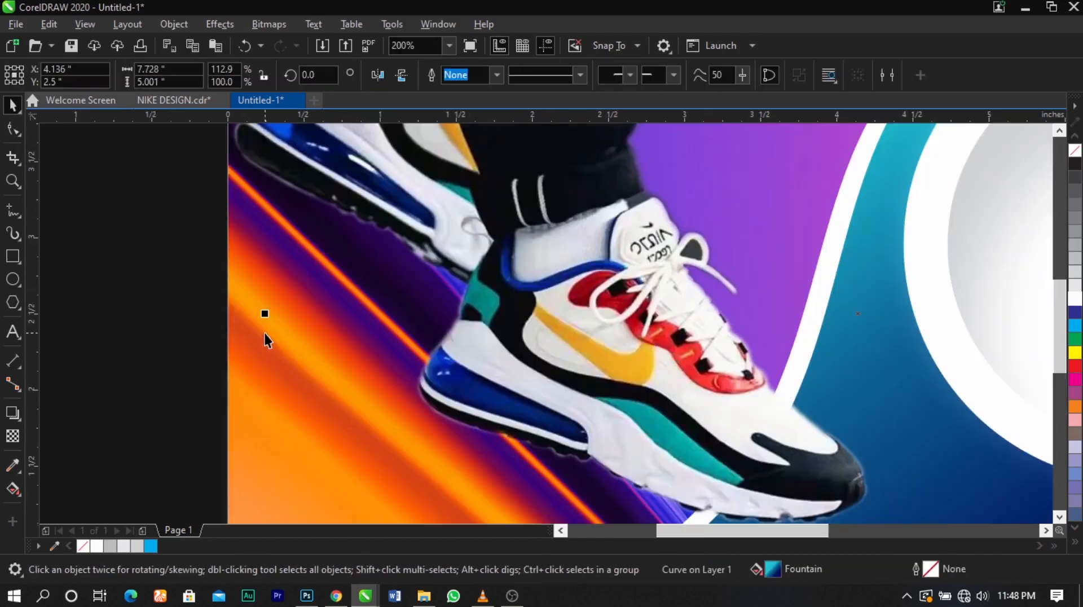
{"action": "left_click_drag", "start_coordinate": [260, 313], "coordinate": [252, 322]}
{"action": "scroll", "coordinate": [466, 217], "scroll_direction": "down", "scroll_amount": 2}
{"action": "scroll", "coordinate": [478, 221], "scroll_direction": "down", "scroll_amount": 1}
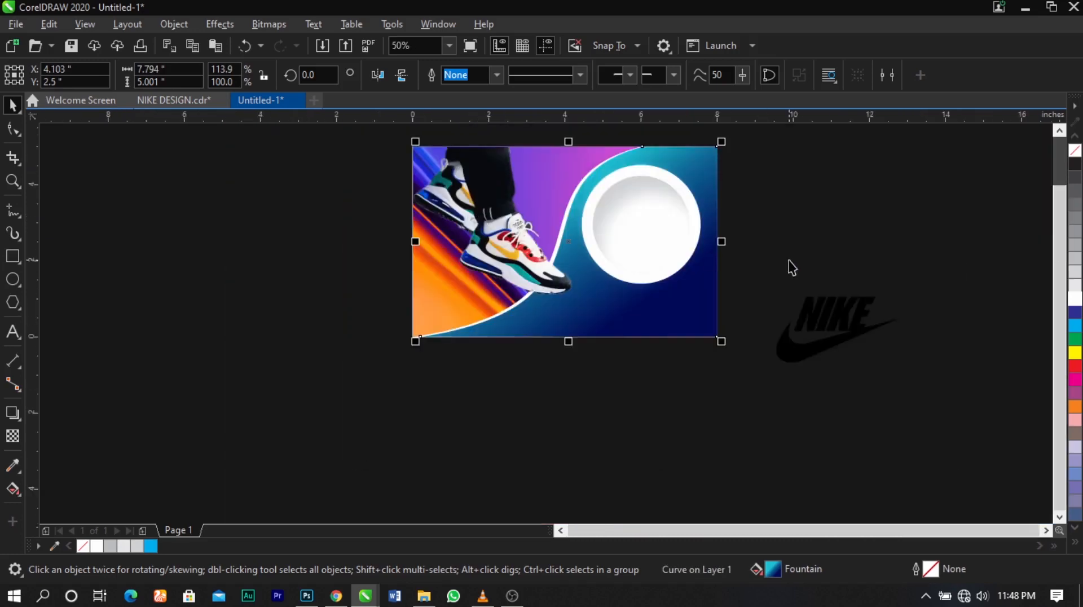
{"action": "key", "text": "z"}
{"action": "left_click_drag", "start_coordinate": [747, 131], "coordinate": [378, 348]}
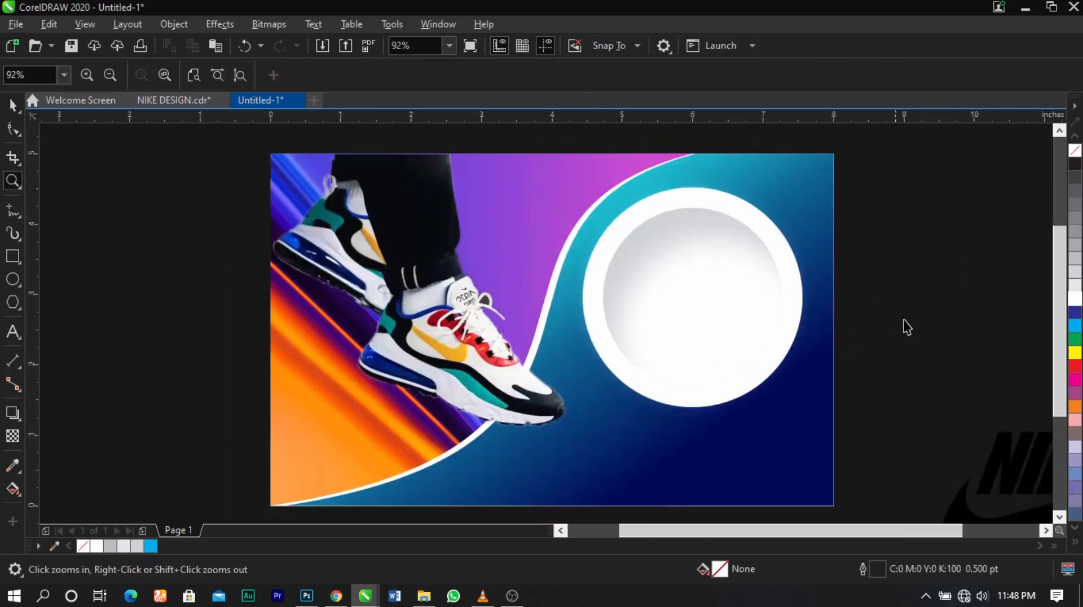
{"action": "key", "text": "space"}
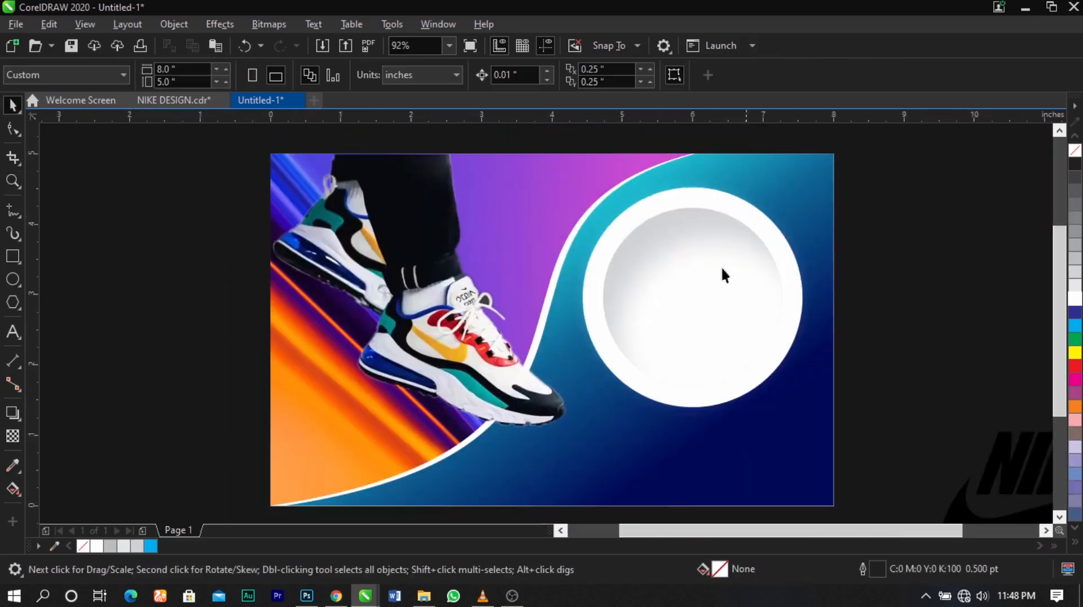
Fill the inner PowerClip circle with a darker grey to strengthen its inner shading, and deselect it
{"action": "double_click", "coordinate": [720, 290]}
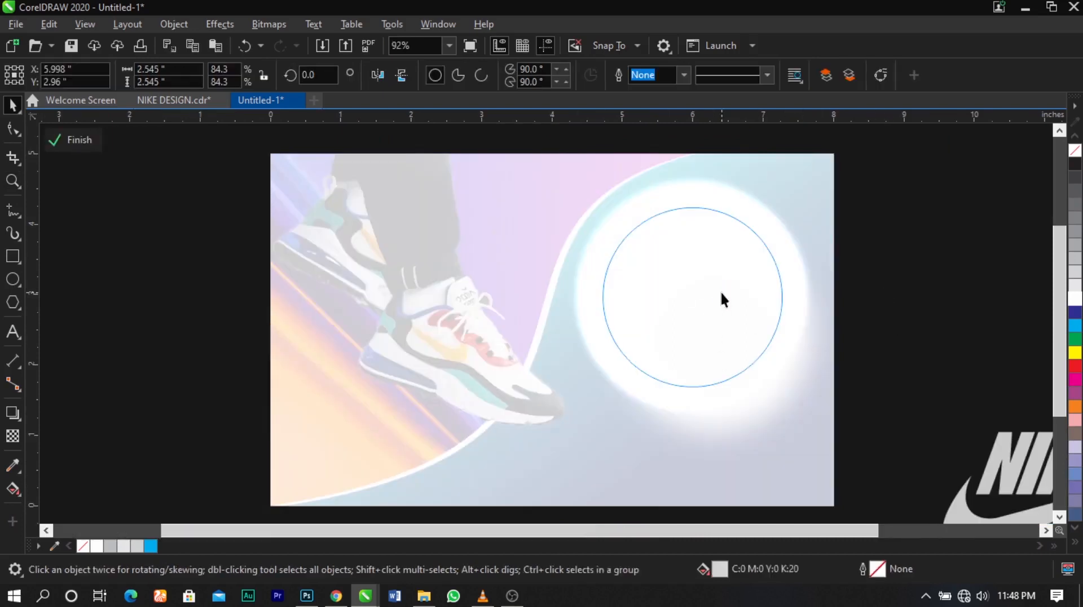
{"action": "left_click", "coordinate": [923, 292], "text": "ctrl"}
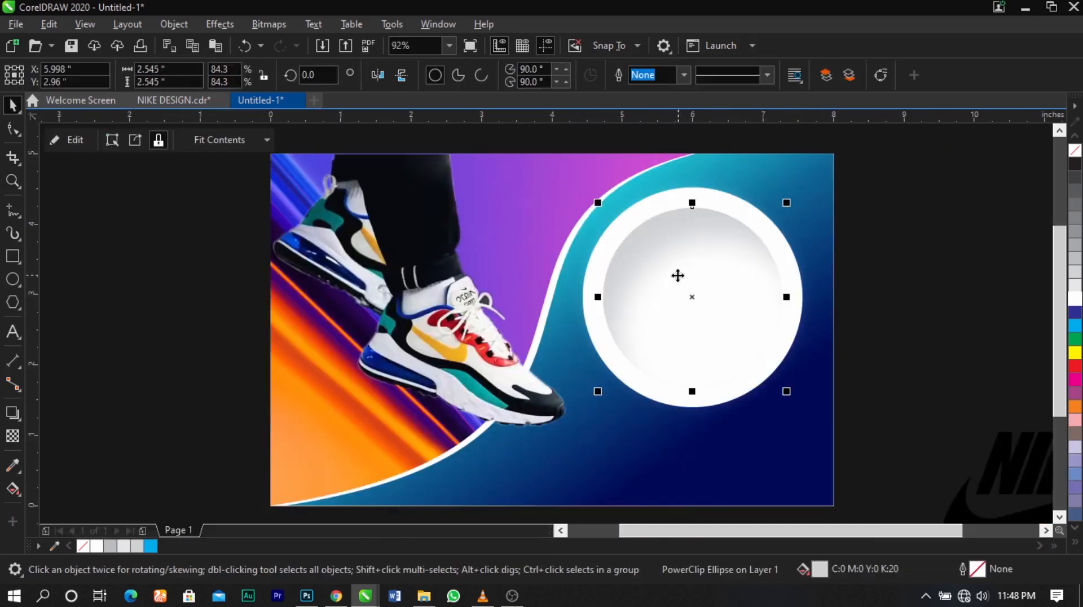
{"action": "left_click", "coordinate": [1075, 251]}
{"action": "left_click", "coordinate": [886, 285]}
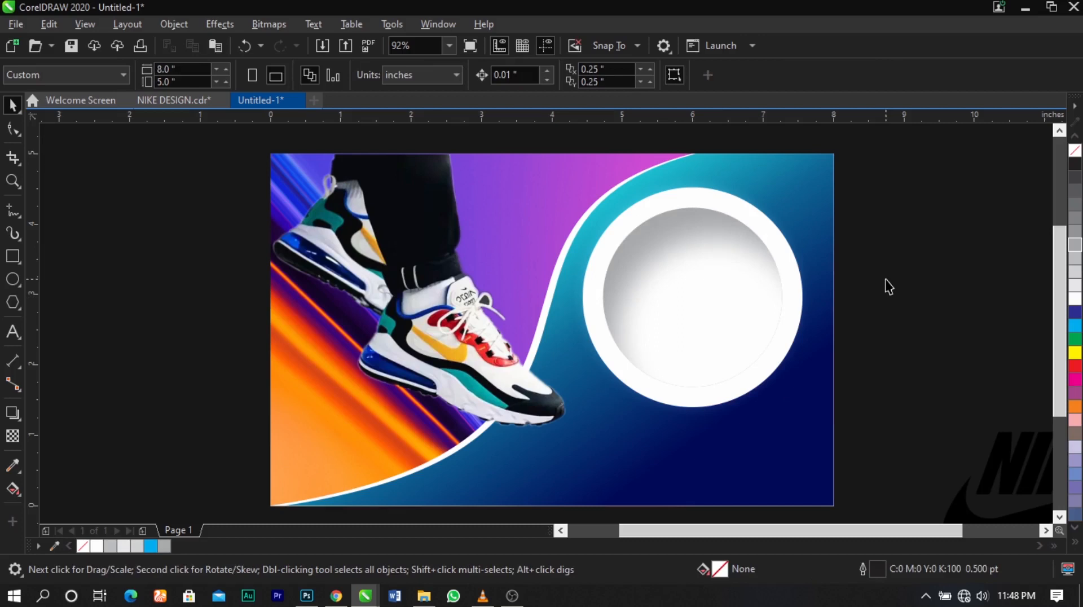
{"action": "left_click", "coordinate": [433, 318]}
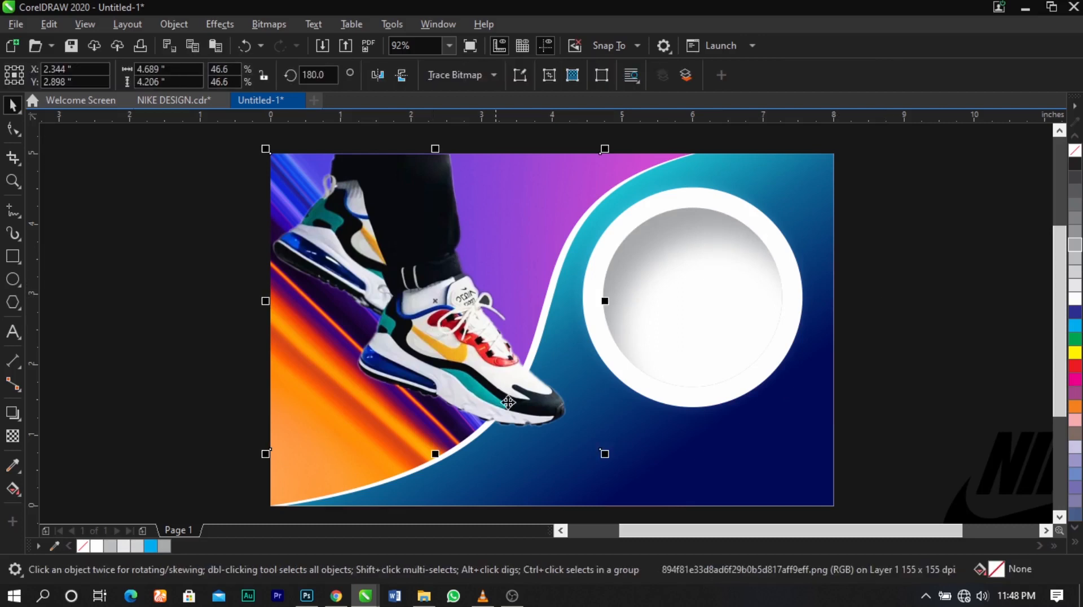
{"action": "left_click", "coordinate": [881, 392]}
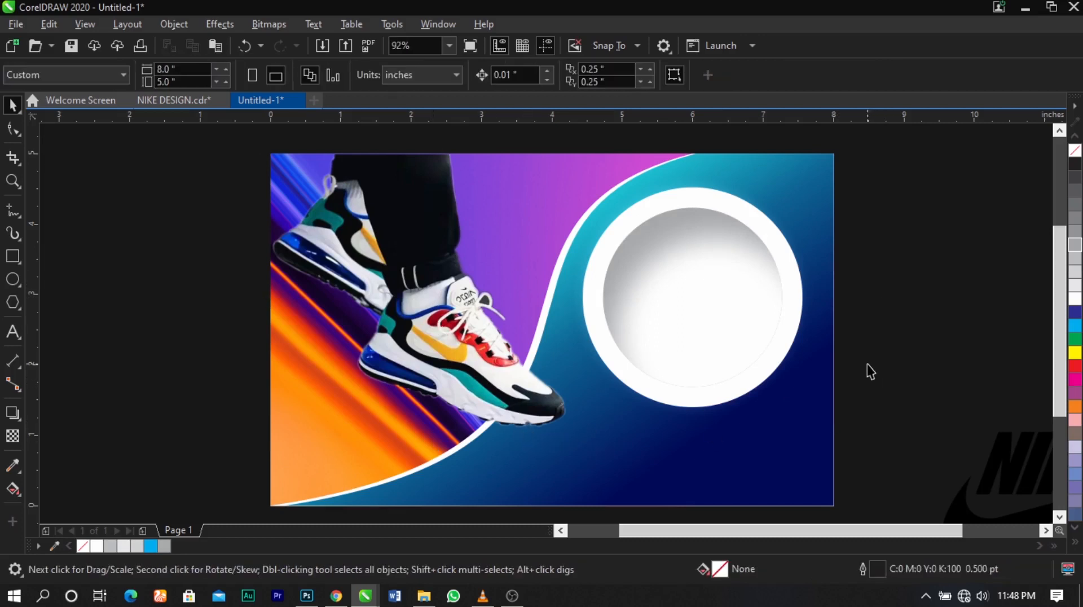
{"action": "left_click", "coordinate": [512, 332]}
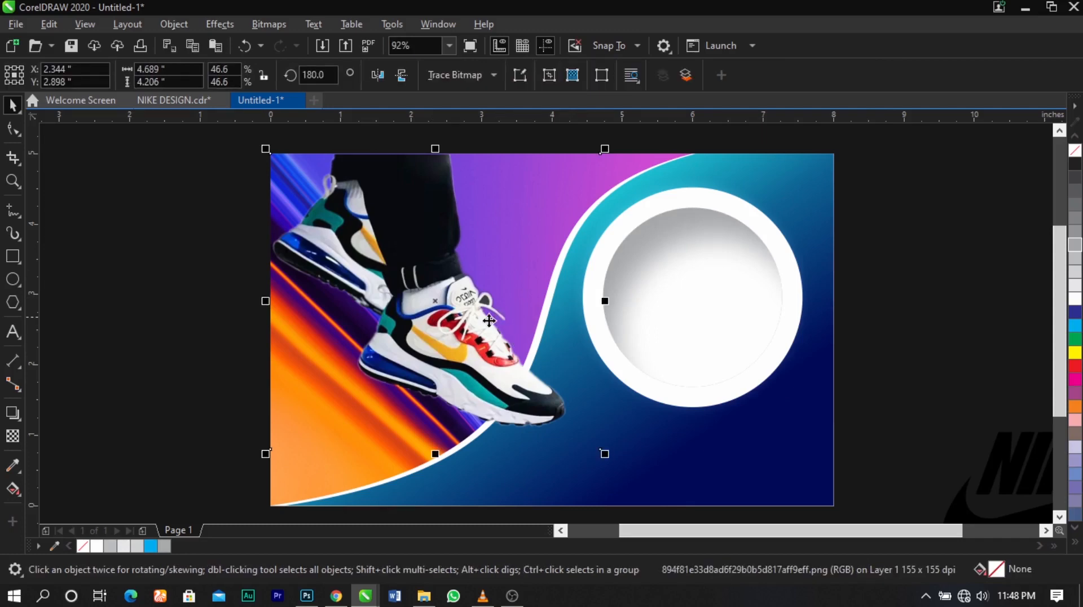
{"action": "left_click_drag", "start_coordinate": [497, 317], "coordinate": [292, 311]}
{"action": "key", "text": "ctrl+z"}
Apply a Motion Blur effect to the sneaker image with direction 0 and a distance just above 144
{"action": "left_click", "coordinate": [209, 30]}
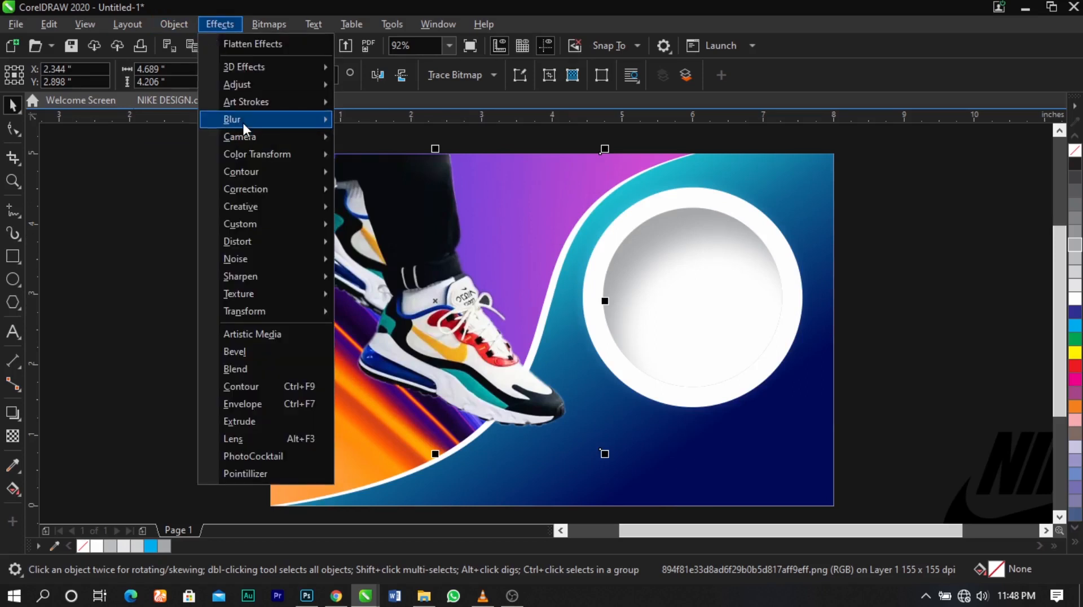
{"action": "mouse_move", "coordinate": [241, 120]}
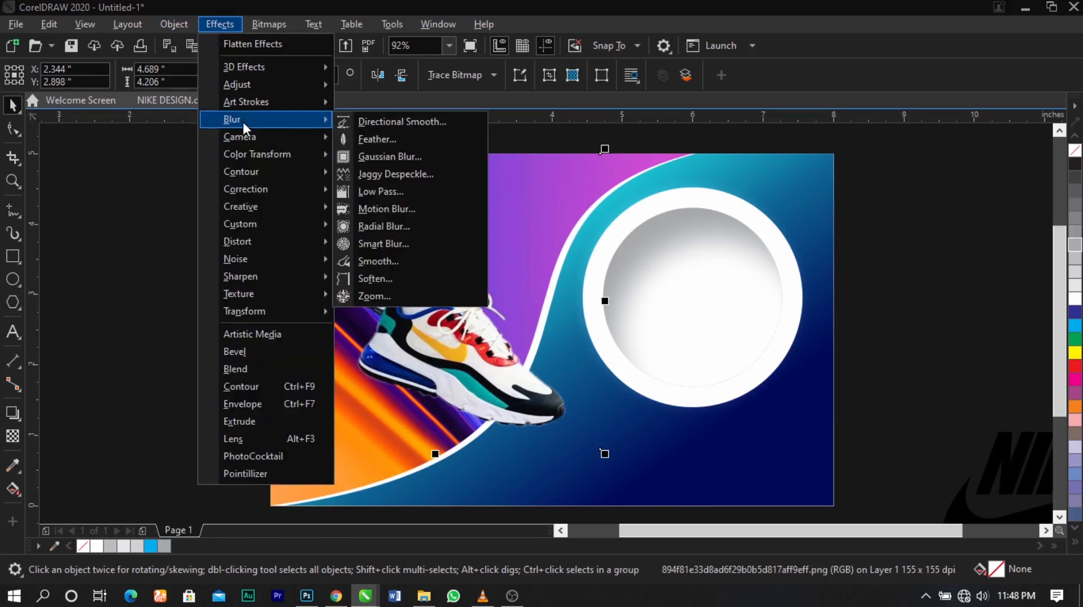
{"action": "left_click", "coordinate": [401, 210]}
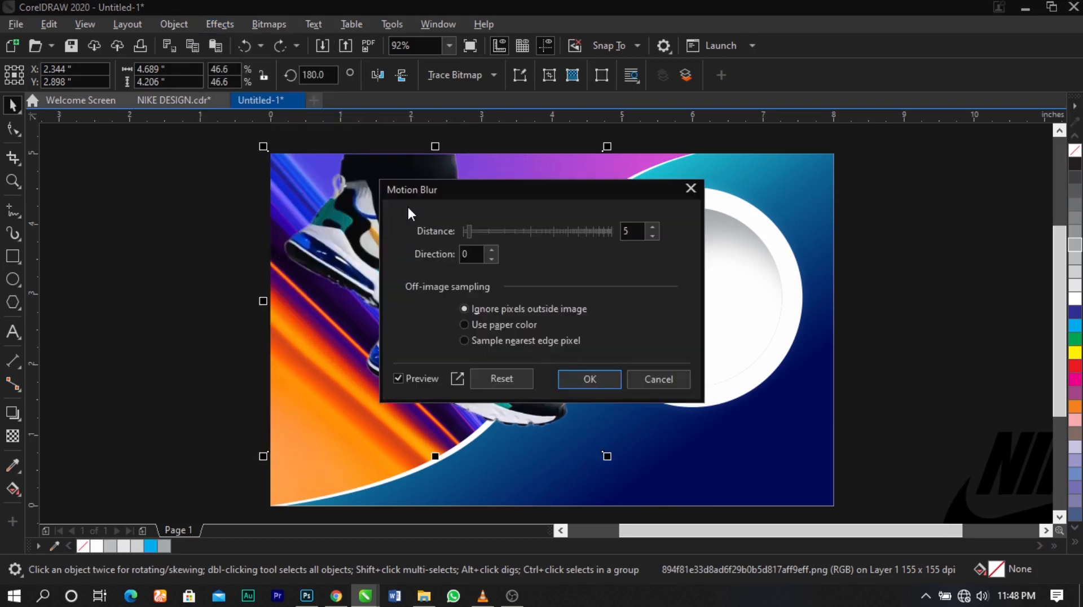
{"action": "left_click_drag", "start_coordinate": [461, 186], "coordinate": [687, 125]}
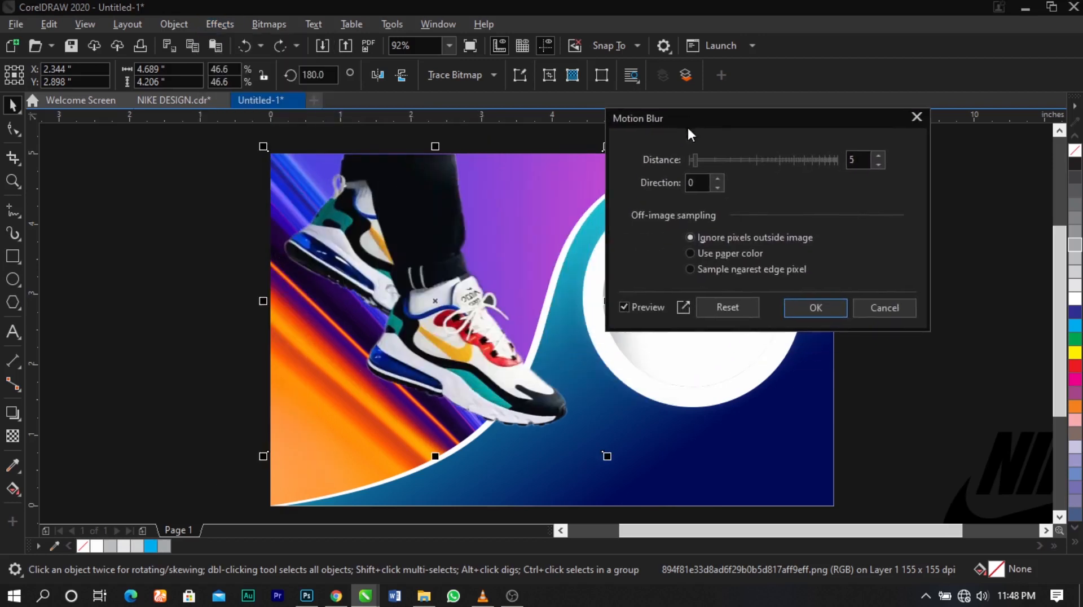
{"action": "left_click", "coordinate": [738, 160]}
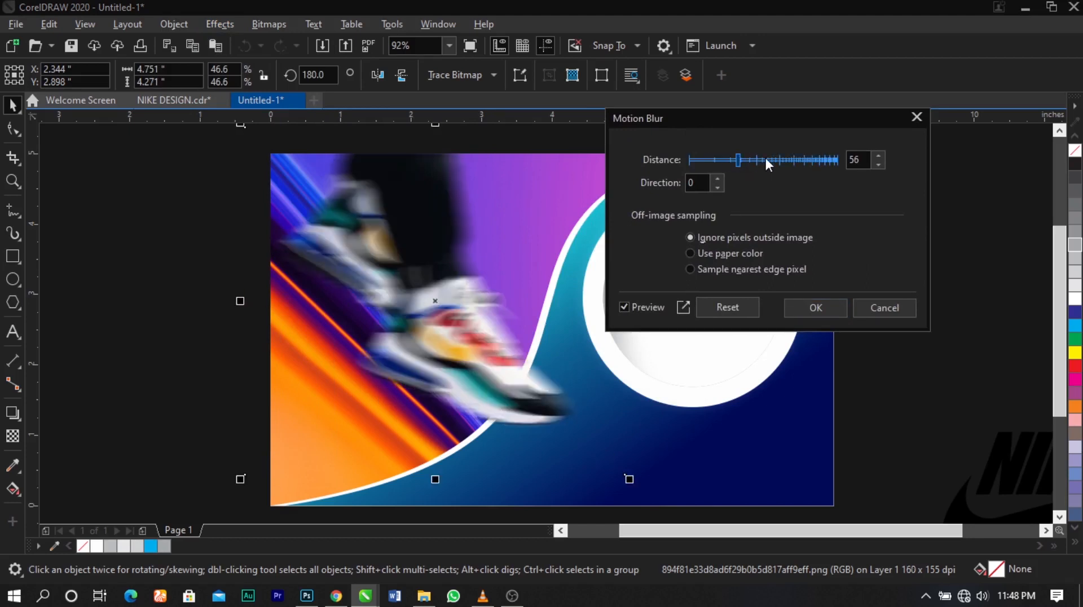
{"action": "left_click", "coordinate": [761, 161]}
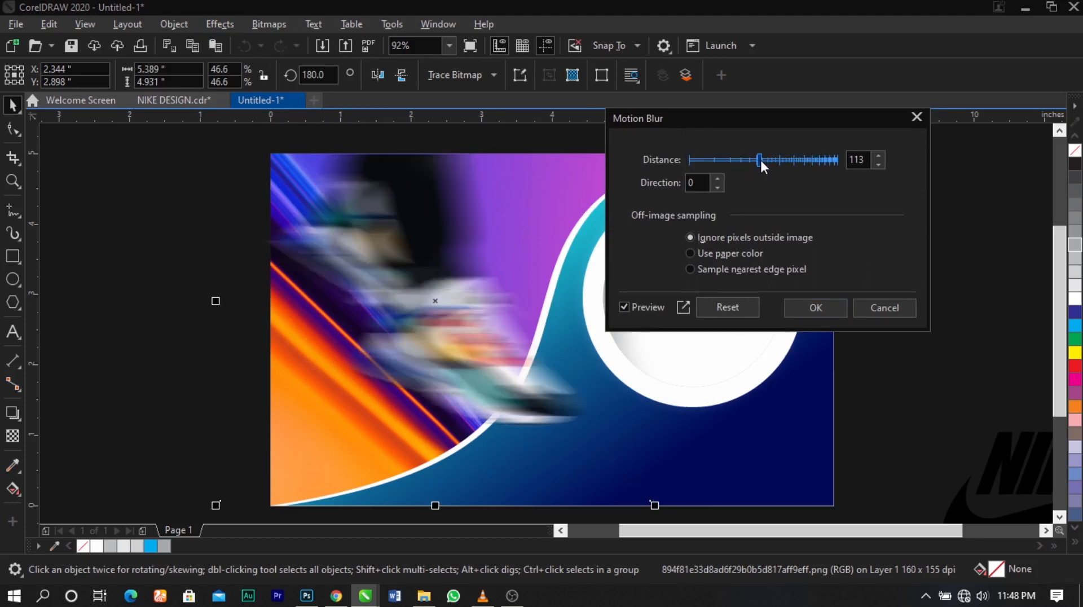
{"action": "left_click", "coordinate": [768, 161]}
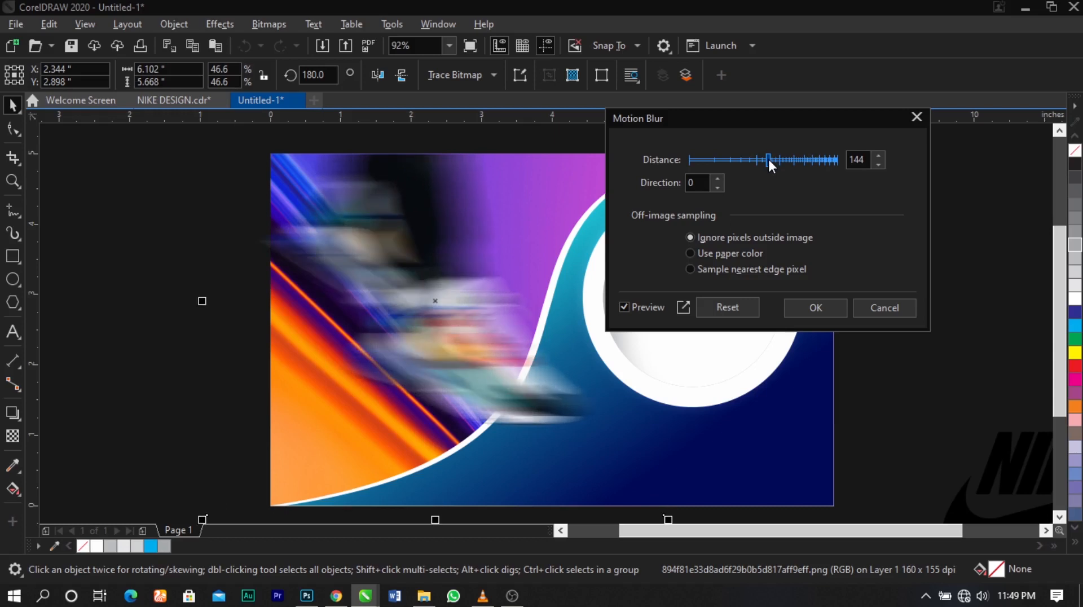
{"action": "left_click_drag", "start_coordinate": [770, 159], "coordinate": [773, 161]}
{"action": "left_click", "coordinate": [804, 306]}
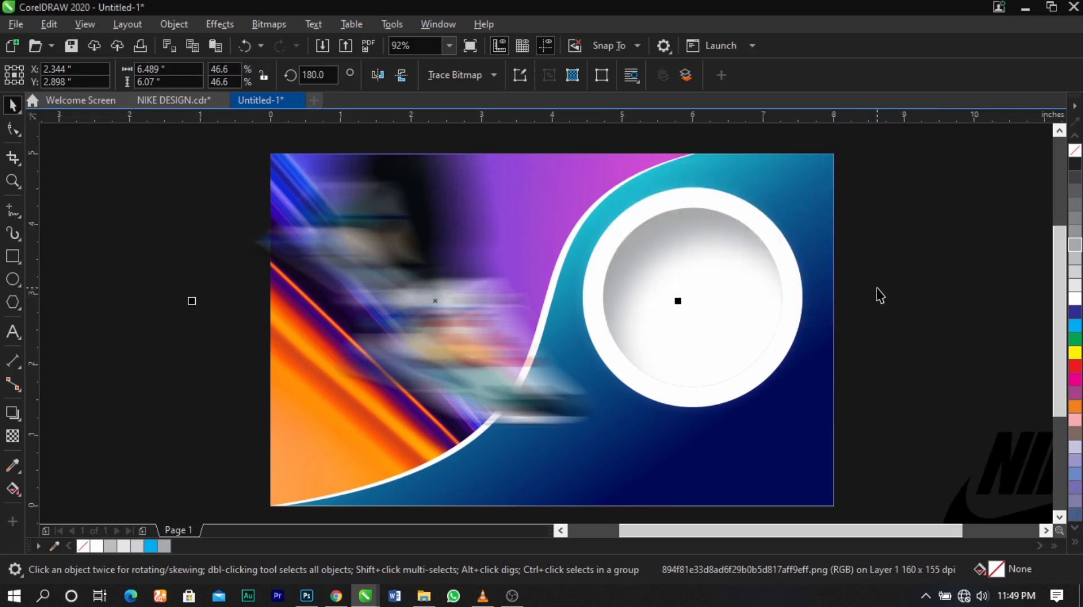
Place an unblurred copy of the sneaker image directly over the motion-blurred one and deselect it
{"action": "key", "text": "ctrl+z"}
{"action": "key", "text": "Escape"}
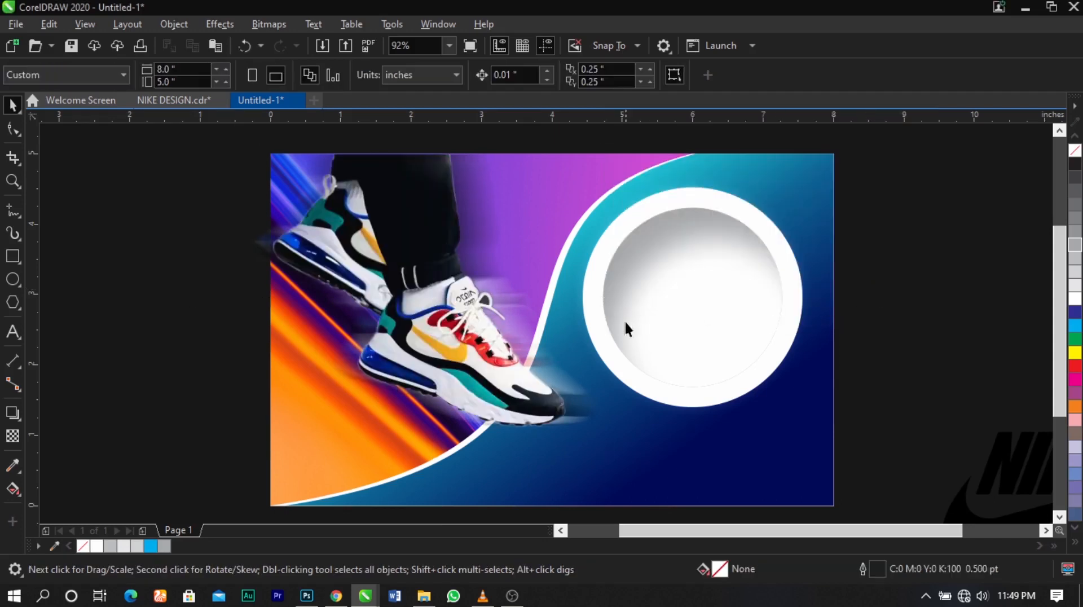
{"action": "scroll", "coordinate": [469, 276], "scroll_direction": "up", "scroll_amount": 3}
{"action": "scroll", "coordinate": [552, 307], "scroll_direction": "down", "scroll_amount": 2}
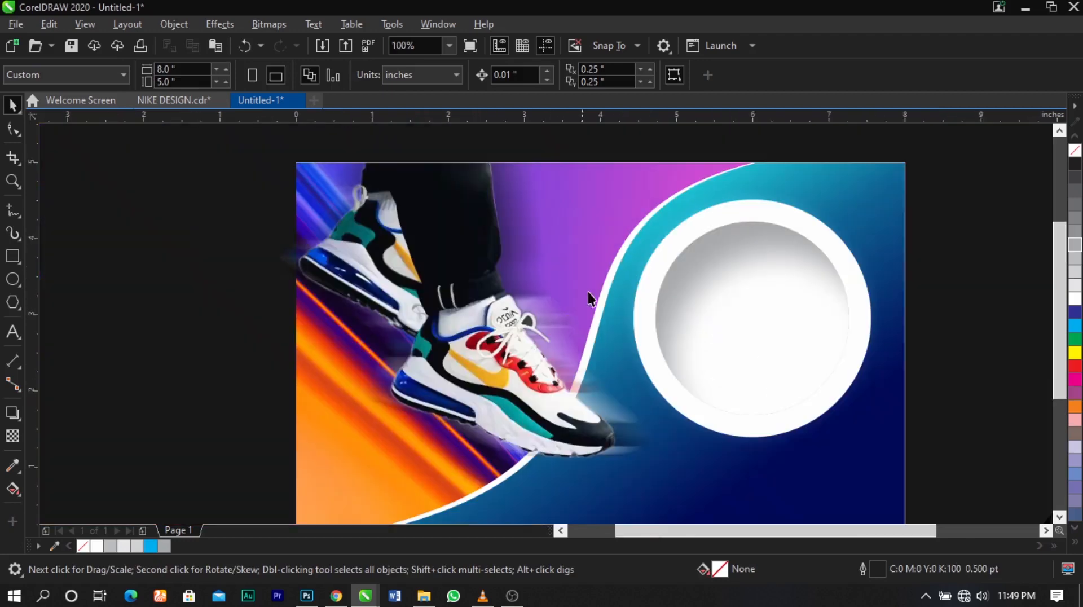
{"action": "scroll", "coordinate": [590, 404], "scroll_direction": "up", "scroll_amount": 2}
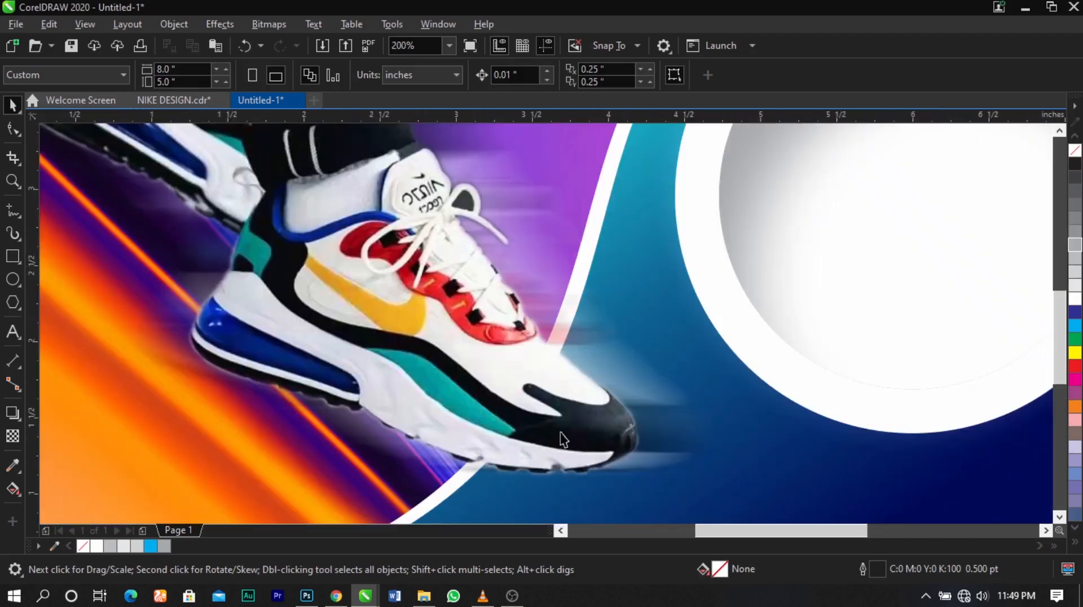
{"action": "scroll", "coordinate": [509, 300], "scroll_direction": "down", "scroll_amount": 2}
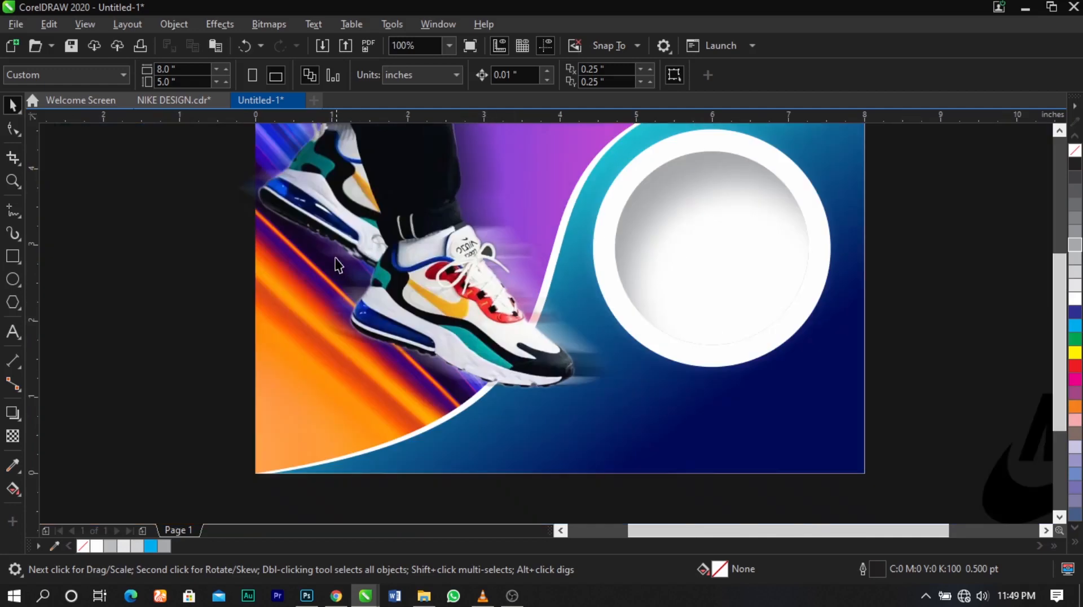
Trim the top edge of the unblurred sneaker image down to the page's top edge by moving its upper nodes
{"action": "scroll", "coordinate": [484, 297], "scroll_direction": "up", "scroll_amount": 1}
{"action": "scroll", "coordinate": [525, 284], "scroll_direction": "down", "scroll_amount": 2}
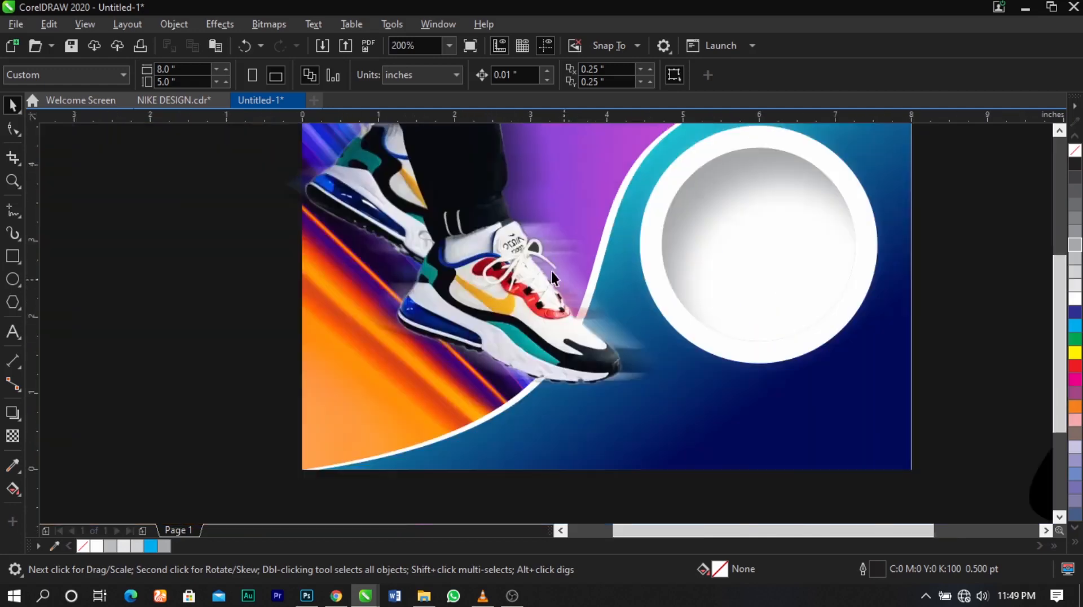
{"action": "left_click", "coordinate": [547, 223]}
{"action": "left_click", "coordinate": [412, 256]}
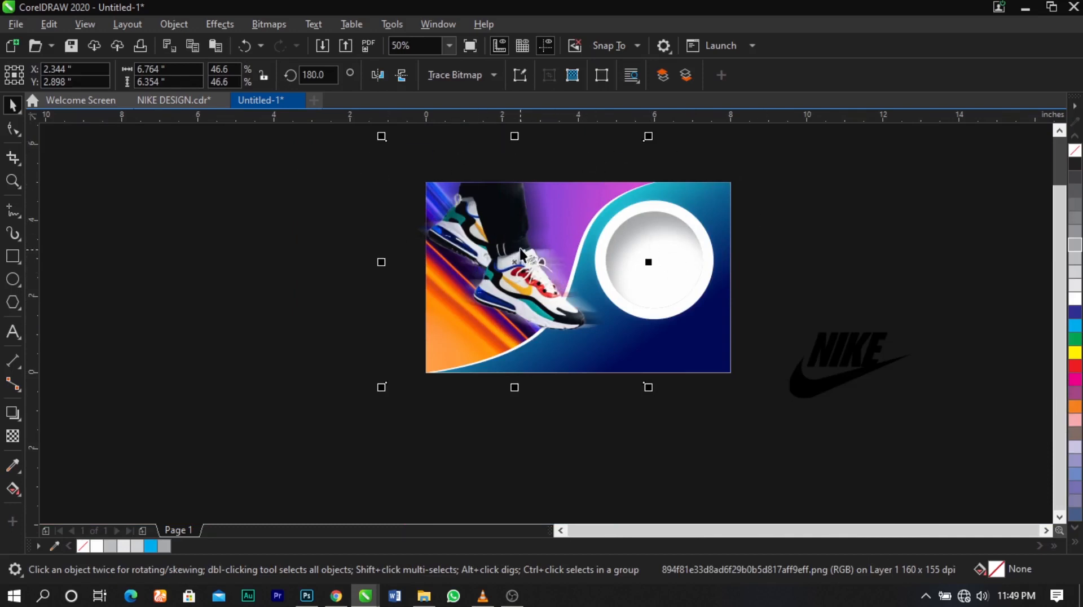
{"action": "scroll", "coordinate": [519, 249], "scroll_direction": "up", "scroll_amount": 2}
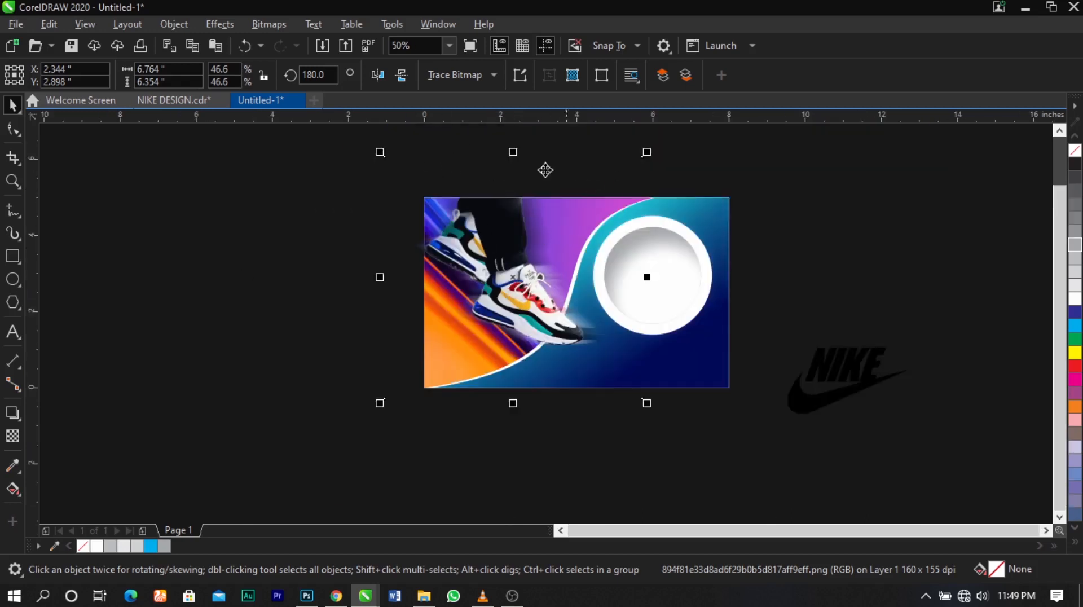
{"action": "left_click", "coordinate": [12, 129]}
{"action": "left_click_drag", "start_coordinate": [365, 147], "coordinate": [659, 240]}
{"action": "scroll", "coordinate": [633, 157], "scroll_direction": "up", "scroll_amount": 1}
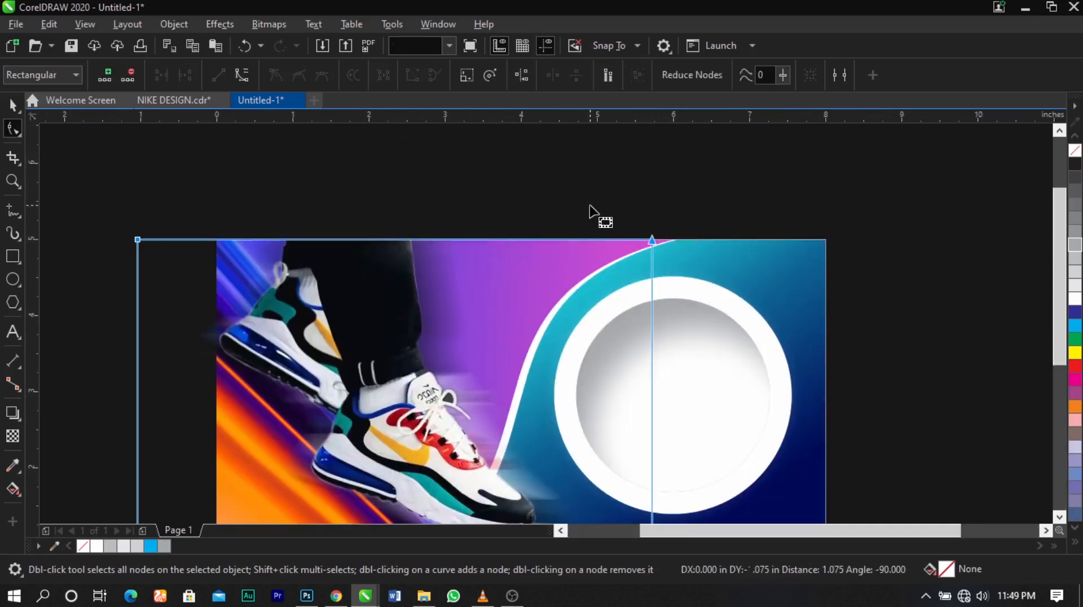
Trim the sneaker image's left and bottom edges to the page boundaries, making it about 5.733 by 5.0 inches, and deselect it
{"action": "scroll", "coordinate": [594, 213], "scroll_direction": "down", "scroll_amount": 1}
{"action": "left_click_drag", "start_coordinate": [464, 193], "coordinate": [276, 471]}
{"action": "scroll", "coordinate": [363, 431], "scroll_direction": "up", "scroll_amount": 1}
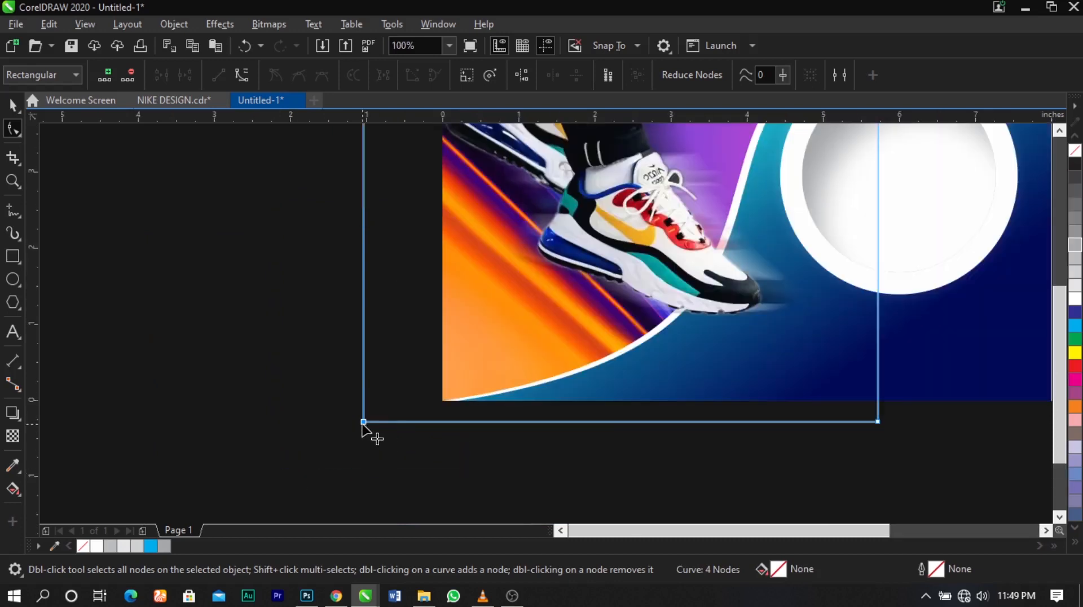
{"action": "left_click_drag", "start_coordinate": [364, 422], "coordinate": [442, 422]}
{"action": "left_click_drag", "start_coordinate": [418, 401], "coordinate": [878, 401]}
{"action": "left_click", "coordinate": [726, 433]}
{"action": "key", "text": "space"}
{"action": "key", "text": "F4"}
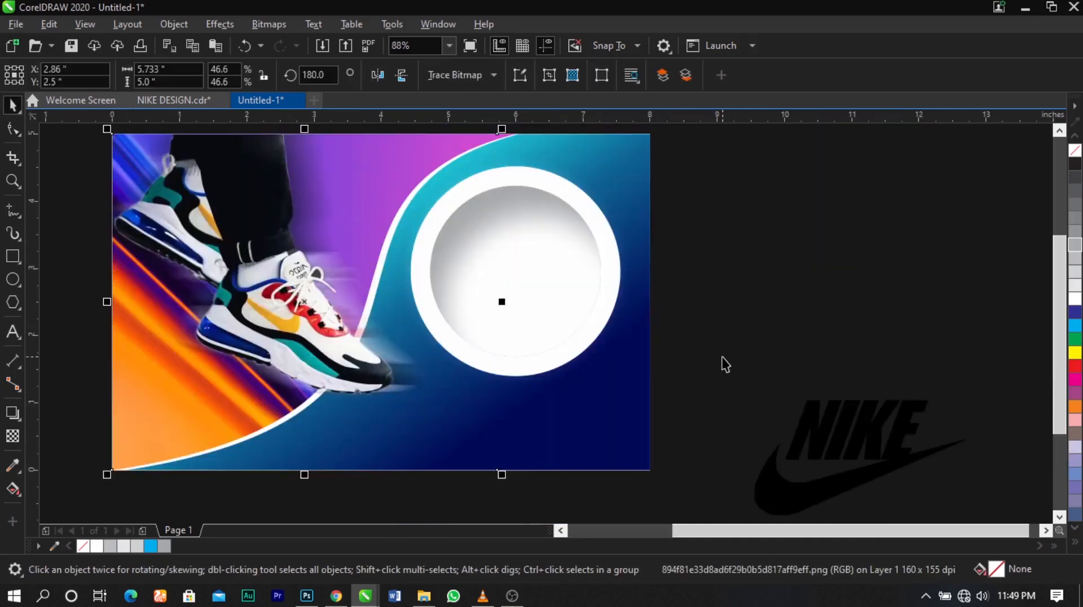
{"action": "left_click", "coordinate": [719, 352]}
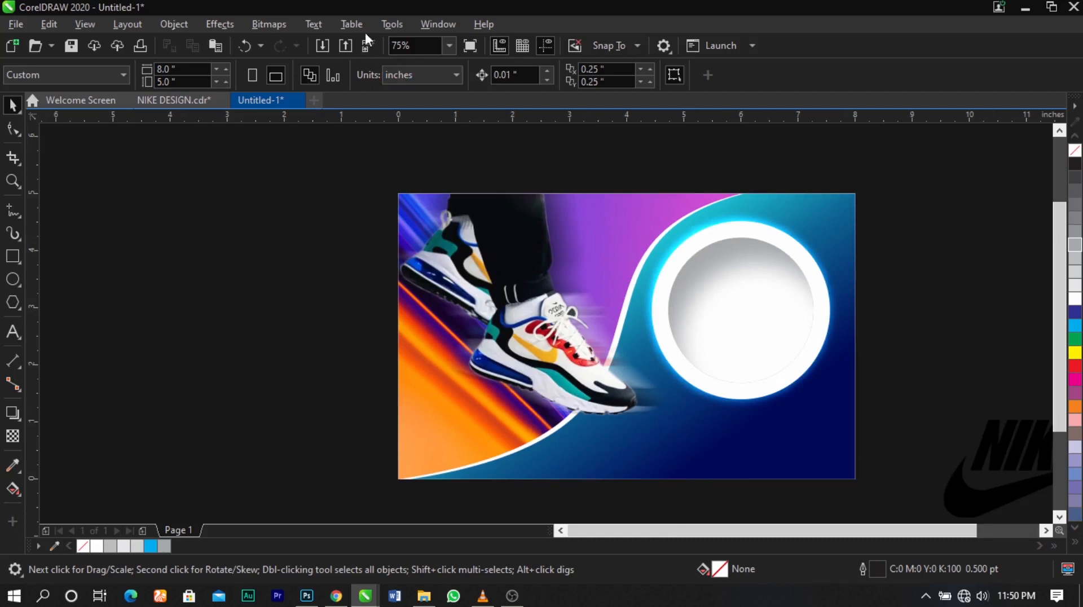
Run the Wizard.CreateCalendar macro from the CalendarWizard (CalendarWizard.gms) project and open the calendar year for editing
{"action": "left_click", "coordinate": [384, 27]}
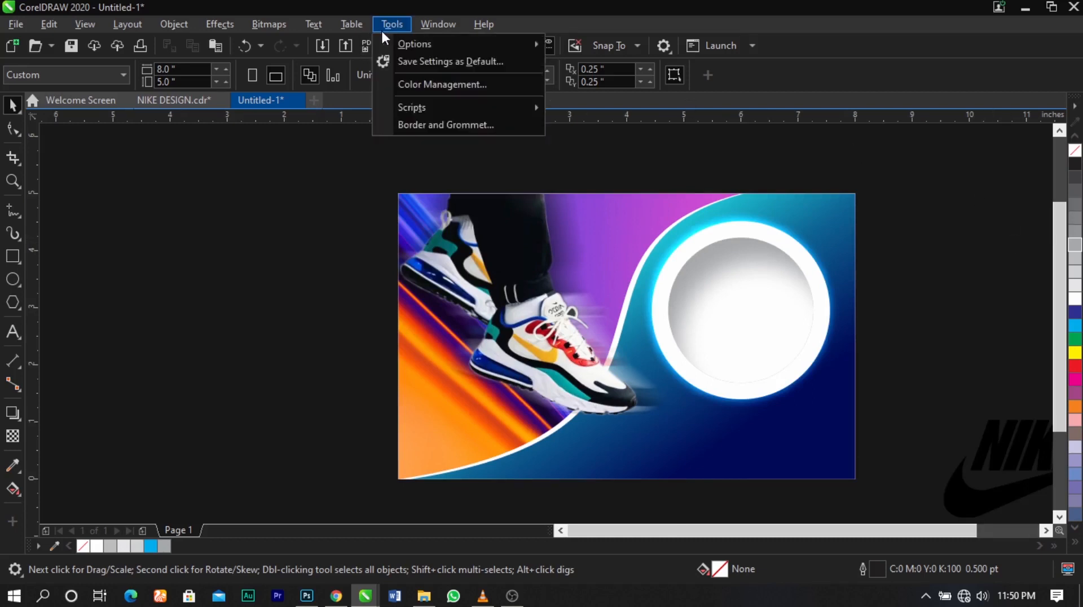
{"action": "mouse_move", "coordinate": [403, 105]}
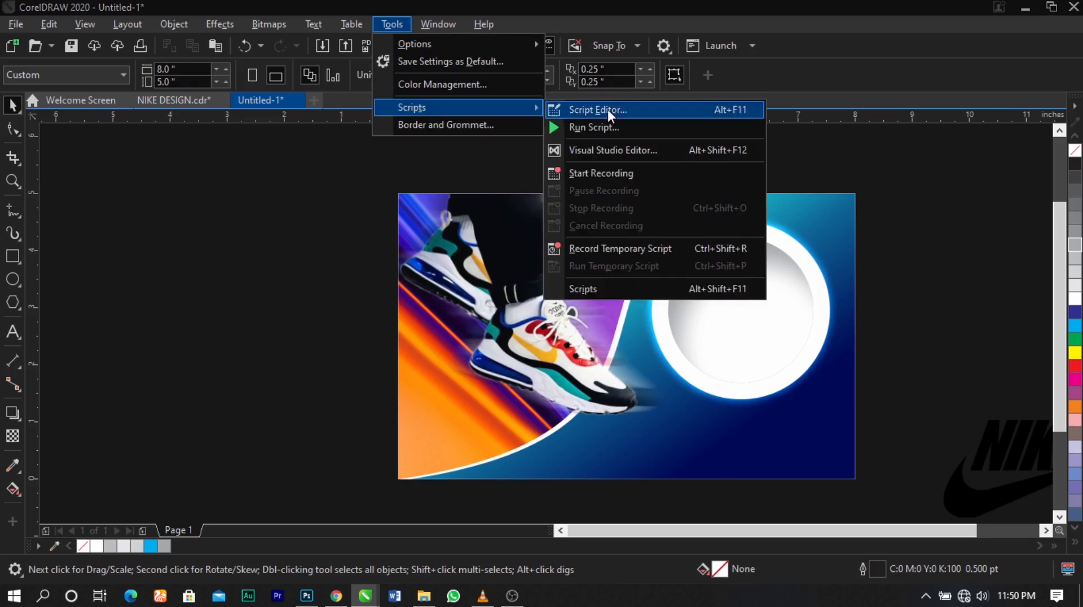
{"action": "left_click", "coordinate": [614, 127]}
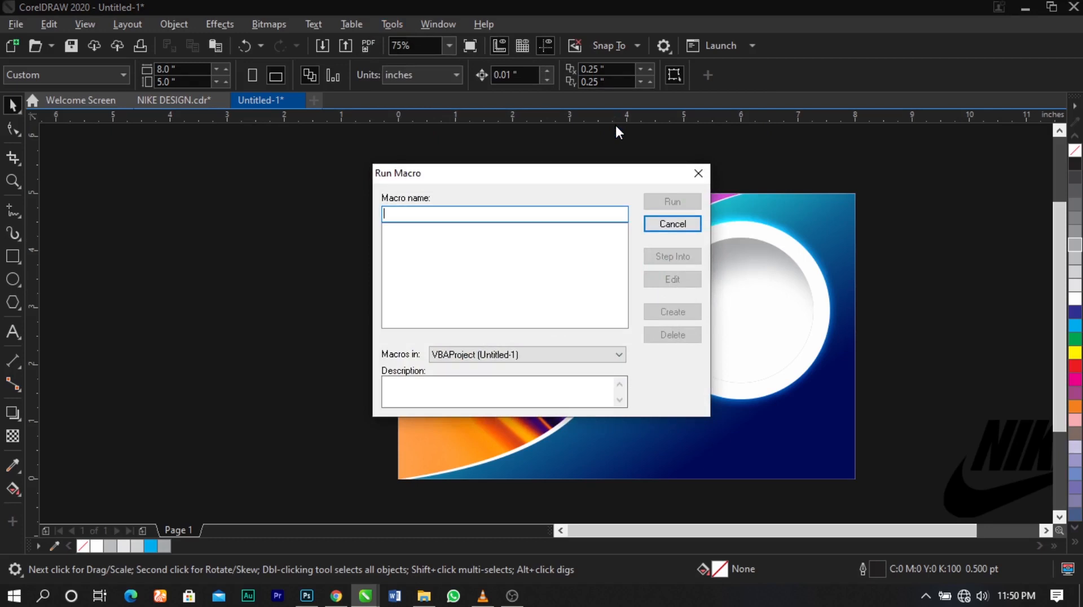
{"action": "left_click", "coordinate": [574, 360]}
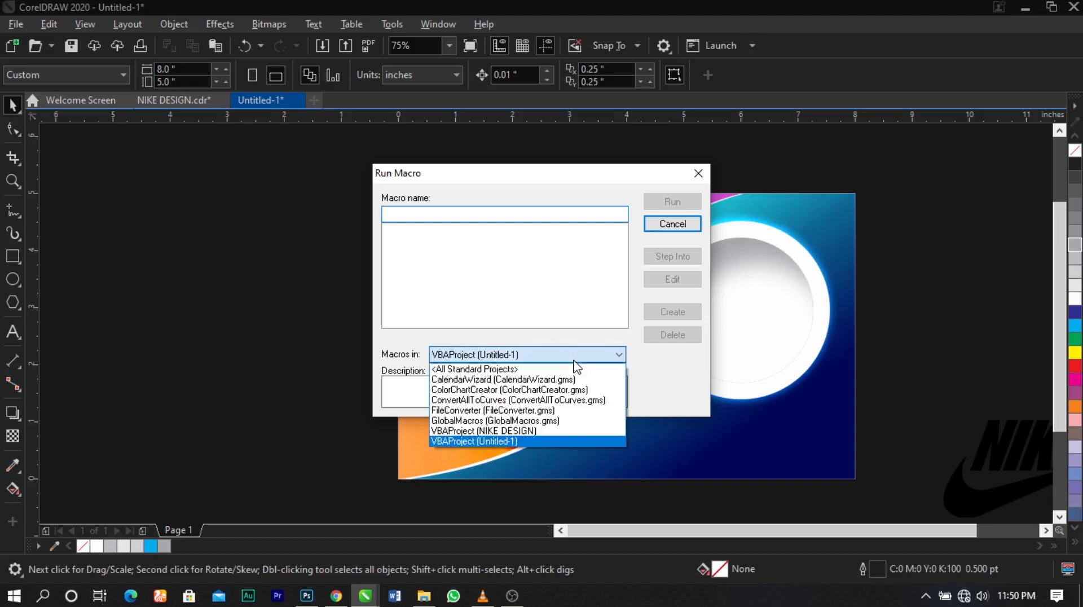
{"action": "left_click", "coordinate": [516, 383]}
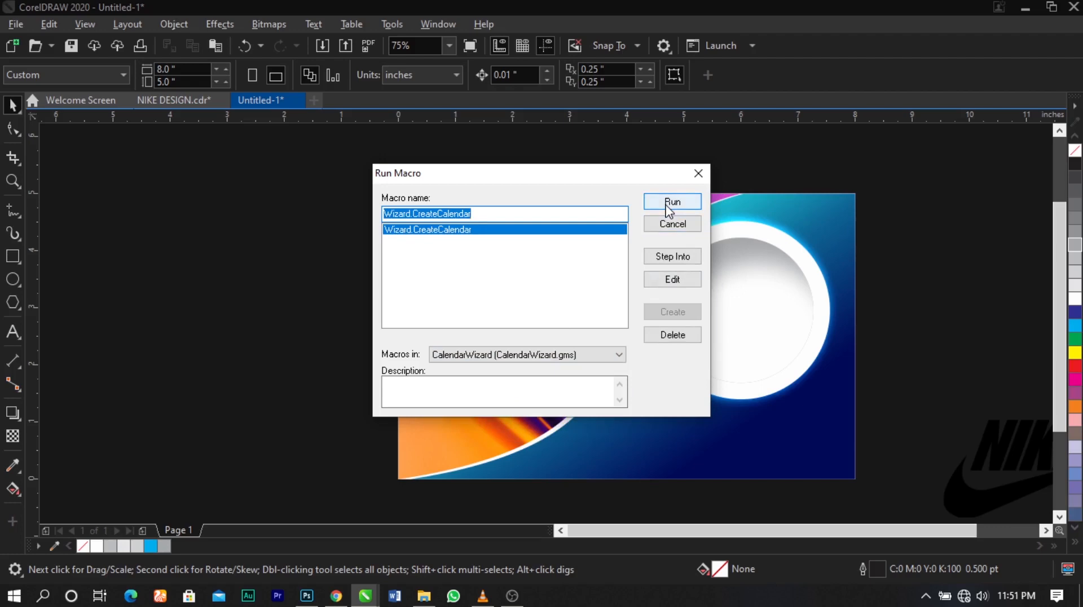
{"action": "left_click", "coordinate": [668, 208]}
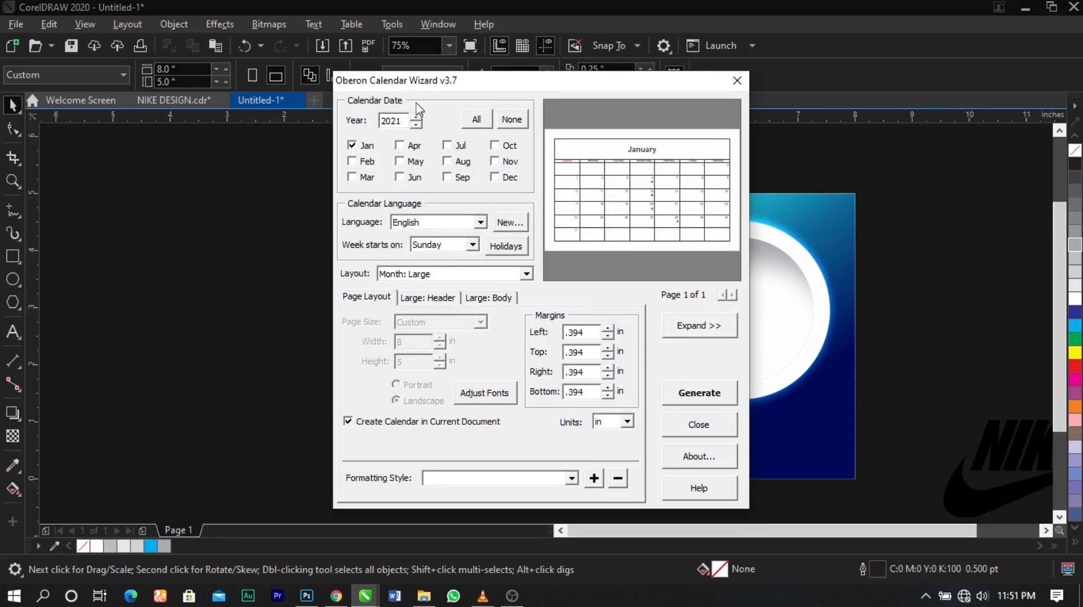
{"action": "left_click_drag", "start_coordinate": [401, 121], "coordinate": [380, 123]}
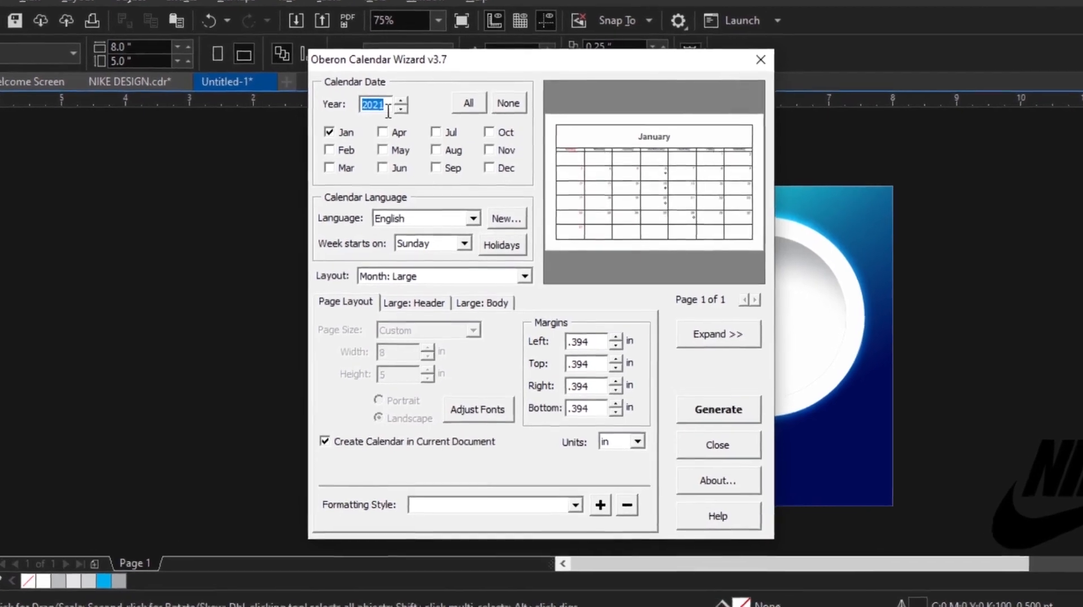
Set the calendar year to 2021
{"action": "left_click", "coordinate": [415, 117]}
{"action": "left_click", "coordinate": [382, 81]}
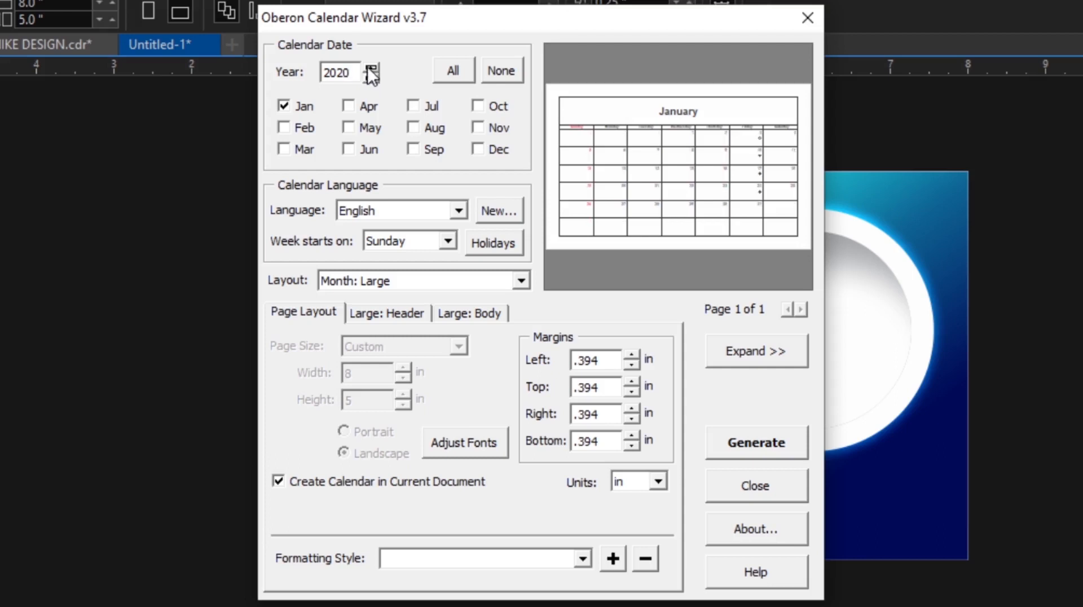
{"action": "left_click", "coordinate": [367, 67]}
Preview the available month and year layouts and choose "Year: Image + 12 Small [Left]" for the calendar
{"action": "left_click", "coordinate": [521, 282]}
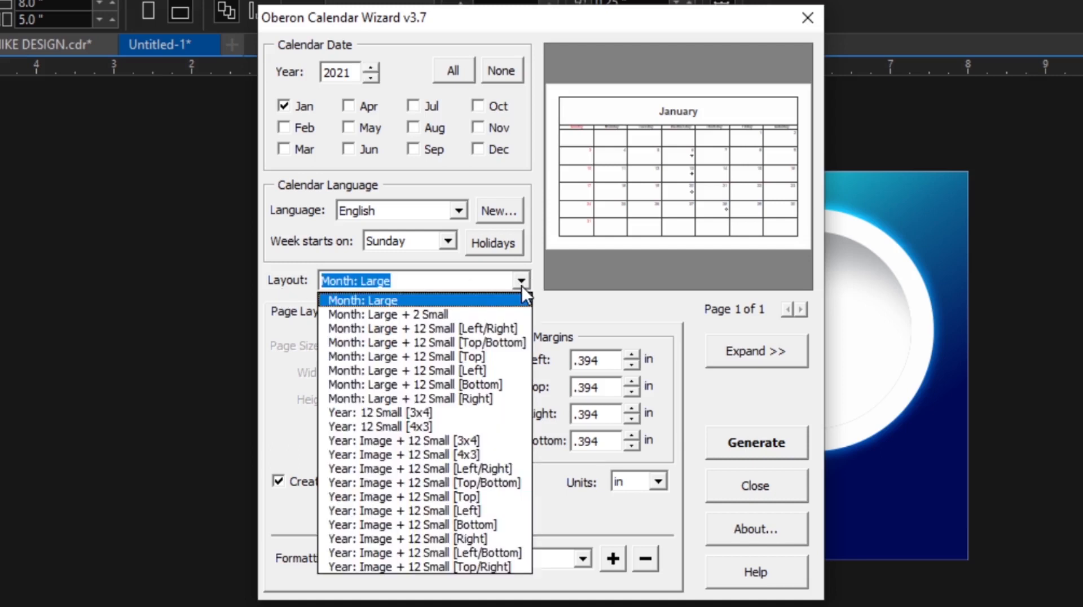
{"action": "key", "text": "Down"}
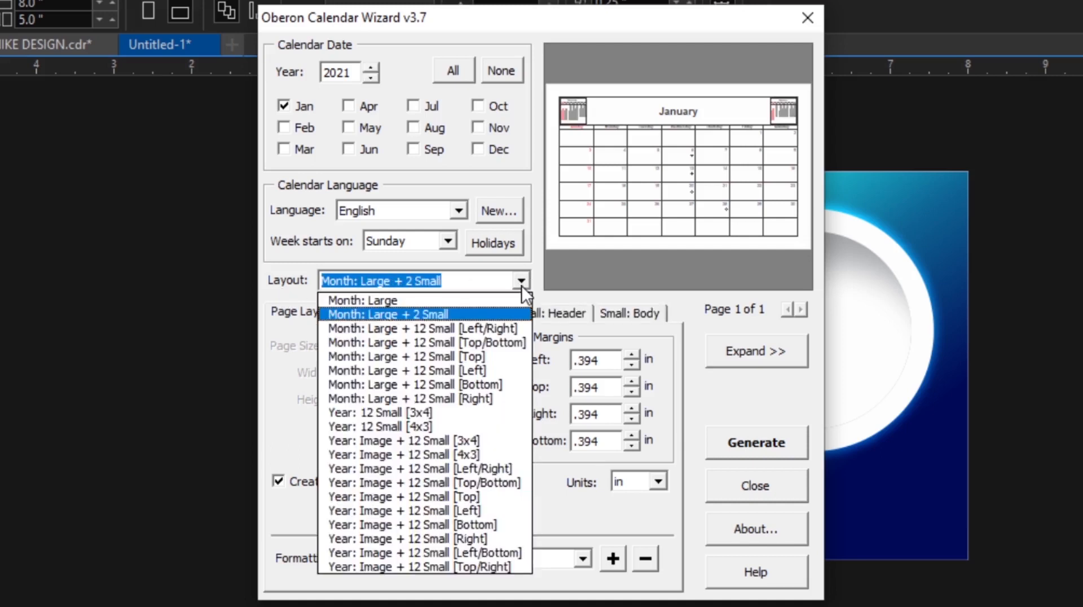
{"action": "key", "text": "Down"}
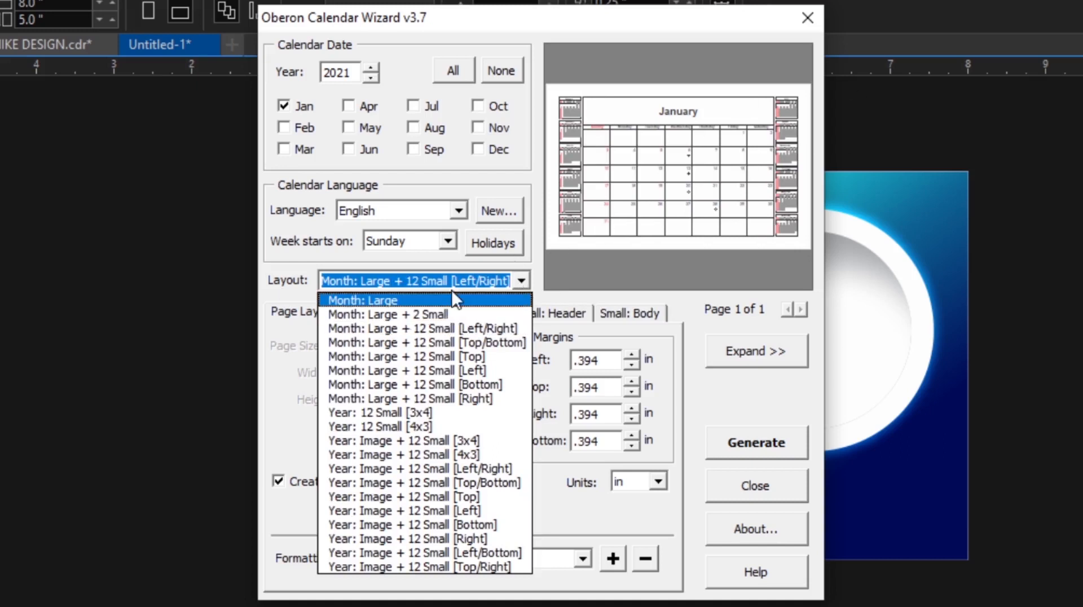
{"action": "key", "text": "Down"}
{"action": "key", "text": "Down"}
{"action": "key", "text": "Down"}
{"action": "key", "text": "Down"}
{"action": "key", "text": "Down"}
{"action": "key", "text": "Down"}
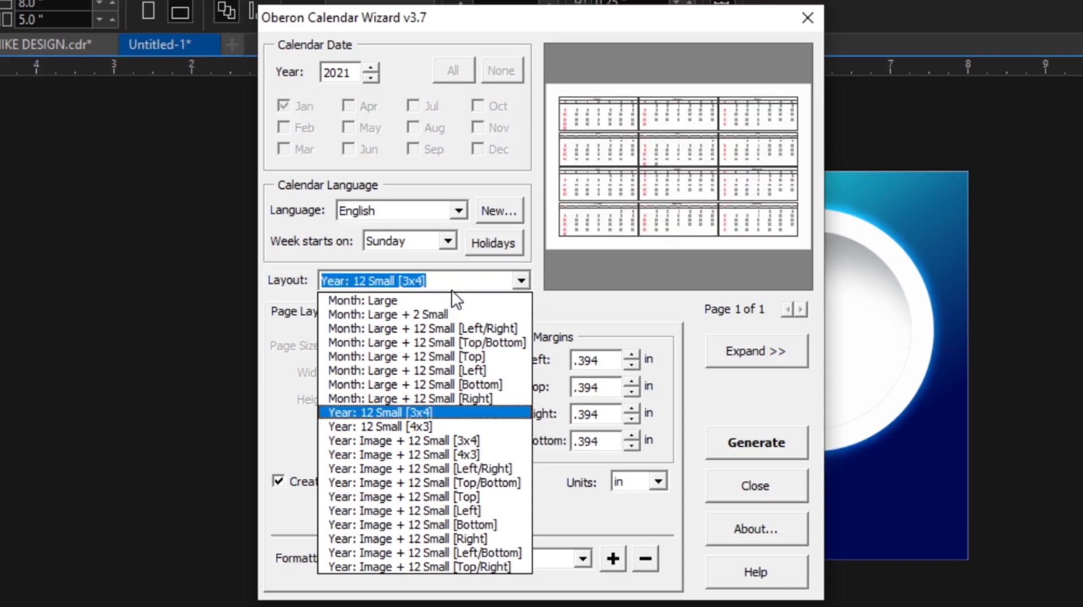
{"action": "key", "text": "Down"}
{"action": "key", "text": "Down"}
{"action": "key", "text": "Down"}
{"action": "key", "text": "Down"}
{"action": "key", "text": "Down"}
{"action": "key", "text": "Down"}
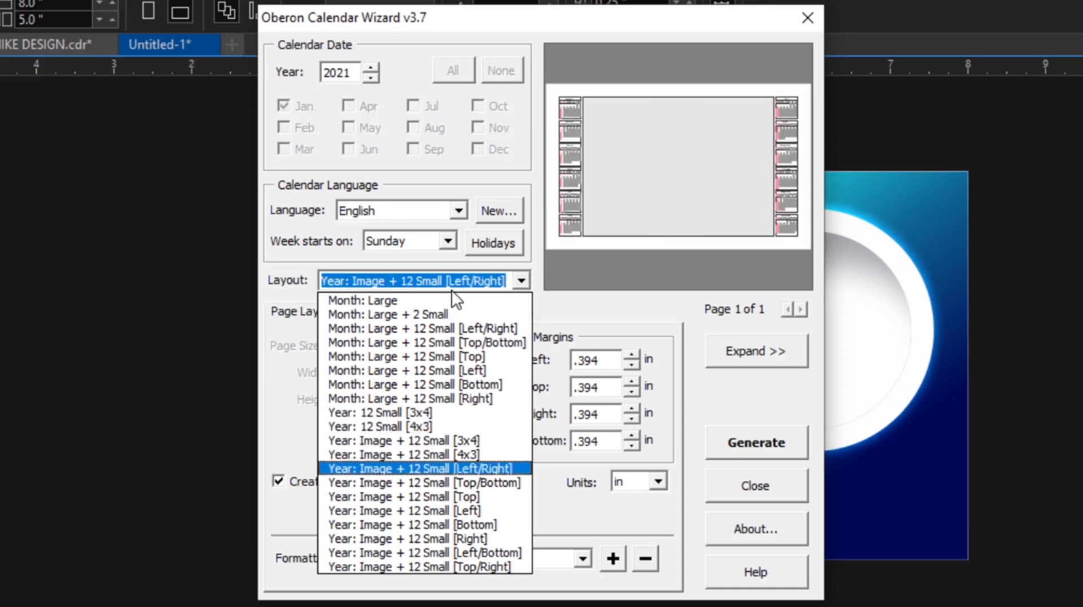
{"action": "key", "text": "Down"}
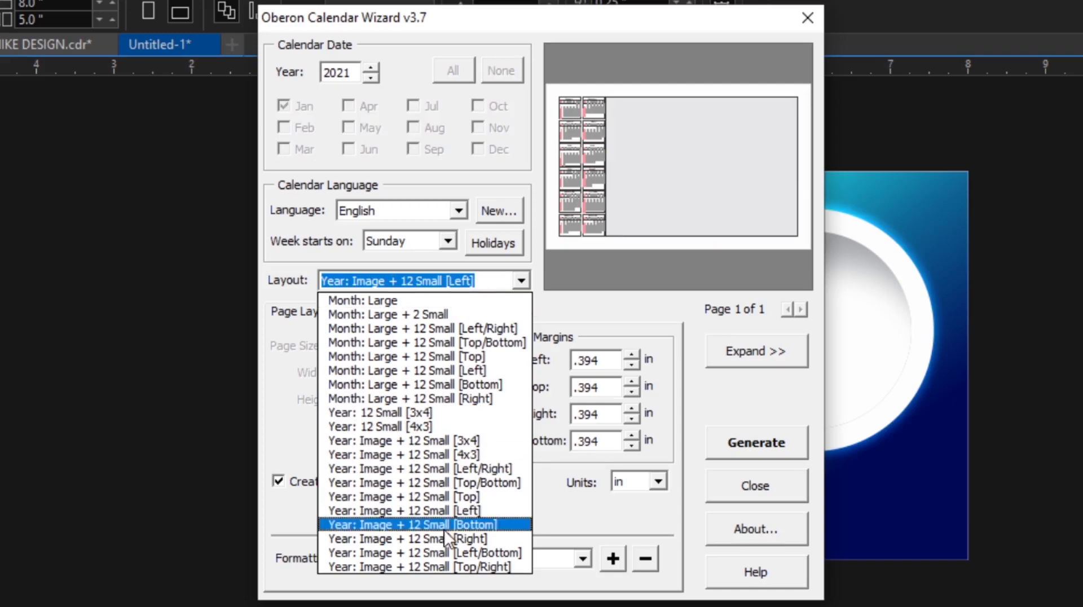
{"action": "left_click", "coordinate": [445, 510]}
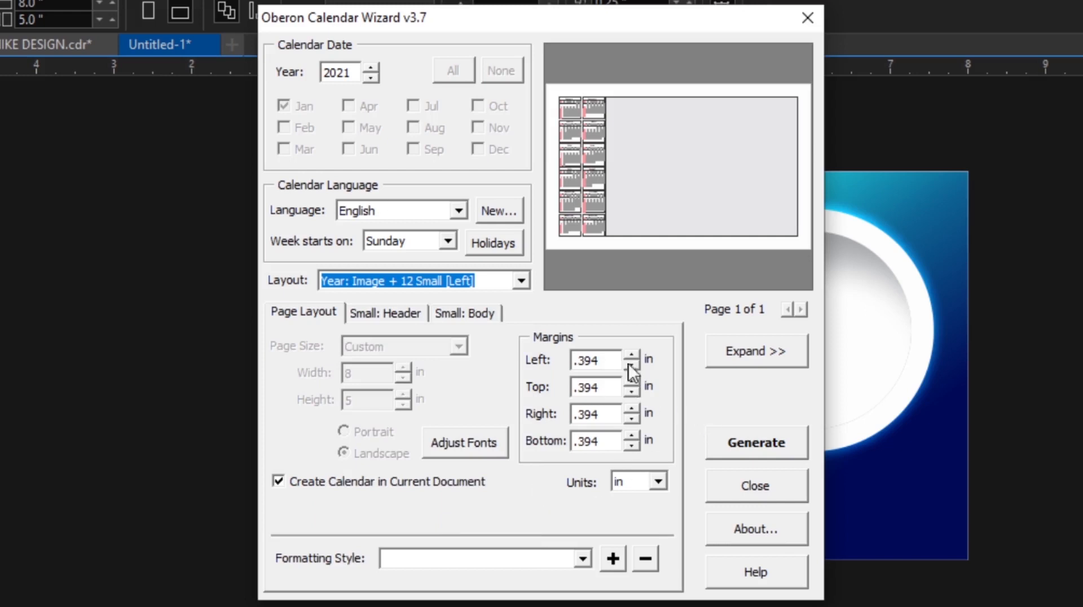
Set the calendar's bottom margin to .144 in
{"action": "left_click", "coordinate": [632, 436]}
{"action": "left_click", "coordinate": [632, 445]}
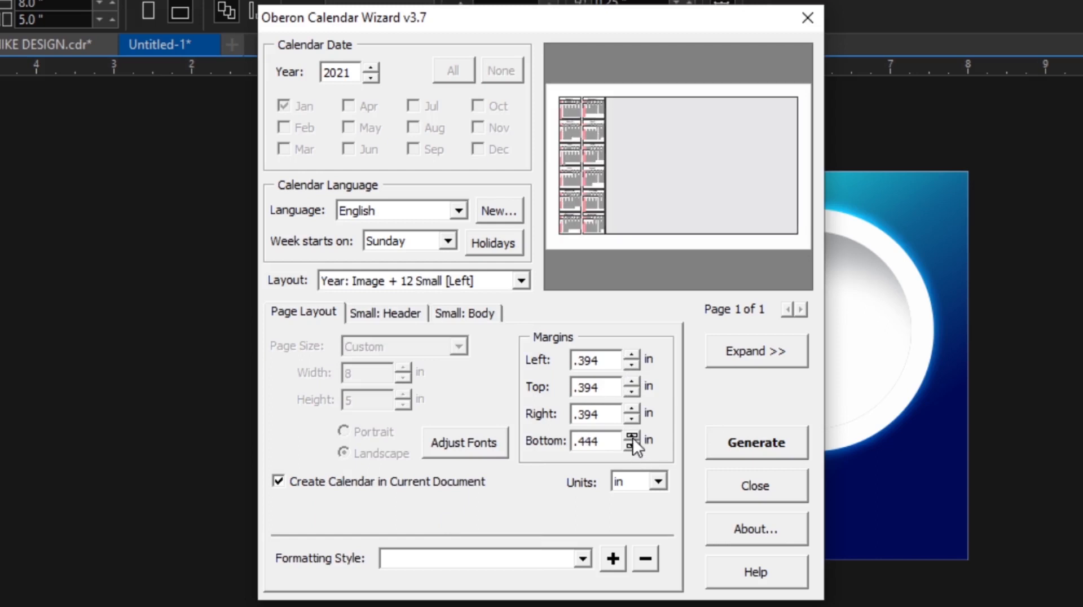
{"action": "left_click", "coordinate": [632, 438]}
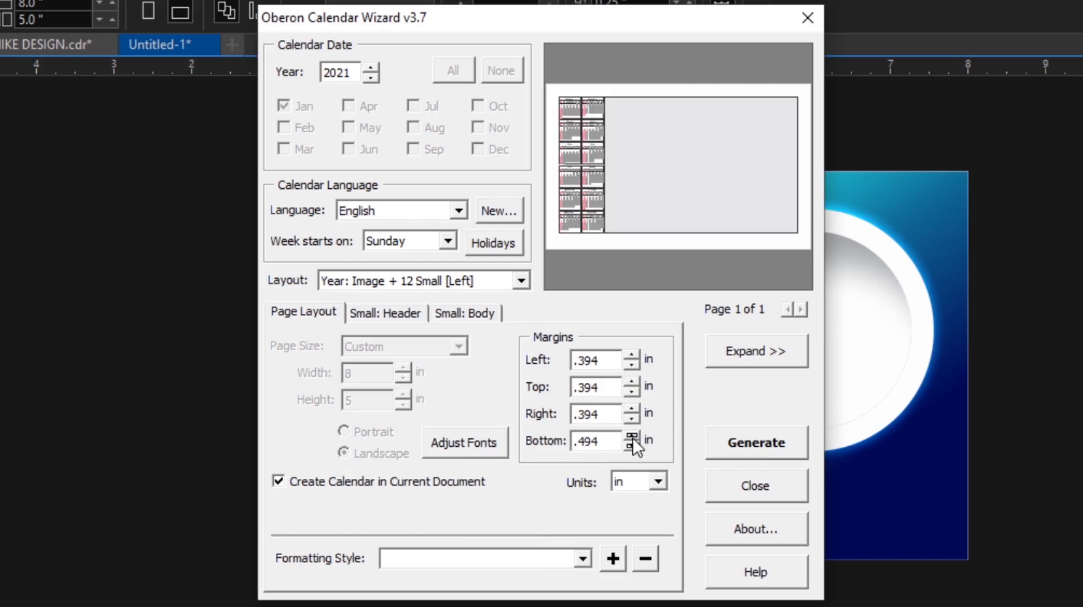
{"action": "double_click", "coordinate": [632, 446]}
{"action": "left_click", "coordinate": [632, 446]}
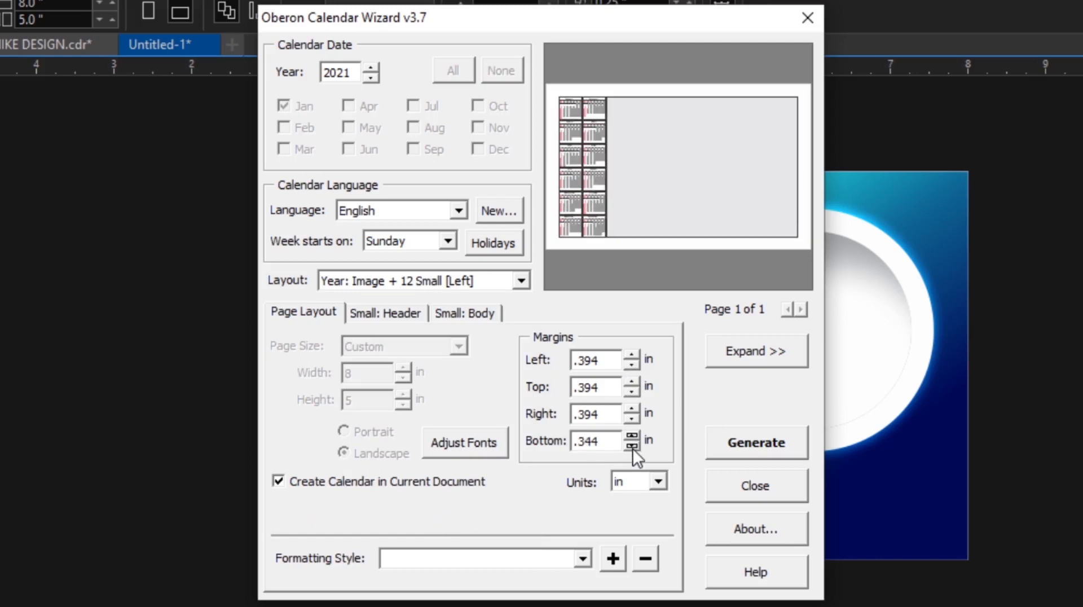
{"action": "left_click", "coordinate": [633, 446]}
{"action": "left_click", "coordinate": [632, 446]}
{"action": "left_click", "coordinate": [632, 446]}
{"action": "left_click", "coordinate": [632, 446]}
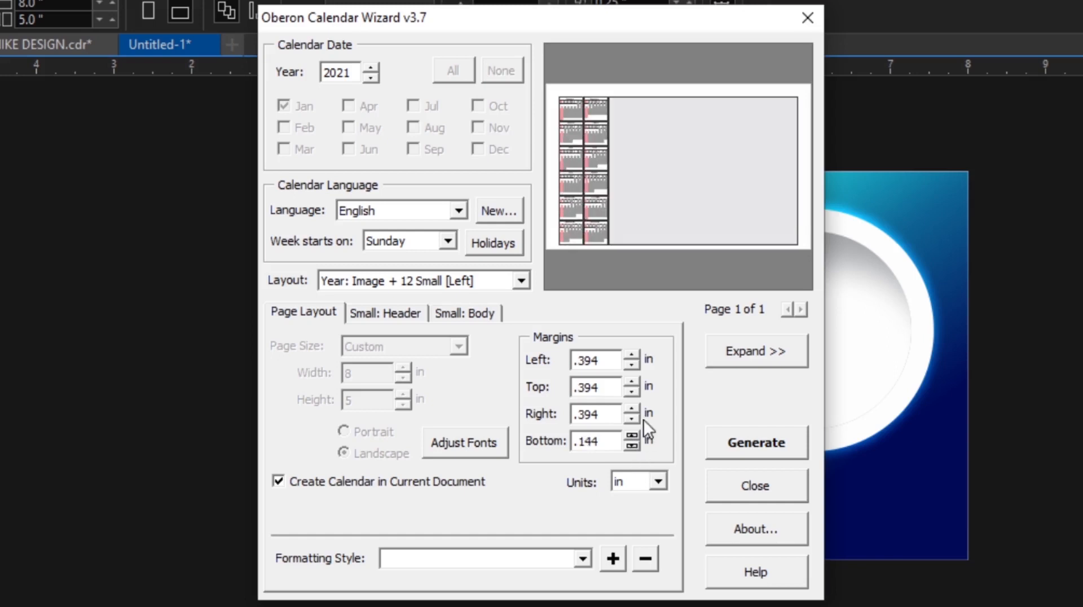
Set the calendar's right margin to .444 in
{"action": "left_click", "coordinate": [634, 419]}
{"action": "left_click", "coordinate": [634, 419]}
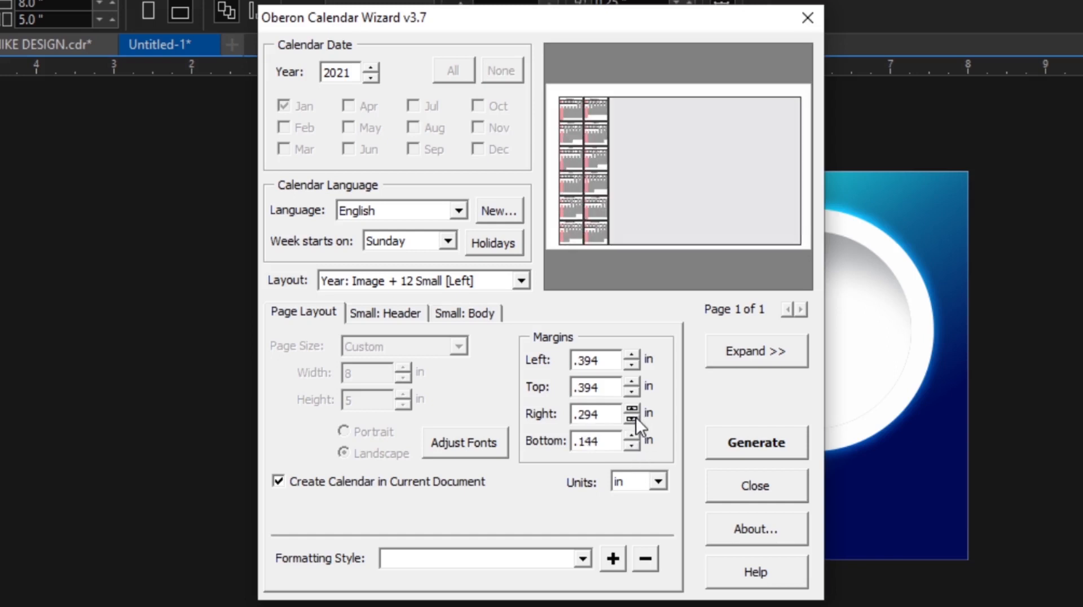
{"action": "left_click", "coordinate": [634, 408]}
{"action": "left_click", "coordinate": [634, 408]}
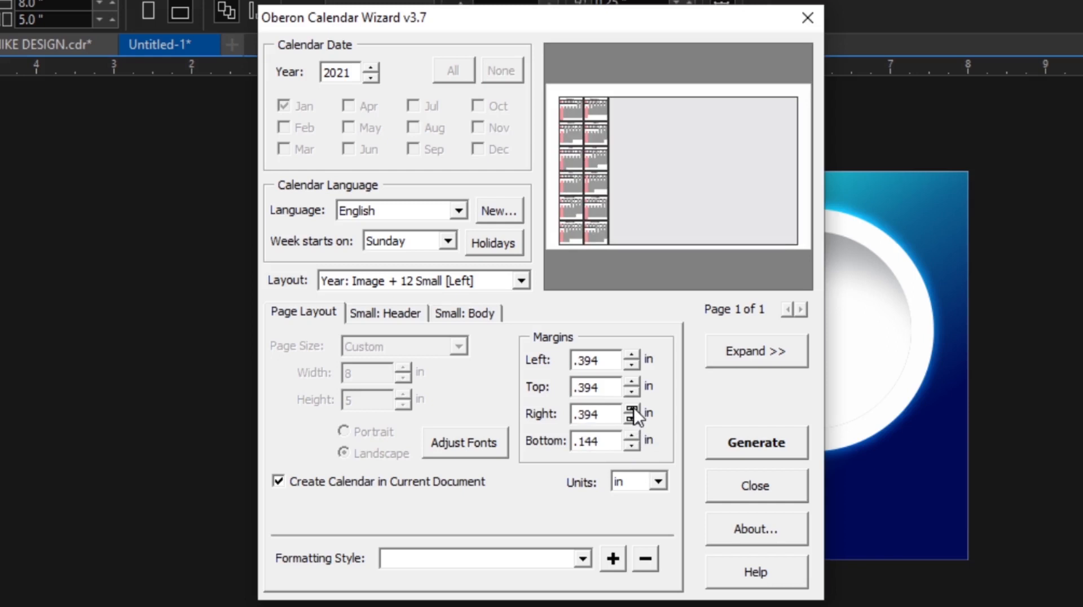
{"action": "left_click", "coordinate": [634, 409]}
Set the calendar's top margin to .244 in
{"action": "left_click", "coordinate": [631, 382]}
{"action": "left_click", "coordinate": [632, 382]}
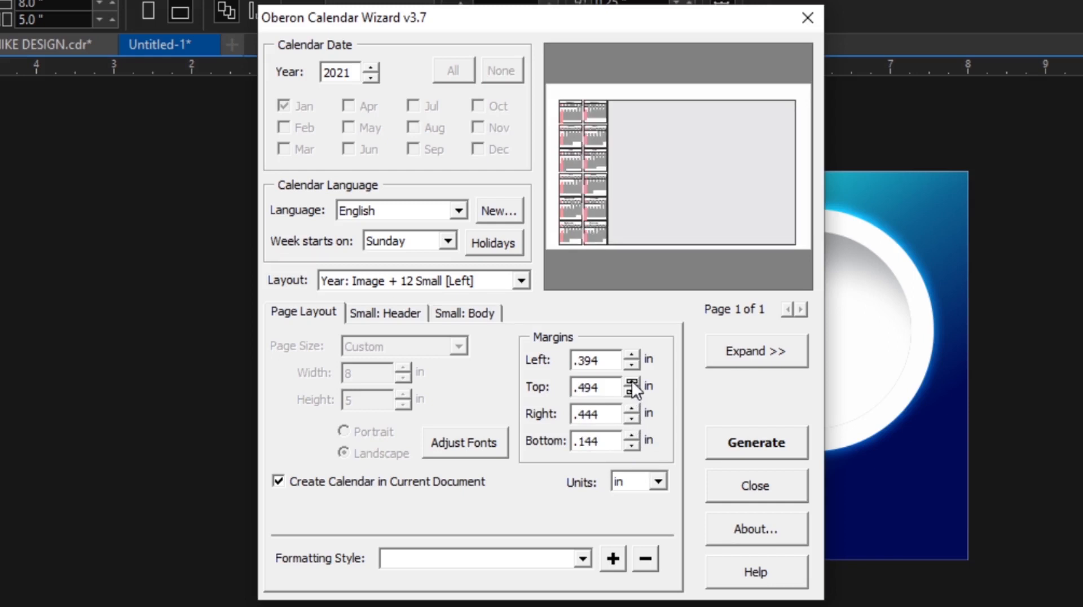
{"action": "left_click", "coordinate": [634, 393]}
{"action": "left_click", "coordinate": [634, 393]}
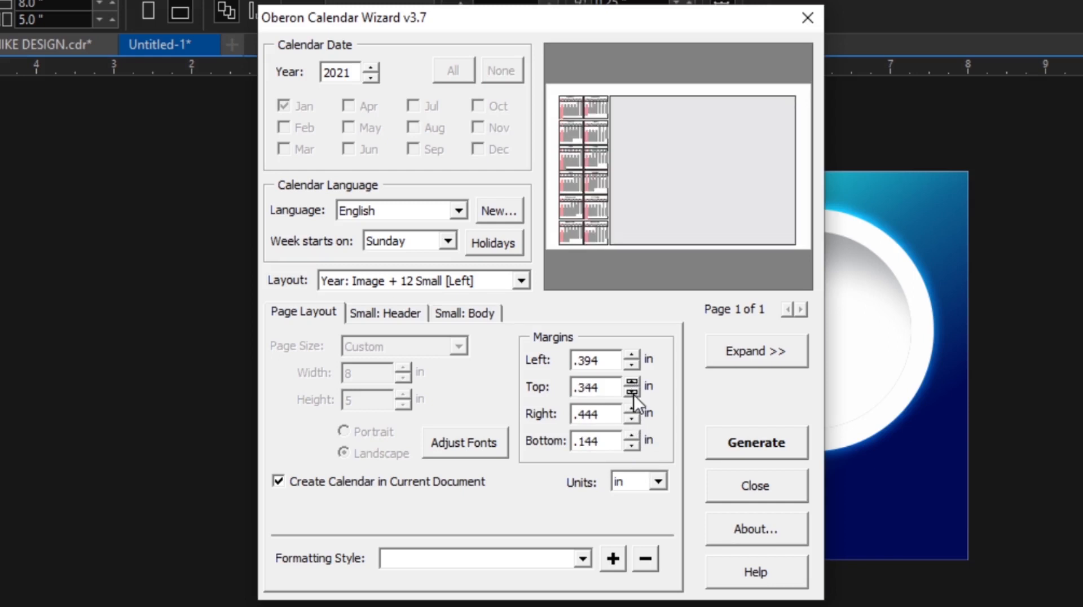
{"action": "left_click", "coordinate": [634, 393]}
{"action": "left_click", "coordinate": [634, 393]}
{"action": "left_click", "coordinate": [634, 393]}
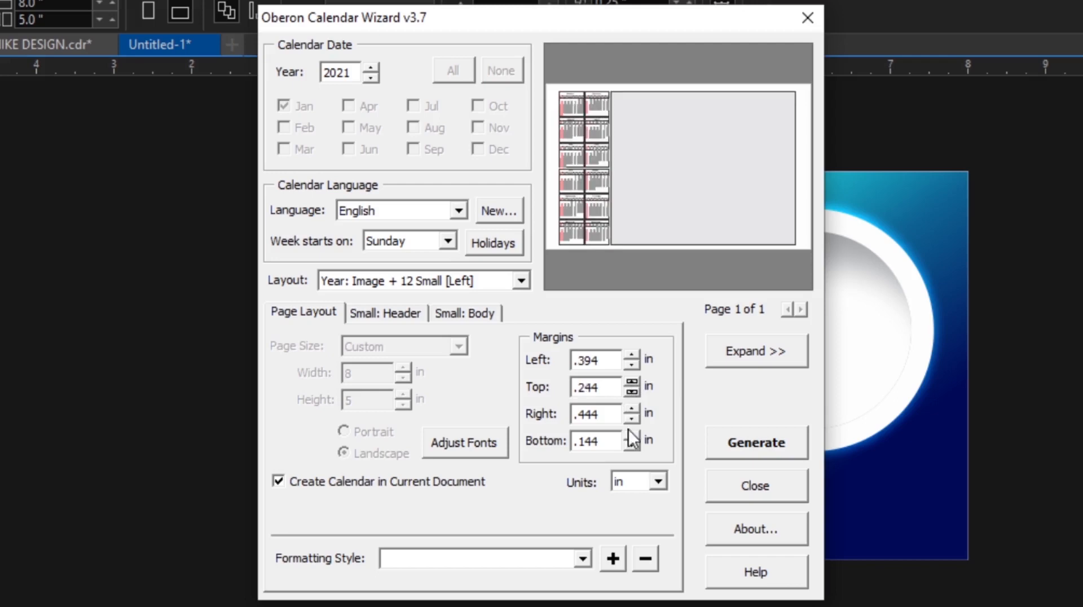
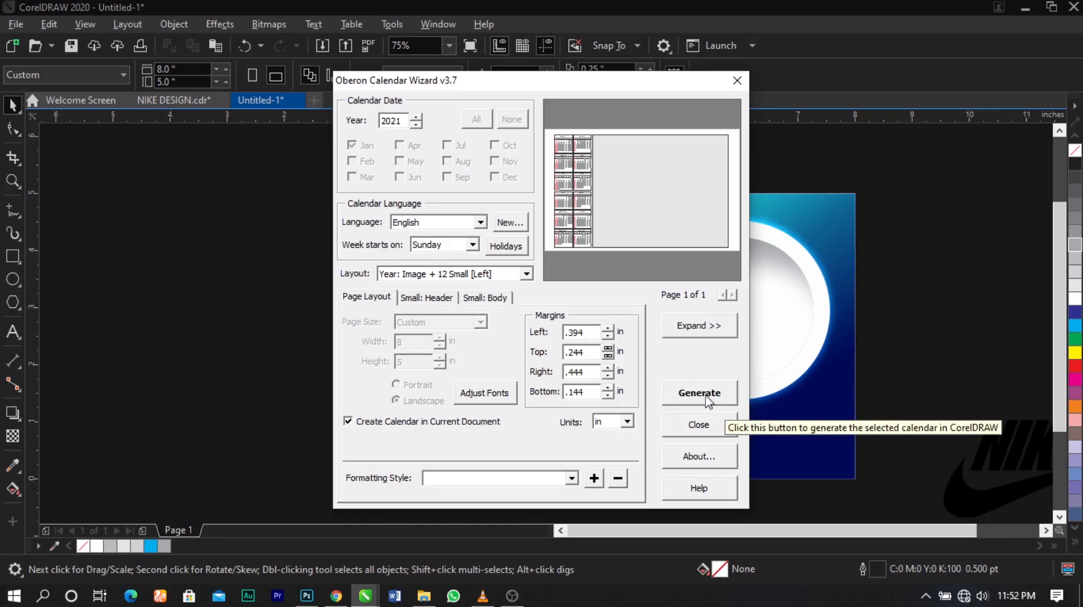
Generate the calendar in the current document and close the Calendar Wizard
{"action": "left_click", "coordinate": [707, 398]}
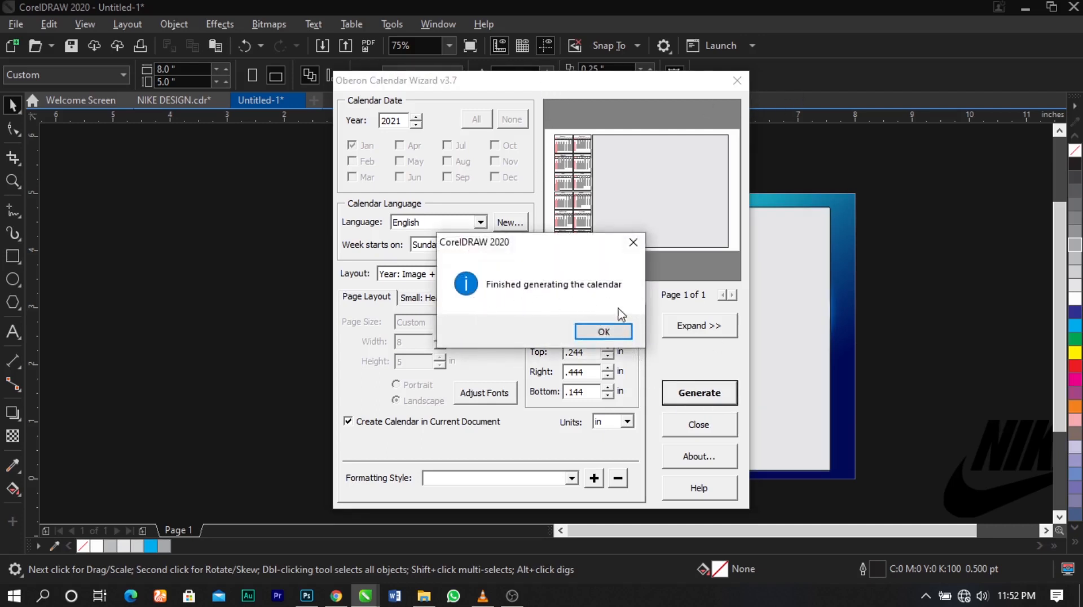
{"action": "left_click", "coordinate": [617, 334]}
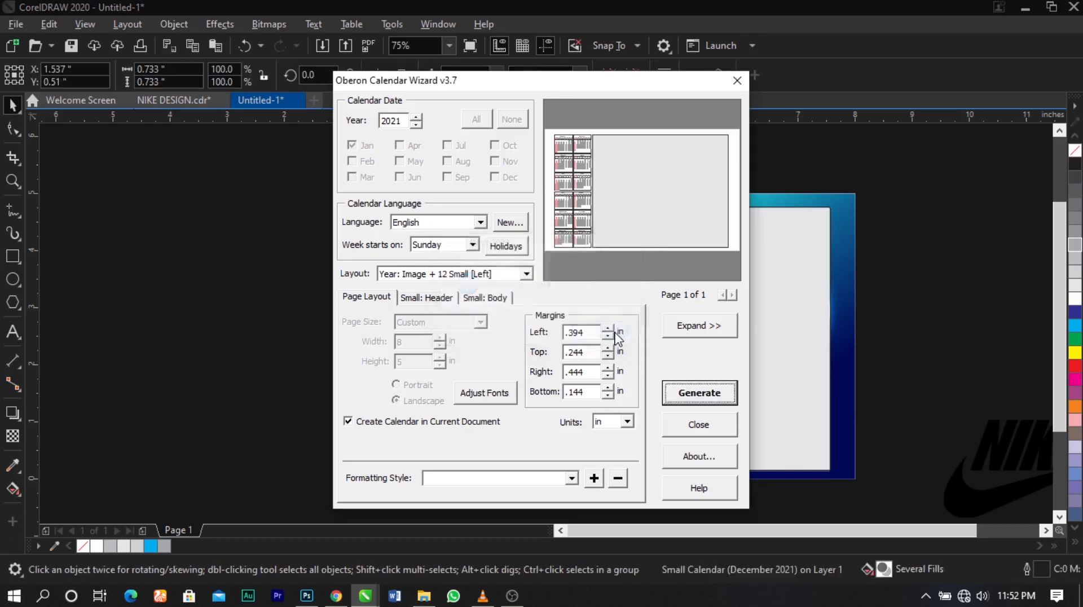
{"action": "left_click", "coordinate": [737, 81]}
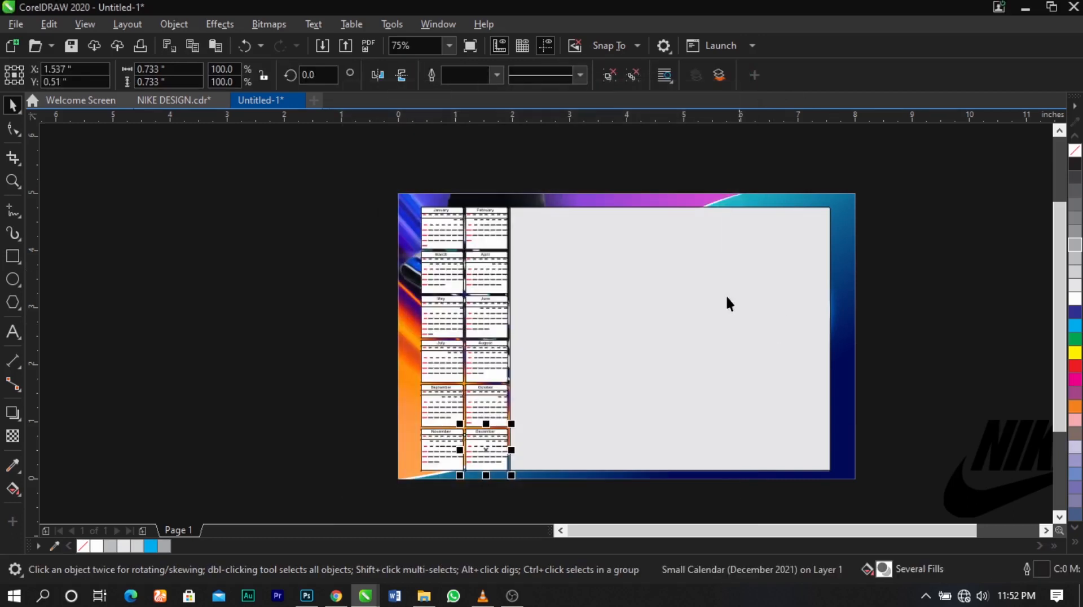
Delete the large grey image placeholder and move all twelve month calendars off the page, beside its left edge
{"action": "left_click", "coordinate": [657, 322]}
{"action": "key", "text": "Delete"}
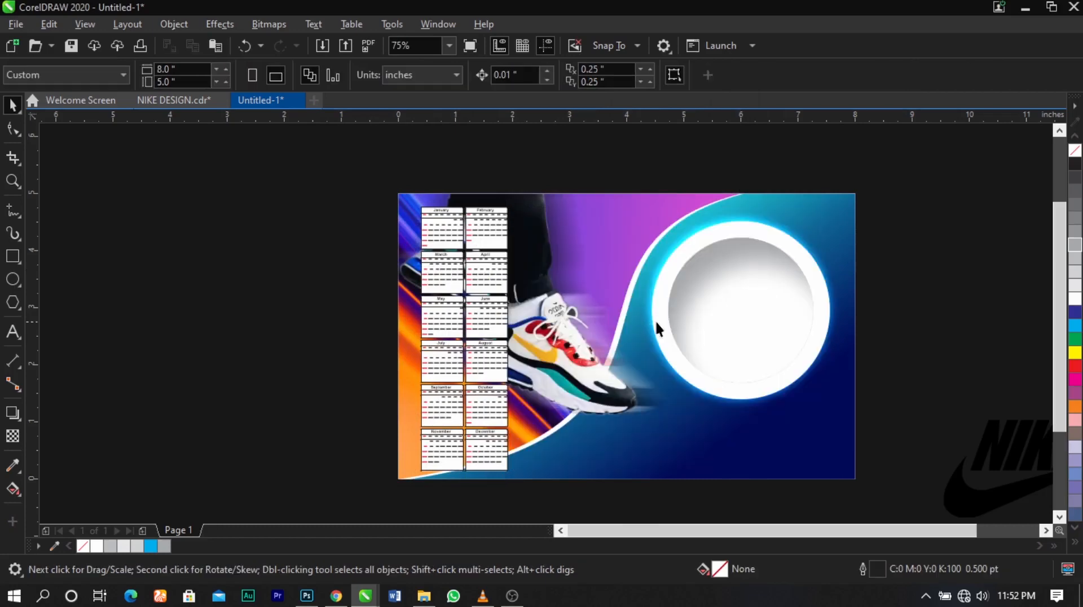
{"action": "left_click_drag", "start_coordinate": [347, 177], "coordinate": [518, 488]}
{"action": "left_click_drag", "start_coordinate": [474, 381], "coordinate": [354, 367]}
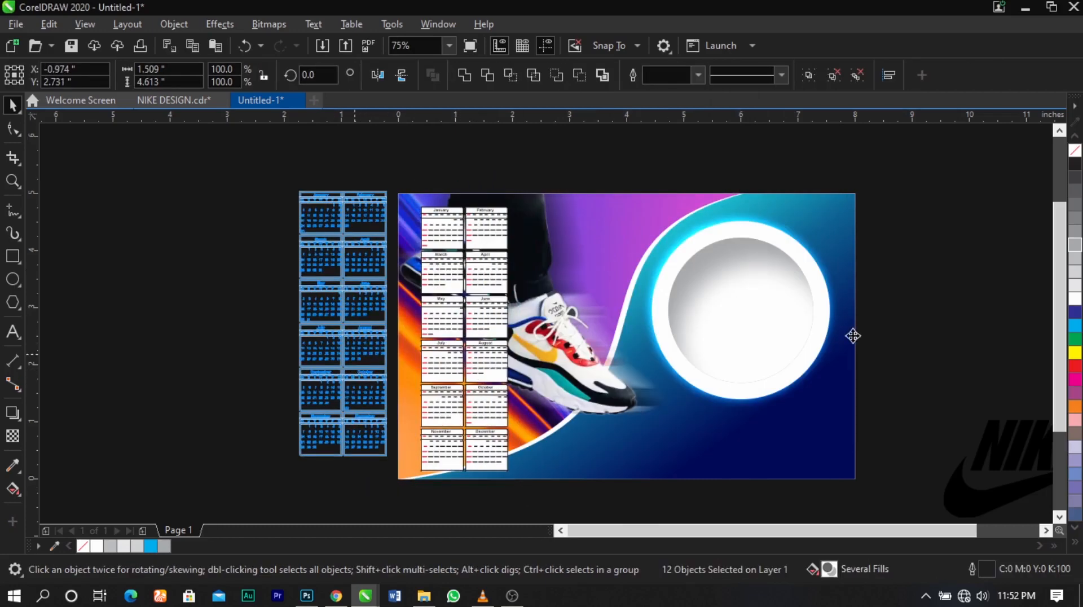
{"action": "left_click", "coordinate": [919, 317]}
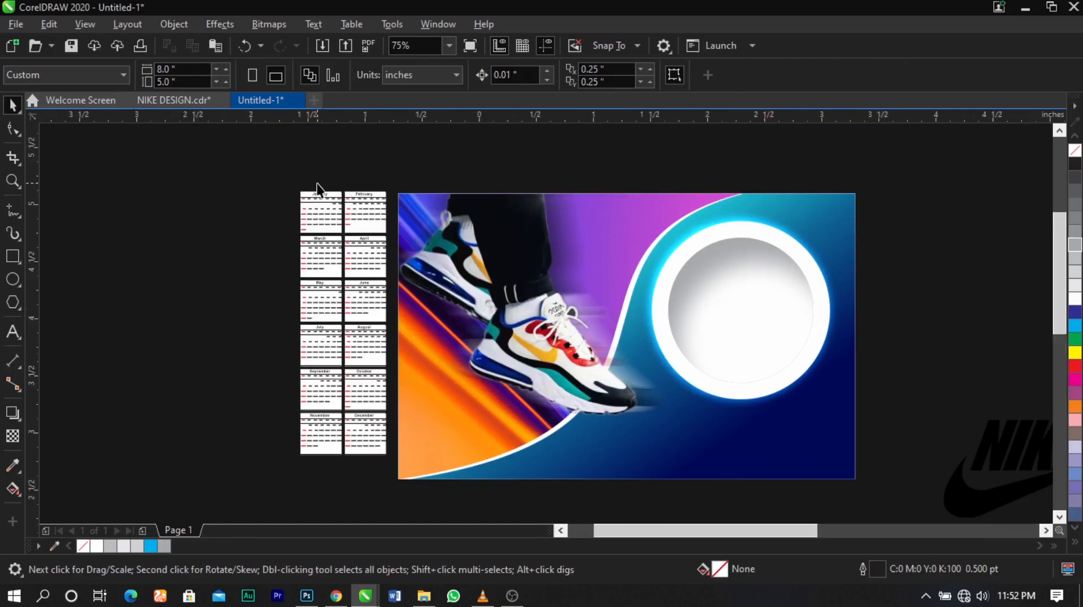
Examine the generated month calendars beside the page from January to December
{"action": "scroll", "coordinate": [316, 184], "scroll_direction": "up", "scroll_amount": 4}
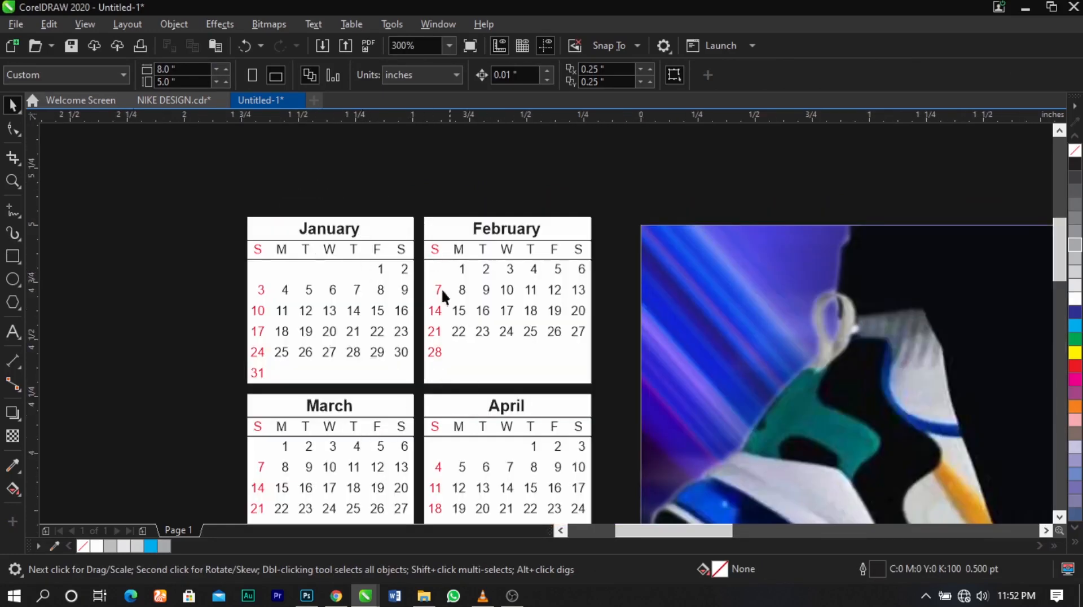
{"action": "scroll", "coordinate": [426, 375], "scroll_direction": "down", "scroll_amount": 4}
{"action": "scroll", "coordinate": [422, 405], "scroll_direction": "up", "scroll_amount": 2}
{"action": "scroll", "coordinate": [347, 306], "scroll_direction": "down", "scroll_amount": 2}
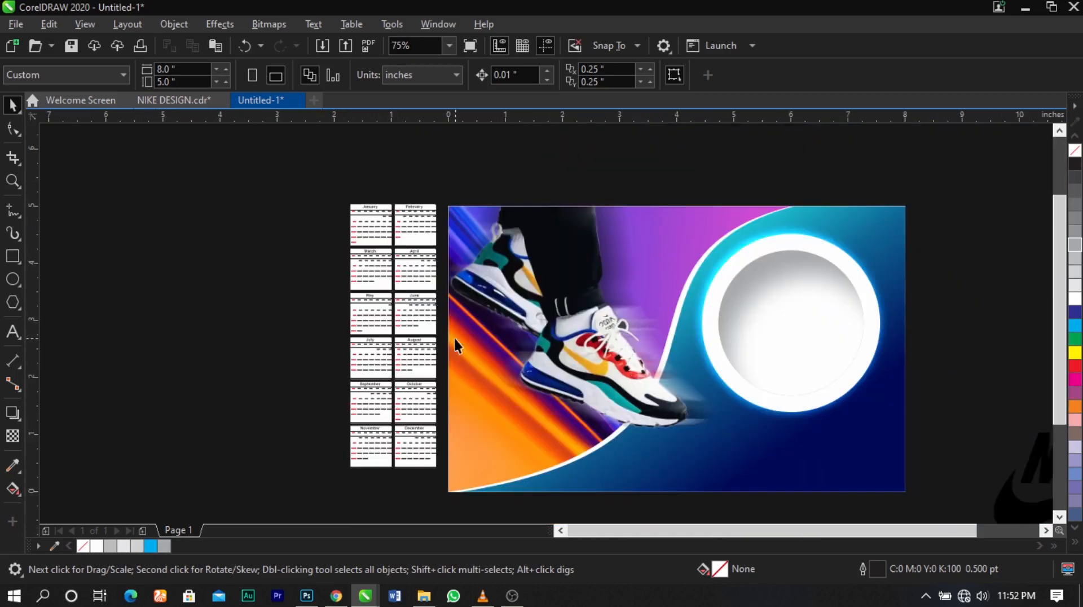
{"action": "scroll", "coordinate": [455, 397], "scroll_direction": "up", "scroll_amount": 8}
{"action": "scroll", "coordinate": [558, 282], "scroll_direction": "down", "scroll_amount": 10}
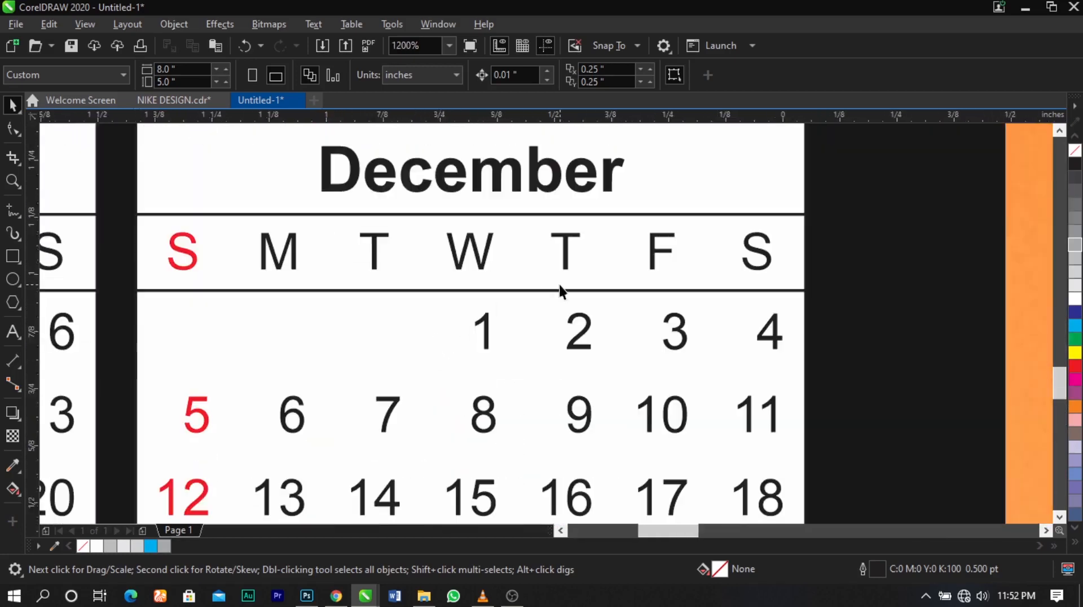
{"action": "key", "text": "z"}
{"action": "left_click_drag", "start_coordinate": [552, 343], "coordinate": [885, 193]}
{"action": "key", "text": "space"}
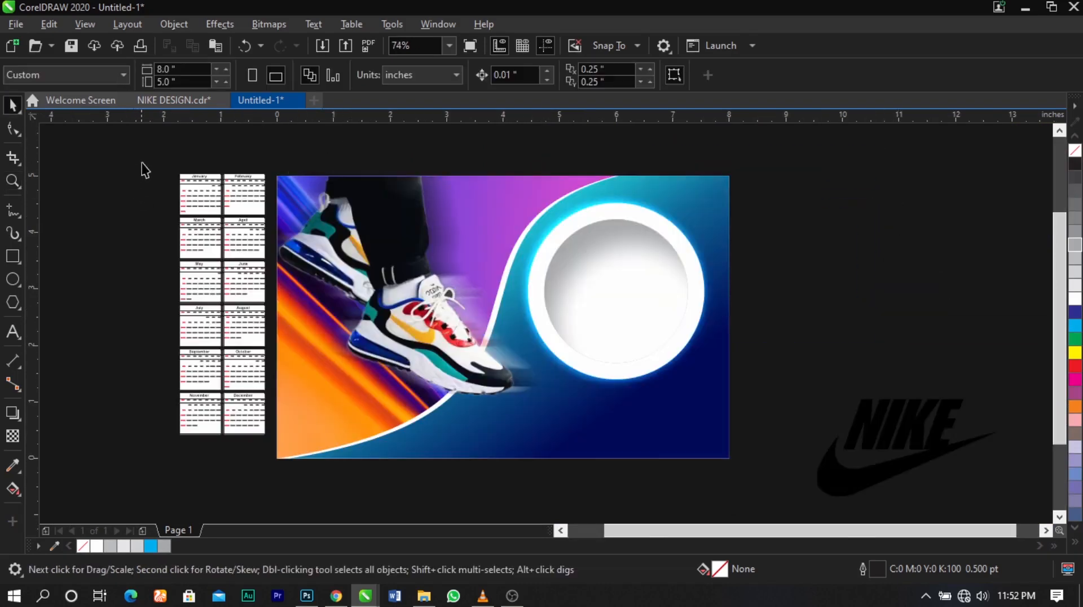
Move the January calendar beside the page's right edge and enlarge it proportionally to about 1.26 in
{"action": "left_click_drag", "start_coordinate": [146, 161], "coordinate": [759, 275]}
{"action": "left_click_drag", "start_coordinate": [428, 172], "coordinate": [755, 392]}
{"action": "key", "text": "space"}
{"action": "left_click_drag", "start_coordinate": [860, 248], "coordinate": [743, 375]}
{"action": "left_click_drag", "start_coordinate": [814, 344], "coordinate": [842, 371]}
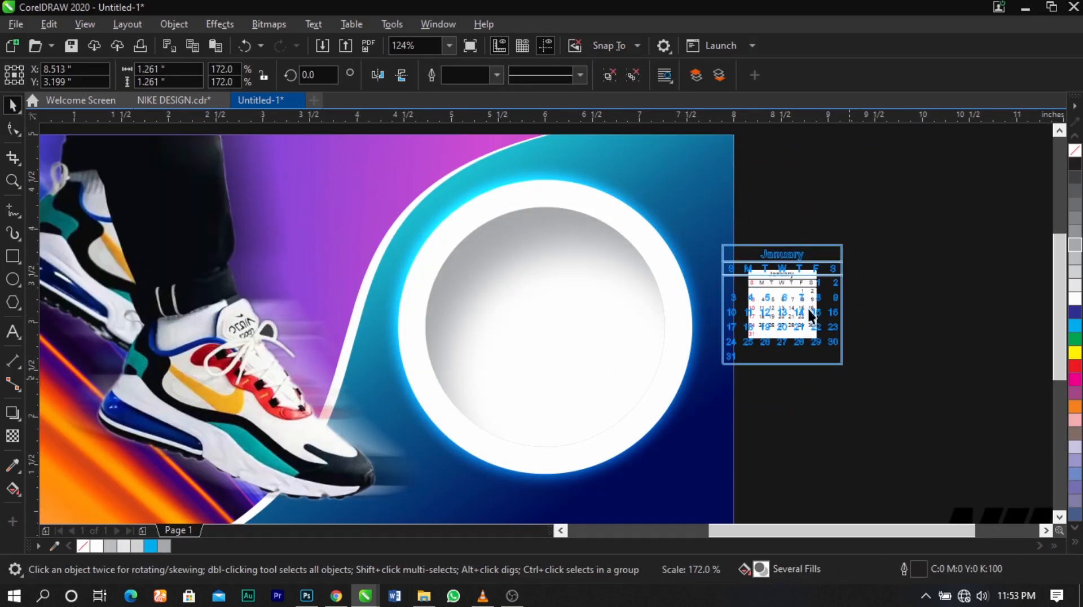
Place the January calendar inside the white circle, enlarge it to about 1.56 in, and centre it there
{"action": "left_click_drag", "start_coordinate": [810, 307], "coordinate": [576, 334]}
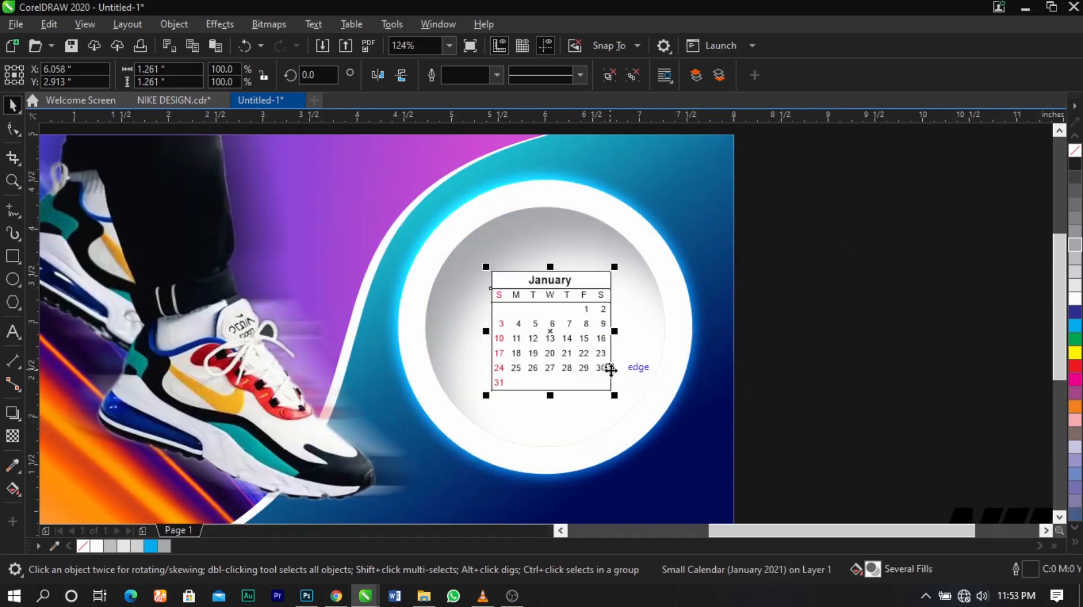
{"action": "left_click_drag", "start_coordinate": [616, 386], "coordinate": [630, 413]}
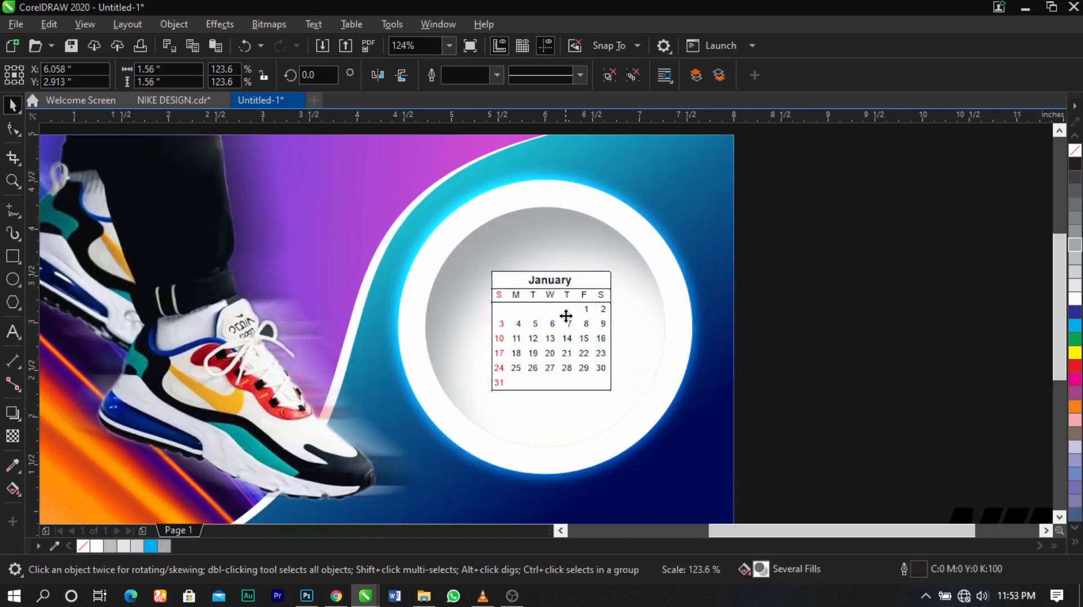
{"action": "scroll", "coordinate": [566, 315], "scroll_direction": "up", "scroll_amount": 1}
{"action": "left_click_drag", "start_coordinate": [571, 324], "coordinate": [562, 327]}
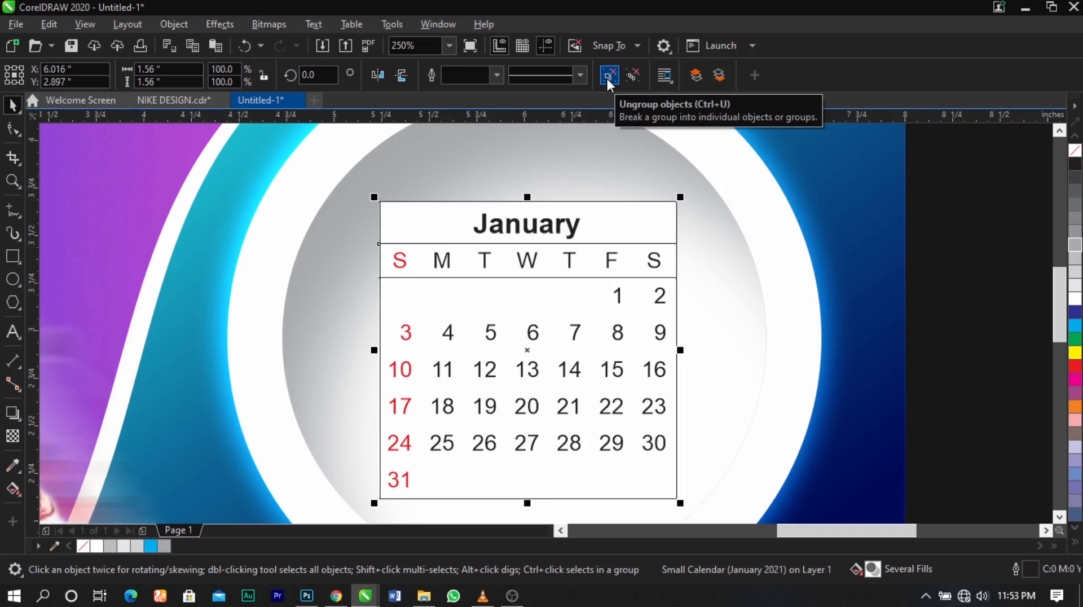
Ungroup the January calendar and delete the box behind its month title
{"action": "left_click", "coordinate": [607, 79]}
{"action": "key", "text": "Escape"}
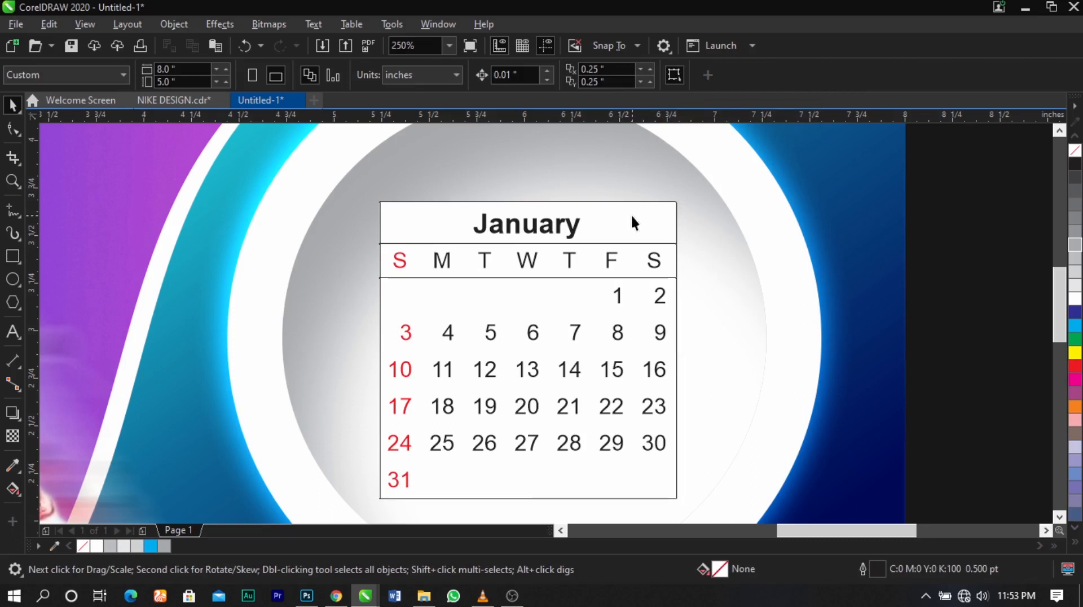
{"action": "left_click", "coordinate": [632, 217]}
{"action": "key", "text": "Delete"}
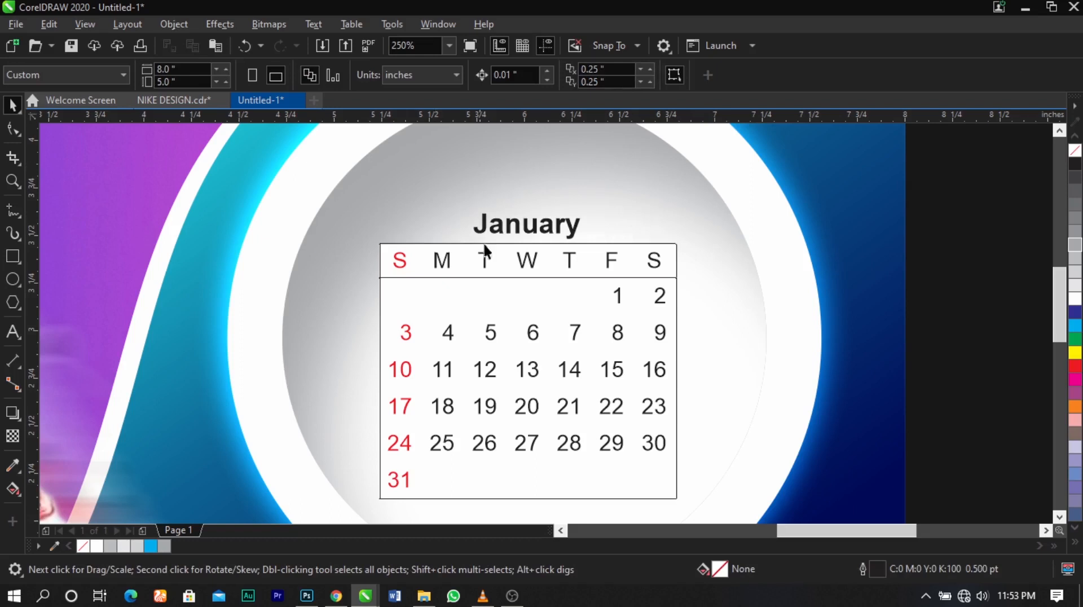
Delete the frame around the January date grid and the box around its weekday row
{"action": "left_click", "coordinate": [612, 265]}
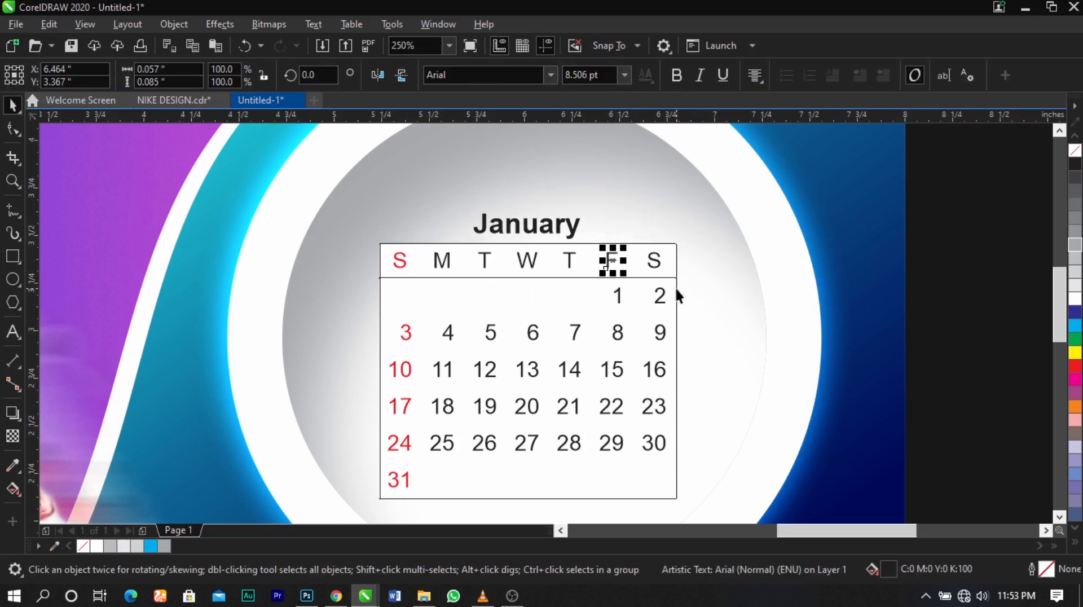
{"action": "left_click", "coordinate": [643, 278]}
{"action": "key", "text": "Delete"}
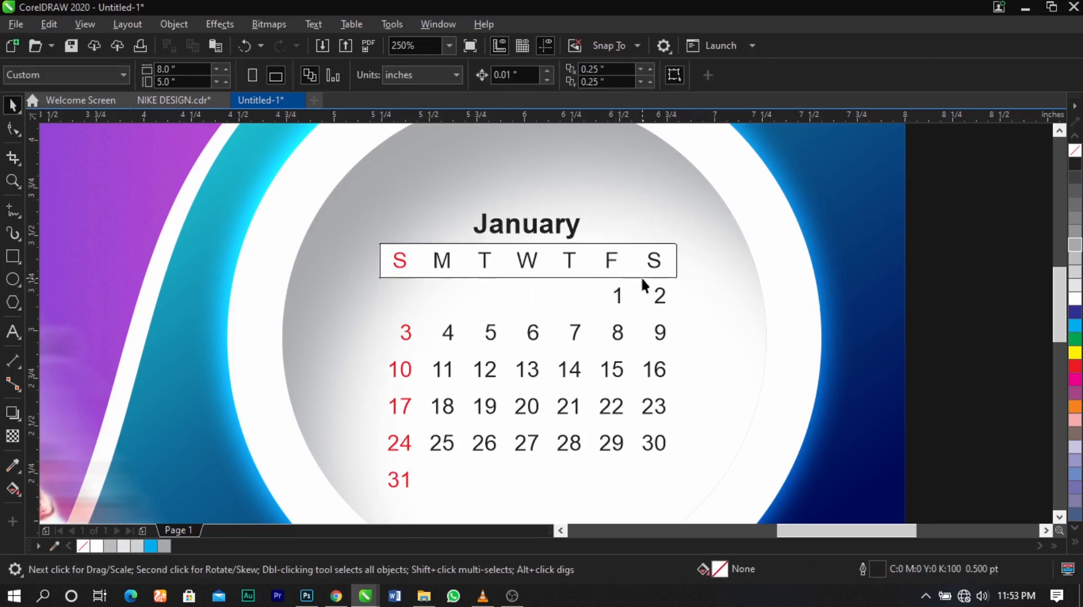
{"action": "left_click", "coordinate": [639, 269]}
{"action": "key", "text": "Delete"}
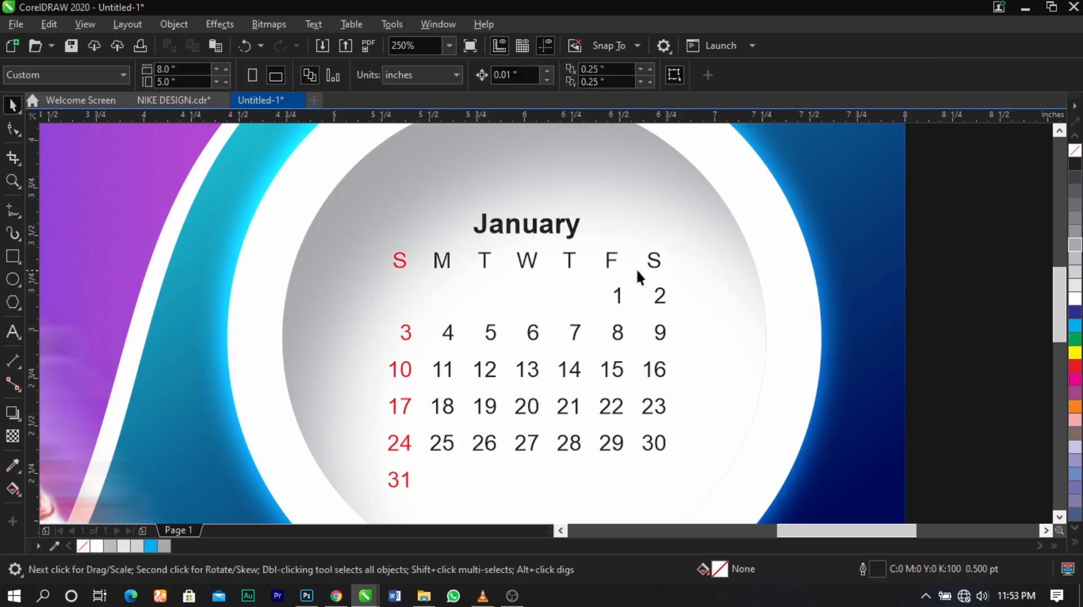
Enlarge all the January calendar text proportionally to about 1.55 in wide and shift it slightly down within the circle
{"action": "scroll", "coordinate": [636, 269], "scroll_direction": "down", "scroll_amount": 2}
{"action": "left_click_drag", "start_coordinate": [832, 233], "coordinate": [411, 419]}
{"action": "left_click_drag", "start_coordinate": [946, 203], "coordinate": [467, 447]}
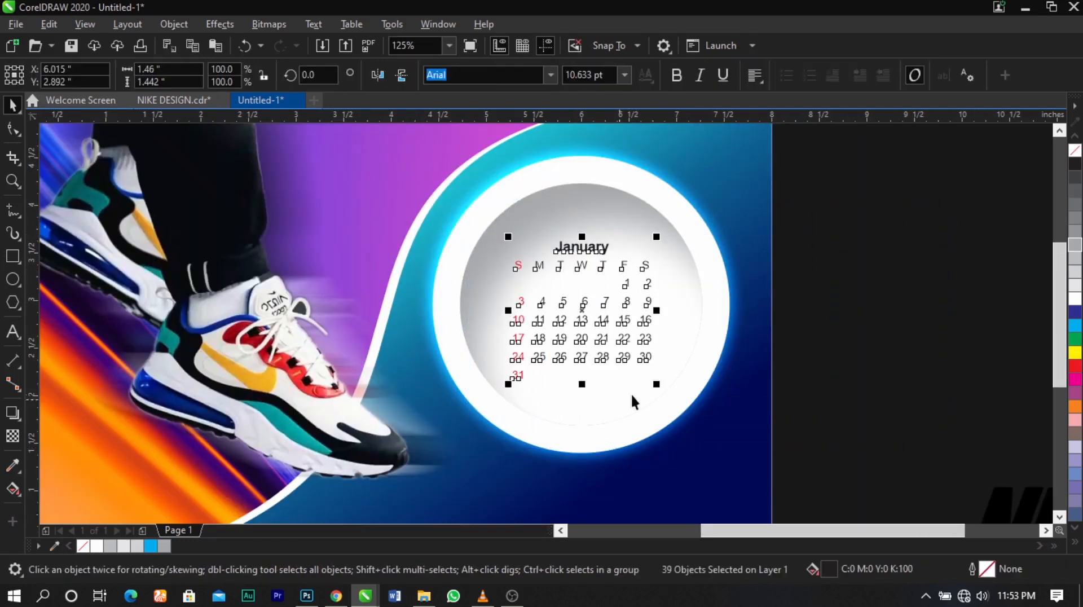
{"action": "left_click_drag", "start_coordinate": [654, 386], "coordinate": [663, 393]}
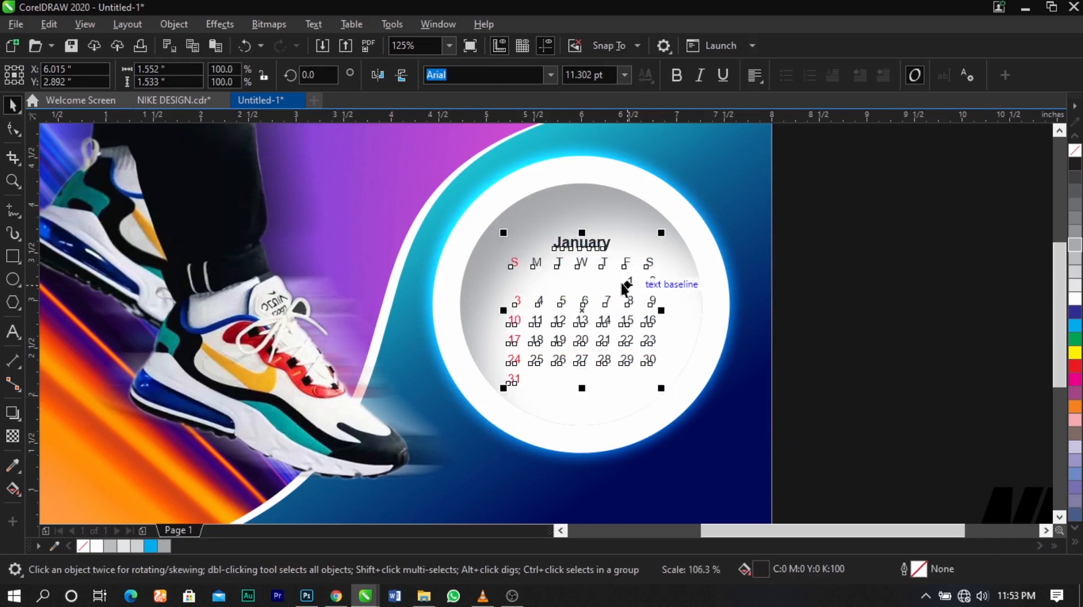
{"action": "scroll", "coordinate": [621, 283], "scroll_direction": "up", "scroll_amount": 2}
{"action": "mouse_move", "coordinate": [630, 288]}
{"action": "left_mouse_down"}
{"action": "mouse_move", "coordinate": [640, 279]}
{"action": "mouse_move", "coordinate": [632, 296]}
{"action": "left_mouse_up"}
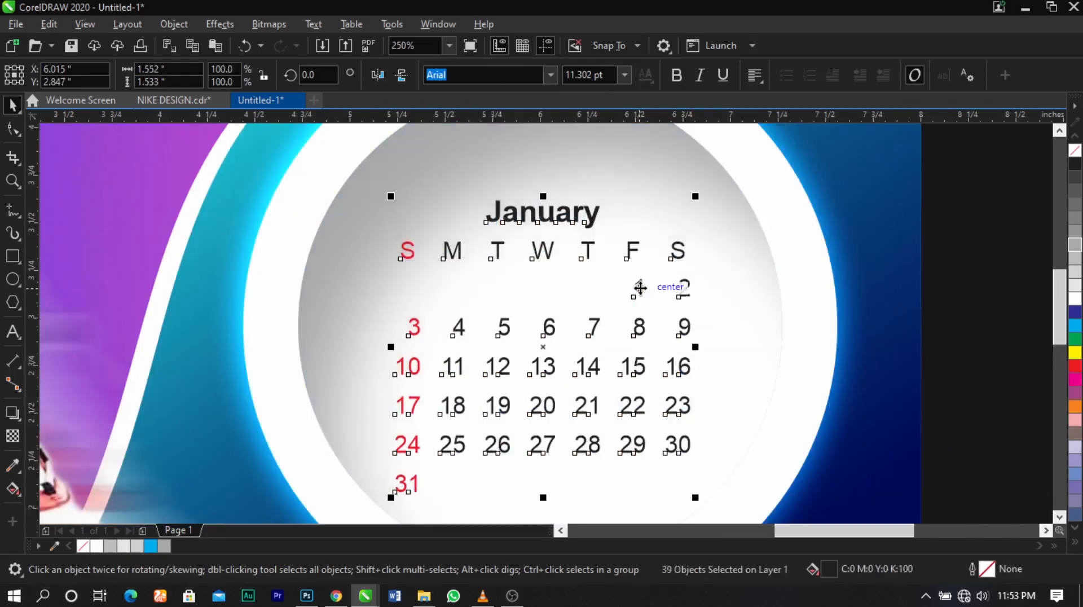
{"action": "scroll", "coordinate": [637, 289], "scroll_direction": "down", "scroll_amount": 3}
{"action": "left_click", "coordinate": [733, 292]}
{"action": "key", "text": "z"}
{"action": "left_click_drag", "start_coordinate": [756, 178], "coordinate": [312, 455]}
{"action": "key", "text": "space"}
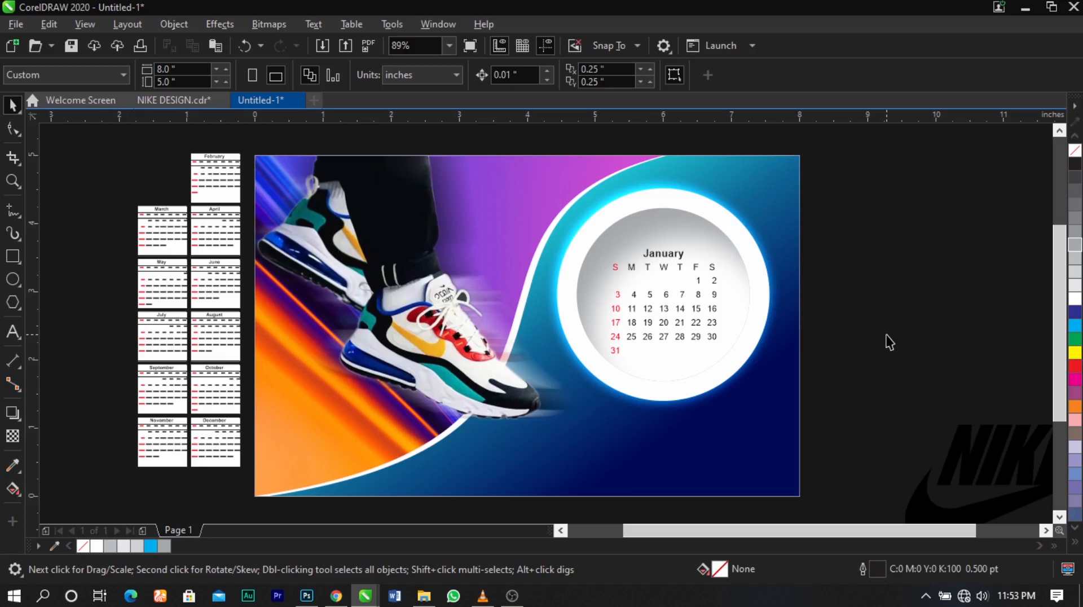
Change the font of the January title to Vantely
{"action": "scroll", "coordinate": [671, 255], "scroll_direction": "up", "scroll_amount": 5}
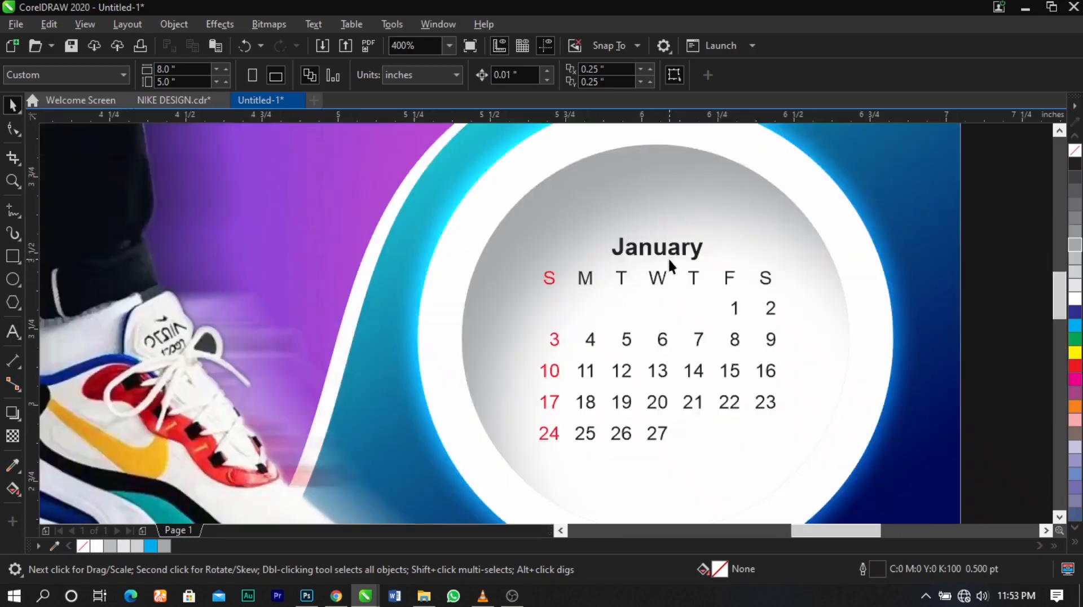
{"action": "left_click", "coordinate": [697, 248]}
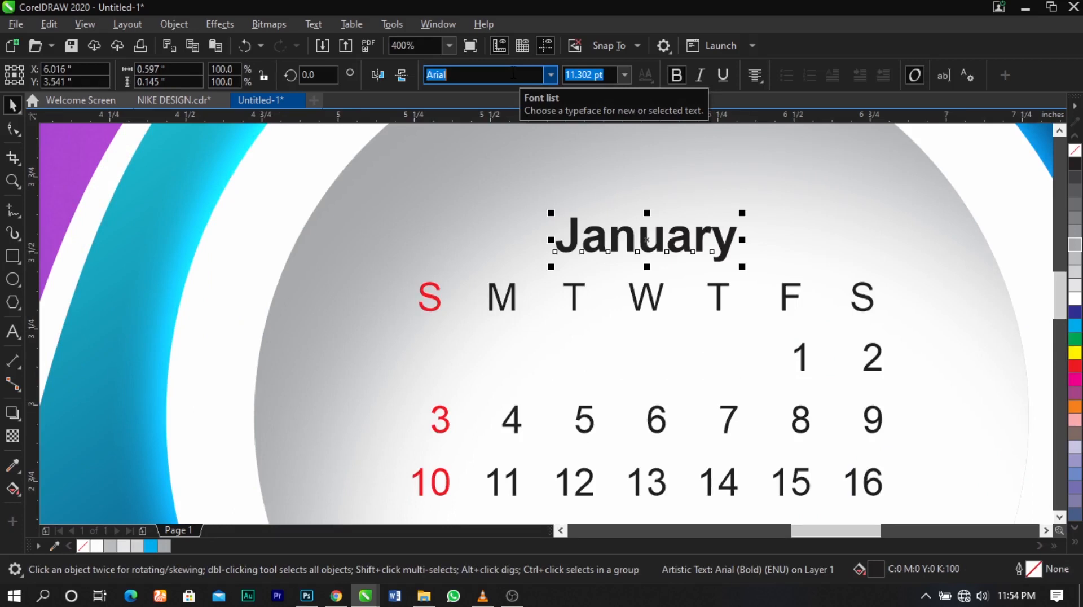
{"action": "type", "text": "e"}
{"action": "type", "text": "nt"}
{"action": "key", "text": "Return"}
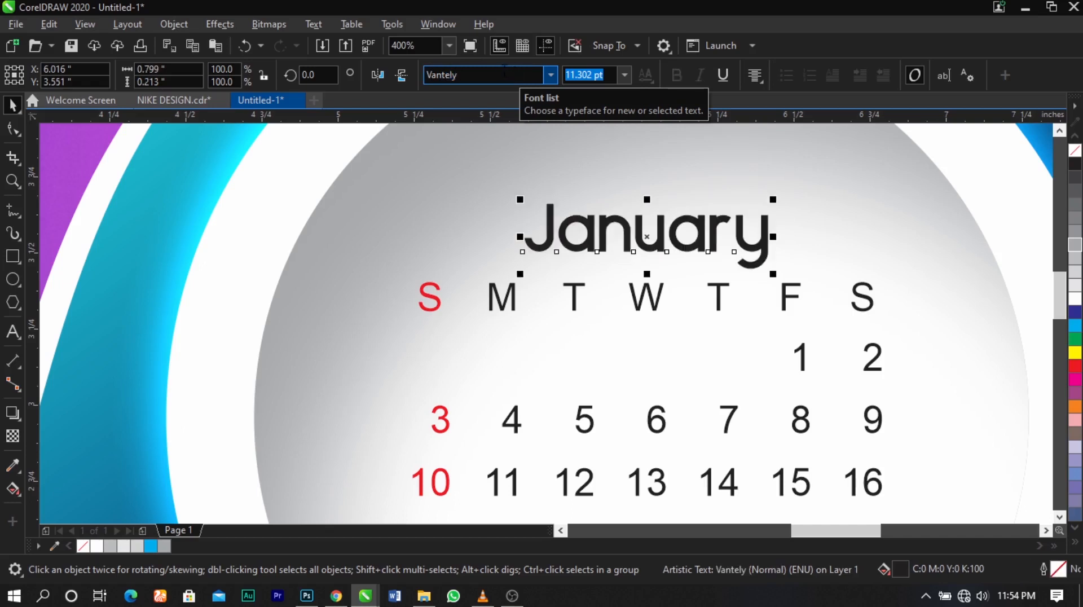
Raise the January title slightly, enlarge it to about 0.845 in wide and apply the palette's black to it
{"action": "left_click_drag", "start_coordinate": [709, 231], "coordinate": [717, 226]}
{"action": "left_click_drag", "start_coordinate": [779, 193], "coordinate": [782, 189]}
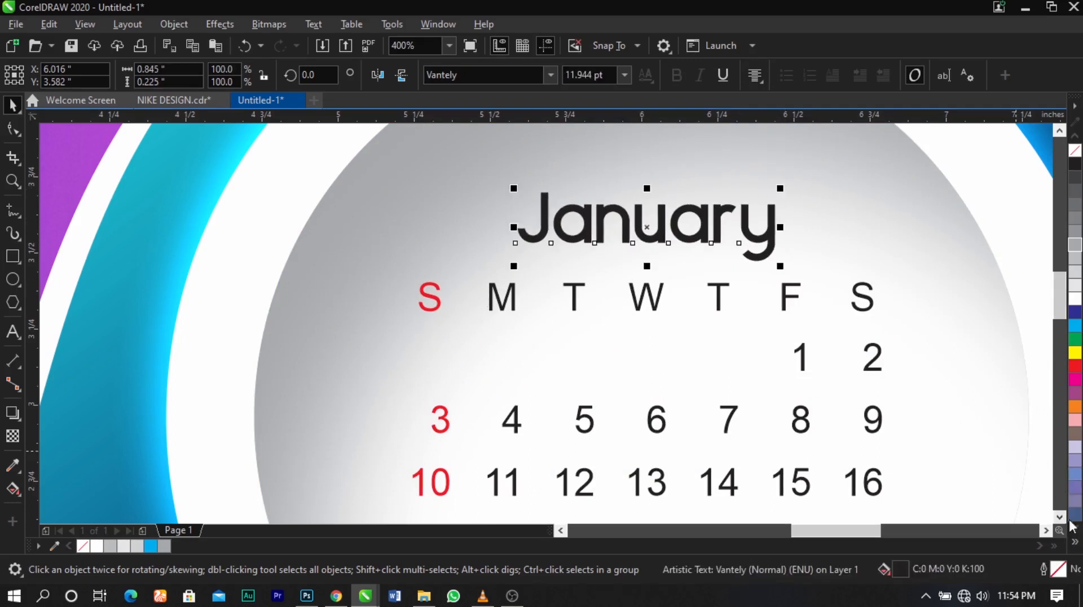
{"action": "left_click", "coordinate": [1074, 542]}
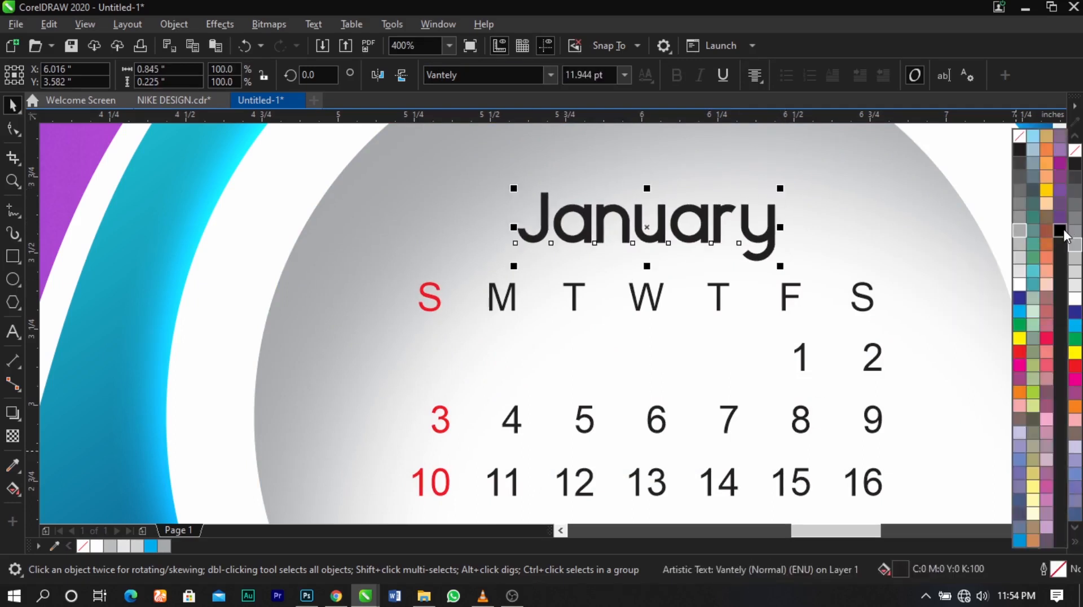
{"action": "left_click", "coordinate": [1064, 231]}
{"action": "scroll", "coordinate": [660, 241], "scroll_direction": "down", "scroll_amount": 2}
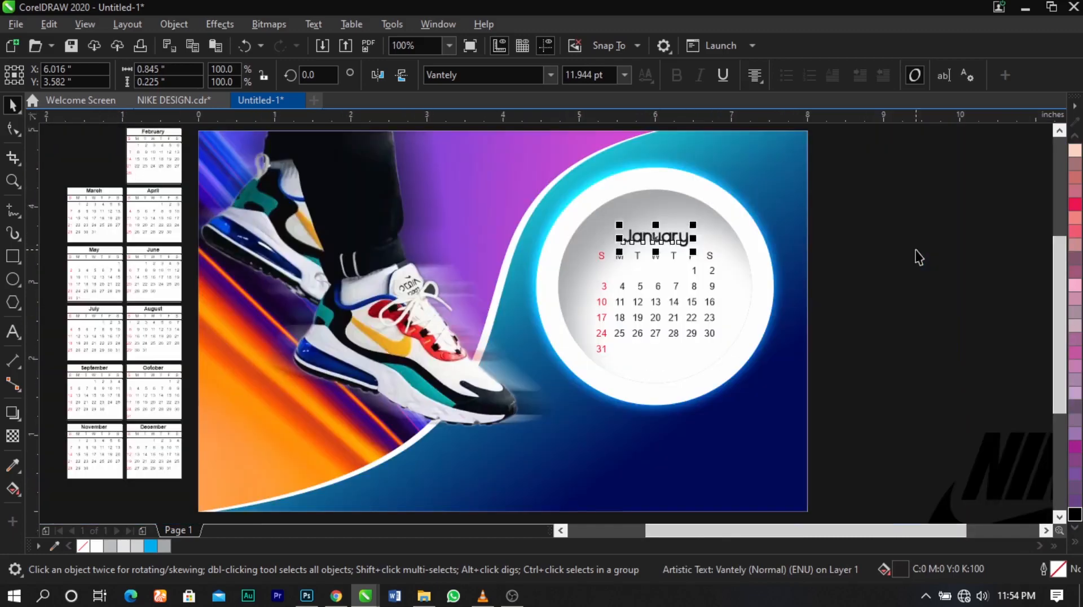
{"action": "left_click", "coordinate": [915, 249]}
Examine the restyled January calendar up close and against the whole design
{"action": "key", "text": "z"}
{"action": "left_click_drag", "start_coordinate": [852, 236], "coordinate": [500, 320]}
{"action": "key", "text": "space"}
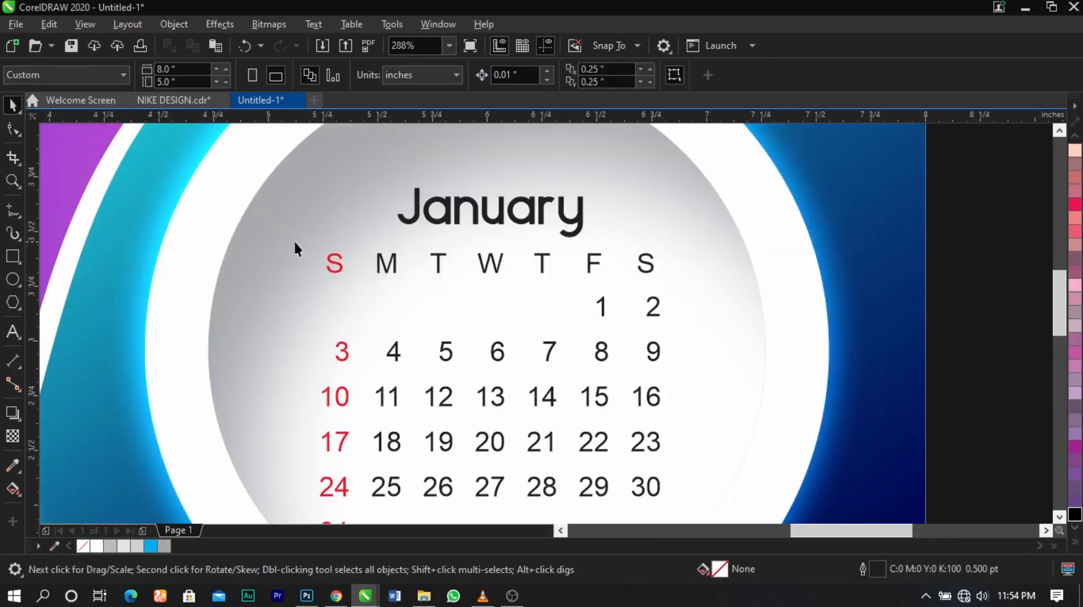
{"action": "scroll", "coordinate": [332, 271], "scroll_direction": "up", "scroll_amount": 2}
{"action": "scroll", "coordinate": [453, 248], "scroll_direction": "down", "scroll_amount": 3}
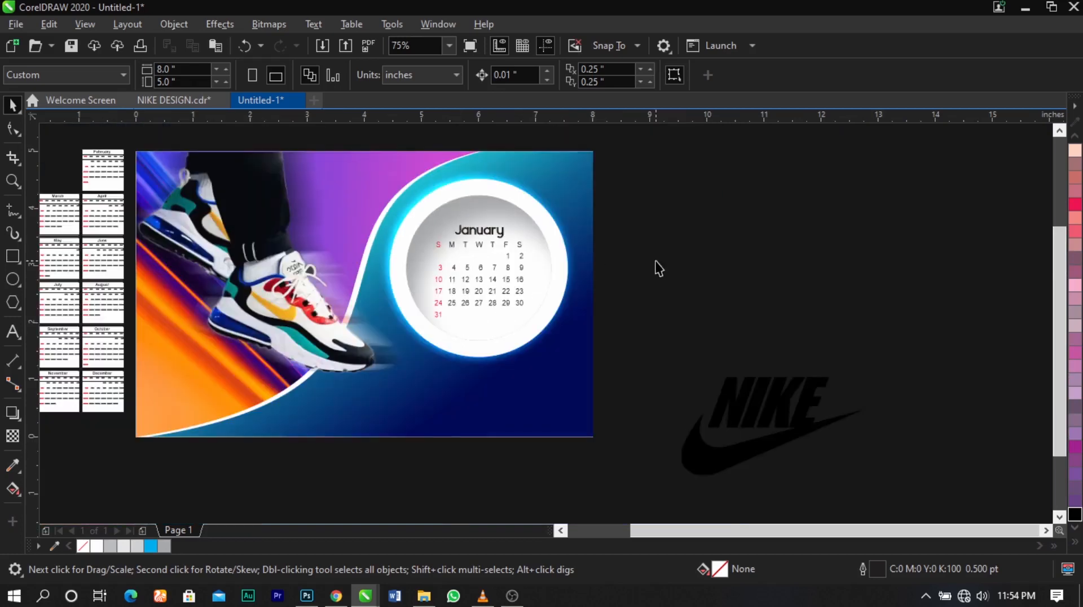
{"action": "key", "text": "z"}
{"action": "left_click_drag", "start_coordinate": [561, 239], "coordinate": [137, 382]}
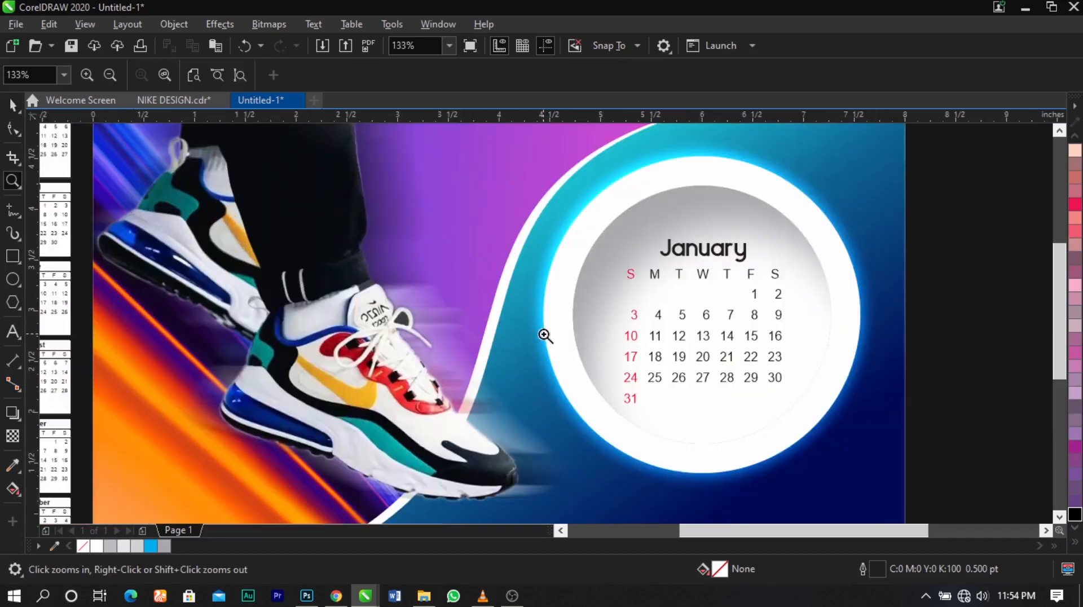
{"action": "left_click_drag", "start_coordinate": [492, 238], "coordinate": [792, 314]}
{"action": "key", "text": "space"}
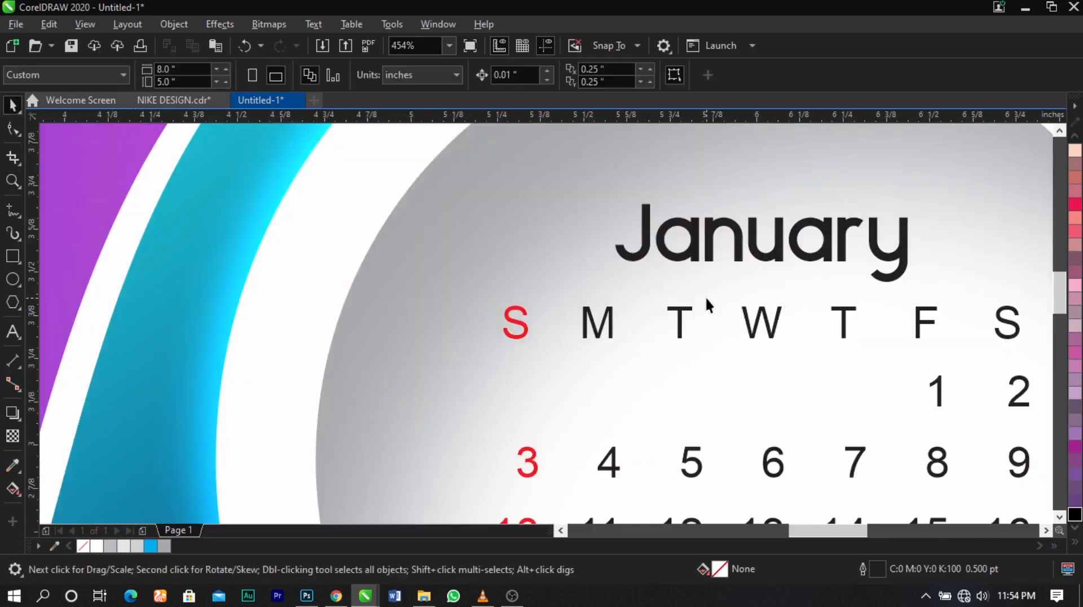
Draw a rectangle about 0.115 by 0.141 in around the Sunday letter S in the weekday row
{"action": "scroll", "coordinate": [603, 320], "scroll_direction": "up", "scroll_amount": 2}
{"action": "left_click", "coordinate": [438, 332]}
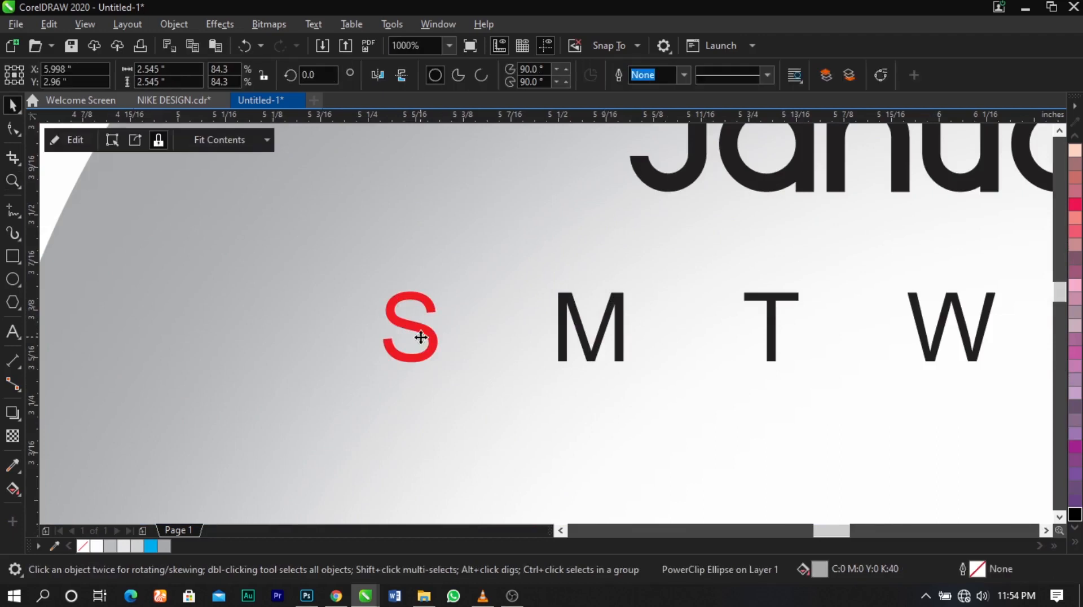
{"action": "left_click", "coordinate": [421, 336]}
{"action": "left_click", "coordinate": [13, 259]}
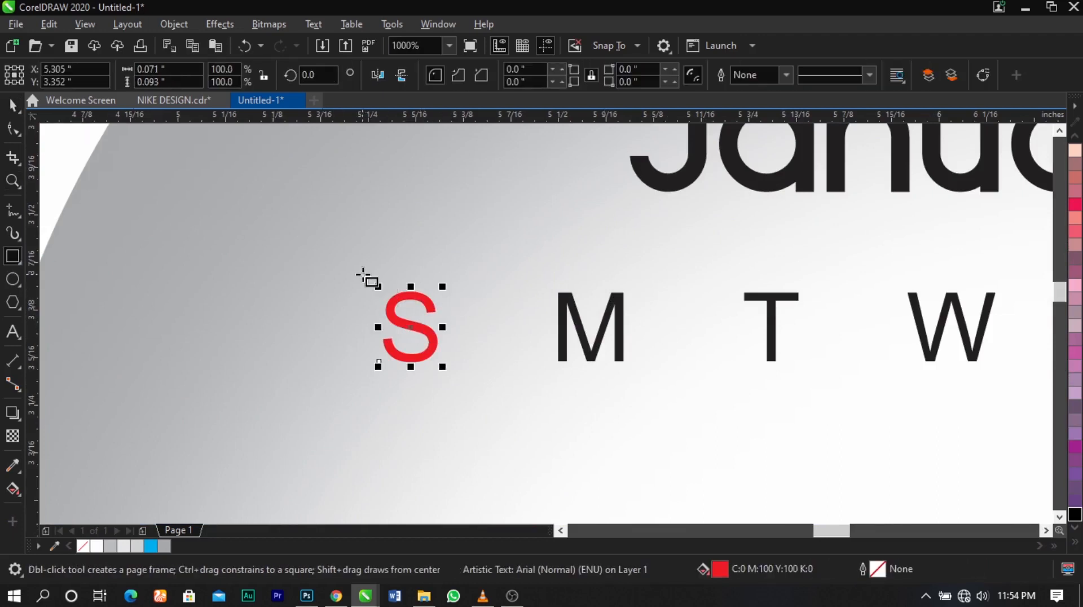
{"action": "left_click_drag", "start_coordinate": [360, 272], "coordinate": [451, 384]}
{"action": "key", "text": "space"}
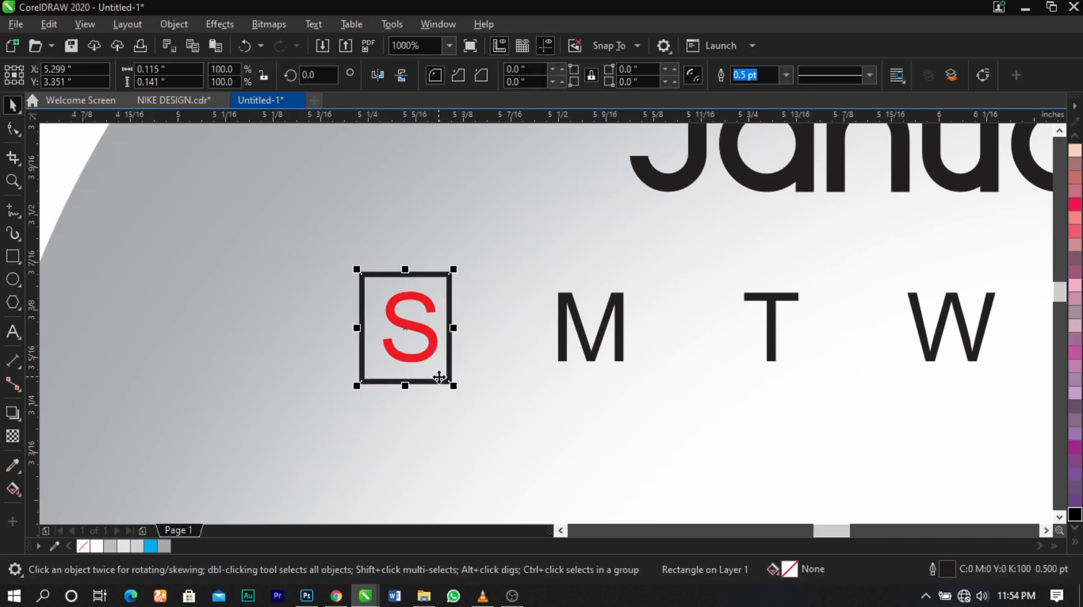
Copy the Sunday rectangle to the Monday letter M and centre it on the letter both ways
{"action": "left_click", "coordinate": [431, 354]}
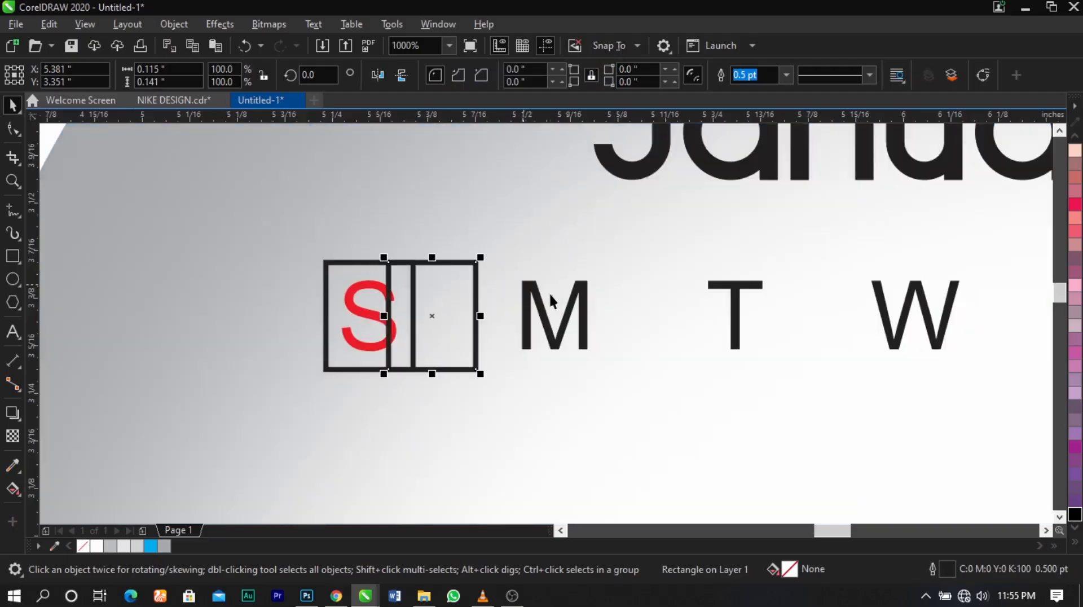
{"action": "left_click", "coordinate": [539, 311], "text": "shift"}
{"action": "key", "text": "c"}
{"action": "key", "text": "e"}
{"action": "left_click", "coordinate": [578, 269]}
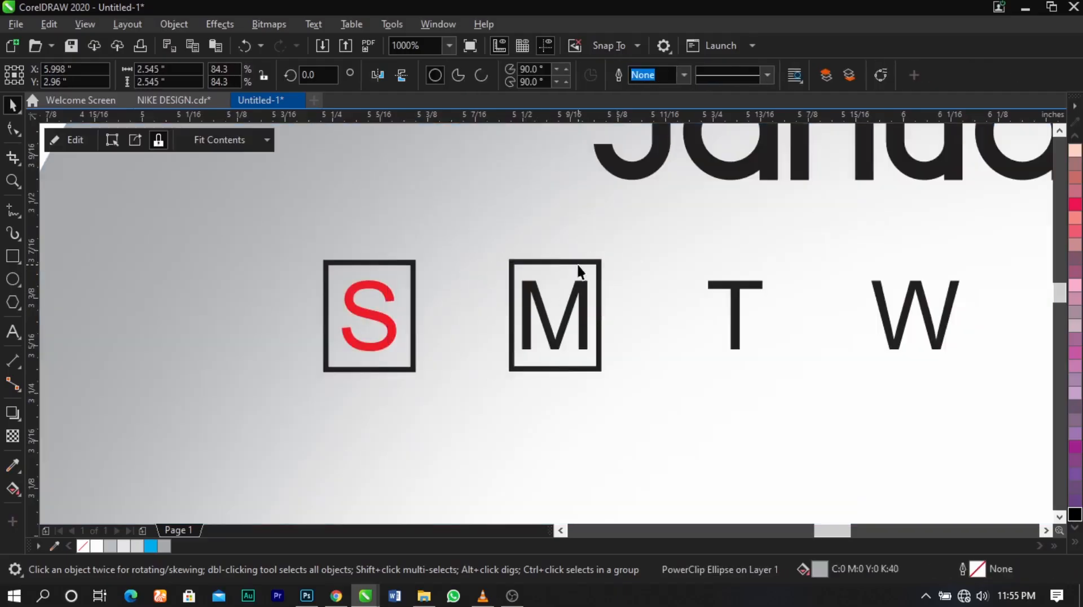
Copy the Monday rectangle to the Tuesday letter T and centre it on the letter both ways
{"action": "left_click_drag", "start_coordinate": [599, 267], "coordinate": [686, 268]}
{"action": "right_click", "coordinate": [686, 267]}
{"action": "left_click", "coordinate": [735, 295], "text": "shift"}
{"action": "key", "text": "c"}
{"action": "key", "text": "e"}
{"action": "left_click", "coordinate": [651, 244]}
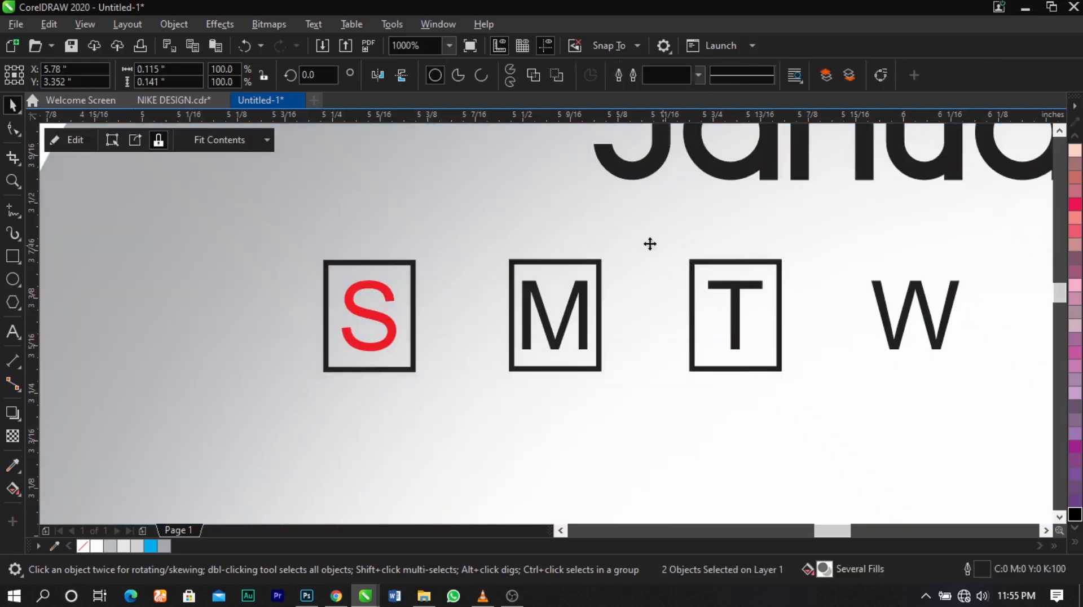
Copy the Tuesday rectangle to the Wednesday letter W and centre it horizontally on the letter
{"action": "scroll", "coordinate": [641, 239], "scroll_direction": "down", "scroll_amount": 1}
{"action": "key", "text": "z"}
{"action": "left_click_drag", "start_coordinate": [585, 223], "coordinate": [1028, 349]}
{"action": "left_click_drag", "start_coordinate": [326, 250], "coordinate": [392, 265]}
{"action": "right_click", "coordinate": [393, 265]}
{"action": "left_click", "coordinate": [469, 303], "text": "shift"}
{"action": "key", "text": "c"}
{"action": "left_click", "coordinate": [586, 306]}
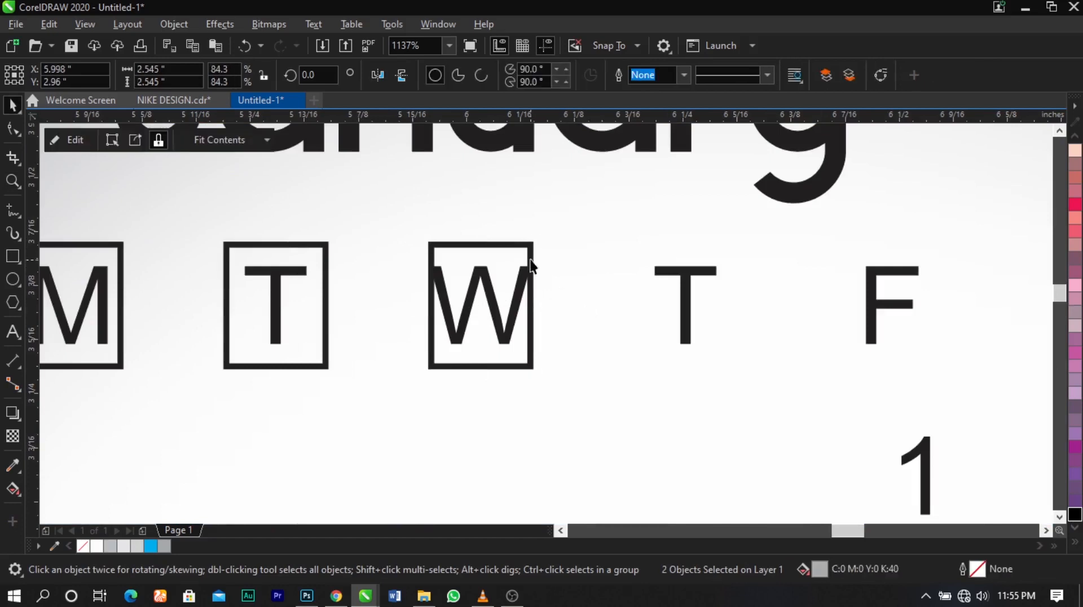
Copy the Wednesday rectangle to the Thursday letter T and centre it horizontally on the letter
{"action": "left_click_drag", "start_coordinate": [531, 260], "coordinate": [591, 259]}
{"action": "right_click", "coordinate": [591, 260]}
{"action": "left_click", "coordinate": [683, 296], "text": "shift"}
{"action": "key", "text": "c"}
{"action": "left_click", "coordinate": [764, 296]}
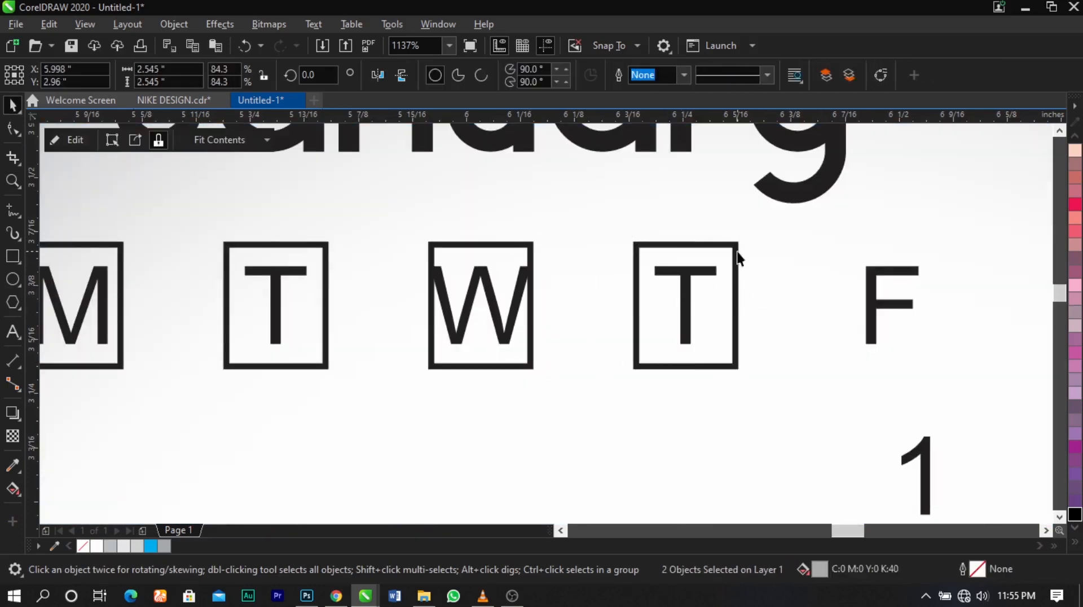
Copy the Thursday rectangle to the Friday letter F and centre it horizontally on the letter
{"action": "left_click_drag", "start_coordinate": [737, 252], "coordinate": [781, 260]}
{"action": "right_click", "coordinate": [781, 260]}
{"action": "left_click", "coordinate": [871, 318], "text": "shift"}
{"action": "key", "text": "c"}
{"action": "left_click", "coordinate": [822, 225]}
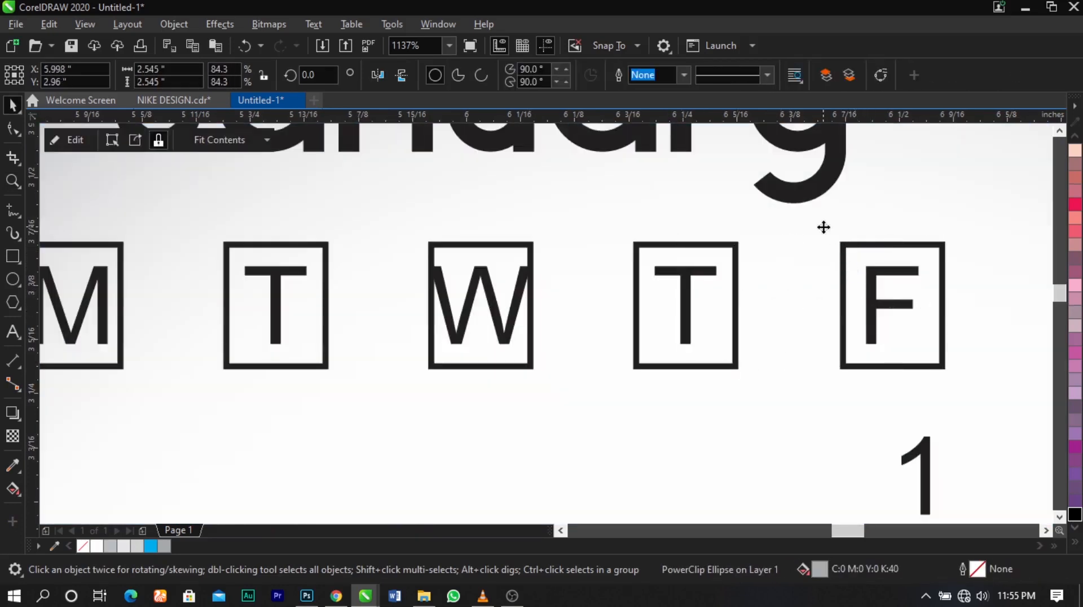
Sample the dark red (#93070E) from the shoe with the Color Eyedropper and fill the Sunday rectangle with it
{"action": "scroll", "coordinate": [806, 237], "scroll_direction": "down", "scroll_amount": 5}
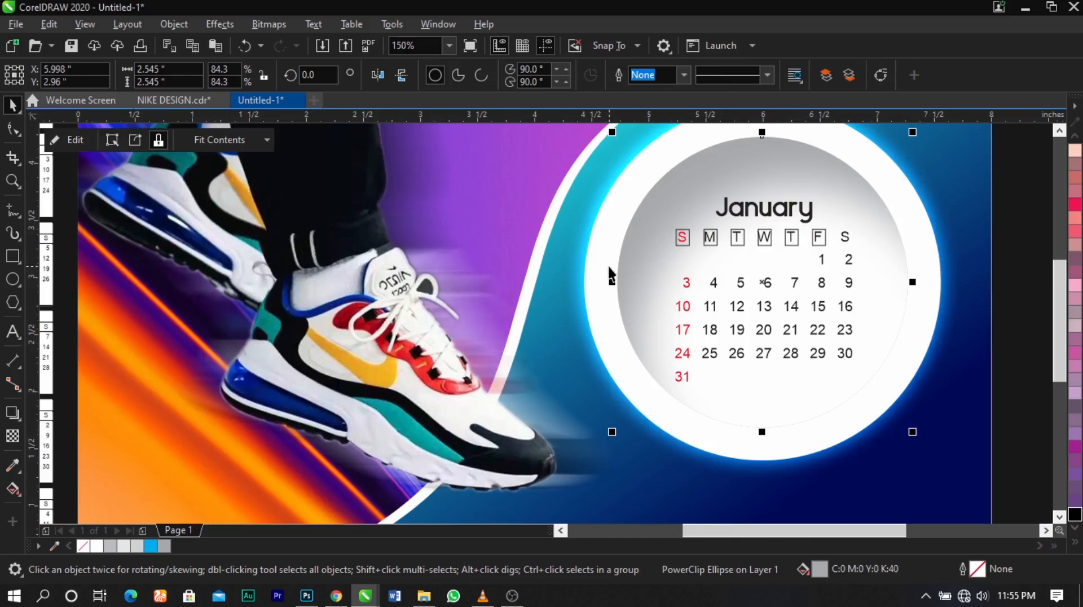
{"action": "scroll", "coordinate": [608, 267], "scroll_direction": "down", "scroll_amount": 1}
{"action": "key", "text": "F2"}
{"action": "left_click_drag", "start_coordinate": [285, 191], "coordinate": [843, 353]}
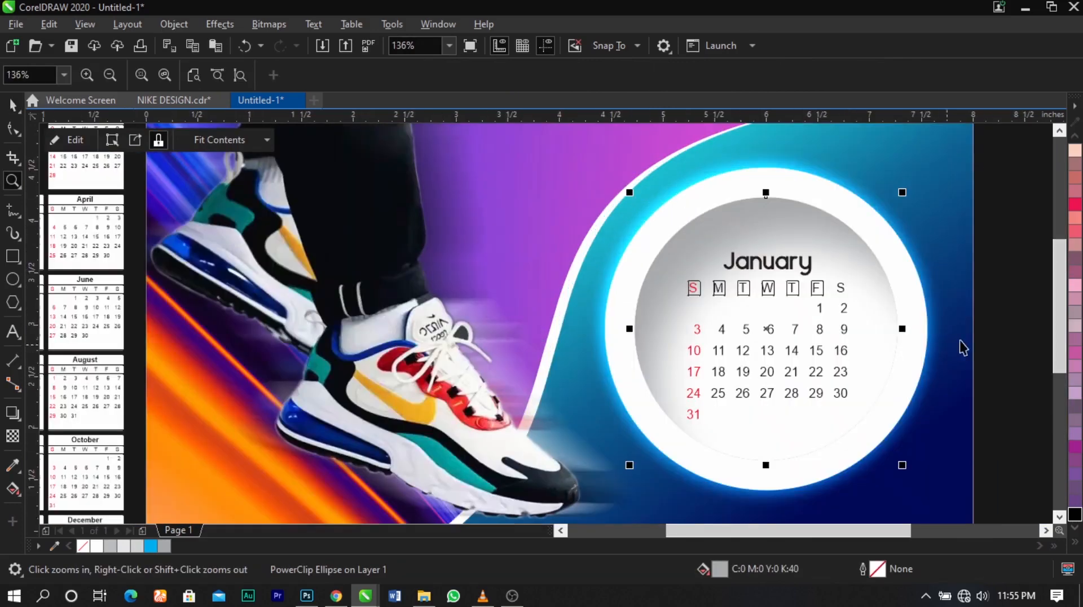
{"action": "left_click", "coordinate": [991, 347]}
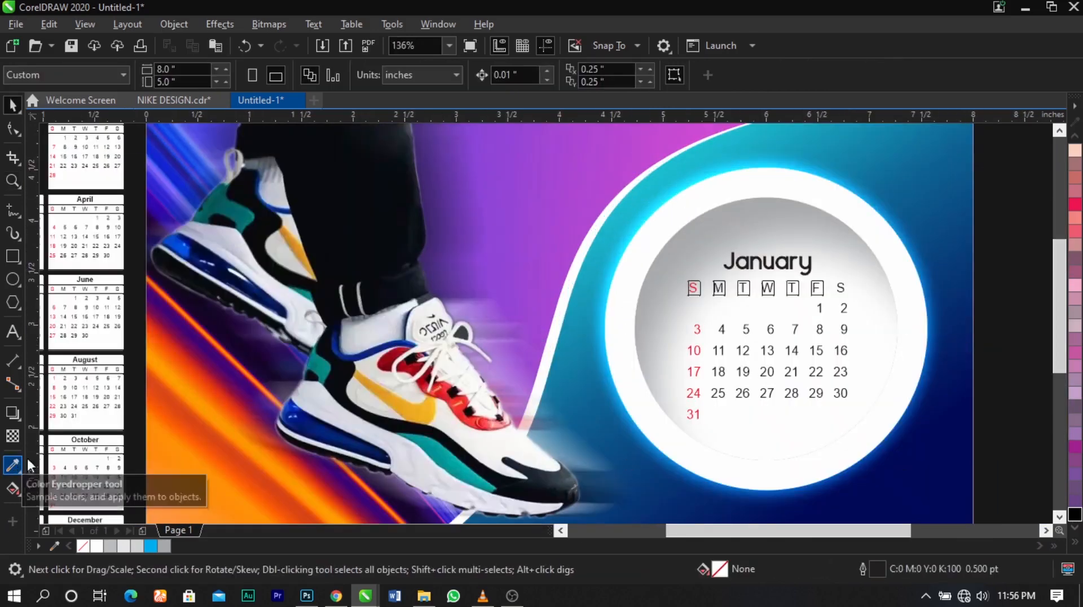
{"action": "scroll", "coordinate": [710, 287], "scroll_direction": "up", "scroll_amount": 3}
{"action": "left_click", "coordinate": [666, 296]}
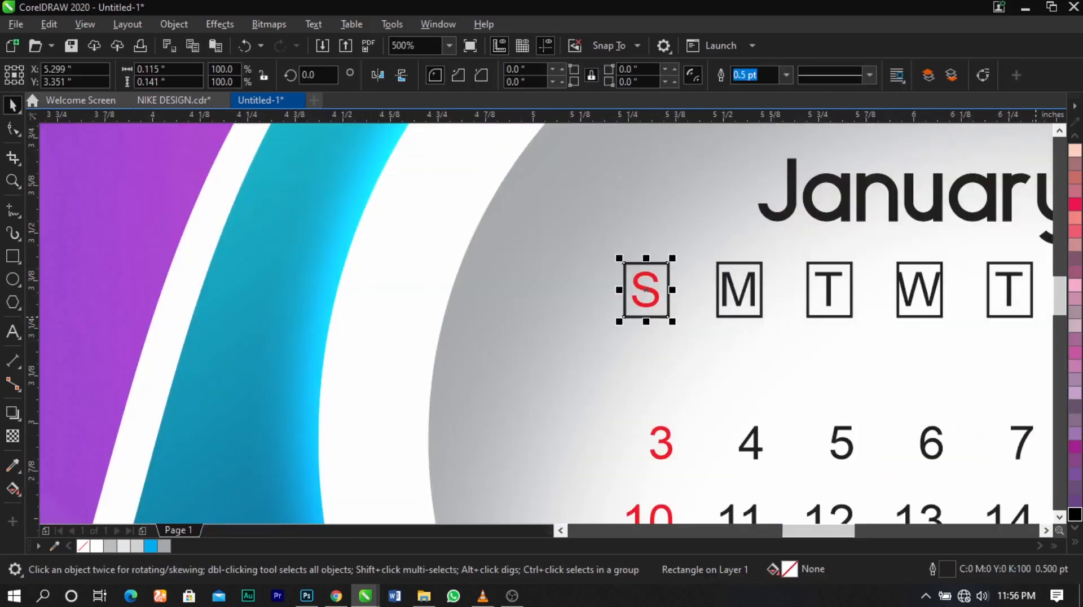
{"action": "scroll", "coordinate": [752, 287], "scroll_direction": "down", "scroll_amount": 3}
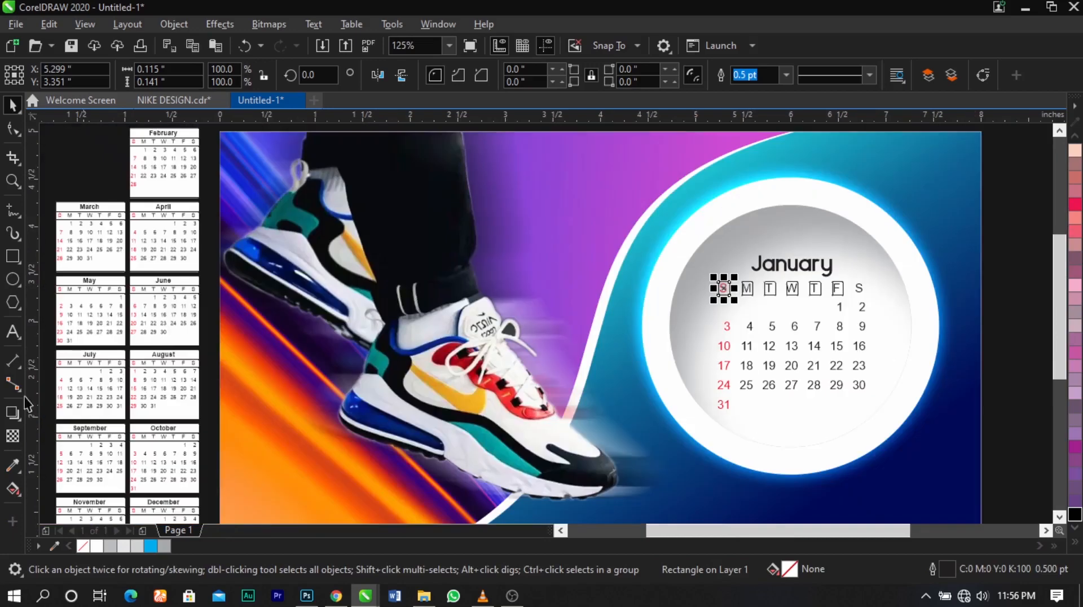
{"action": "left_click", "coordinate": [13, 466]}
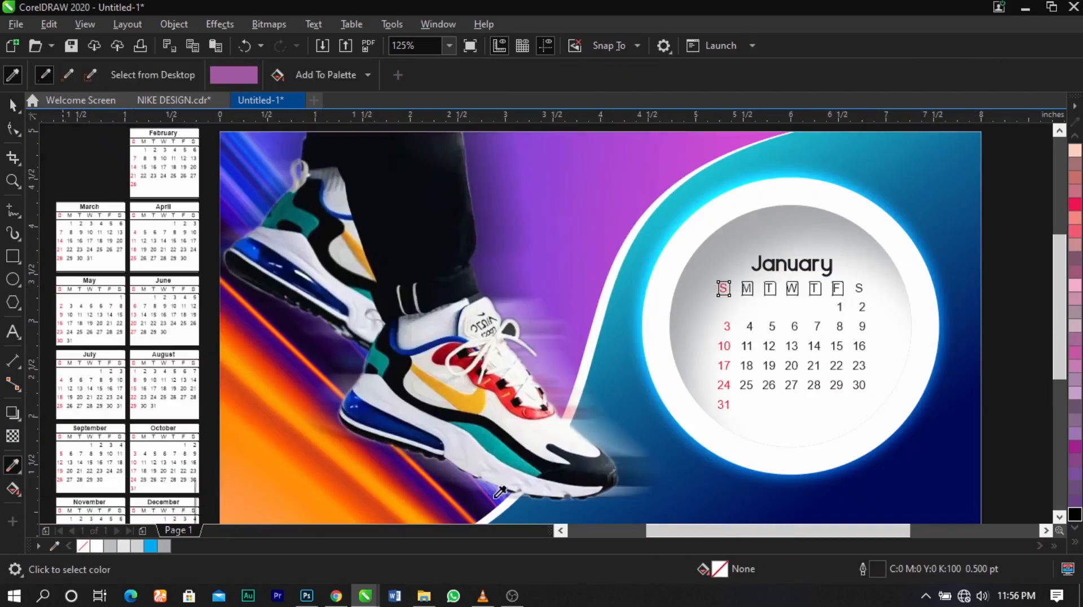
{"action": "left_click", "coordinate": [450, 344]}
{"action": "scroll", "coordinate": [728, 285], "scroll_direction": "up", "scroll_amount": 5}
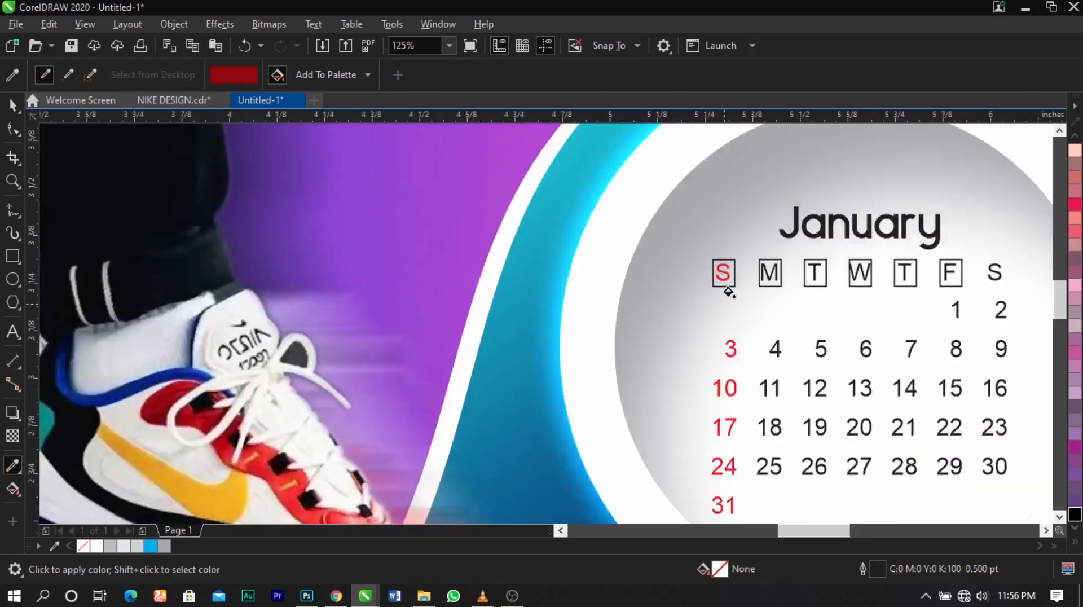
{"action": "left_click", "coordinate": [741, 244]}
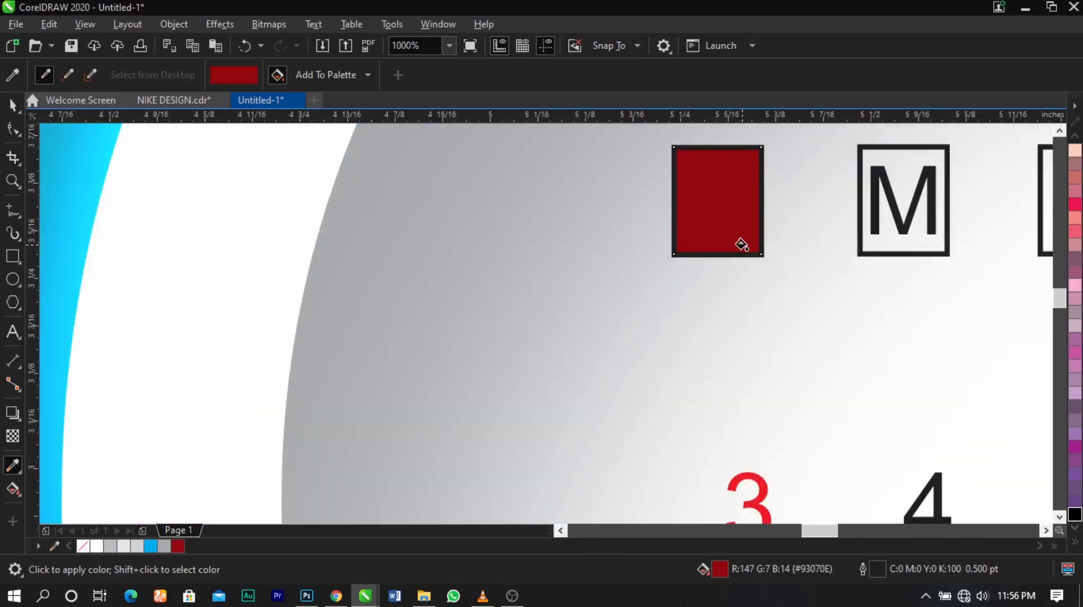
Remove the outline from the dark red Sunday rectangle
{"action": "key", "text": "space"}
{"action": "left_click", "coordinate": [742, 245]}
{"action": "right_click", "coordinate": [83, 546]}
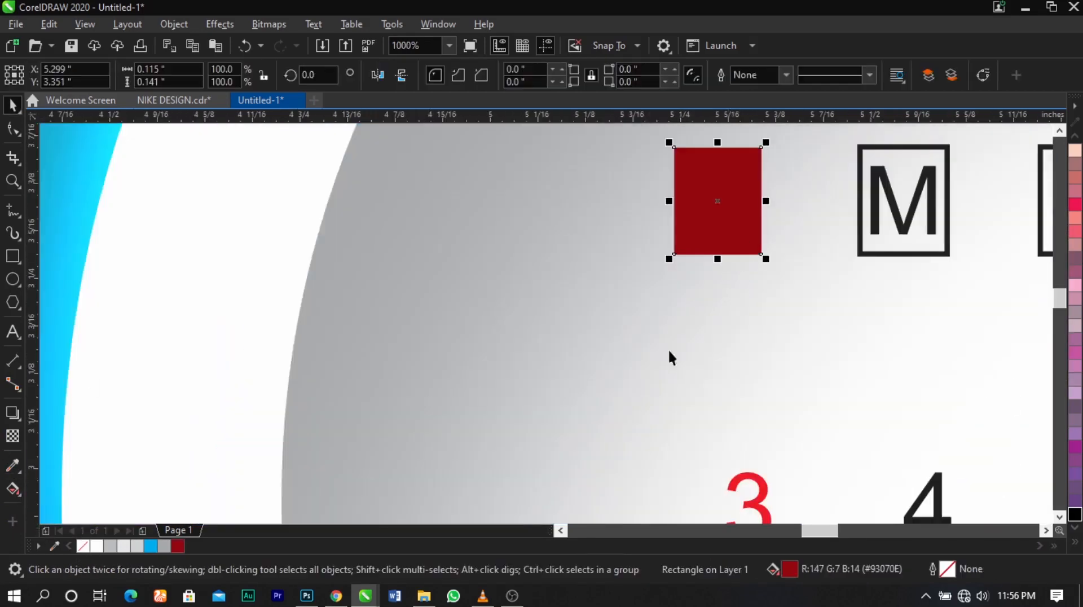
Bring the Sunday letter S to the front of its dark red rectangle and fill it with white
{"action": "left_click_drag", "start_coordinate": [622, 289], "coordinate": [787, 156]}
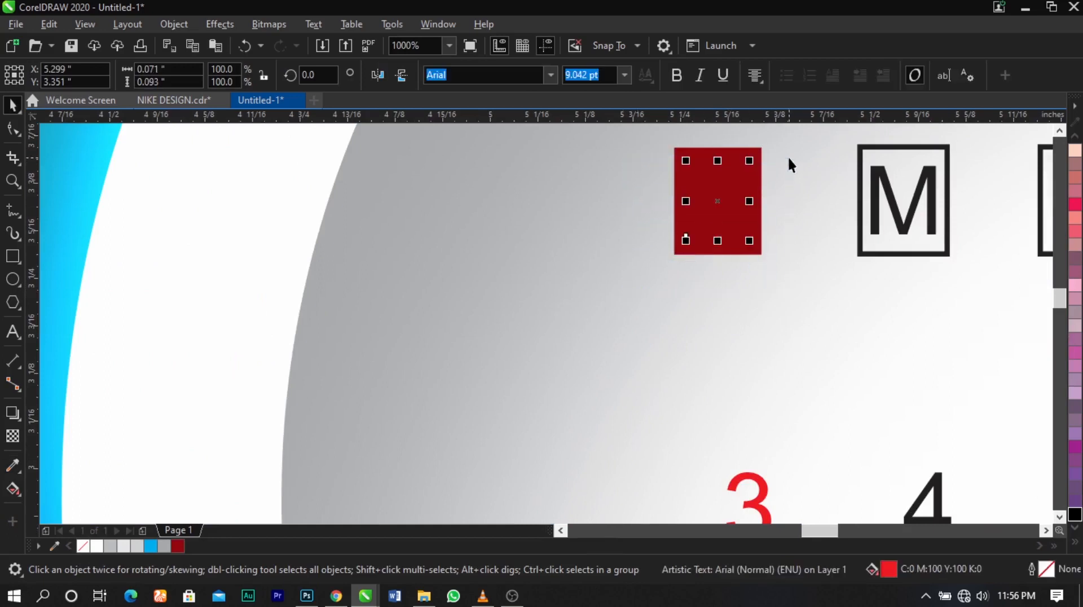
{"action": "key", "text": "shift+Page_Up"}
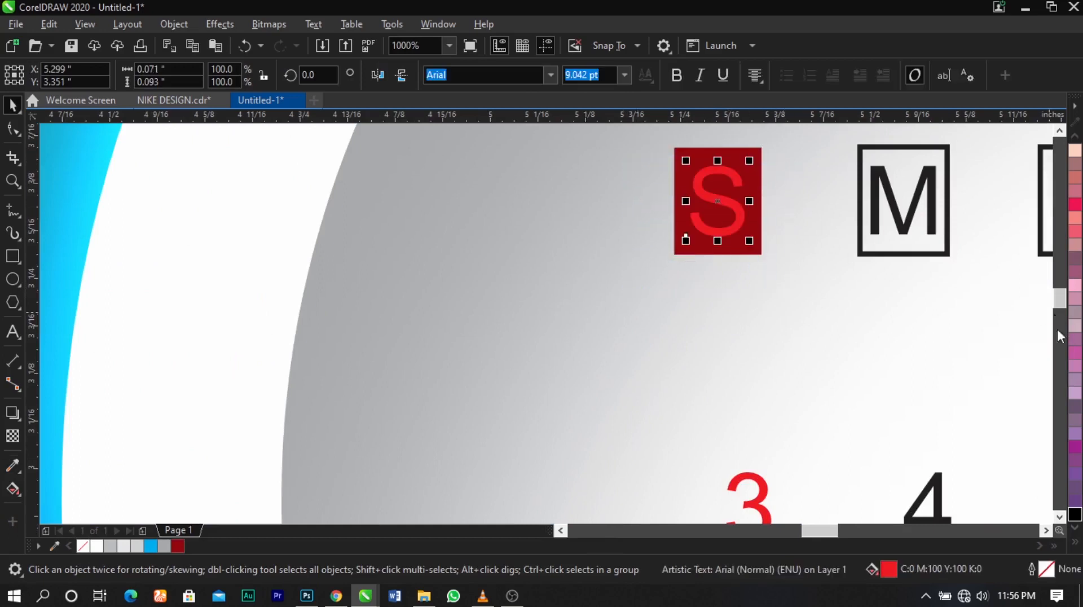
{"action": "left_click", "coordinate": [1075, 544]}
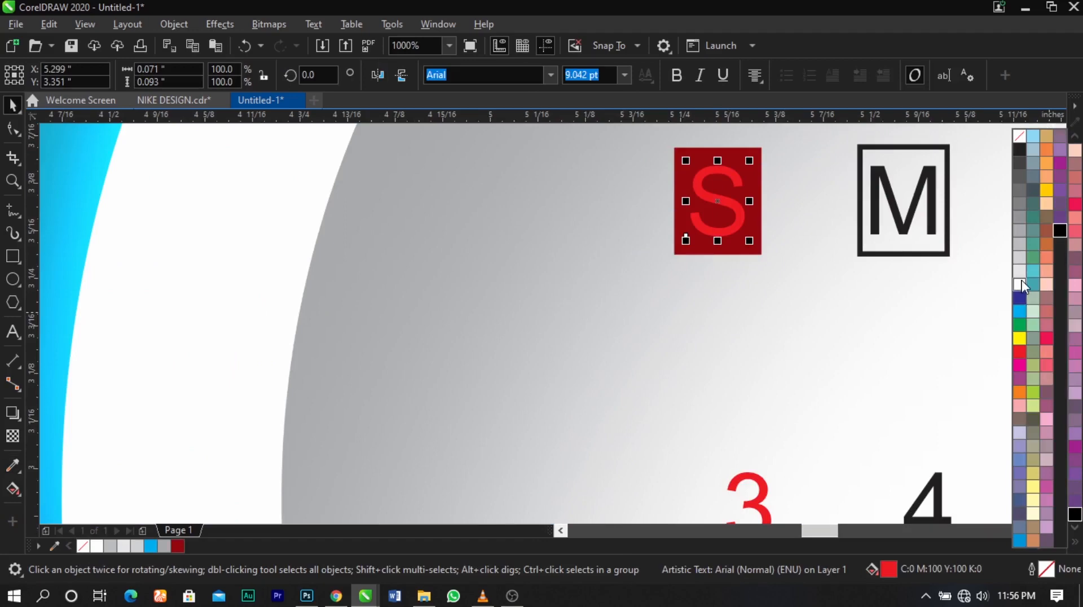
{"action": "left_click", "coordinate": [1021, 279]}
Sample the orange-yellow (#EFAE1E) from the shoe's swoosh, fill the Monday rectangle with it and remove the rectangle's outline
{"action": "scroll", "coordinate": [778, 259], "scroll_direction": "down", "scroll_amount": 5}
{"action": "left_click", "coordinate": [702, 258]}
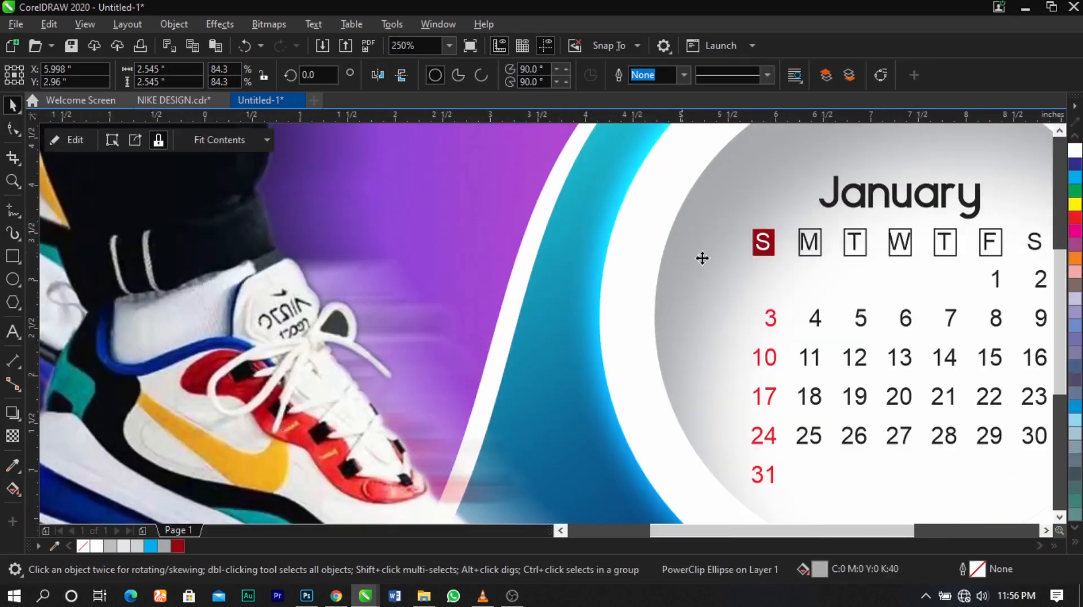
{"action": "scroll", "coordinate": [702, 257], "scroll_direction": "down", "scroll_amount": 2}
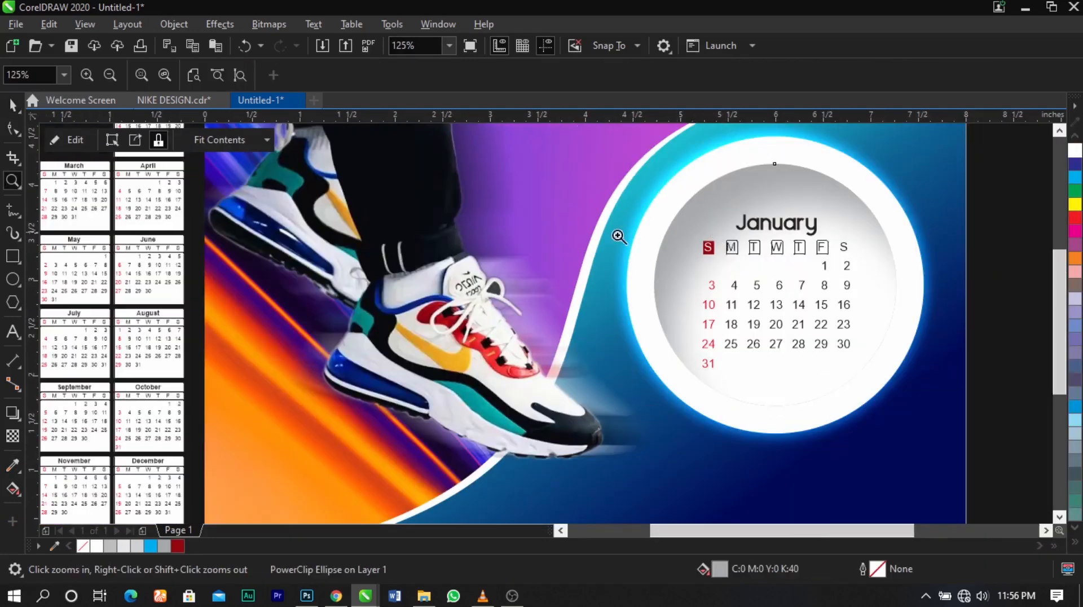
{"action": "left_click", "coordinate": [12, 465]}
{"action": "left_click", "coordinate": [448, 364]}
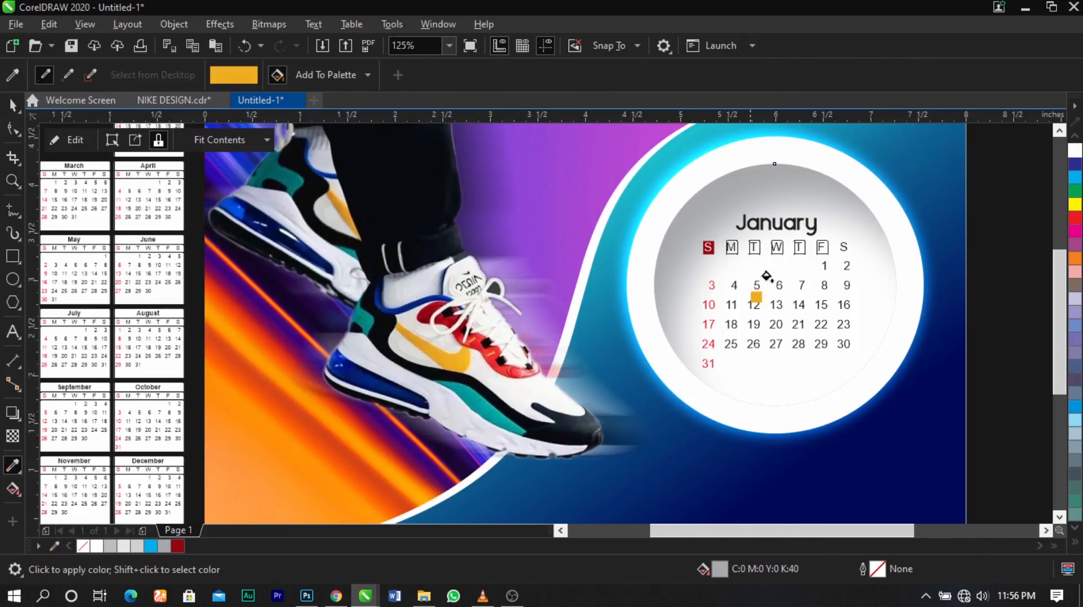
{"action": "scroll", "coordinate": [737, 253], "scroll_direction": "up", "scroll_amount": 6}
{"action": "left_click", "coordinate": [699, 239]}
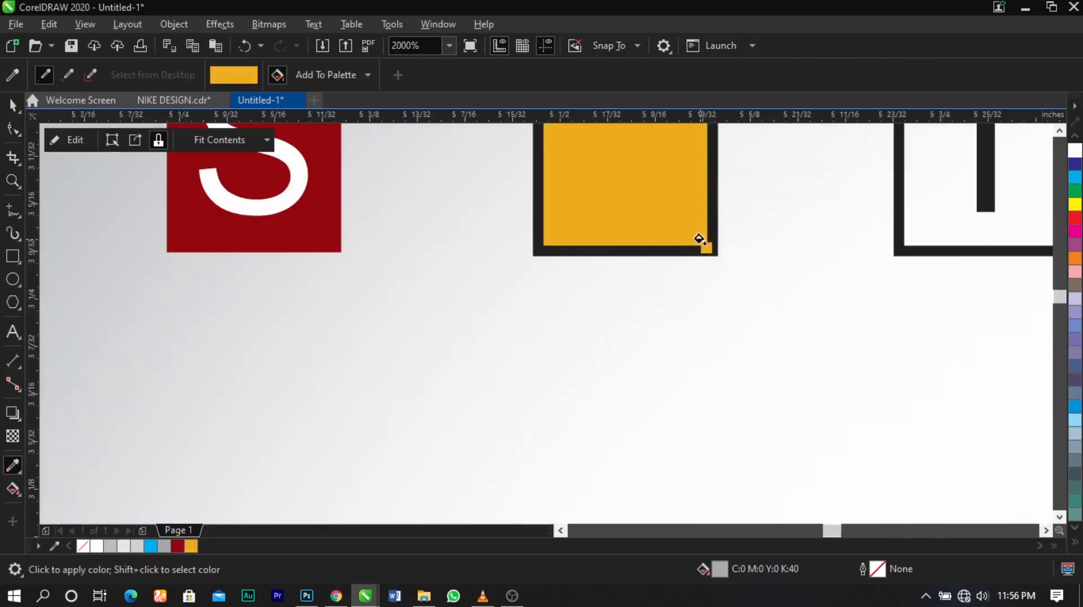
{"action": "key", "text": "space"}
{"action": "right_click", "coordinate": [76, 545]}
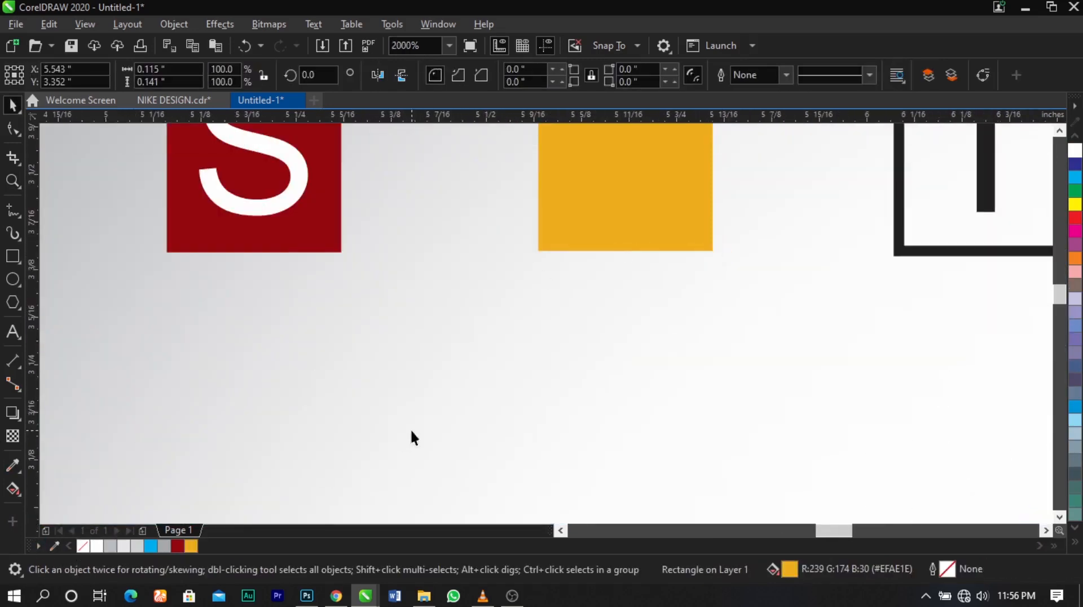
Bring the Monday letter M to the front of its orange-yellow rectangle and fill it with white
{"action": "scroll", "coordinate": [411, 428], "scroll_direction": "down", "scroll_amount": 1}
{"action": "left_click_drag", "start_coordinate": [427, 388], "coordinate": [567, 304]}
{"action": "left_click_drag", "start_coordinate": [586, 239], "coordinate": [584, 239]}
{"action": "key", "text": "shift+Page_Up"}
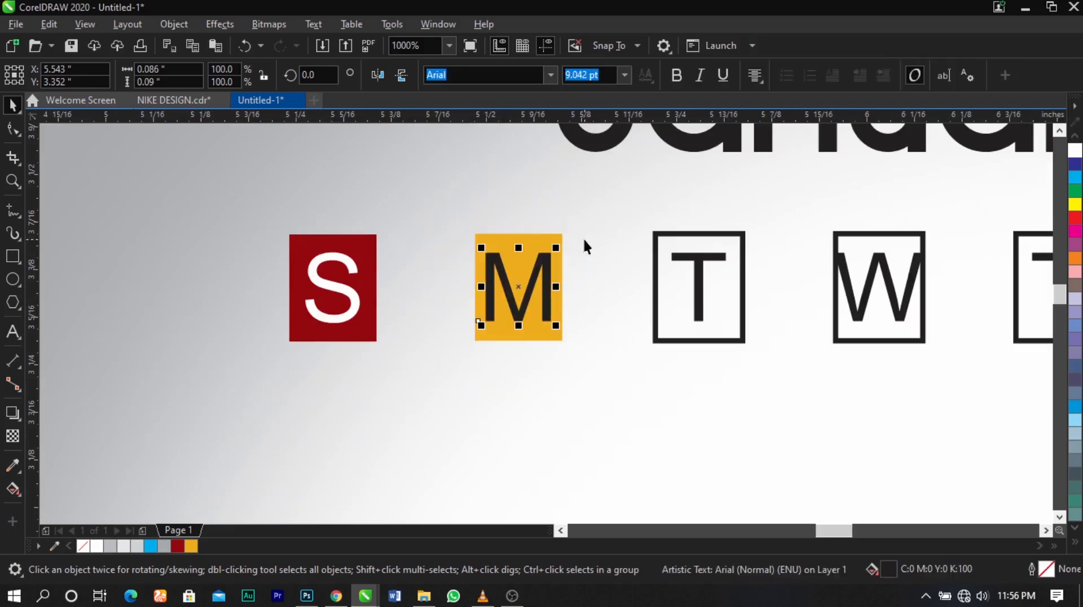
{"action": "left_click", "coordinate": [1077, 154]}
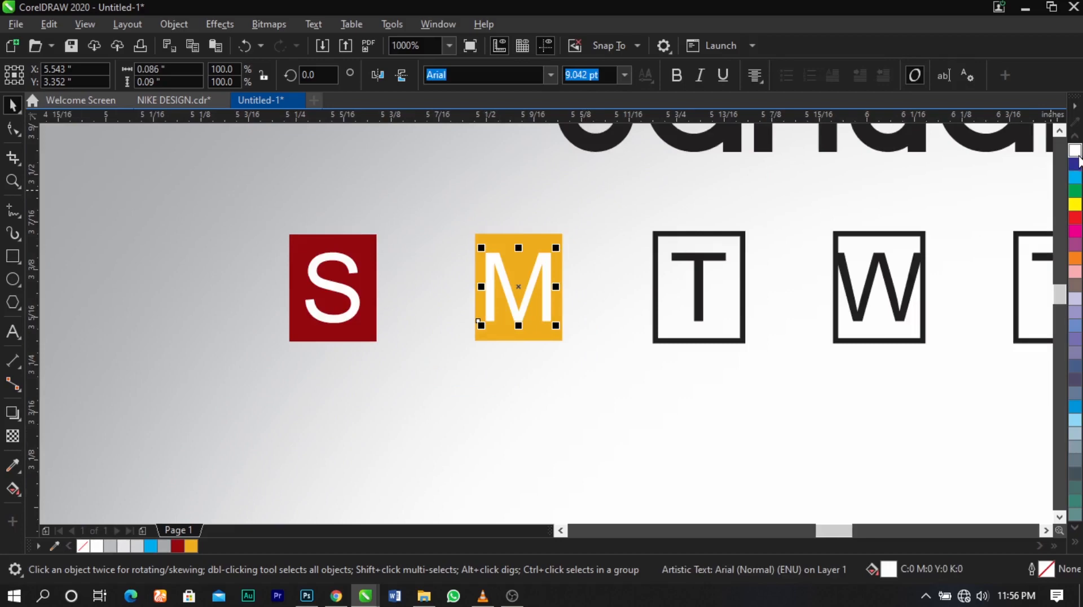
Fill the Tuesday rectangle with cyan and remove its outline
{"action": "left_click", "coordinate": [736, 295]}
{"action": "scroll", "coordinate": [723, 294], "scroll_direction": "down", "scroll_amount": 2}
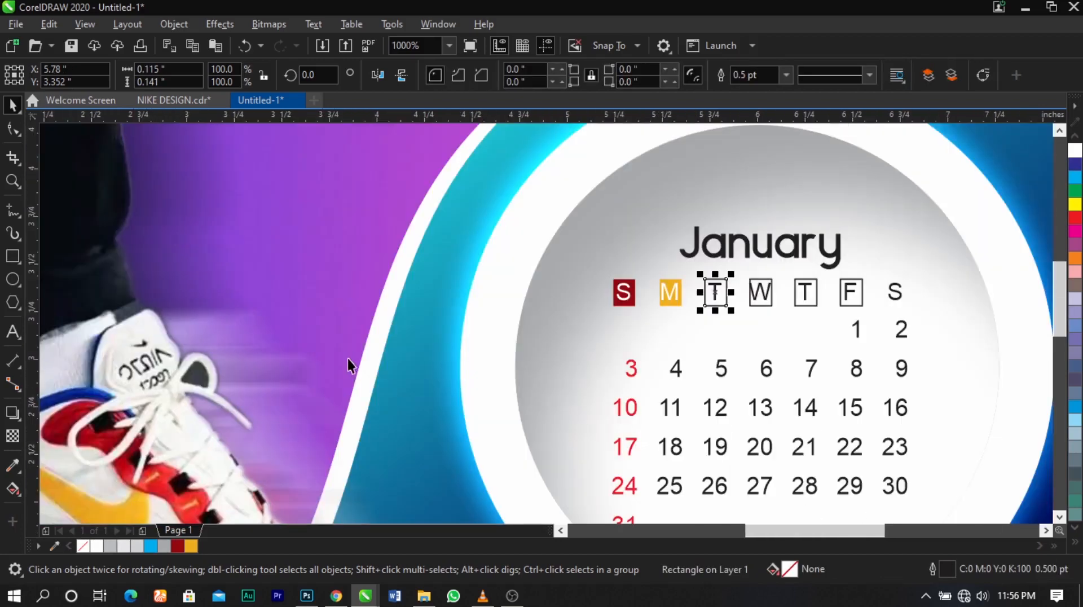
{"action": "left_click", "coordinate": [152, 548]}
{"action": "scroll", "coordinate": [726, 284], "scroll_direction": "up", "scroll_amount": 2}
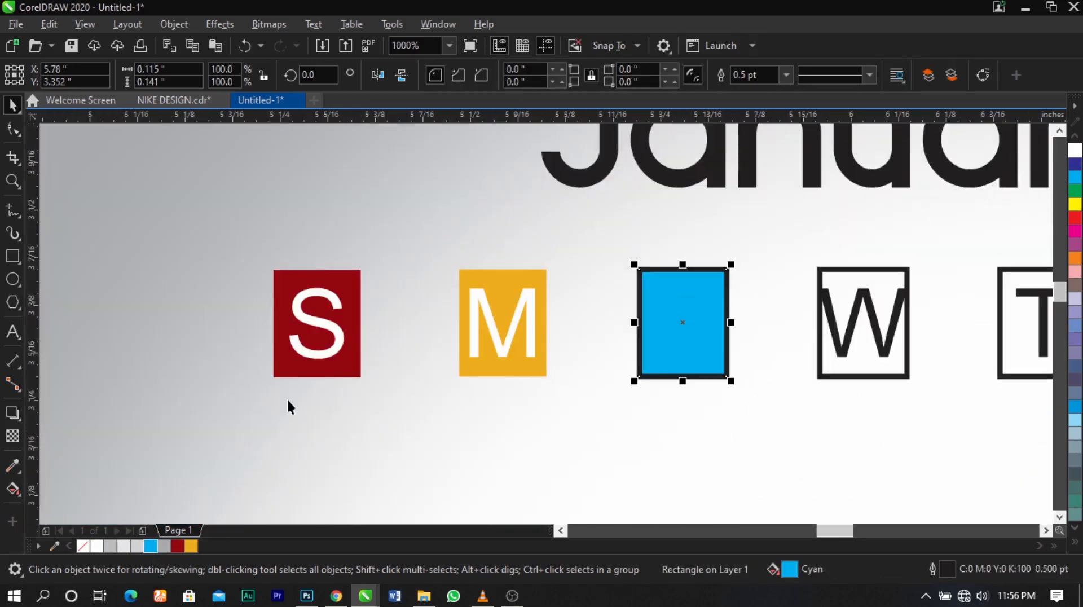
{"action": "right_click", "coordinate": [84, 546]}
Bring the Tuesday letter T to the front of its cyan rectangle and fill it with white
{"action": "left_click_drag", "start_coordinate": [600, 248], "coordinate": [747, 370]}
{"action": "key", "text": "shift+Page_Up"}
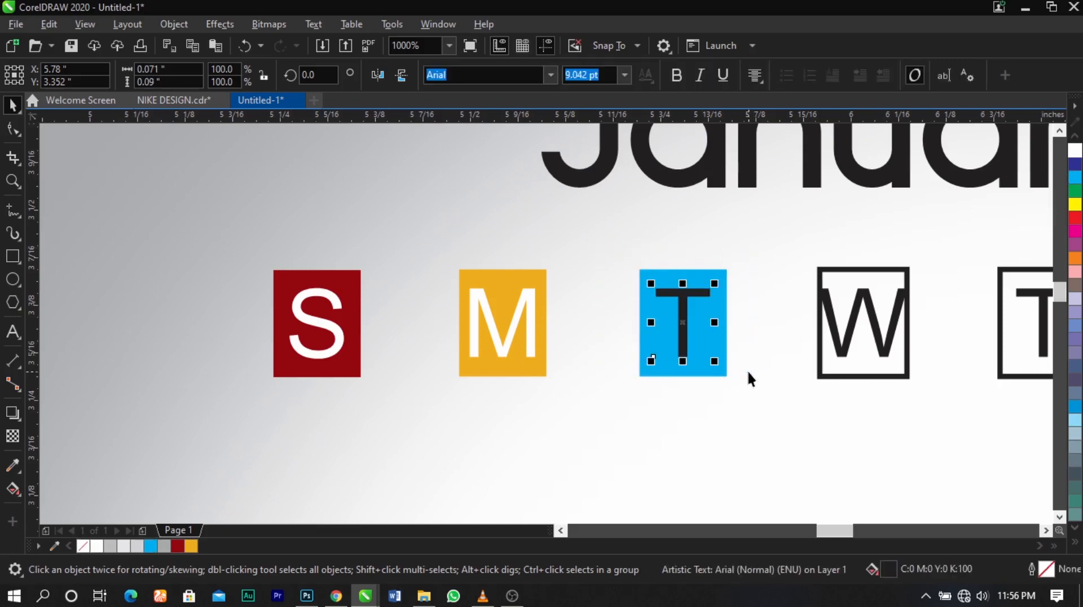
{"action": "left_click", "coordinate": [1075, 150]}
Fill the Wednesday rectangle with dark blue (C:100 M:100 Y:0 K:0) and remove its outline
{"action": "left_click", "coordinate": [822, 277]}
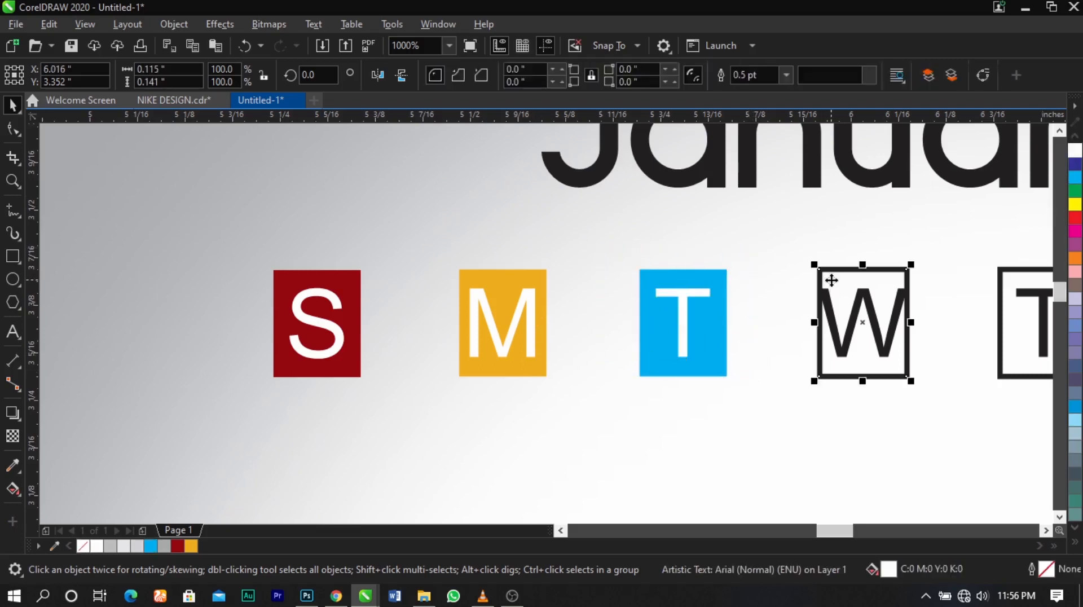
{"action": "scroll", "coordinate": [746, 305], "scroll_direction": "down", "scroll_amount": 2}
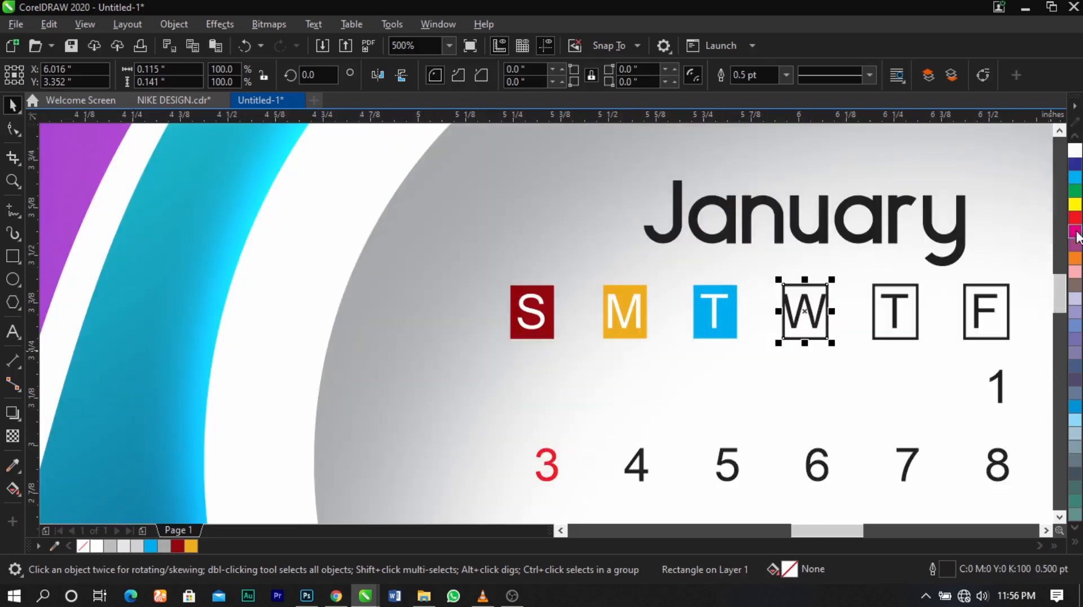
{"action": "left_click", "coordinate": [1076, 165]}
{"action": "scroll", "coordinate": [865, 296], "scroll_direction": "up", "scroll_amount": 4}
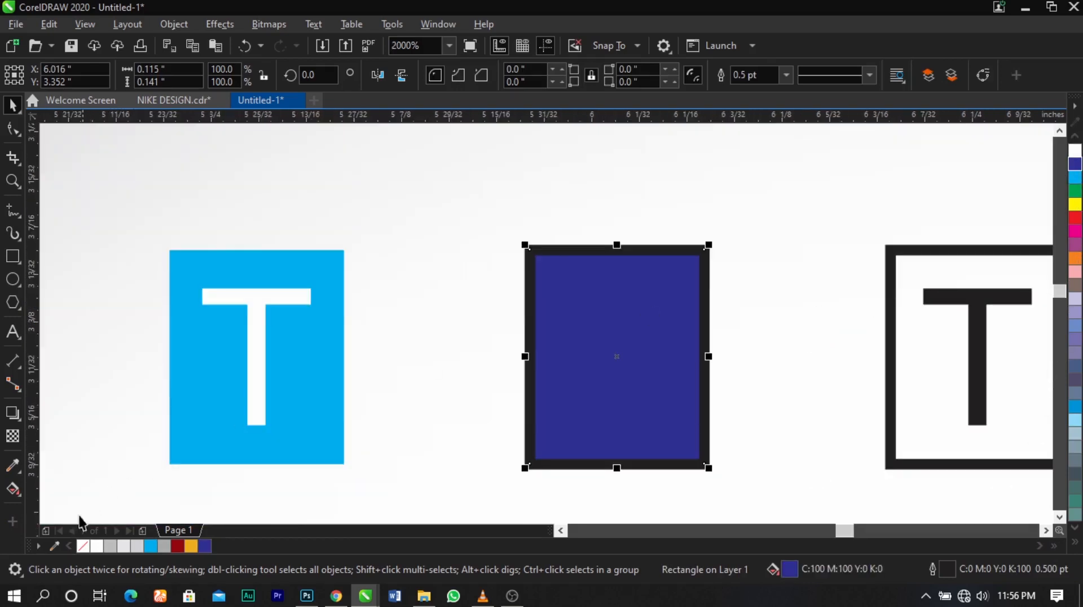
{"action": "right_click", "coordinate": [85, 546]}
Bring the Wednesday letter W to the front of its dark blue rectangle and fill it with white
{"action": "left_click_drag", "start_coordinate": [489, 206], "coordinate": [692, 486]}
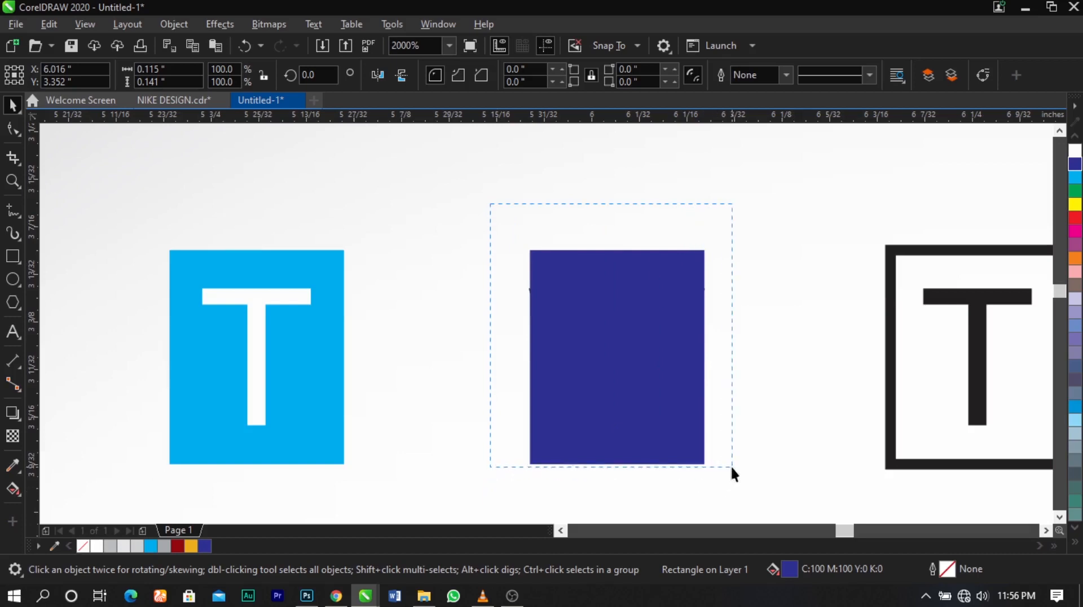
{"action": "key", "text": "shift+Page_Up"}
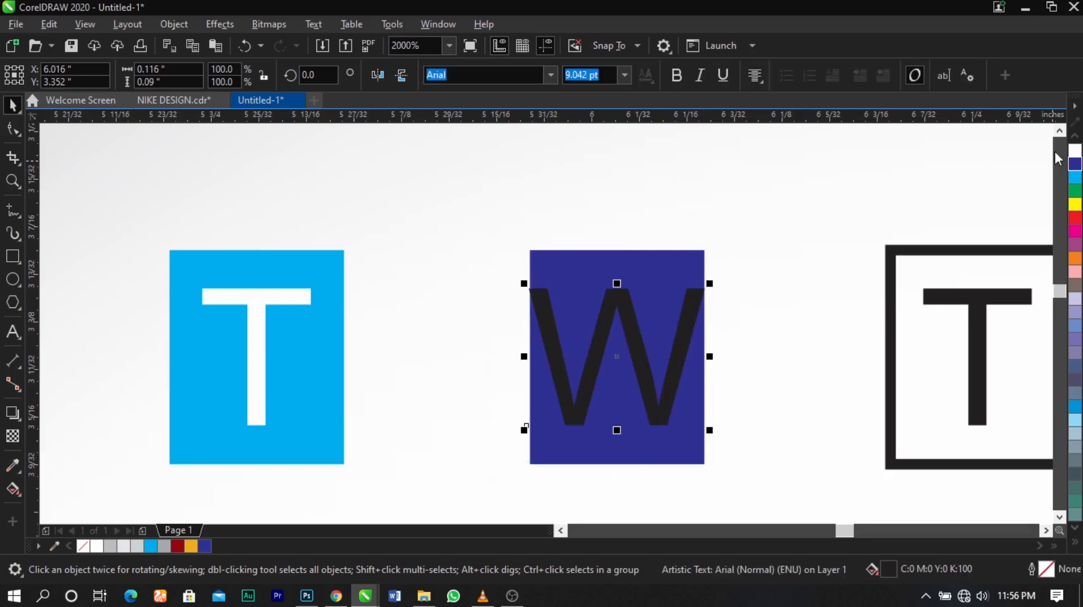
{"action": "left_click", "coordinate": [1075, 151]}
Fill the Thursday rectangle with dark grey (C:0 M:0 Y:0 K:90)
{"action": "left_click", "coordinate": [969, 247]}
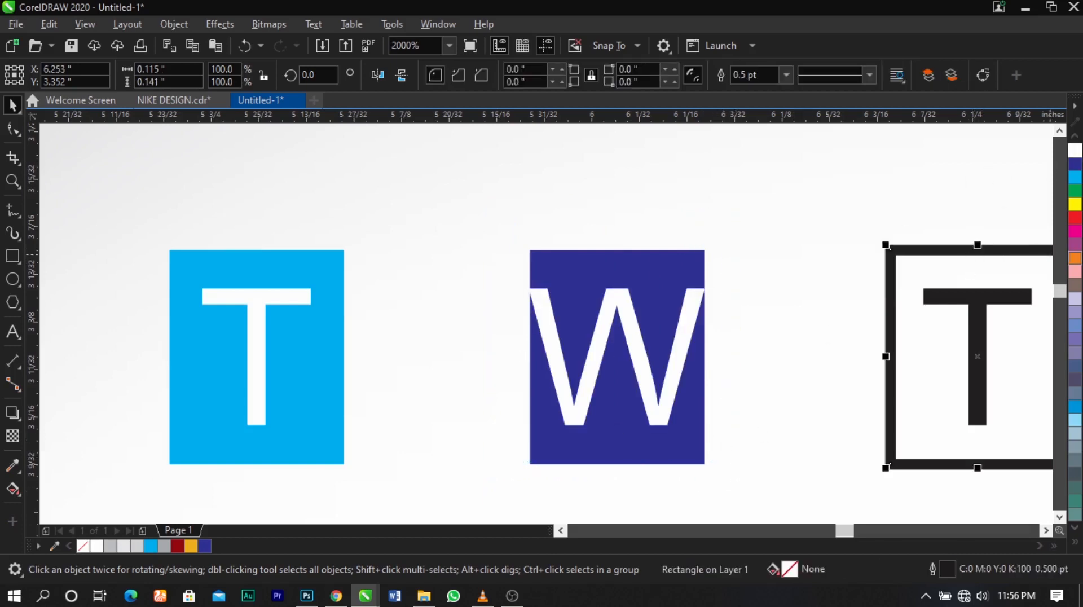
{"action": "scroll", "coordinate": [1075, 243], "scroll_direction": "up", "scroll_amount": 3}
{"action": "scroll", "coordinate": [1076, 242], "scroll_direction": "up", "scroll_amount": 2}
{"action": "left_click", "coordinate": [1075, 177]}
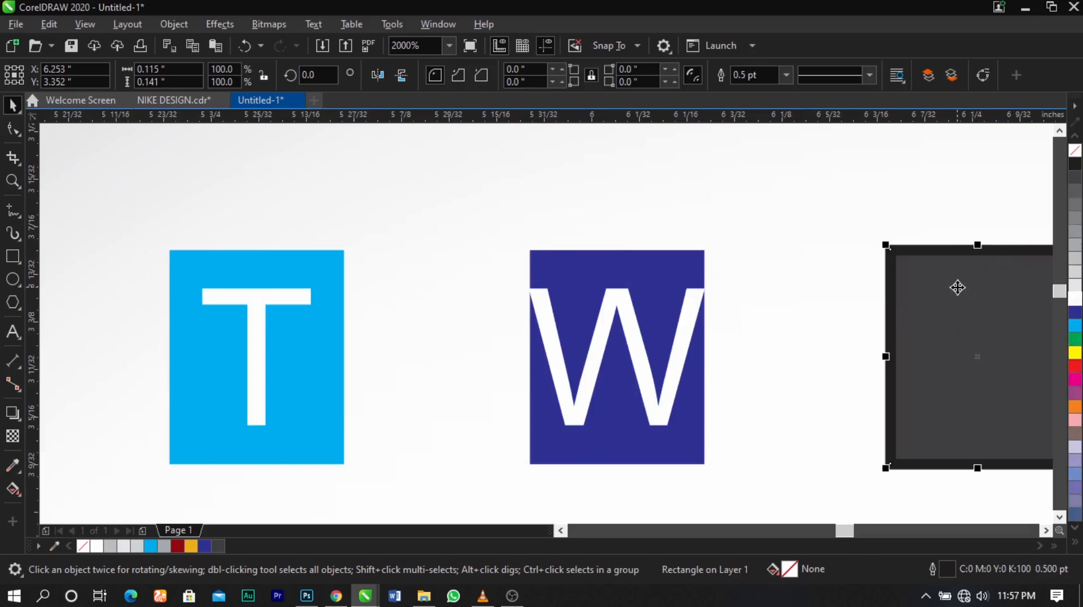
Bring the Thursday letter T to the front in white and remove the outline from its dark grey rectangle
{"action": "left_click_drag", "start_coordinate": [853, 246], "coordinate": [982, 460]}
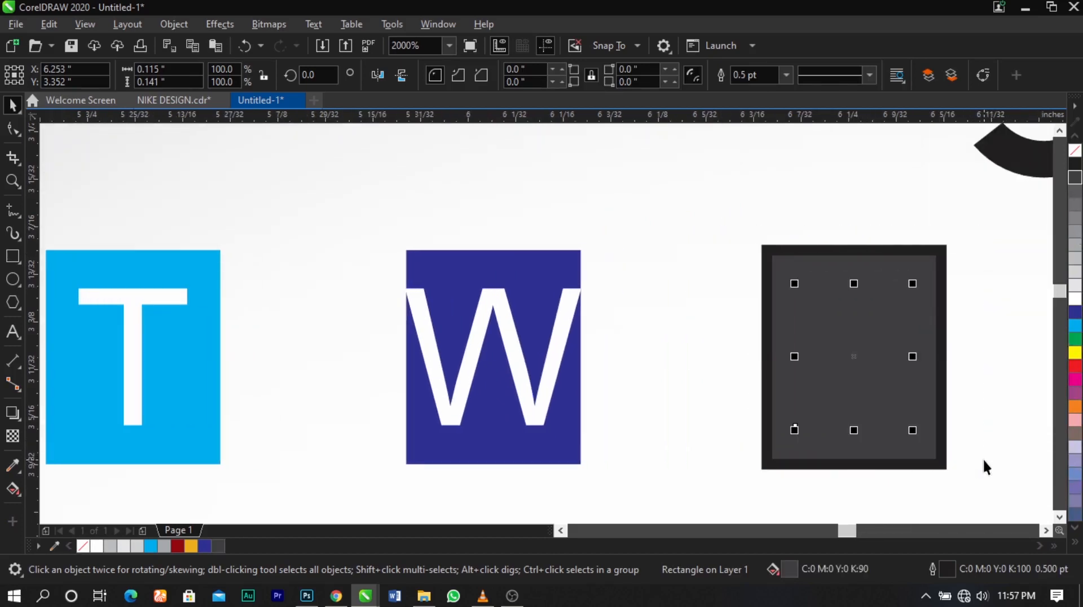
{"action": "left_click", "coordinate": [1074, 298]}
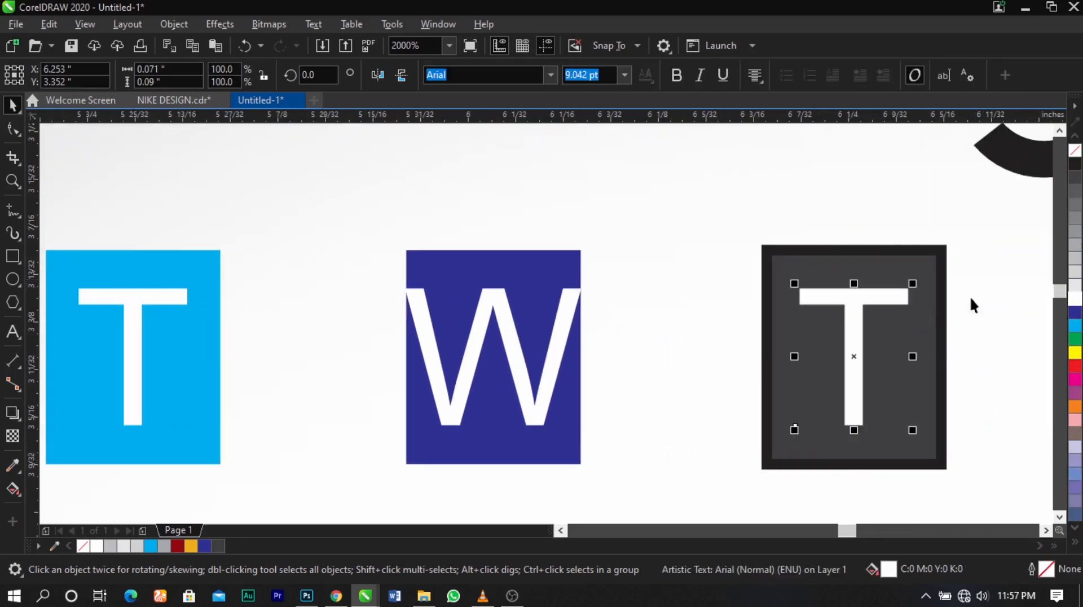
{"action": "left_click", "coordinate": [932, 257]}
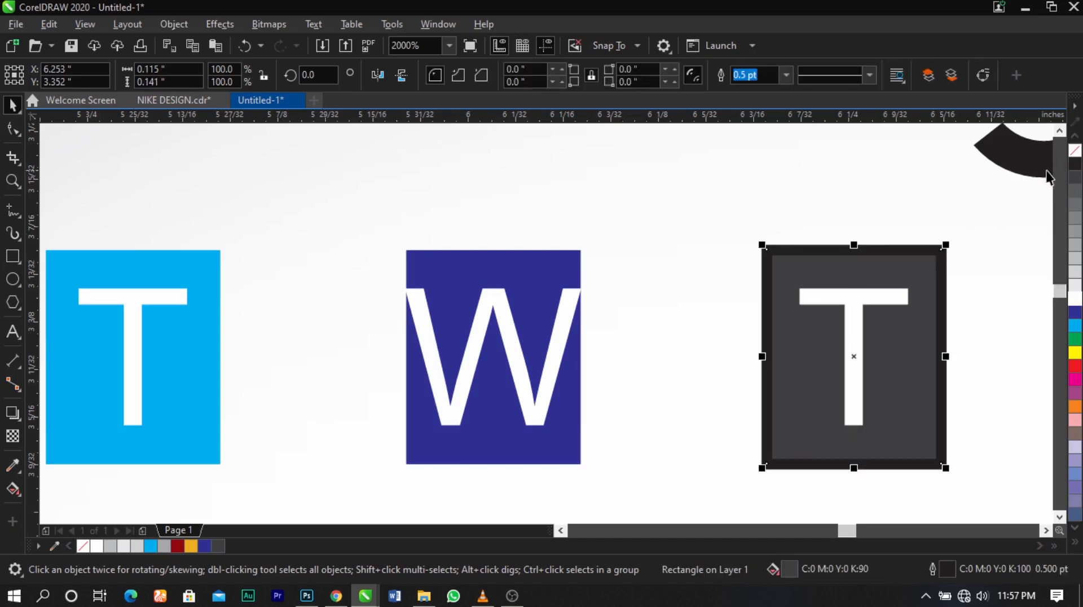
Copy the Friday rectangle to the Saturday letter S and centre it horizontally on the letter
{"action": "scroll", "coordinate": [682, 276], "scroll_direction": "down", "scroll_amount": 5}
{"action": "key", "text": "z"}
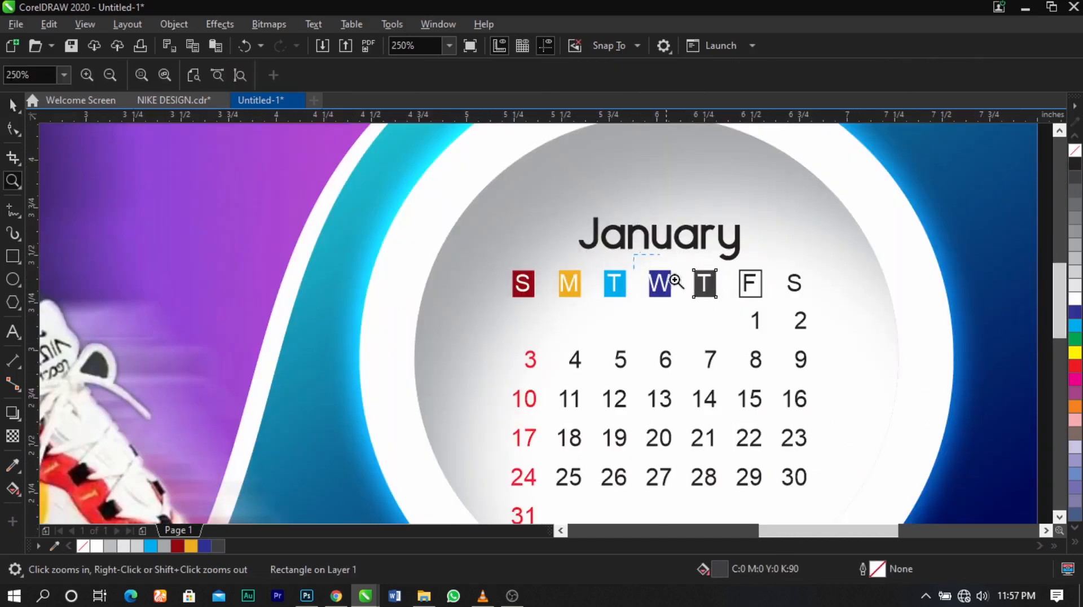
{"action": "left_click_drag", "start_coordinate": [633, 252], "coordinate": [815, 316]}
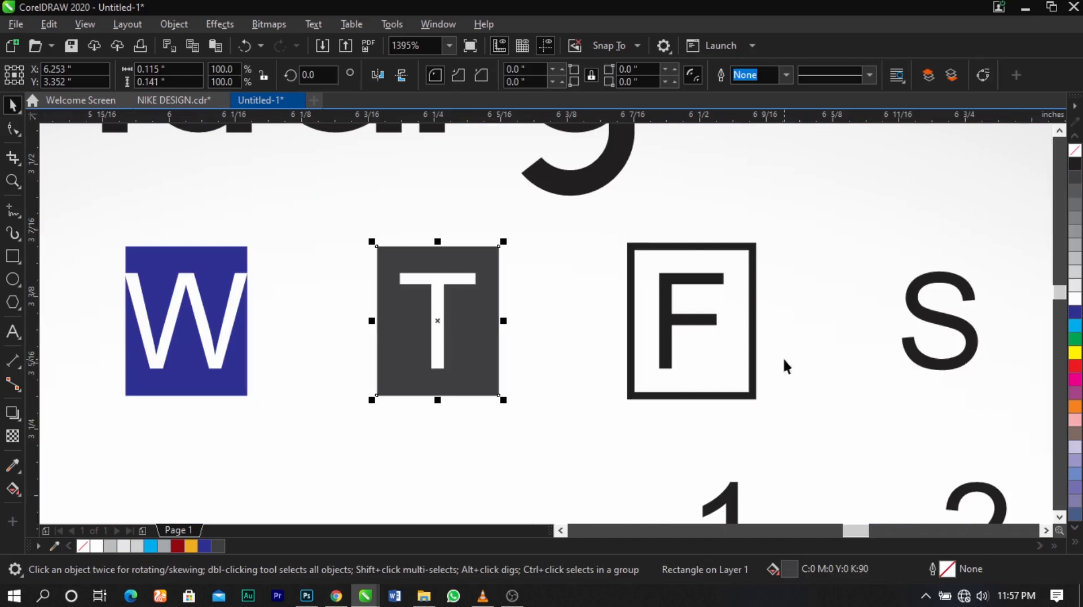
{"action": "left_click_drag", "start_coordinate": [751, 350], "coordinate": [801, 350]}
{"action": "right_click", "coordinate": [801, 349]}
{"action": "left_click", "coordinate": [910, 355], "text": "shift"}
{"action": "key", "text": "c"}
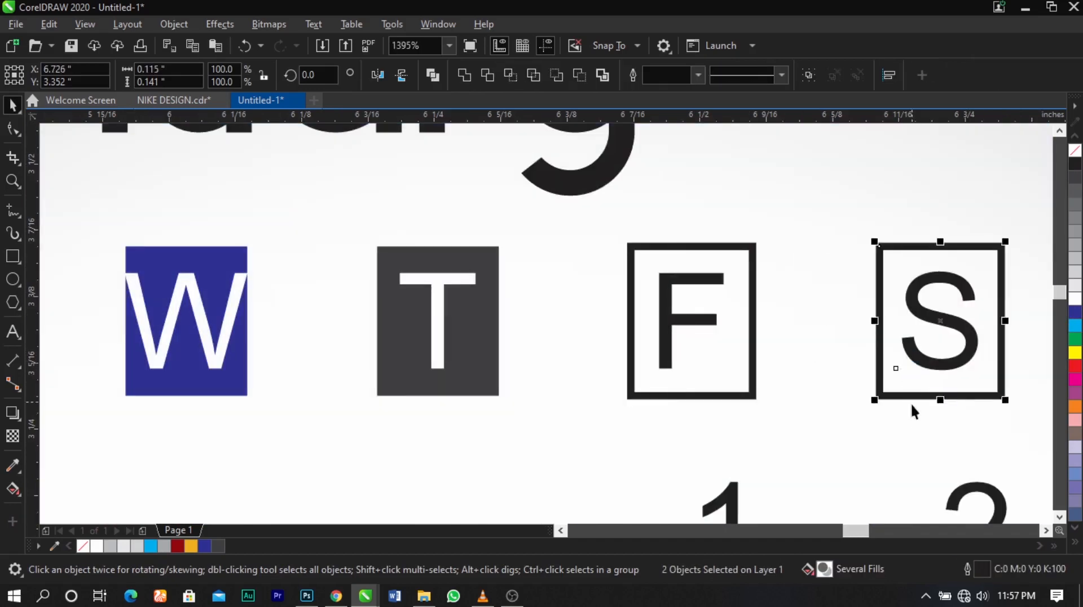
Fill the Friday rectangle with cyan (C:100 M:0 Y:0 K:0) and remove its outline
{"action": "left_click", "coordinate": [821, 387]}
{"action": "left_click", "coordinate": [754, 387]}
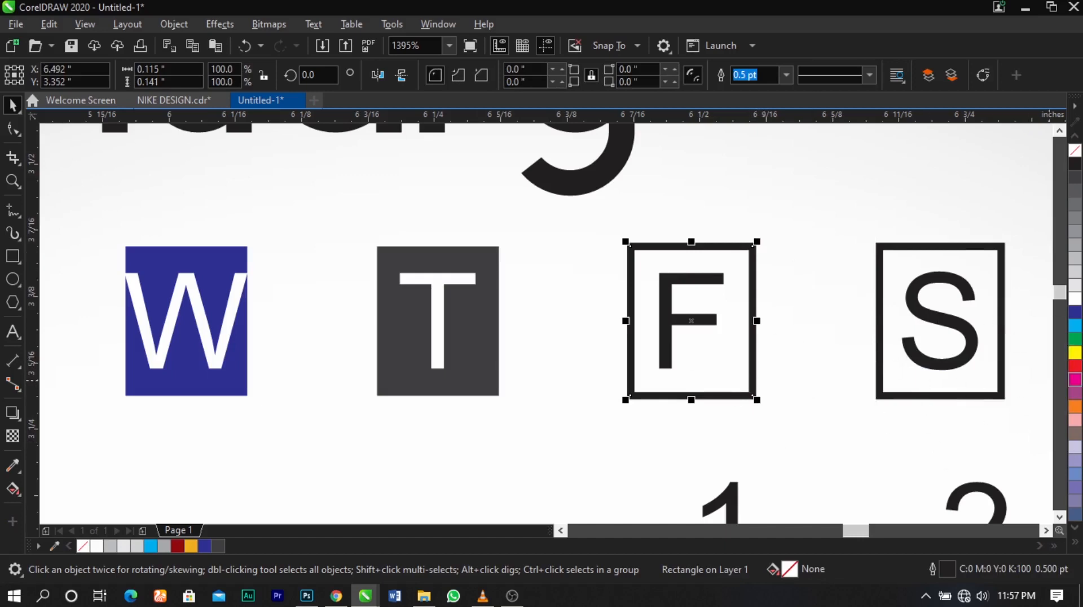
{"action": "left_click", "coordinate": [1076, 328]}
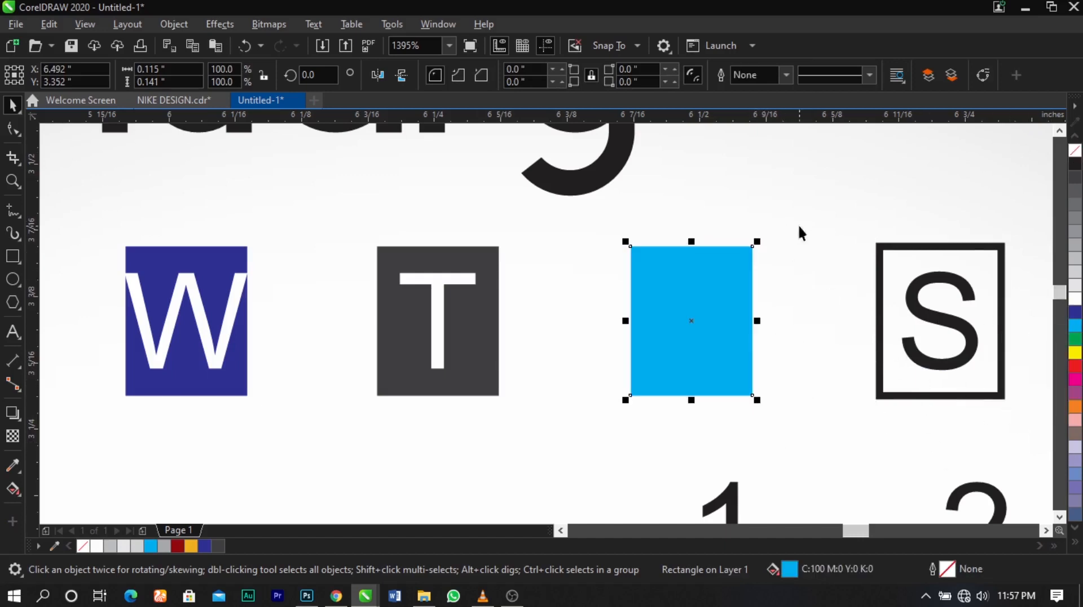
Bring the Friday letter F to the front of its cyan rectangle and fill it with white
{"action": "left_click_drag", "start_coordinate": [798, 230], "coordinate": [588, 384]}
{"action": "key", "text": "shift+Page_Up"}
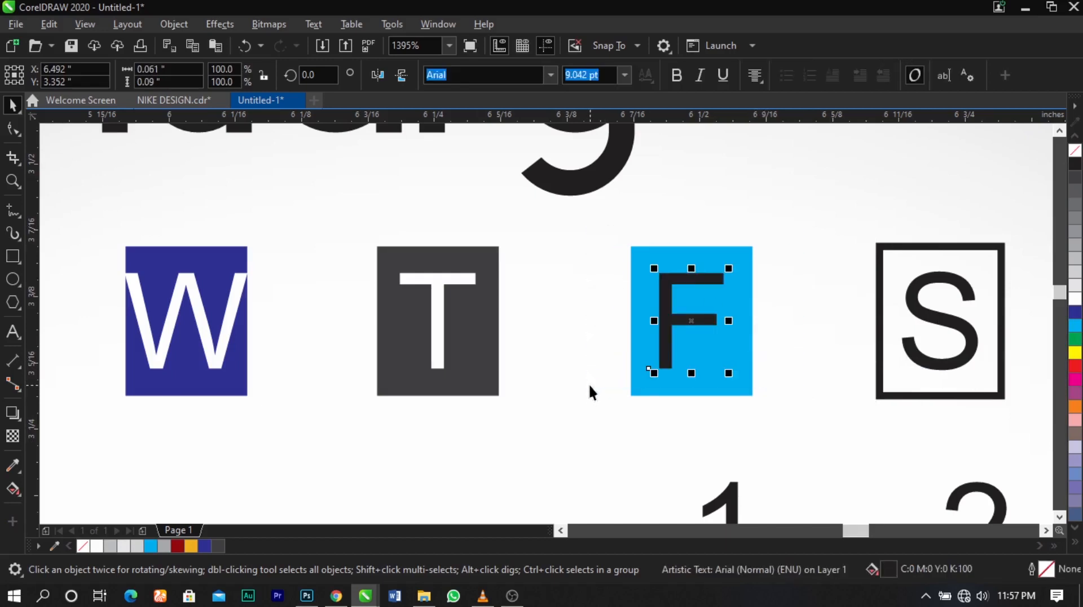
{"action": "left_click", "coordinate": [1075, 298]}
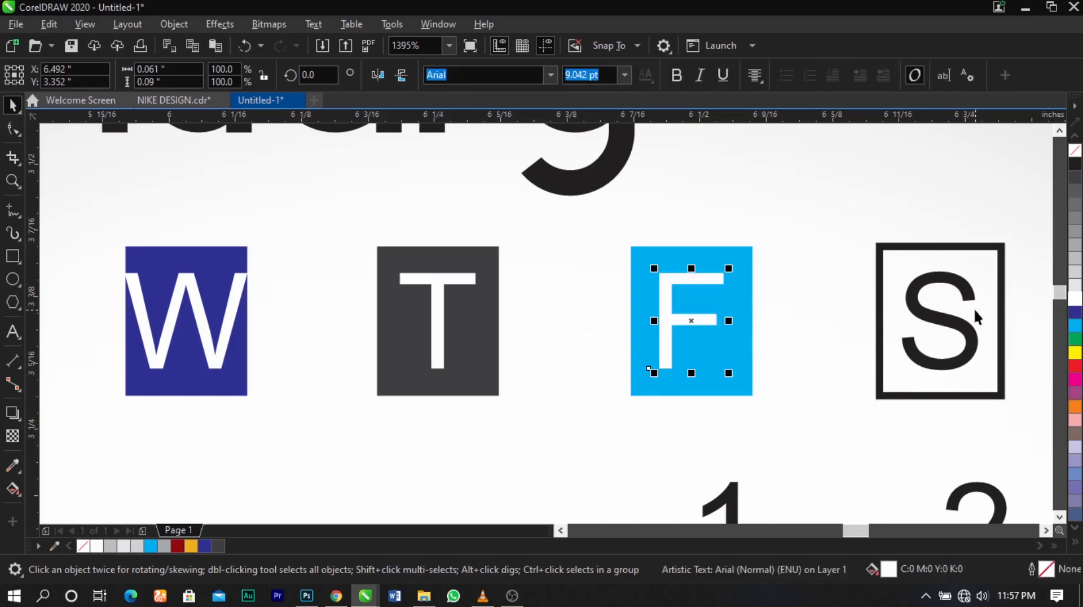
Fill the Saturday rectangle with green (C:100 M:0 Y:100 K:0) and remove its outline
{"action": "left_click", "coordinate": [1001, 322]}
{"action": "left_click", "coordinate": [1075, 339]}
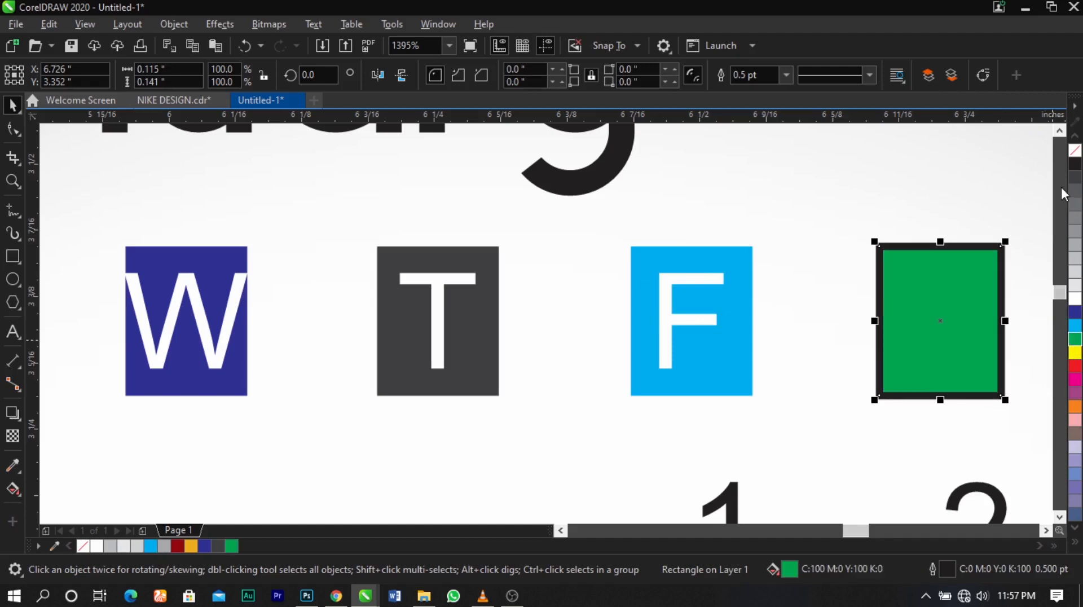
Bring the Saturday letter S to the front of its green rectangle and fill it with white
{"action": "left_click_drag", "start_coordinate": [1024, 210], "coordinate": [813, 393]}
{"action": "key", "text": "shift+Page_Up"}
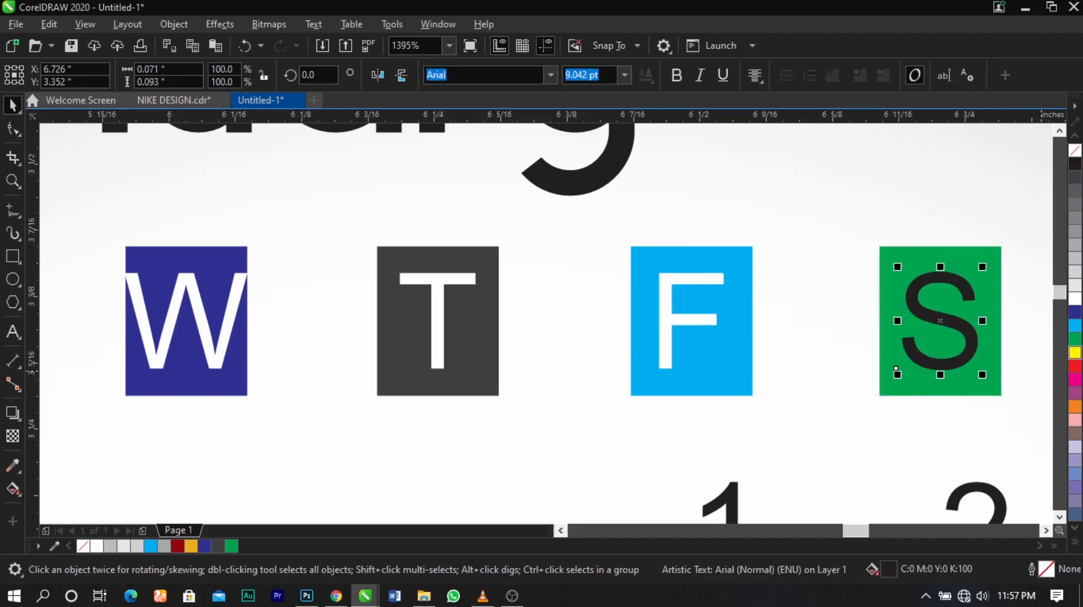
{"action": "left_click", "coordinate": [1075, 298]}
Deselect everything and review the whole calendar page with its coloured weekday row
{"action": "key", "text": "F4"}
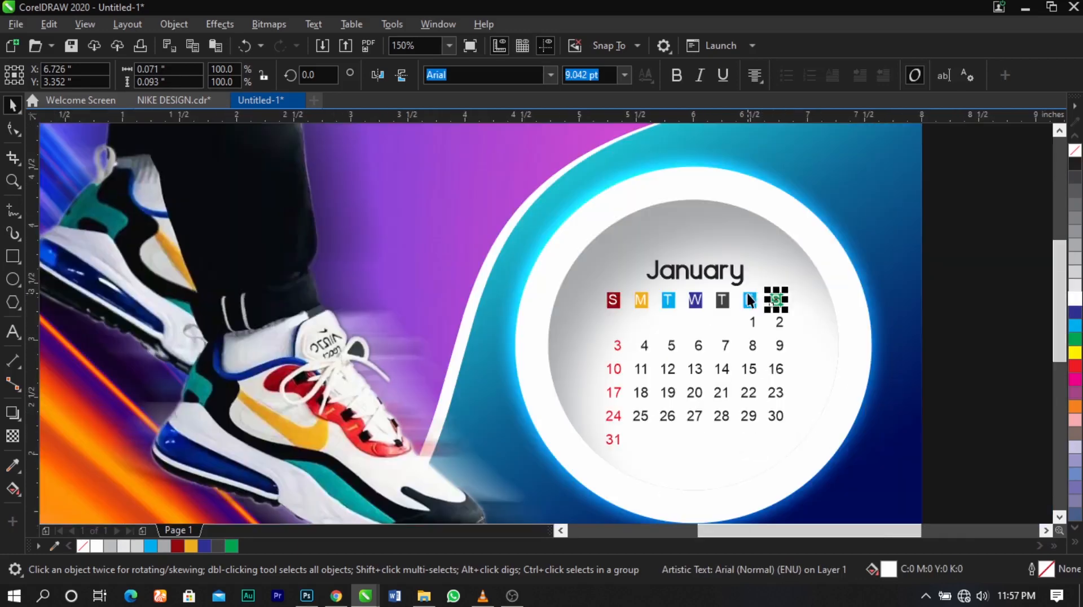
{"action": "left_click", "coordinate": [916, 317]}
{"action": "left_click", "coordinate": [965, 318]}
{"action": "scroll", "coordinate": [793, 265], "scroll_direction": "down", "scroll_amount": 1}
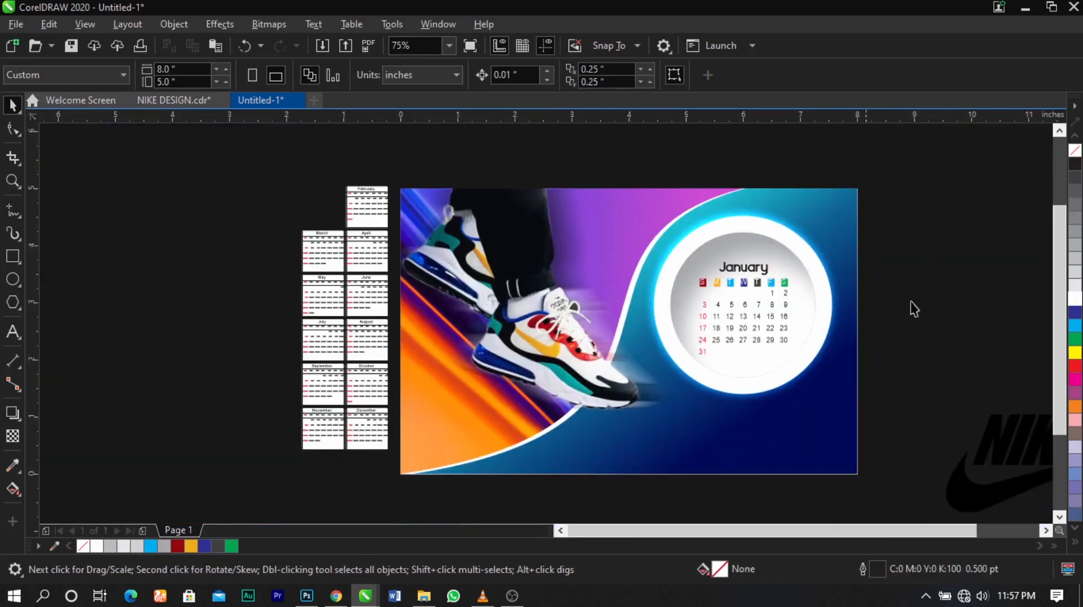
{"action": "key", "text": "F2"}
{"action": "left_click_drag", "start_coordinate": [931, 181], "coordinate": [363, 501]}
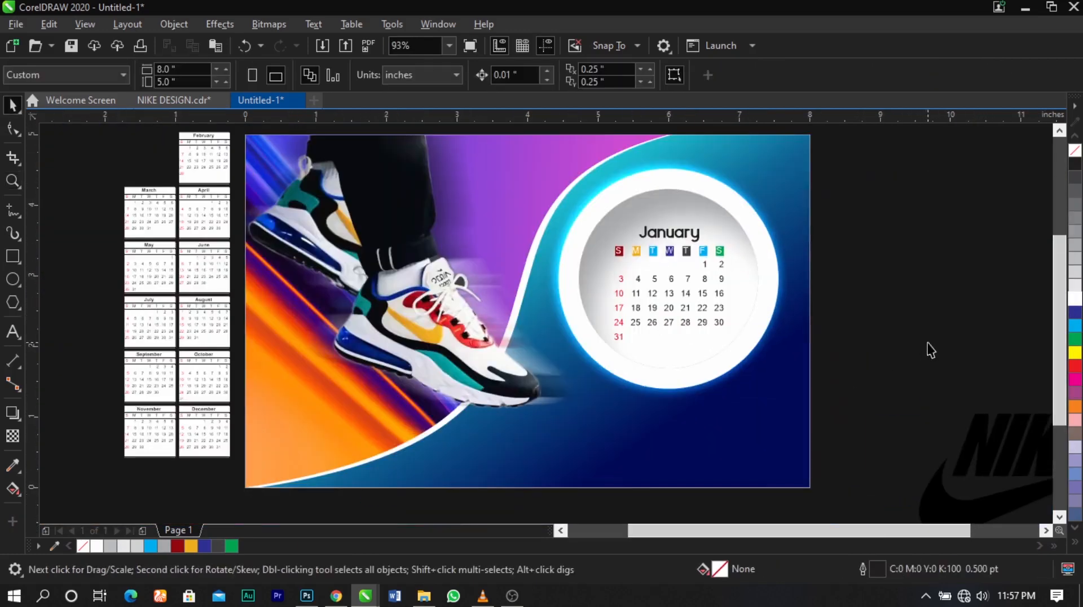
Draw a circle about 0.66 inches across over the upper-right part of the white ring around the January calendar
{"action": "scroll", "coordinate": [780, 219], "scroll_direction": "up", "scroll_amount": 5}
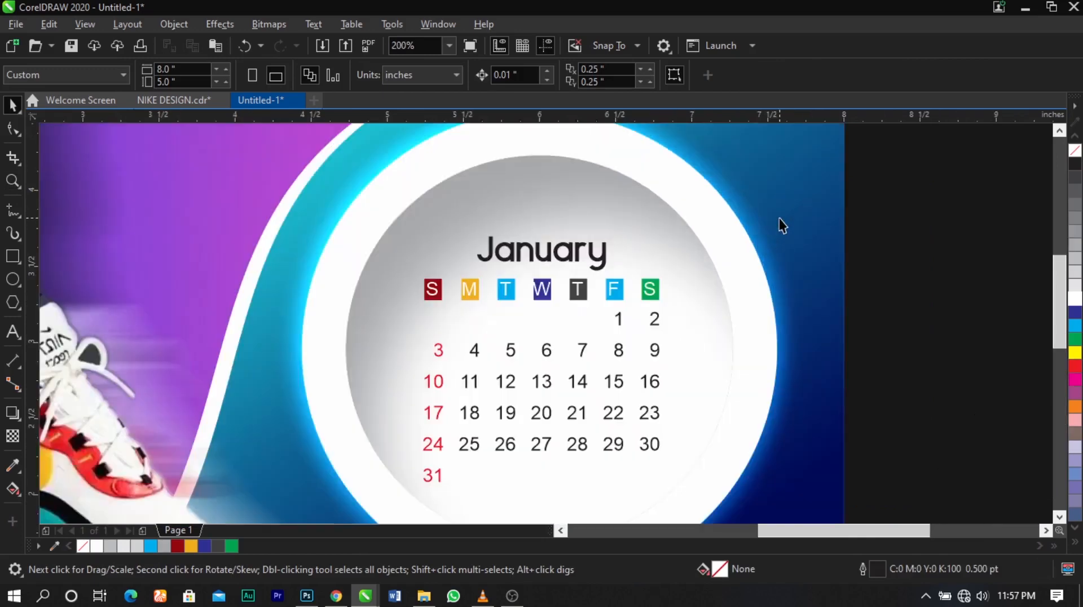
{"action": "left_click", "coordinate": [14, 285]}
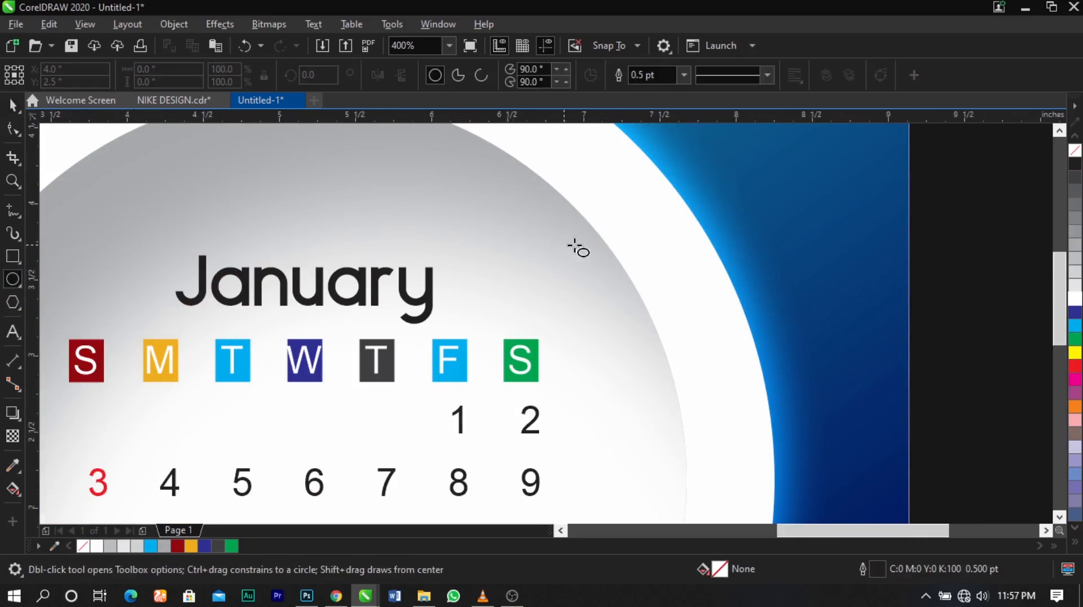
{"action": "scroll", "coordinate": [575, 242], "scroll_direction": "down", "scroll_amount": 3}
{"action": "left_click_drag", "start_coordinate": [560, 218], "coordinate": [661, 310]}
{"action": "key", "text": "space"}
{"action": "scroll", "coordinate": [638, 254], "scroll_direction": "up", "scroll_amount": 1}
{"action": "left_click_drag", "start_coordinate": [627, 266], "coordinate": [647, 252]}
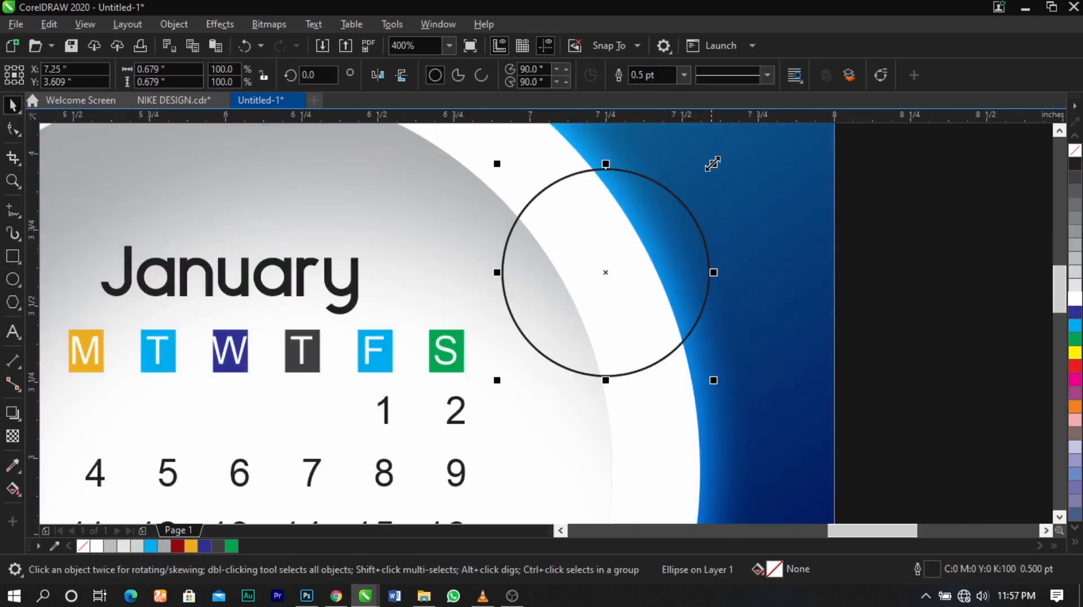
{"action": "left_click_drag", "start_coordinate": [710, 162], "coordinate": [709, 168]}
{"action": "key", "text": "Escape"}
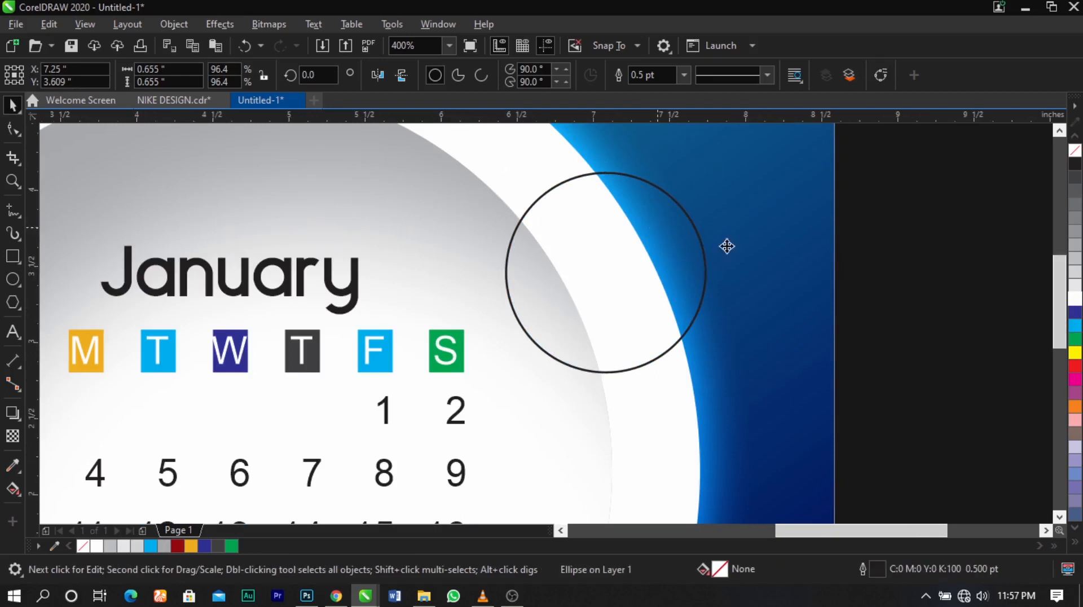
Fill the new circle with orange (#EFAE1E) and remove its outline
{"action": "scroll", "coordinate": [726, 248], "scroll_direction": "down", "scroll_amount": 1}
{"action": "left_click", "coordinate": [670, 231]}
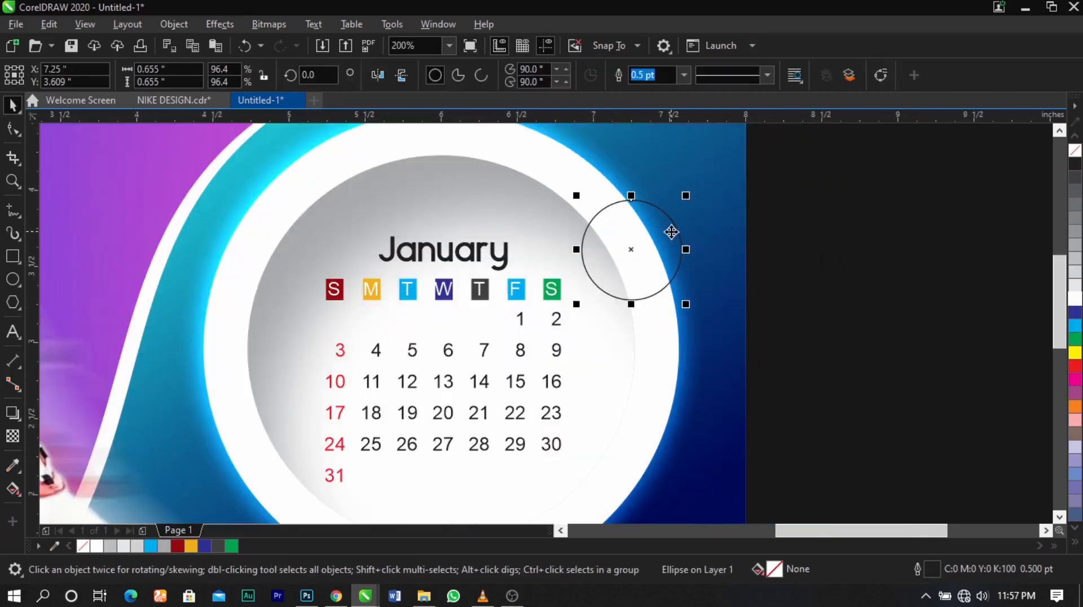
{"action": "left_click", "coordinate": [195, 547]}
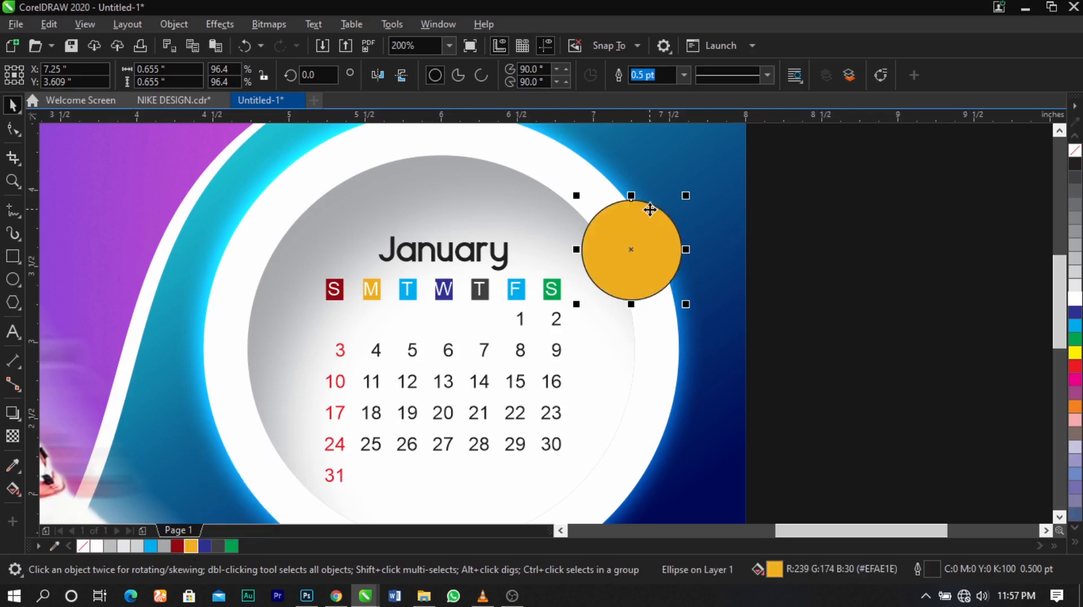
{"action": "scroll", "coordinate": [653, 207], "scroll_direction": "up", "scroll_amount": 2}
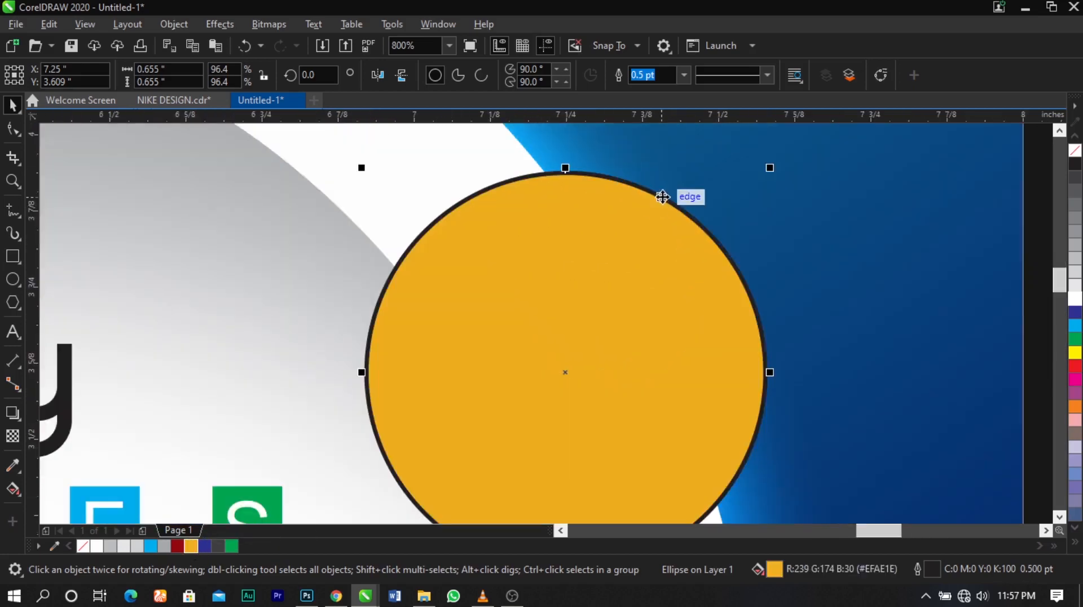
{"action": "right_click", "coordinate": [1074, 151]}
{"action": "scroll", "coordinate": [658, 314], "scroll_direction": "down", "scroll_amount": 2}
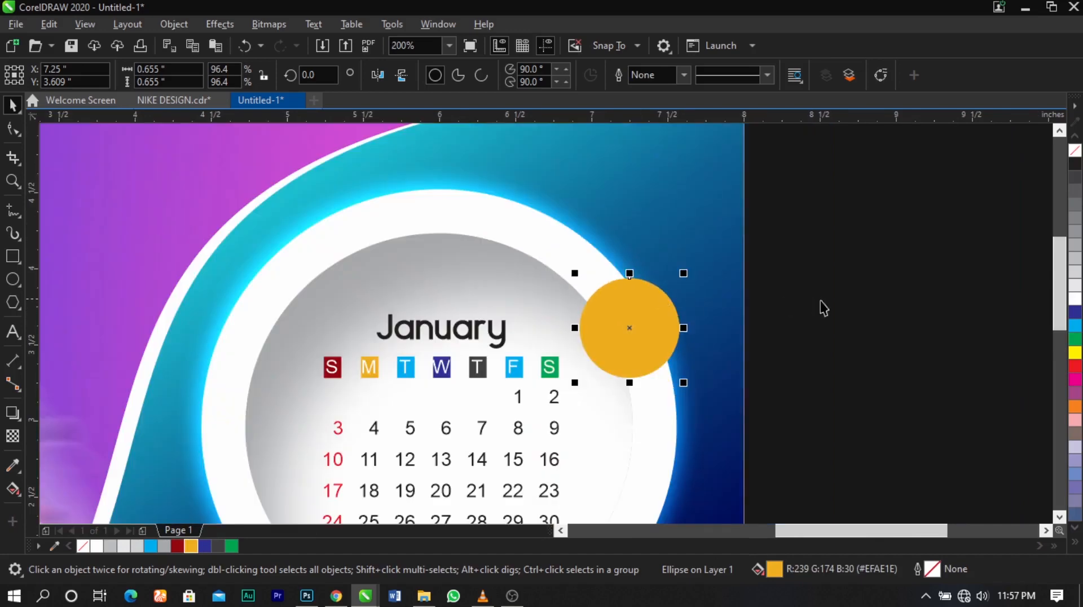
Try moving the orange circle alone and together with the white ring's circle, and undo the moves
{"action": "scroll", "coordinate": [626, 271], "scroll_direction": "up", "scroll_amount": 1}
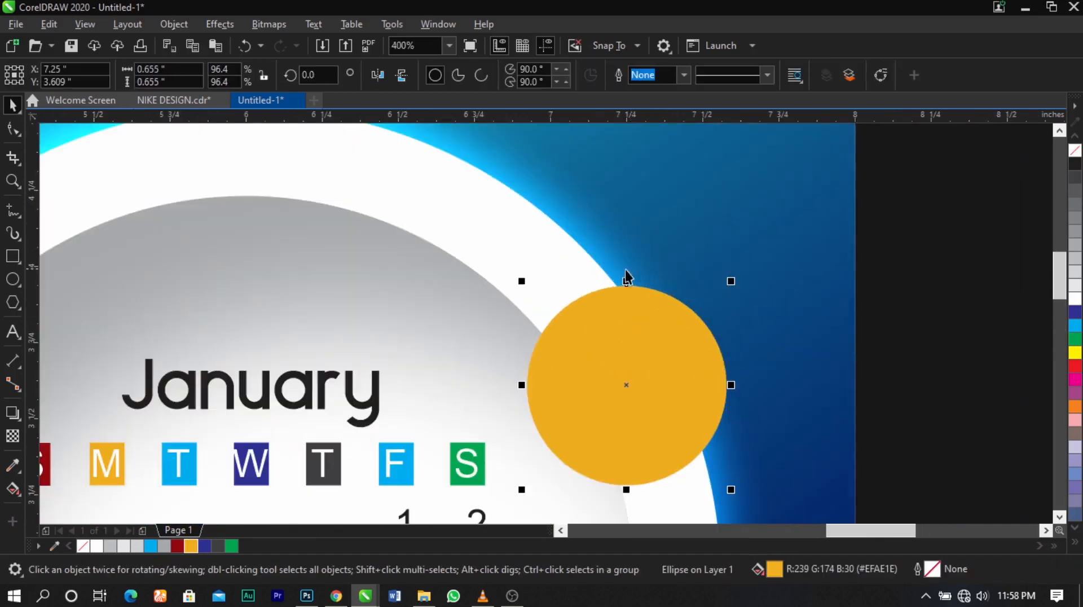
{"action": "scroll", "coordinate": [591, 252], "scroll_direction": "down", "scroll_amount": 1}
{"action": "left_click_drag", "start_coordinate": [612, 315], "coordinate": [634, 317]}
{"action": "key", "text": "ctrl+z"}
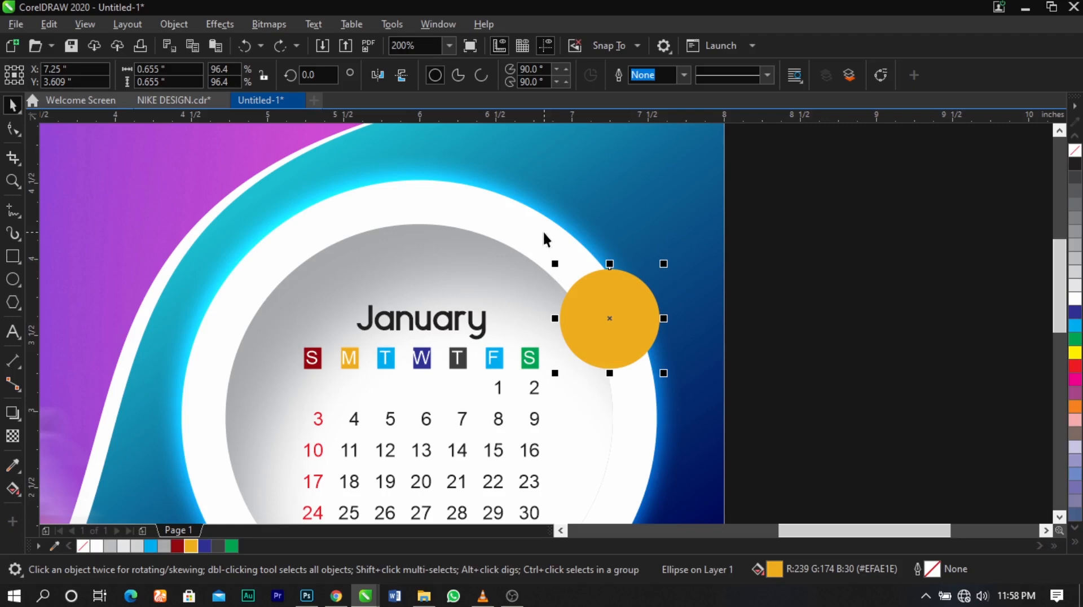
{"action": "left_click", "coordinate": [525, 227], "text": "shift"}
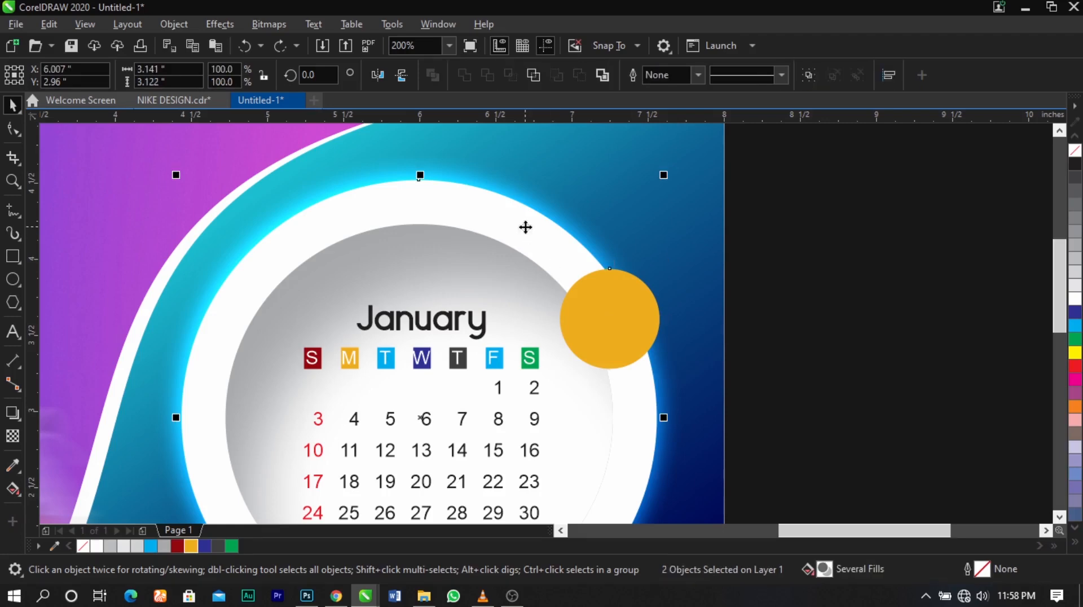
{"action": "left_click_drag", "start_coordinate": [525, 226], "coordinate": [659, 215]}
{"action": "left_click_drag", "start_coordinate": [750, 315], "coordinate": [835, 317]}
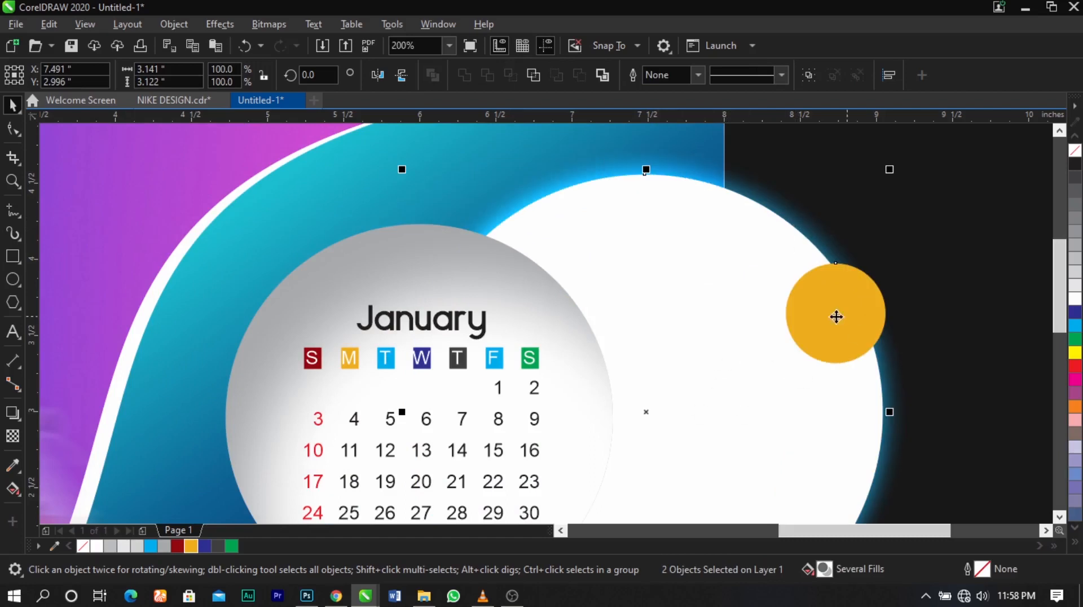
{"action": "key", "text": "ctrl+z"}
{"action": "key", "text": "ctrl+z"}
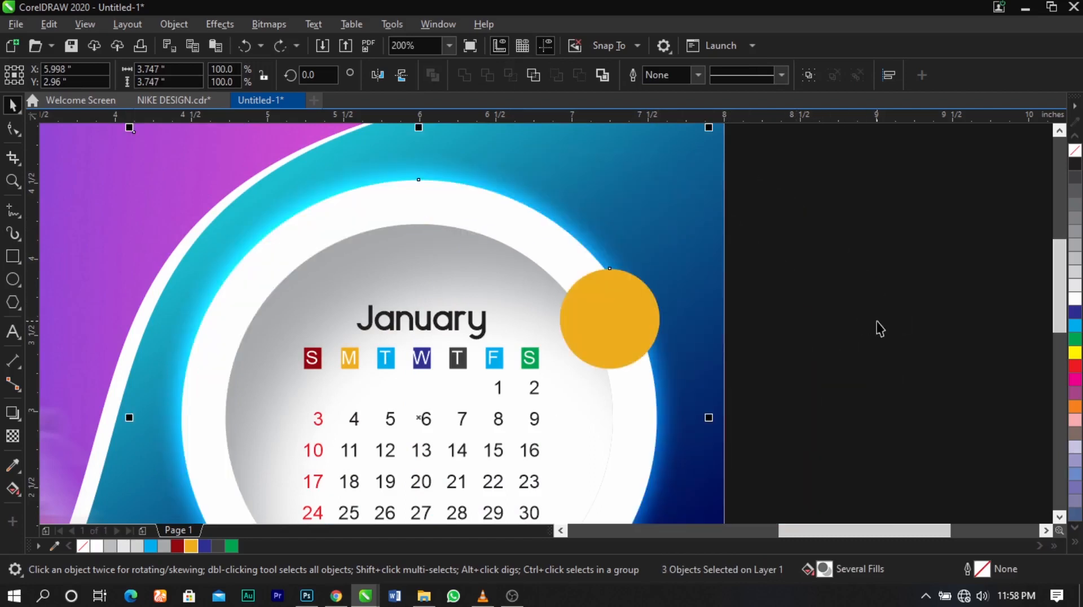
Move the white ring's circle and its cyan glow aside to tell the layers apart, undoing each move
{"action": "left_click", "coordinate": [609, 316]}
{"action": "left_click", "coordinate": [570, 236], "text": "shift"}
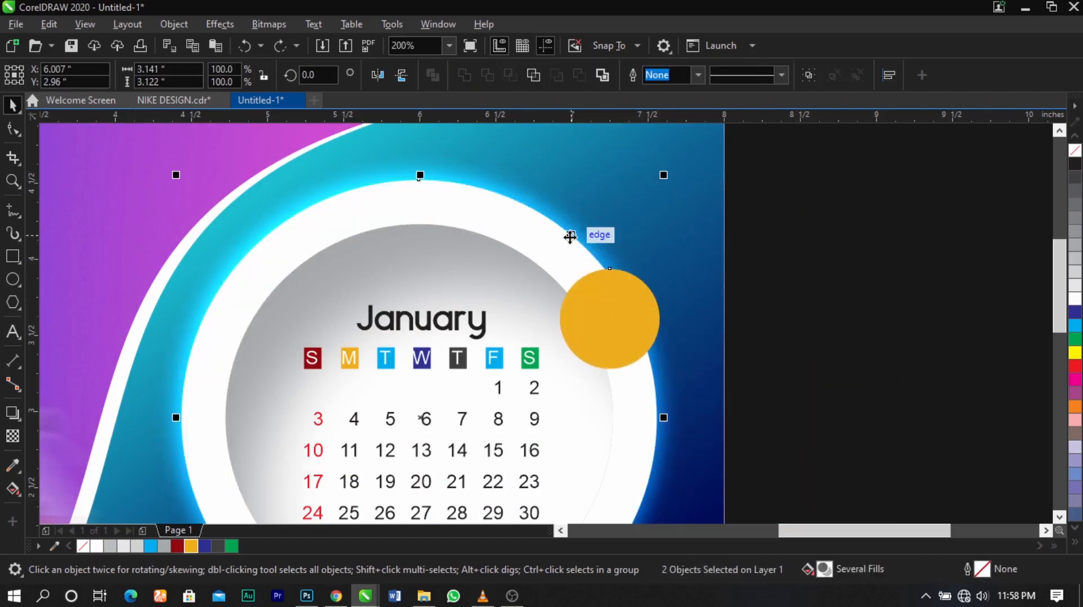
{"action": "left_click", "coordinate": [574, 227]}
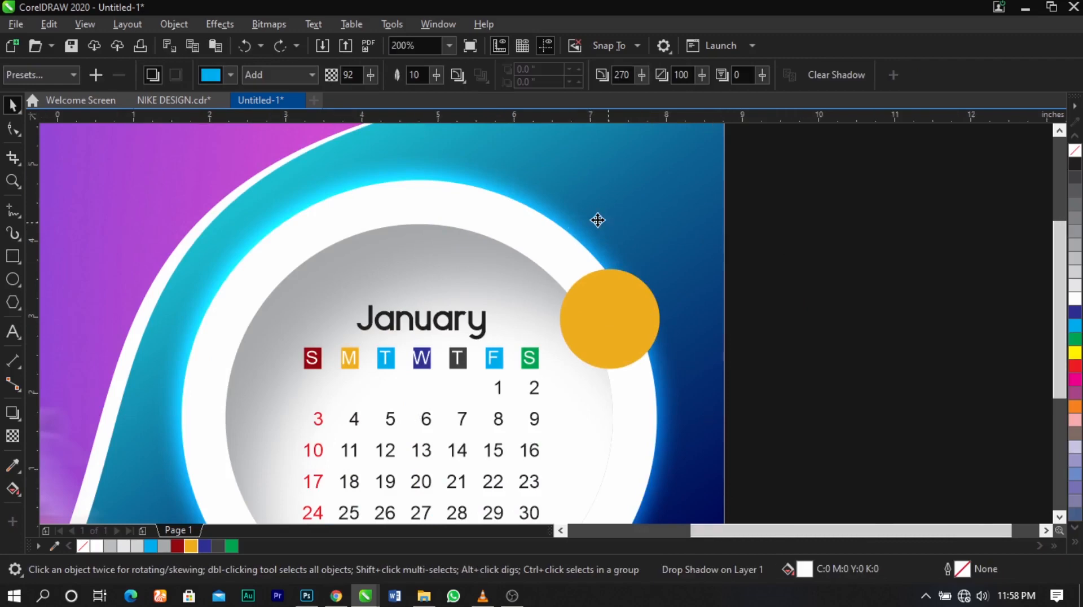
{"action": "scroll", "coordinate": [574, 225], "scroll_direction": "down", "scroll_amount": 1}
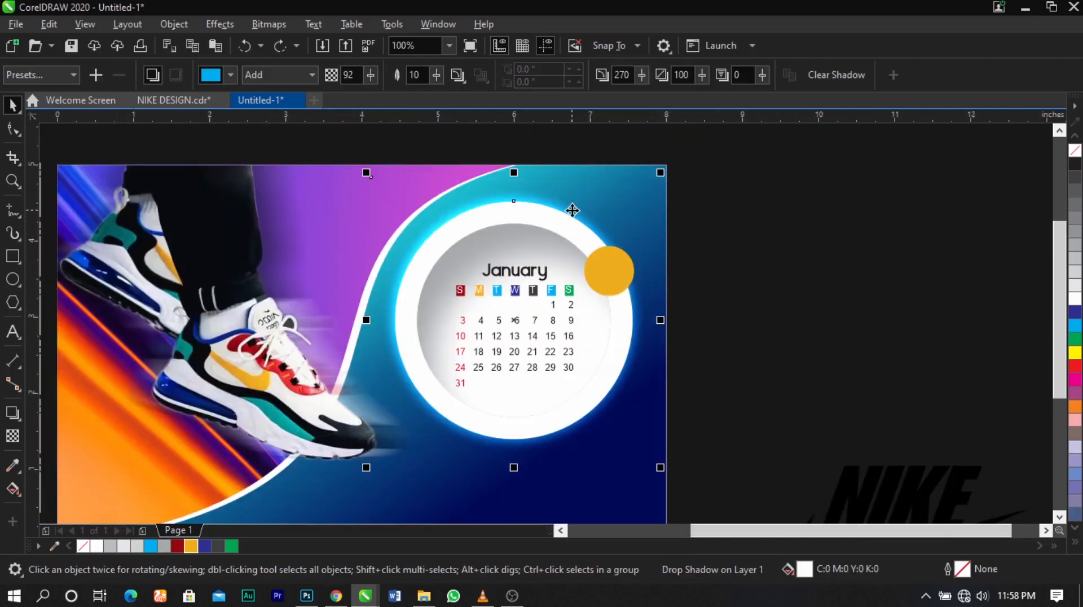
{"action": "left_click_drag", "start_coordinate": [573, 210], "coordinate": [735, 212]}
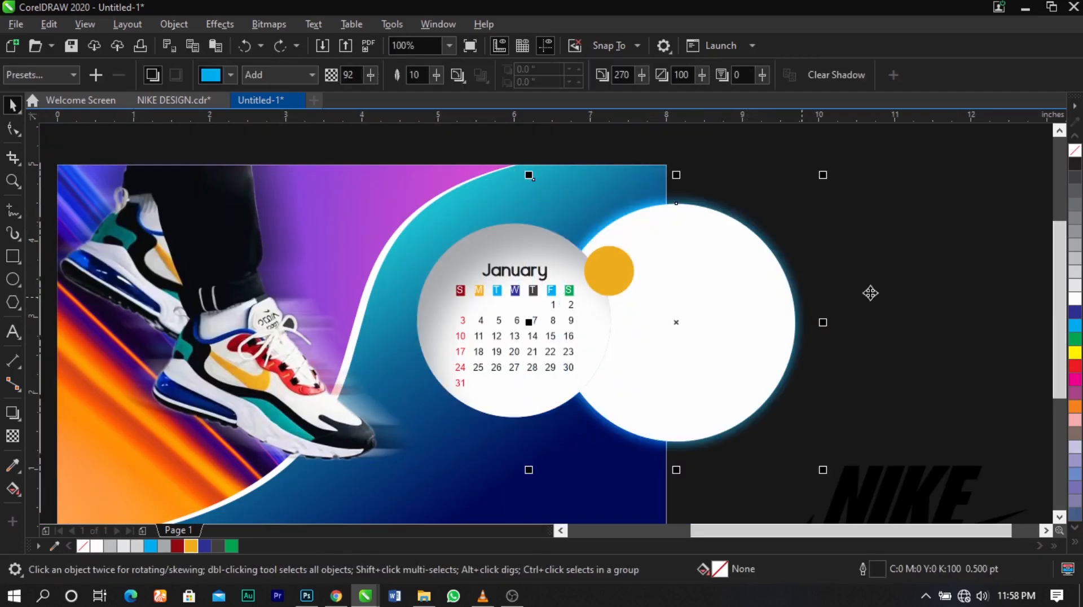
{"action": "key", "text": "ctrl+z"}
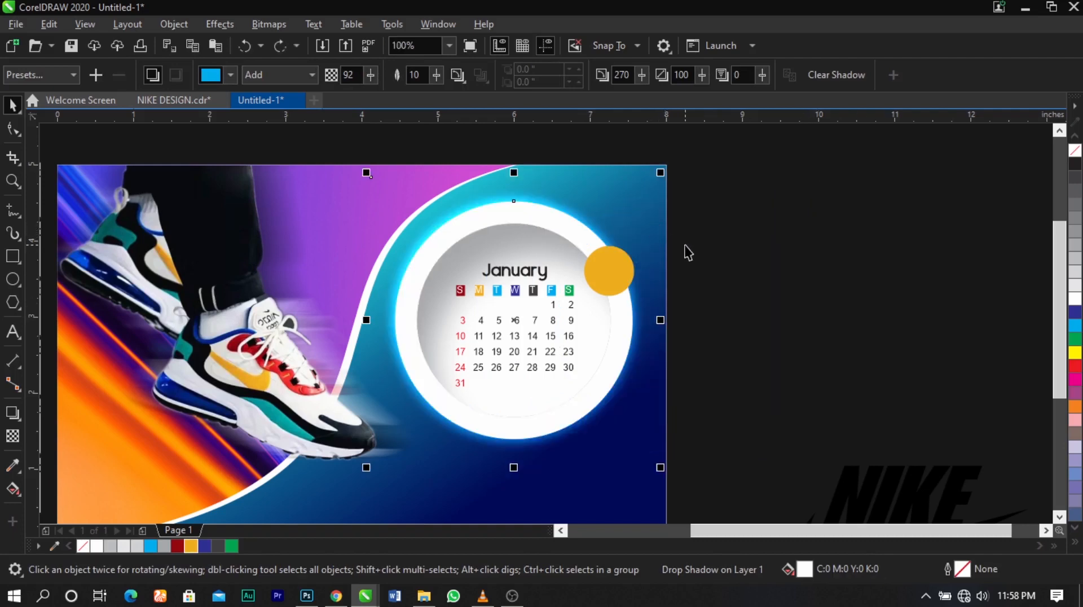
{"action": "left_click_drag", "start_coordinate": [648, 234], "coordinate": [806, 212]}
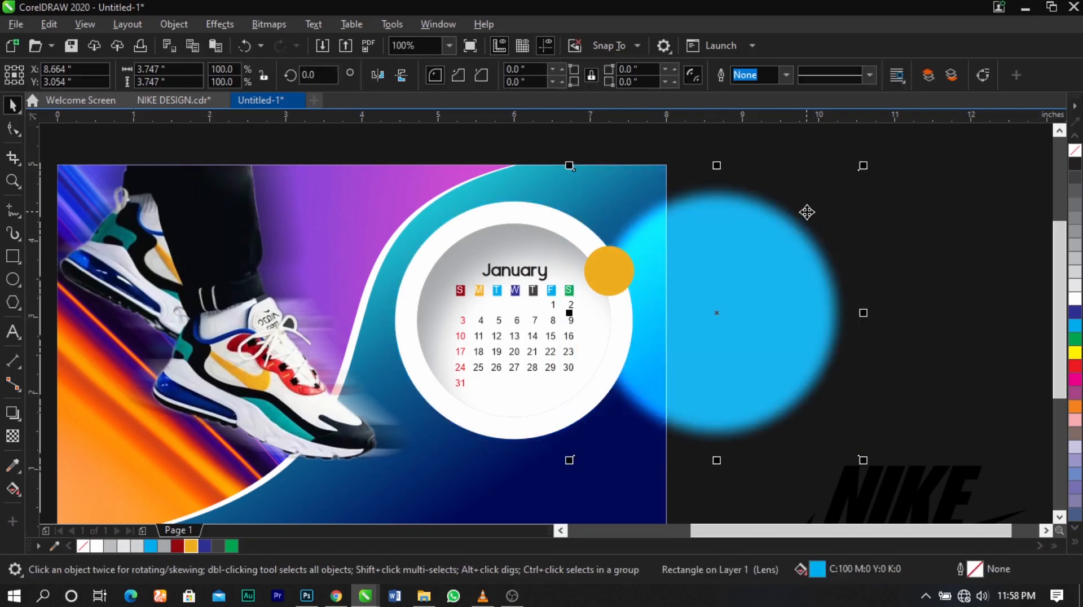
{"action": "key", "text": "ctrl+z"}
{"action": "left_click_drag", "start_coordinate": [611, 246], "coordinate": [764, 236]}
{"action": "key", "text": "ctrl+z"}
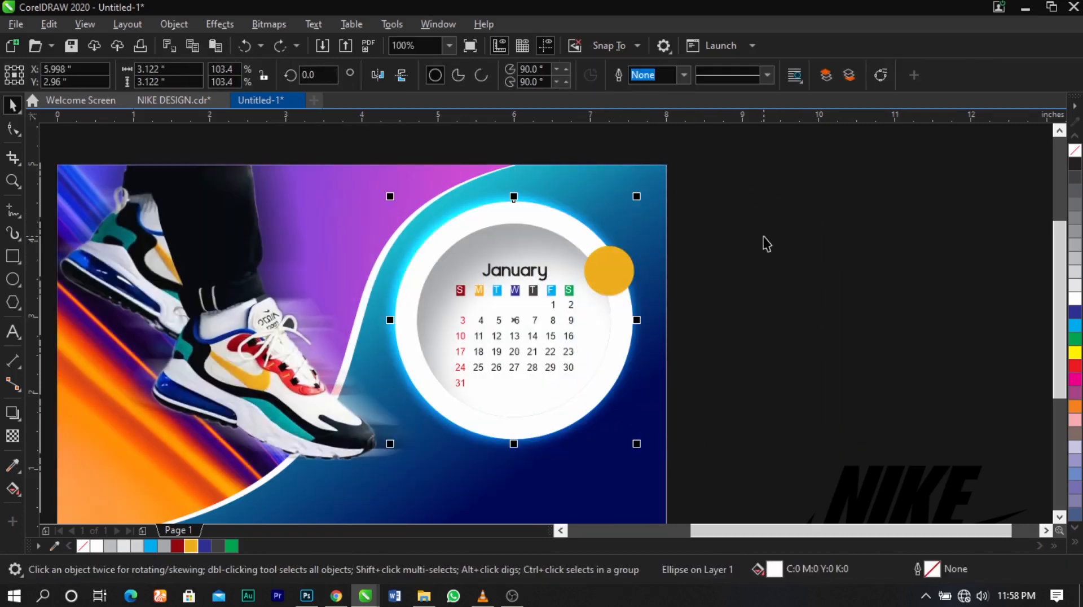
Trim the white ring's circle with the orange circle, and check the cut by moving the orange circle aside and back
{"action": "left_click", "coordinate": [764, 241]}
{"action": "left_click", "coordinate": [615, 255]}
{"action": "scroll", "coordinate": [616, 255], "scroll_direction": "up", "scroll_amount": 1}
{"action": "left_click", "coordinate": [572, 216], "text": "shift"}
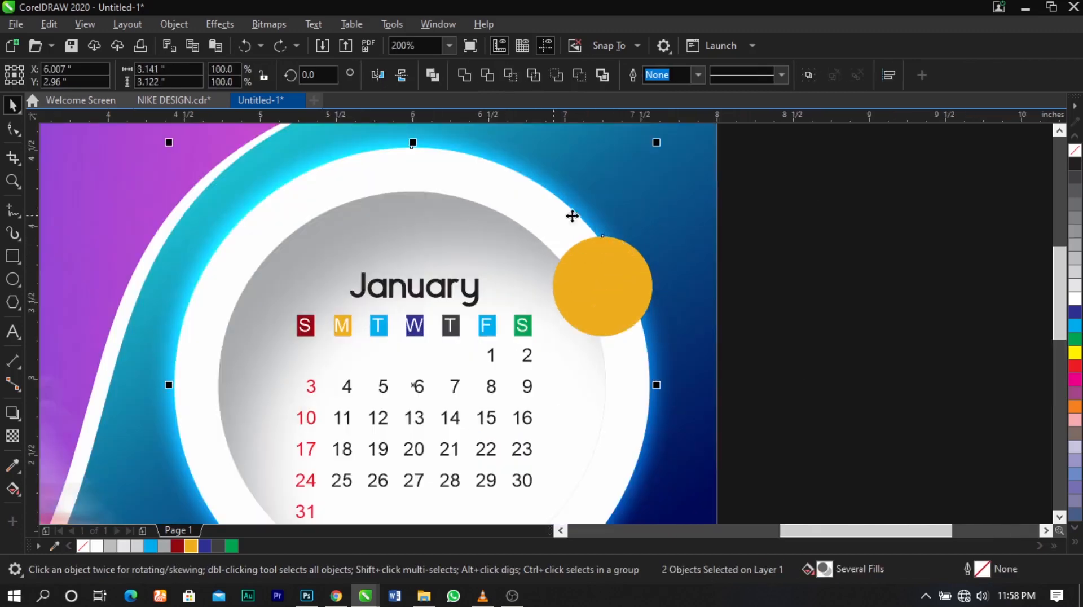
{"action": "left_click", "coordinate": [488, 75]}
{"action": "left_click", "coordinate": [896, 321]}
{"action": "left_click", "coordinate": [615, 273]}
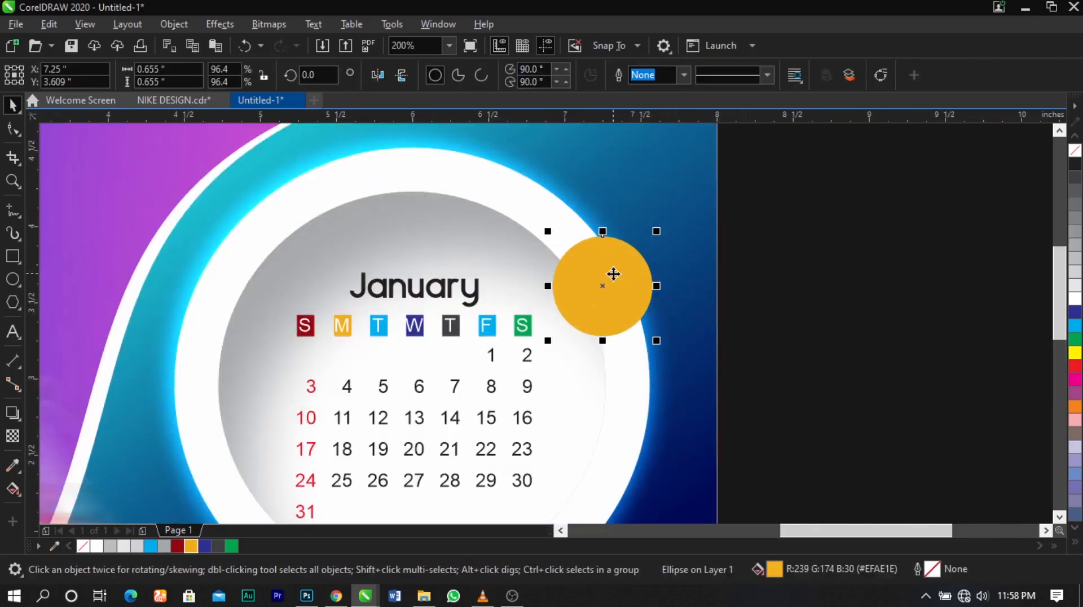
{"action": "left_click_drag", "start_coordinate": [613, 274], "coordinate": [812, 294]}
{"action": "key", "text": "ctrl+z"}
Trim the inner shaded calendar circle with the orange circle, and check the cut by moving the orange circle aside and back
{"action": "left_click", "coordinate": [587, 381], "text": "shift"}
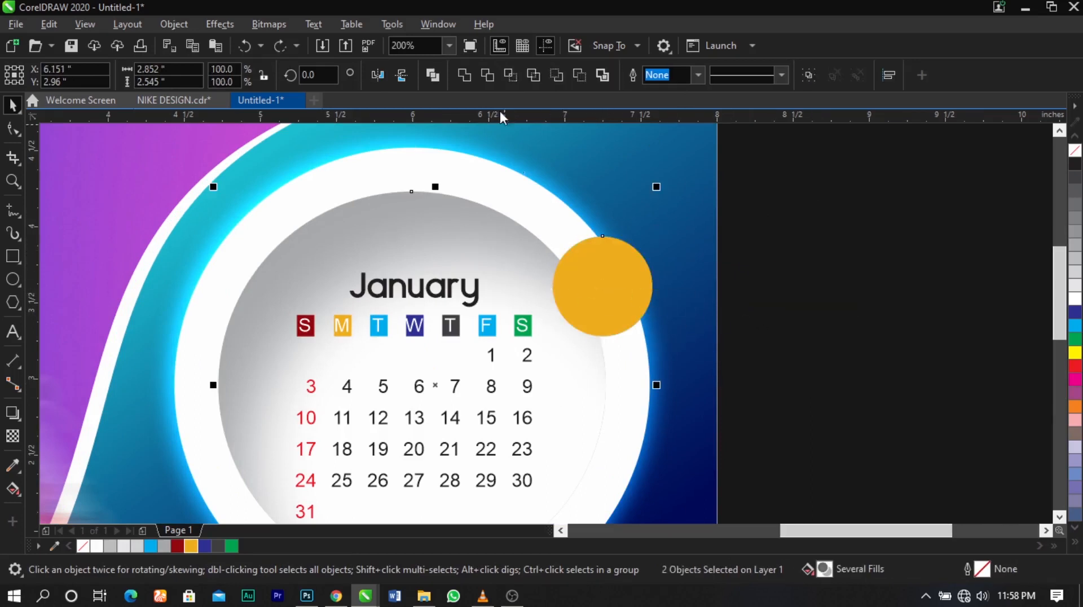
{"action": "left_click", "coordinate": [485, 78]}
{"action": "left_click", "coordinate": [607, 287]}
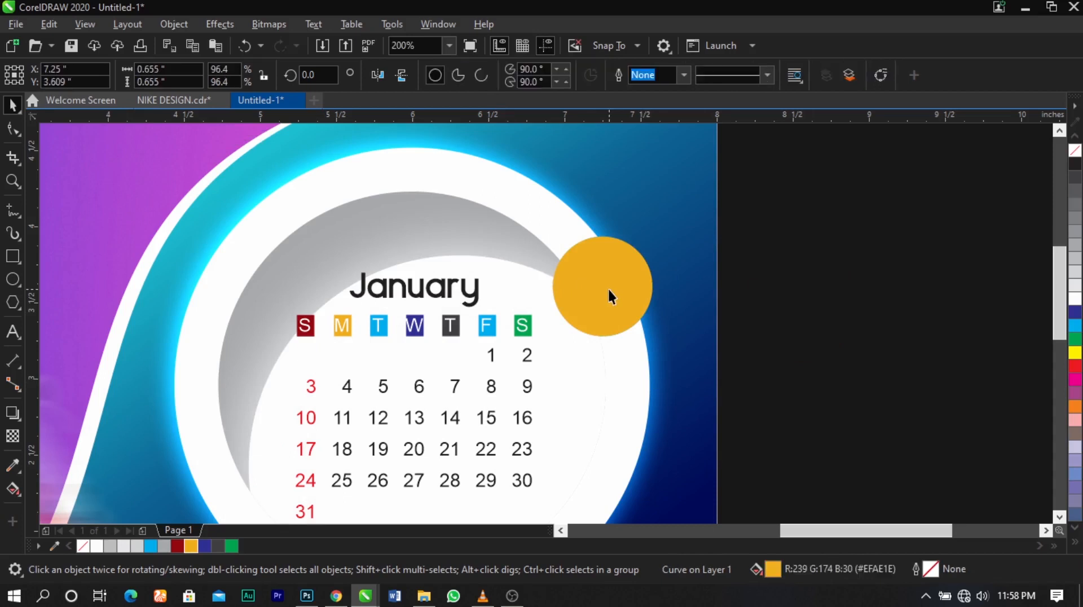
{"action": "left_click_drag", "start_coordinate": [608, 286], "coordinate": [741, 270]}
{"action": "key", "text": "ctrl+z"}
{"action": "left_click", "coordinate": [767, 260]}
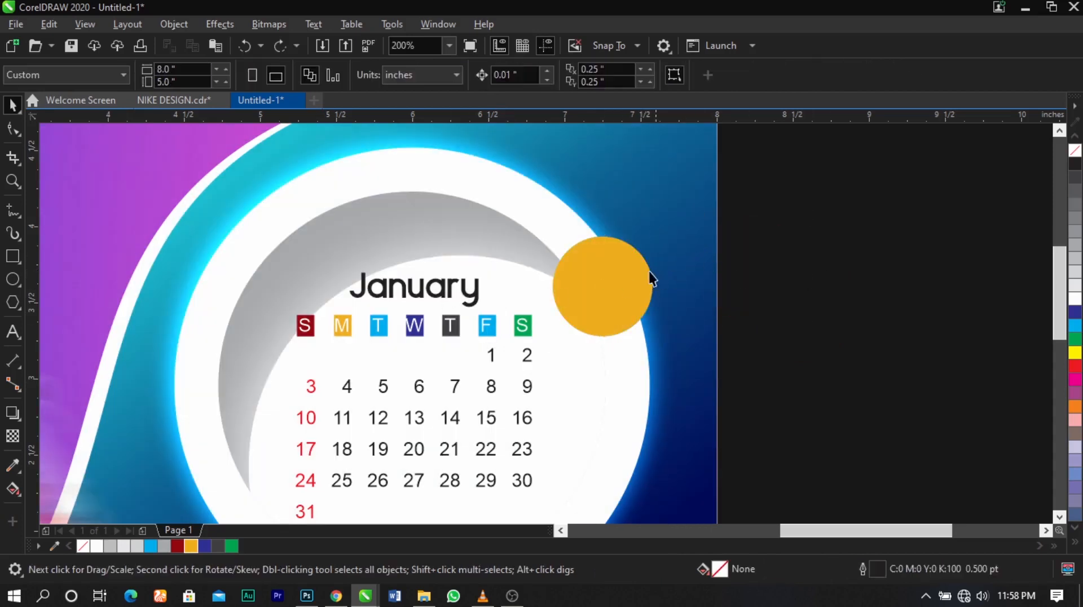
Trim the cyan glow behind the ring with the orange circle
{"action": "left_click", "coordinate": [630, 265]}
{"action": "left_click", "coordinate": [590, 208], "text": "shift"}
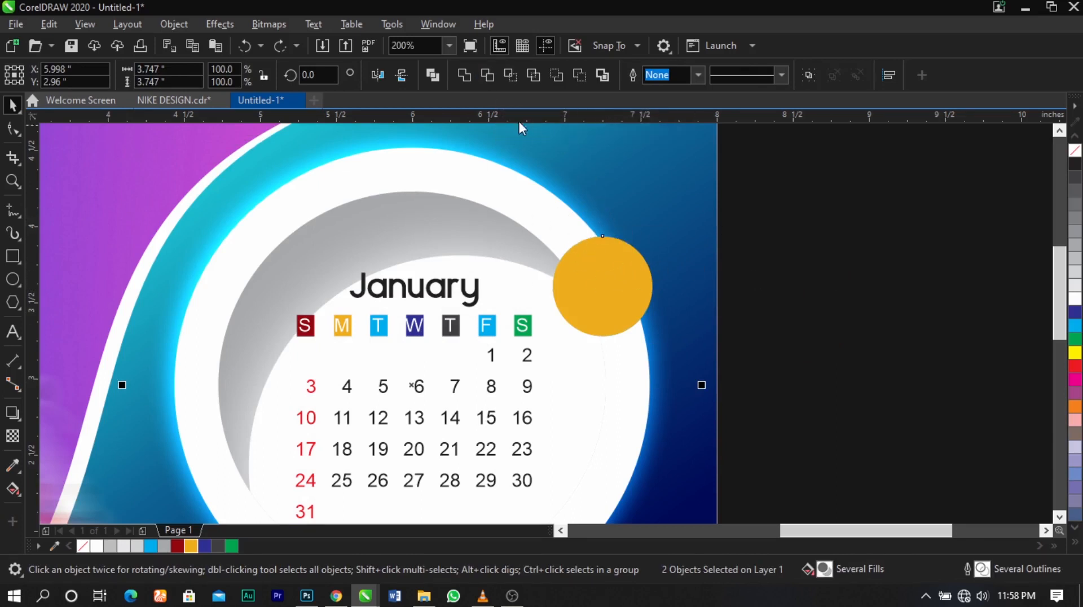
{"action": "left_click", "coordinate": [486, 76]}
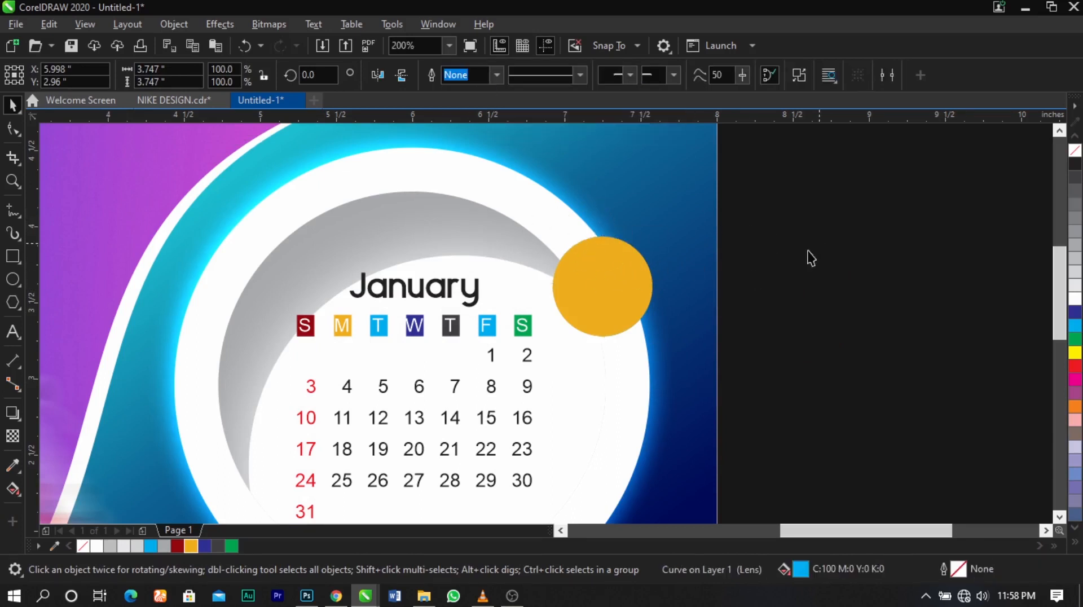
Shrink the orange circle about its centre to about 0.53 inches, leaving an even gap inside the cutout
{"action": "left_click", "coordinate": [635, 264]}
{"action": "scroll", "coordinate": [636, 264], "scroll_direction": "up", "scroll_amount": 1}
{"action": "left_click_drag", "start_coordinate": [675, 205], "coordinate": [676, 224]}
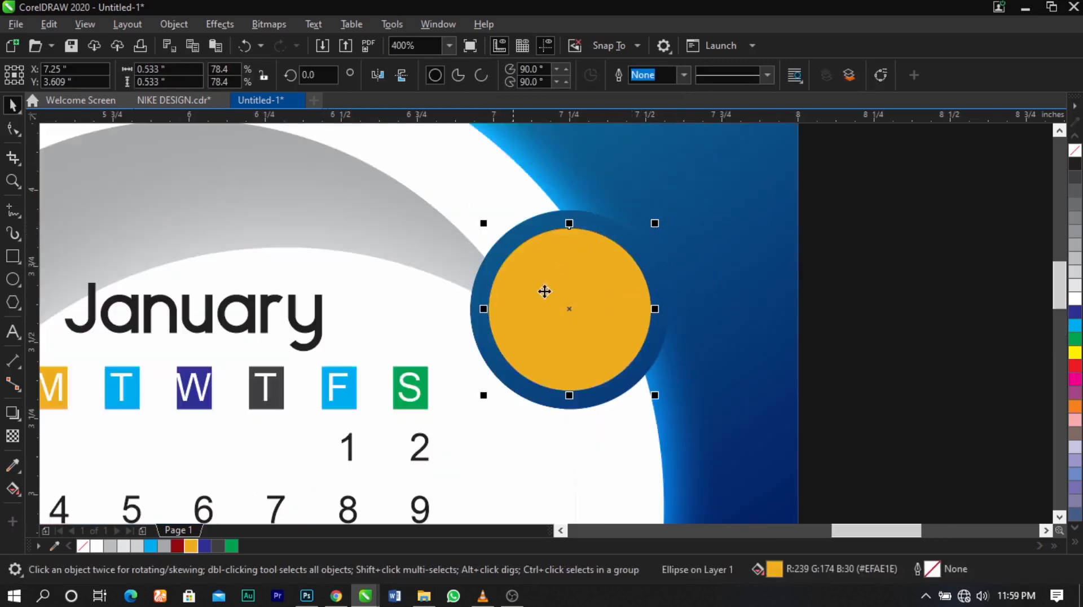
{"action": "scroll", "coordinate": [595, 262], "scroll_direction": "down", "scroll_amount": 1}
{"action": "left_click", "coordinate": [807, 305]}
Open the contents of the inner calendar circle's PowerClip for editing
{"action": "left_click", "coordinate": [478, 290]}
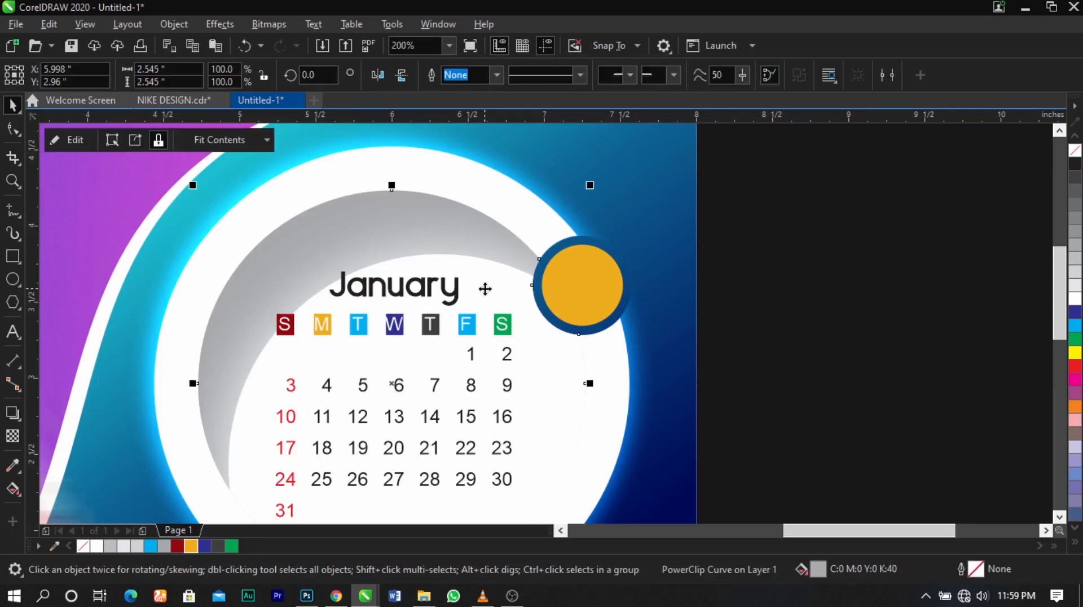
{"action": "scroll", "coordinate": [569, 258], "scroll_direction": "down", "scroll_amount": 1}
{"action": "left_click", "coordinate": [634, 312]}
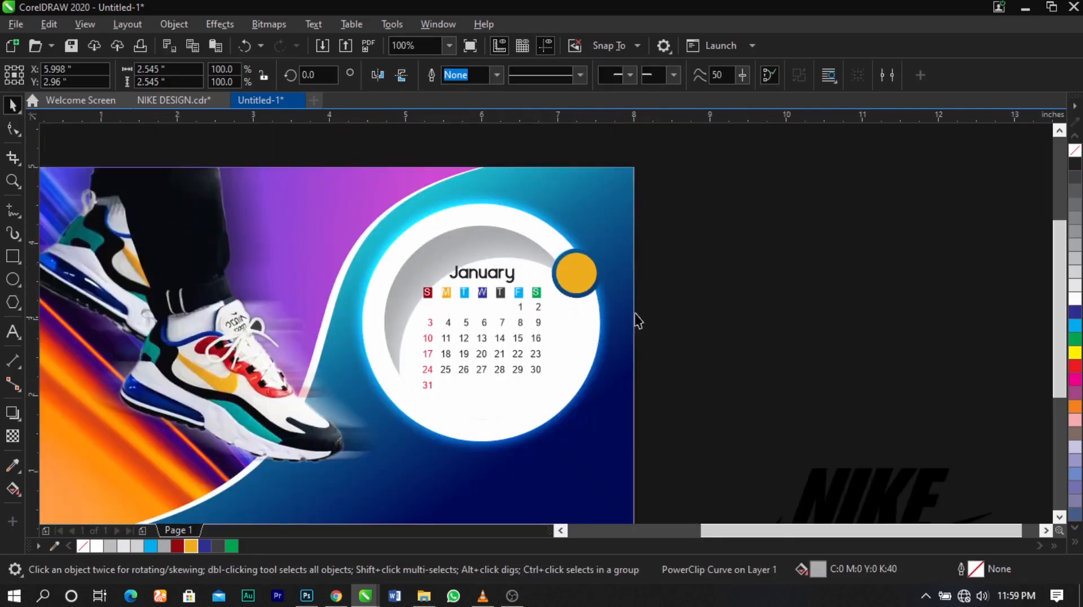
{"action": "left_click", "coordinate": [532, 267]}
{"action": "right_click", "coordinate": [533, 269]}
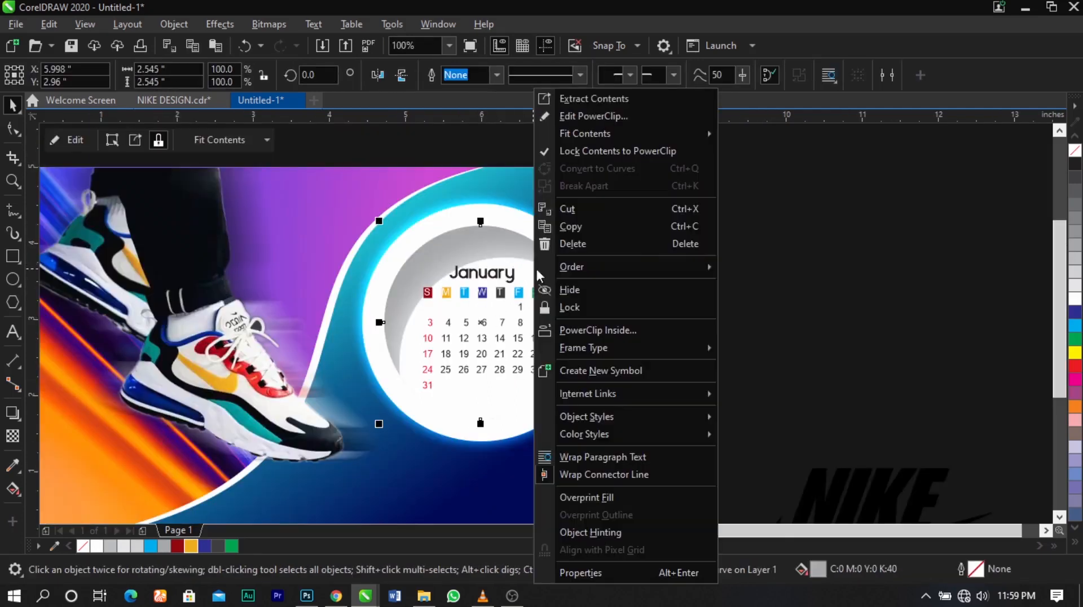
{"action": "left_click", "coordinate": [590, 116]}
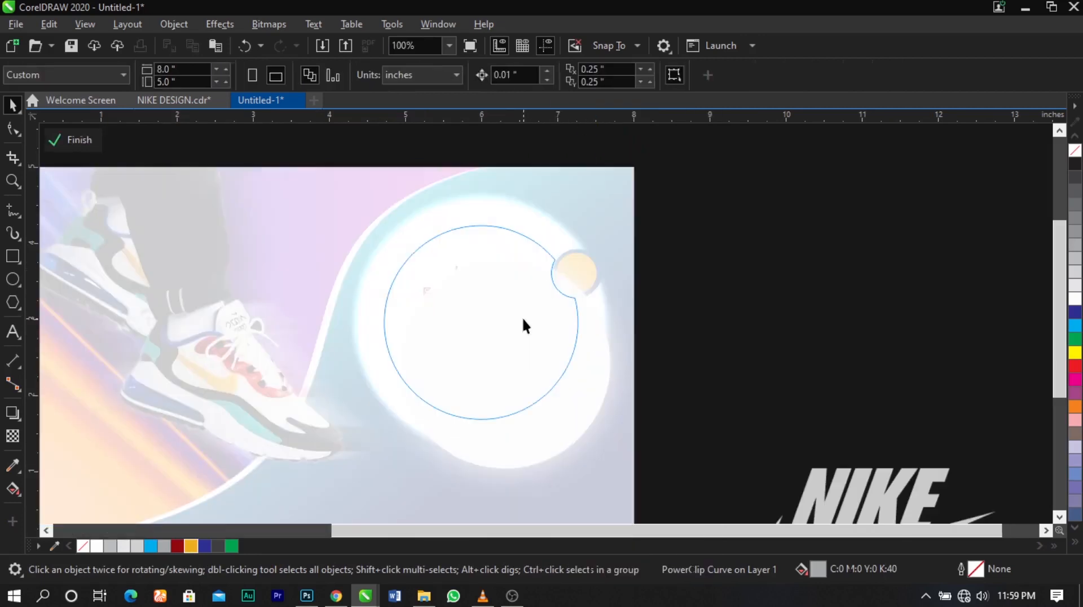
Apply a Gaussian blur with a 74.8-pixel radius to the white ellipse inside the PowerClip and finish editing its contents
{"action": "left_click", "coordinate": [522, 317]}
{"action": "left_click_drag", "start_coordinate": [505, 307], "coordinate": [701, 298]}
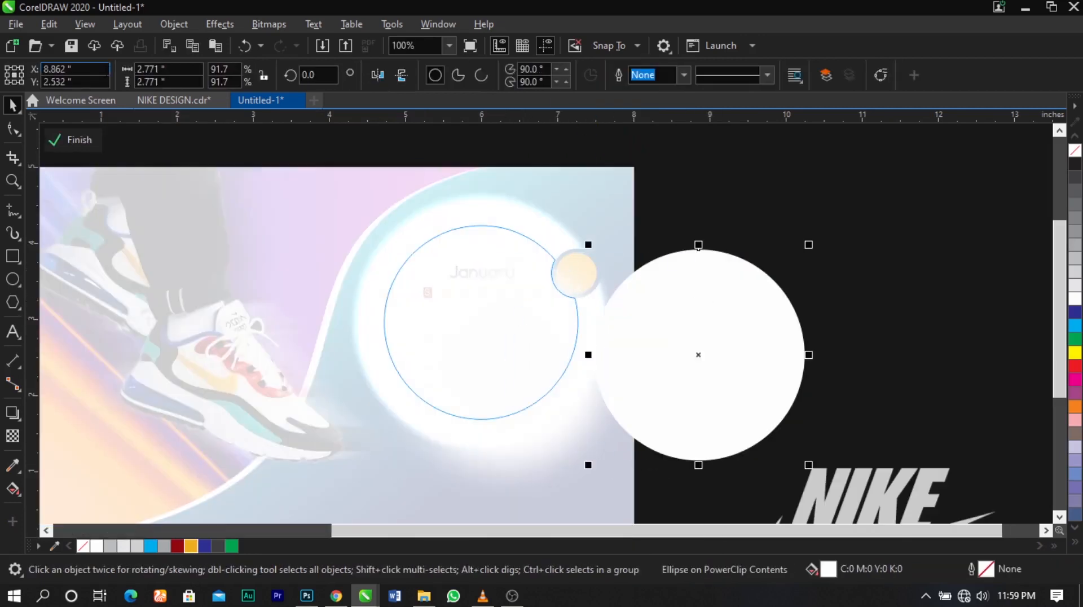
{"action": "key", "text": "ctrl+z"}
{"action": "left_click", "coordinate": [219, 24]}
{"action": "mouse_move", "coordinate": [235, 119]}
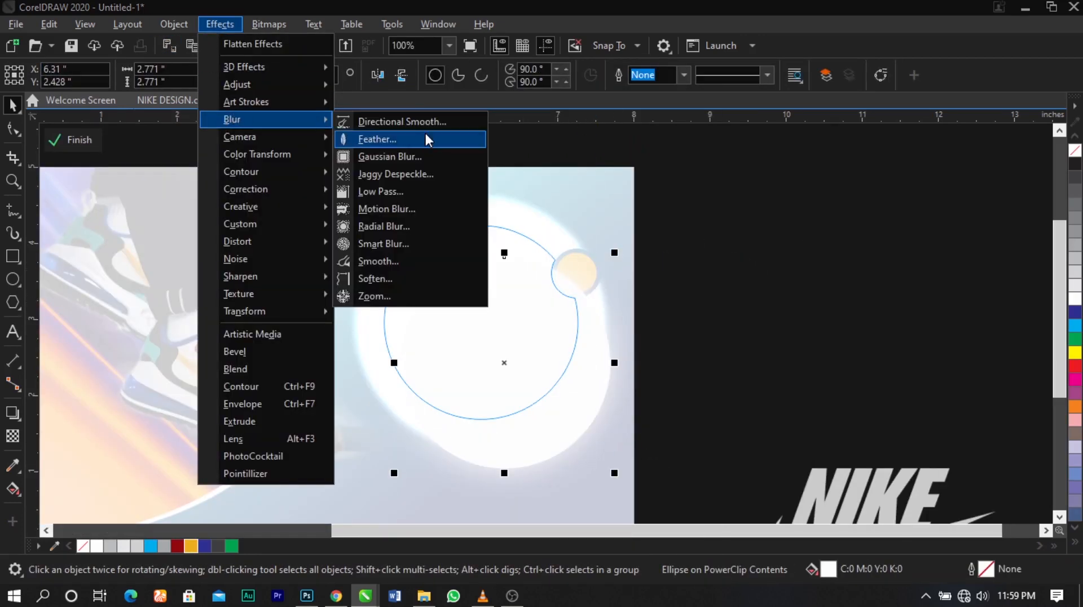
{"action": "left_click", "coordinate": [422, 155]}
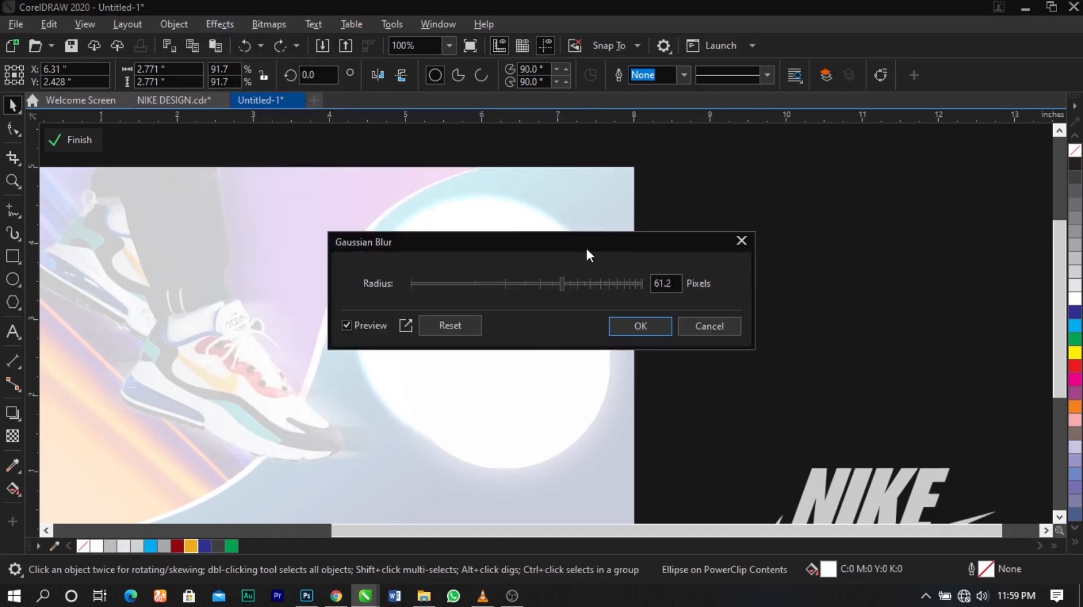
{"action": "left_click_drag", "start_coordinate": [585, 252], "coordinate": [708, 185]}
{"action": "left_click", "coordinate": [699, 215]}
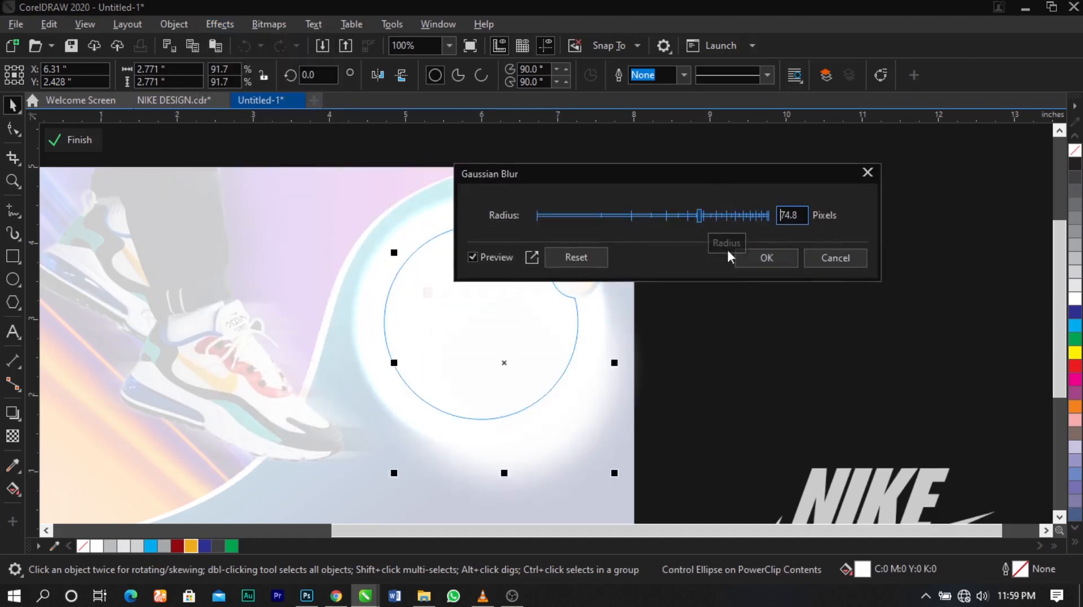
{"action": "left_click", "coordinate": [765, 258]}
{"action": "left_click", "coordinate": [764, 250], "text": "ctrl"}
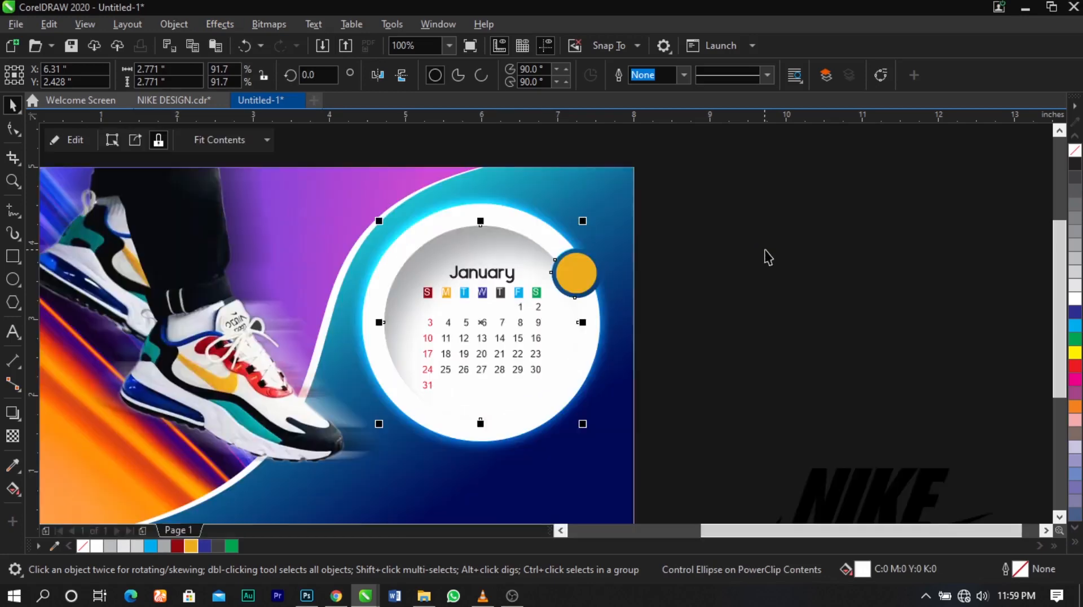
Place a copy of the January heading over the orange circle
{"action": "left_click", "coordinate": [764, 249]}
{"action": "key", "text": "F4"}
{"action": "scroll", "coordinate": [668, 228], "scroll_direction": "up", "scroll_amount": 3}
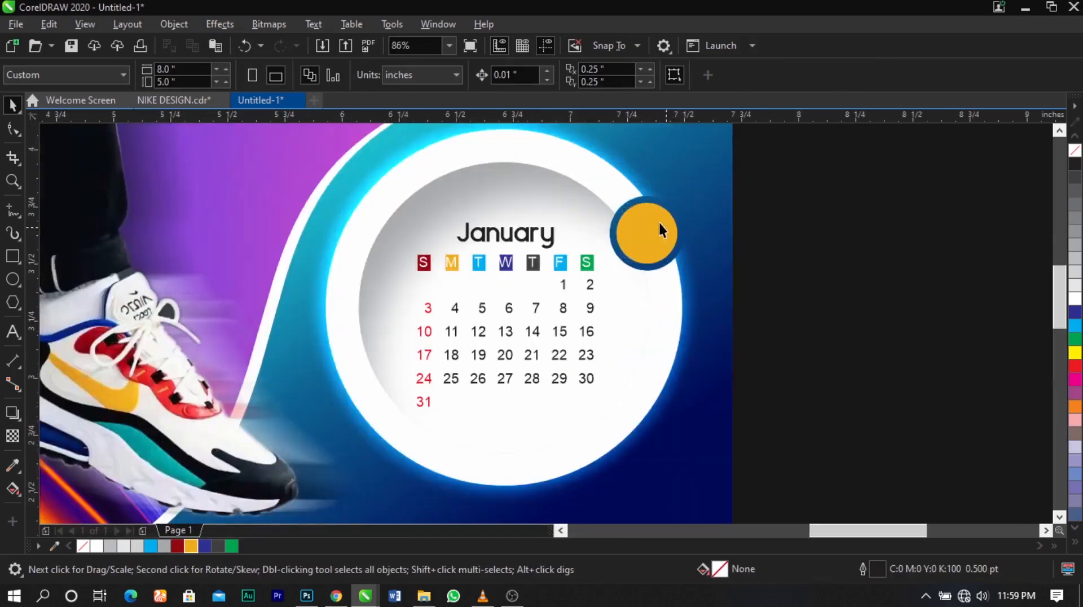
{"action": "left_click_drag", "start_coordinate": [440, 246], "coordinate": [701, 247]}
{"action": "right_click", "coordinate": [701, 247]}
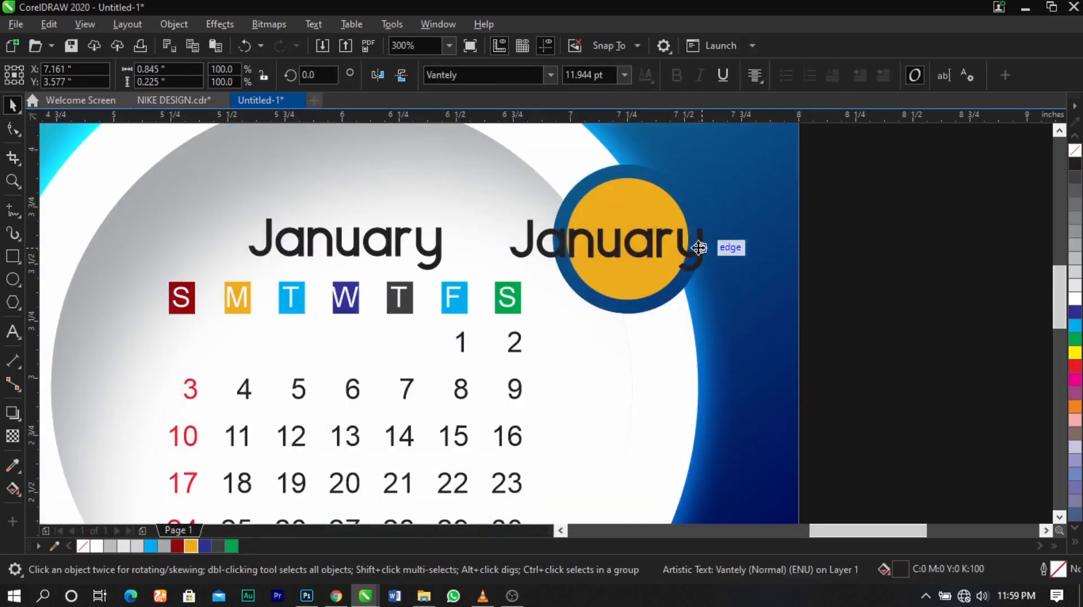
Fill the copied January text over the orange circle with white
{"action": "left_click", "coordinate": [639, 203]}
{"action": "key", "text": "z"}
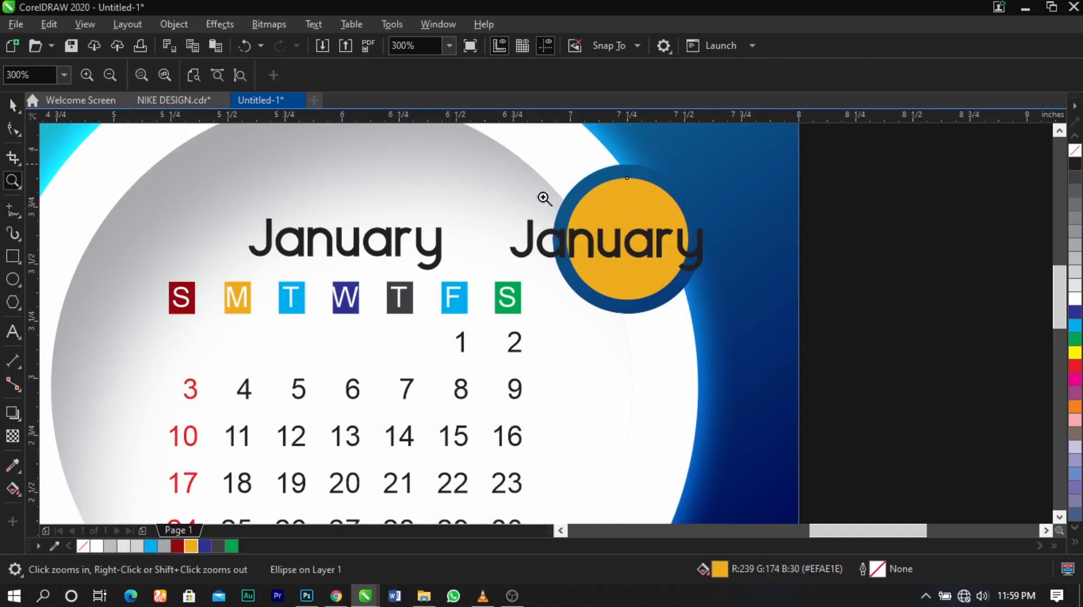
{"action": "left_click_drag", "start_coordinate": [508, 164], "coordinate": [768, 322]}
{"action": "key", "text": "space"}
{"action": "left_click", "coordinate": [704, 328]}
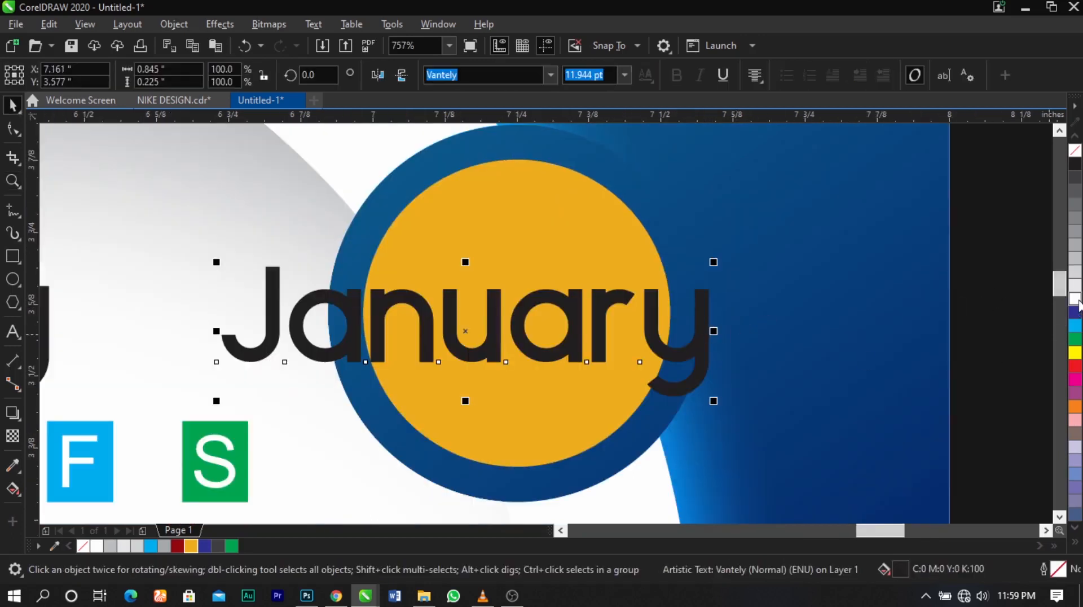
{"action": "left_click", "coordinate": [1077, 301]}
Replace the white copied text with 20 on the first line and 21 on the second
{"action": "double_click", "coordinate": [703, 331]}
{"action": "key", "text": "ctrl+a"}
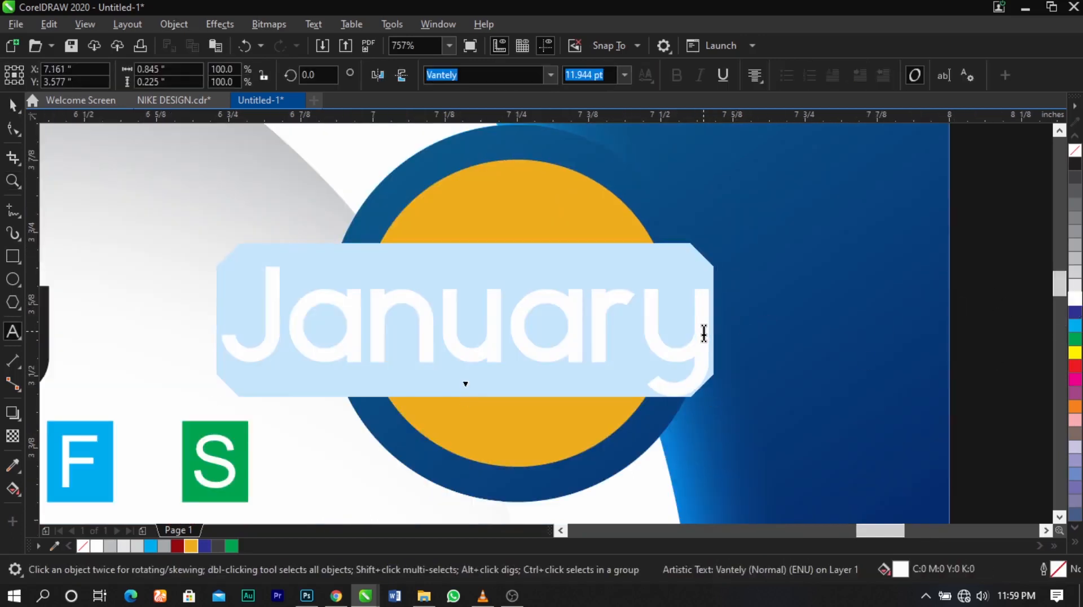
{"action": "type", "text": "20"}
{"action": "key", "text": "Return"}
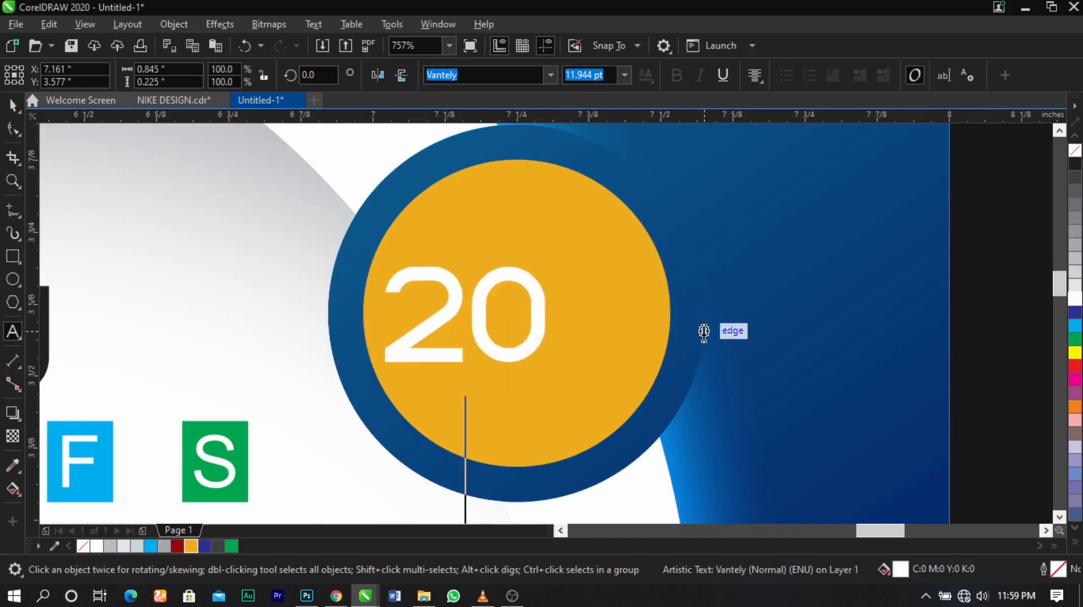
{"action": "type", "text": "21"}
{"action": "key", "text": "Escape"}
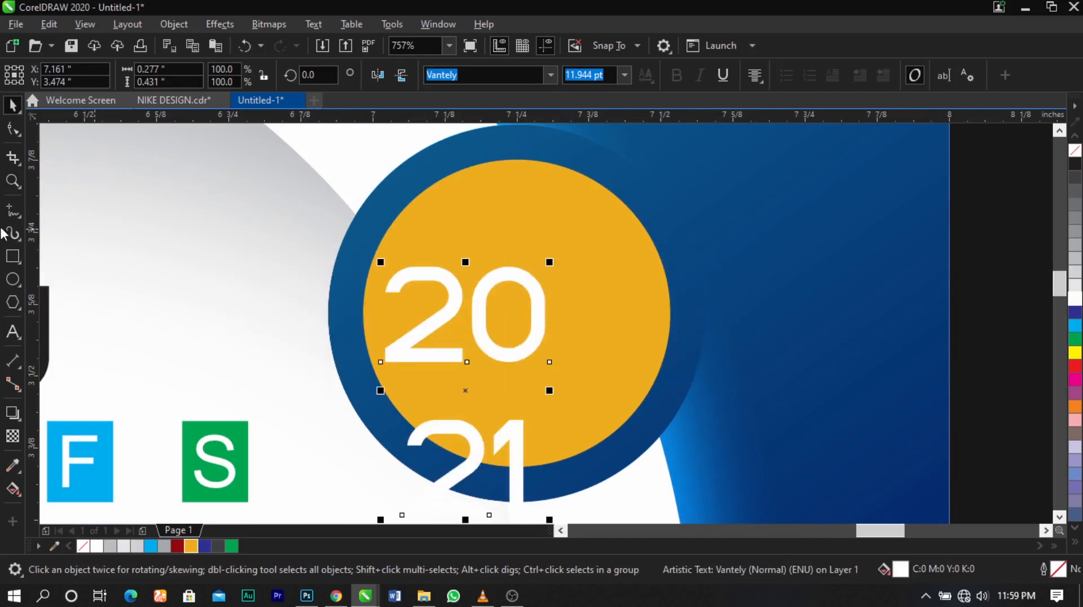
Break the year text into separate lines and stack 20 and 21 closely inside the orange circle
{"action": "left_click_drag", "start_coordinate": [489, 337], "coordinate": [544, 263]}
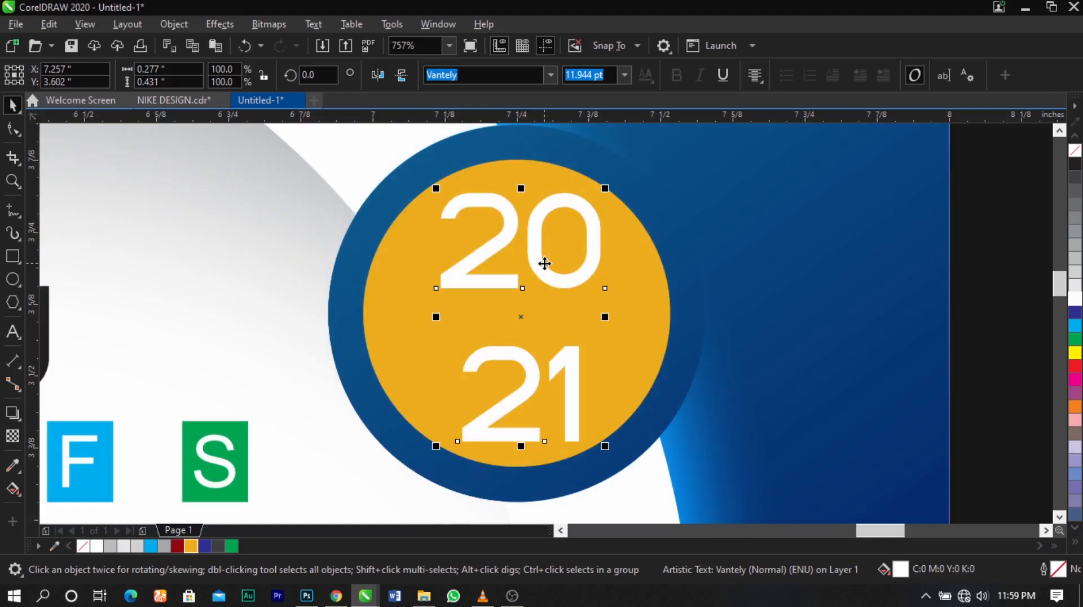
{"action": "key", "text": "ctrl+k"}
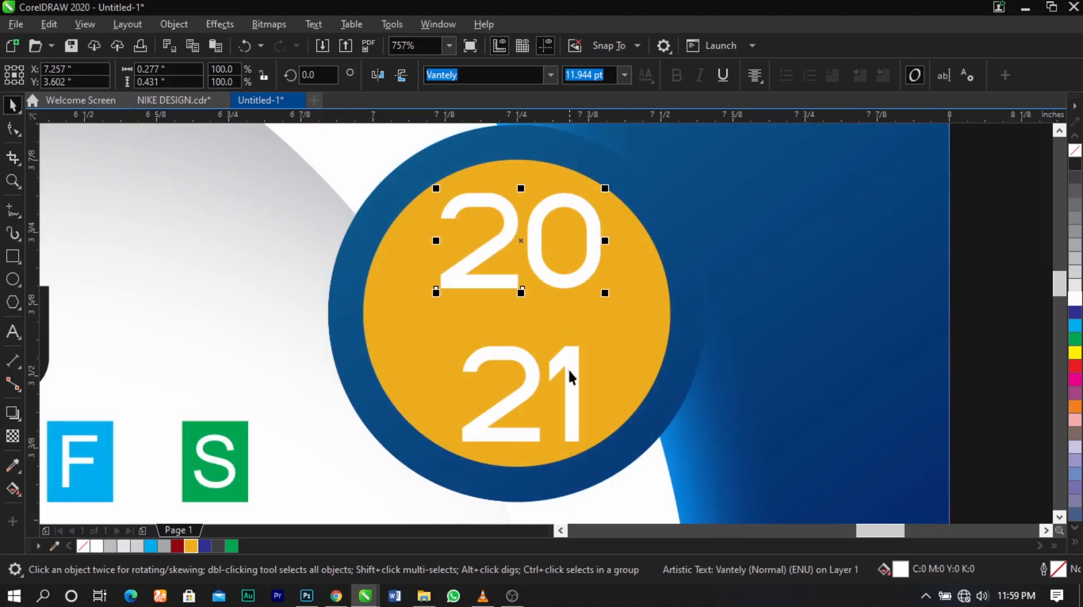
{"action": "left_click_drag", "start_coordinate": [568, 367], "coordinate": [546, 327]}
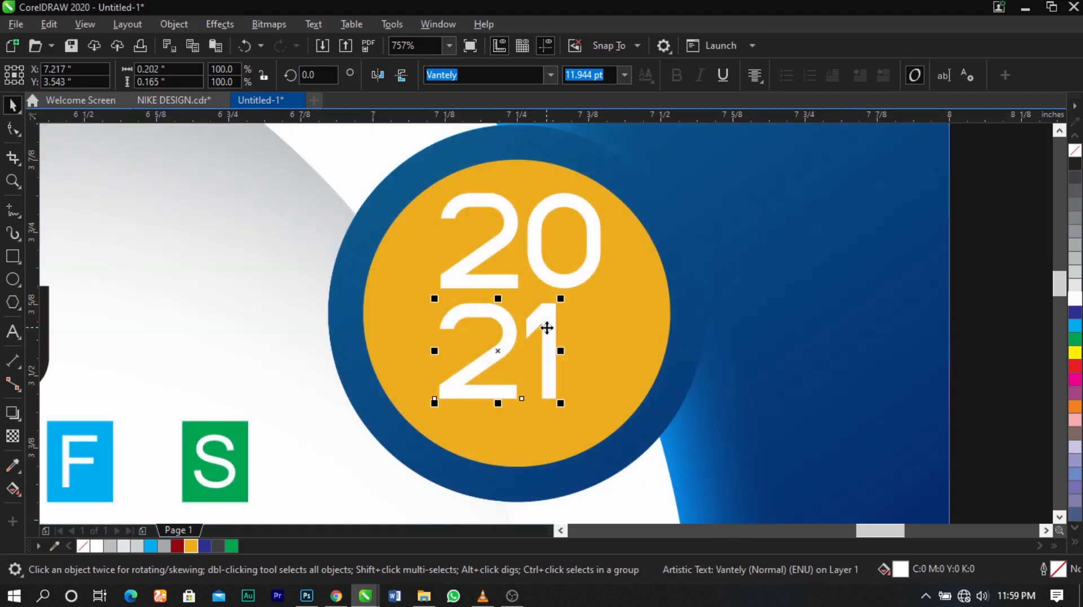
Break 20 and 21 into single digits and align the centres of each vertically stacked pair
{"action": "left_click", "coordinate": [557, 282]}
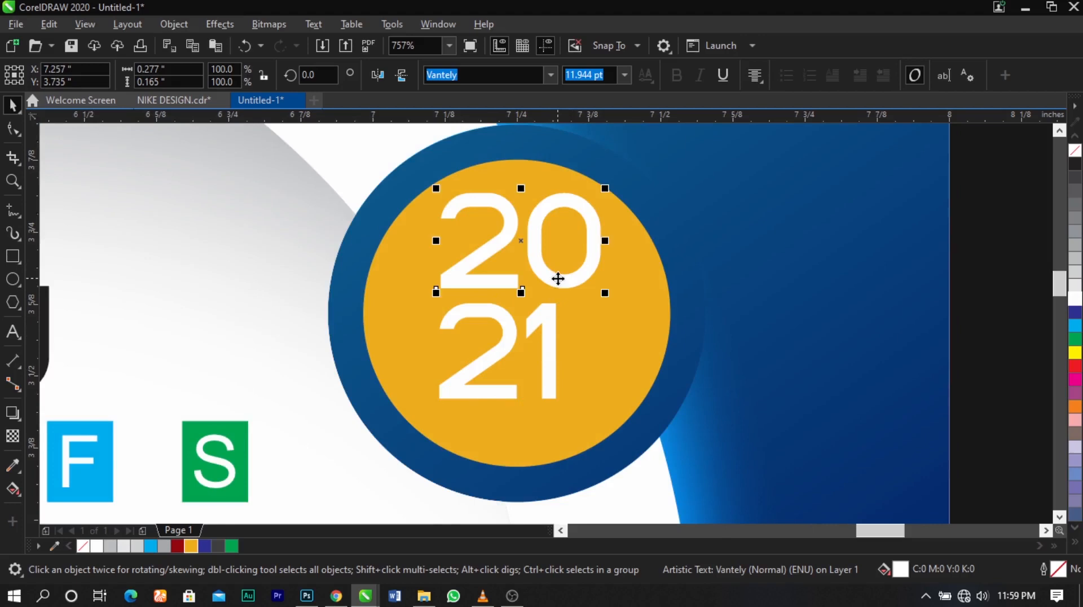
{"action": "left_click", "coordinate": [506, 326]}
{"action": "left_click", "coordinate": [499, 282], "text": "shift"}
{"action": "key", "text": "c"}
{"action": "left_click", "coordinate": [546, 334]}
{"action": "left_click", "coordinate": [555, 287], "text": "shift"}
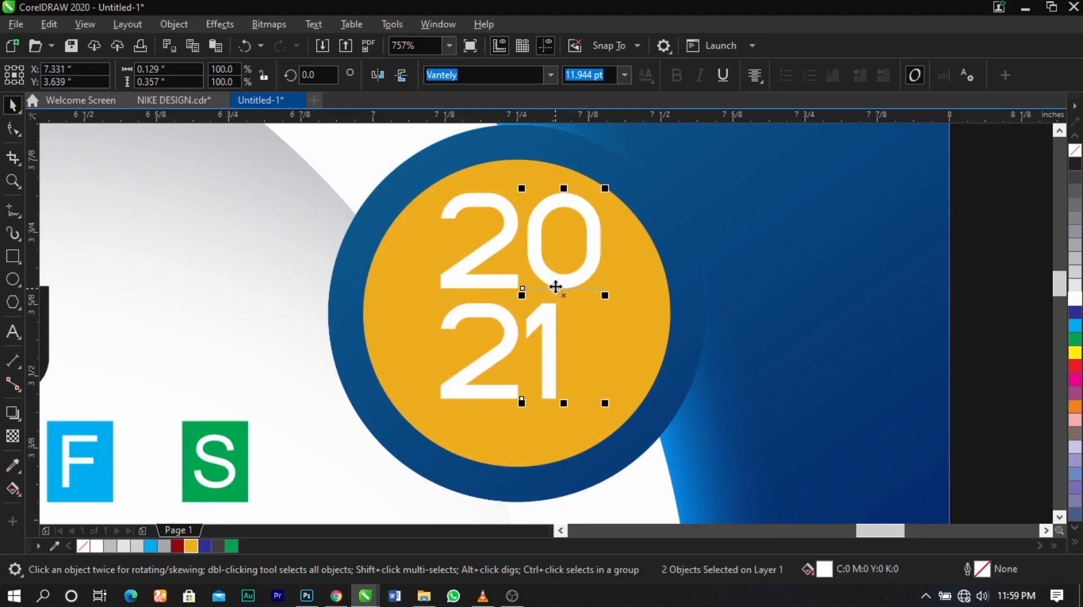
{"action": "key", "text": "c"}
Group the four year digits and centre the group horizontally and vertically on the orange circle
{"action": "left_click_drag", "start_coordinate": [657, 159], "coordinate": [401, 432]}
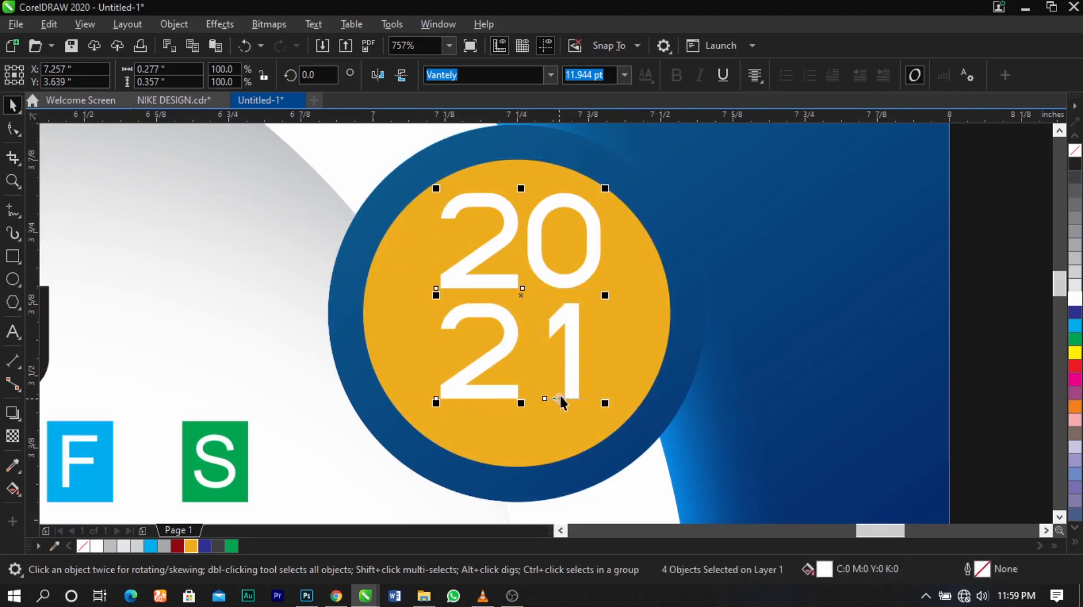
{"action": "key", "text": "ctrl+g"}
{"action": "left_click", "coordinate": [598, 366], "text": "shift"}
{"action": "key", "text": "c"}
{"action": "key", "text": "e"}
{"action": "left_click", "coordinate": [703, 332]}
{"action": "scroll", "coordinate": [703, 332], "scroll_direction": "down", "scroll_amount": 2}
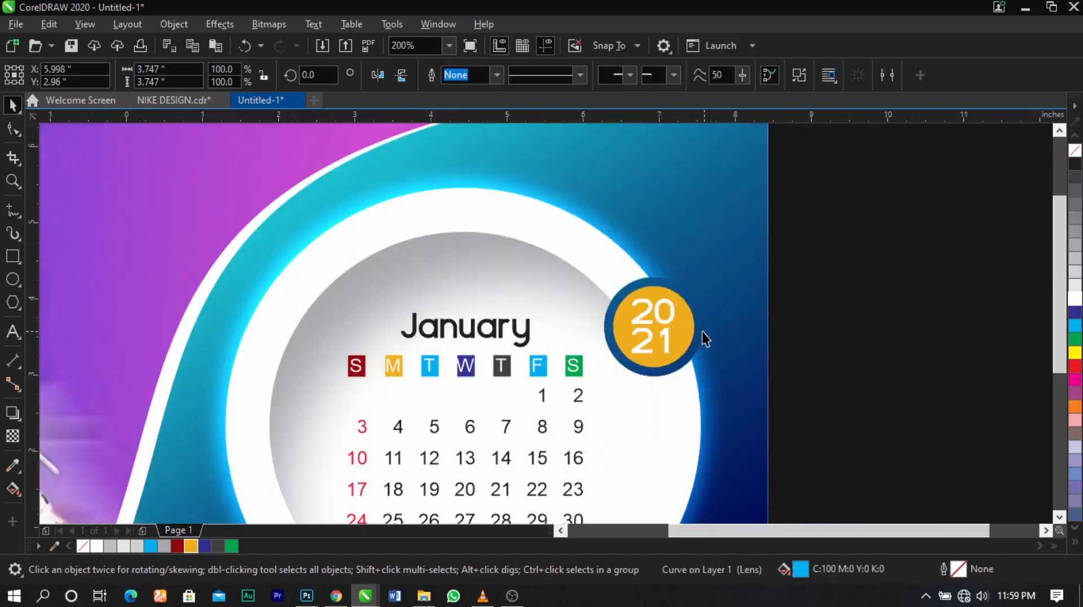
Move the Nike logo into the page's lower-right area below the calendar circle and scale it to about 1.08 inches wide
{"action": "left_click", "coordinate": [793, 331]}
{"action": "scroll", "coordinate": [698, 305], "scroll_direction": "down", "scroll_amount": 1}
{"action": "key", "text": "z"}
{"action": "left_click_drag", "start_coordinate": [759, 247], "coordinate": [371, 483]}
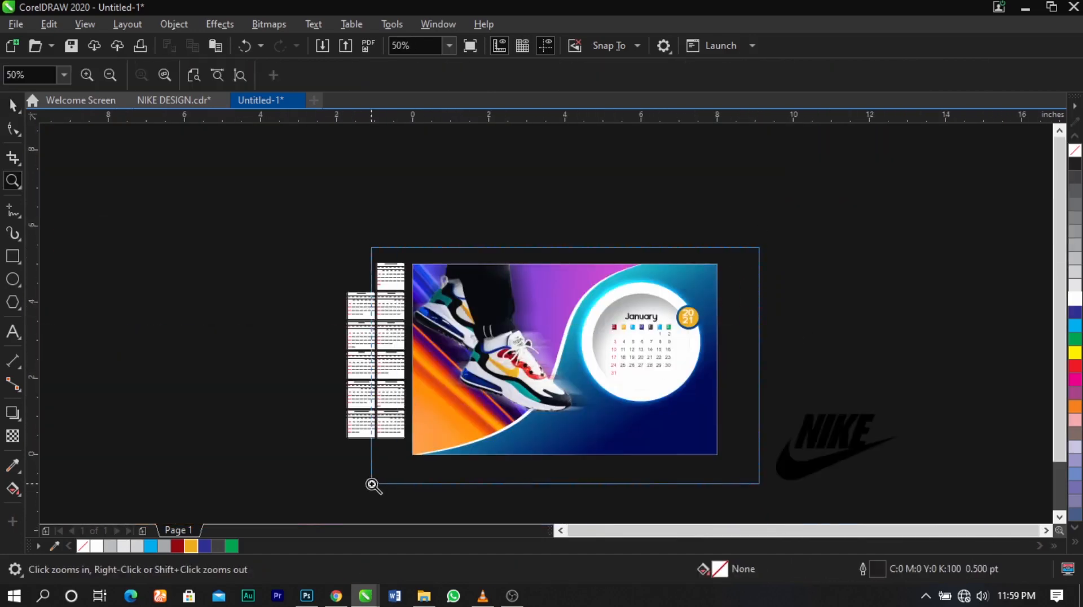
{"action": "key", "text": "space"}
{"action": "left_click_drag", "start_coordinate": [961, 427], "coordinate": [883, 450]}
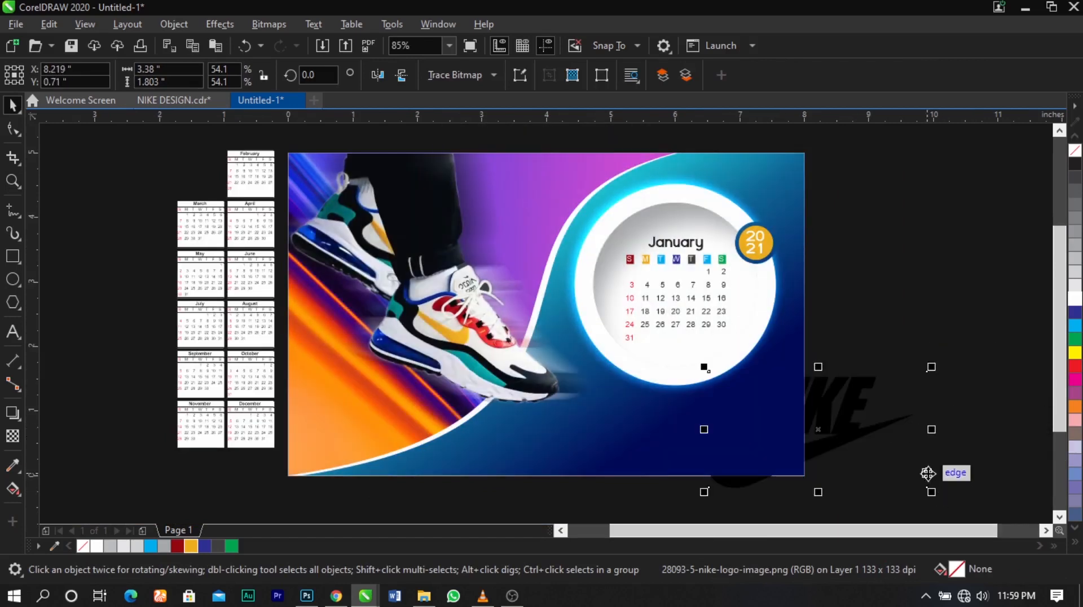
{"action": "left_click_drag", "start_coordinate": [931, 492], "coordinate": [749, 435]}
{"action": "scroll", "coordinate": [751, 437], "scroll_direction": "up", "scroll_amount": 3}
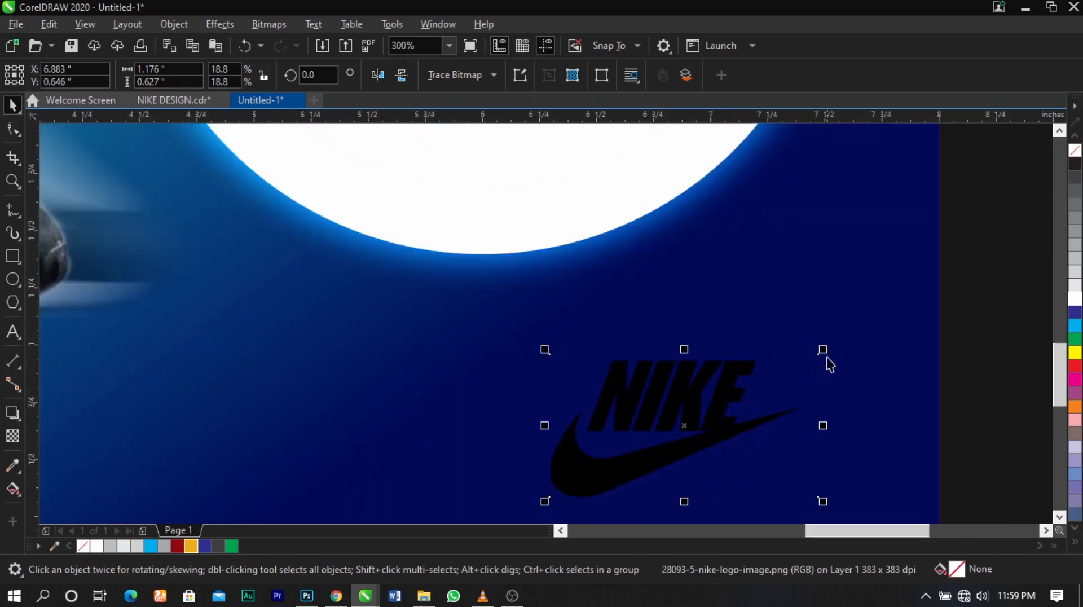
{"action": "left_click_drag", "start_coordinate": [827, 358], "coordinate": [824, 363]}
{"action": "left_click_drag", "start_coordinate": [699, 440], "coordinate": [713, 438]}
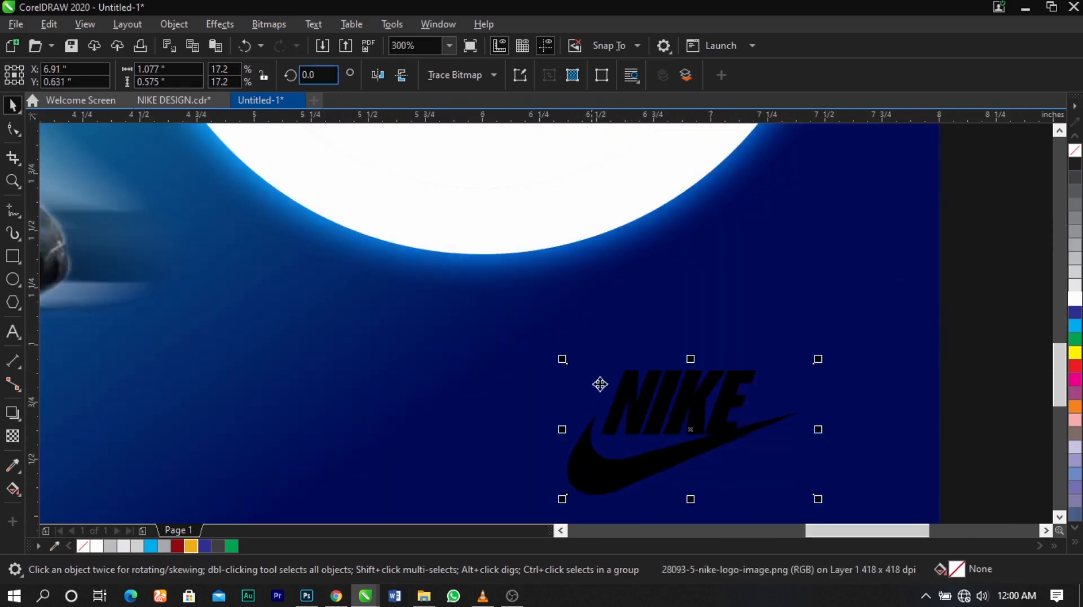
Try to fill the Nike logo with grey and convert it to a bitmap
{"action": "left_click", "coordinate": [1074, 218]}
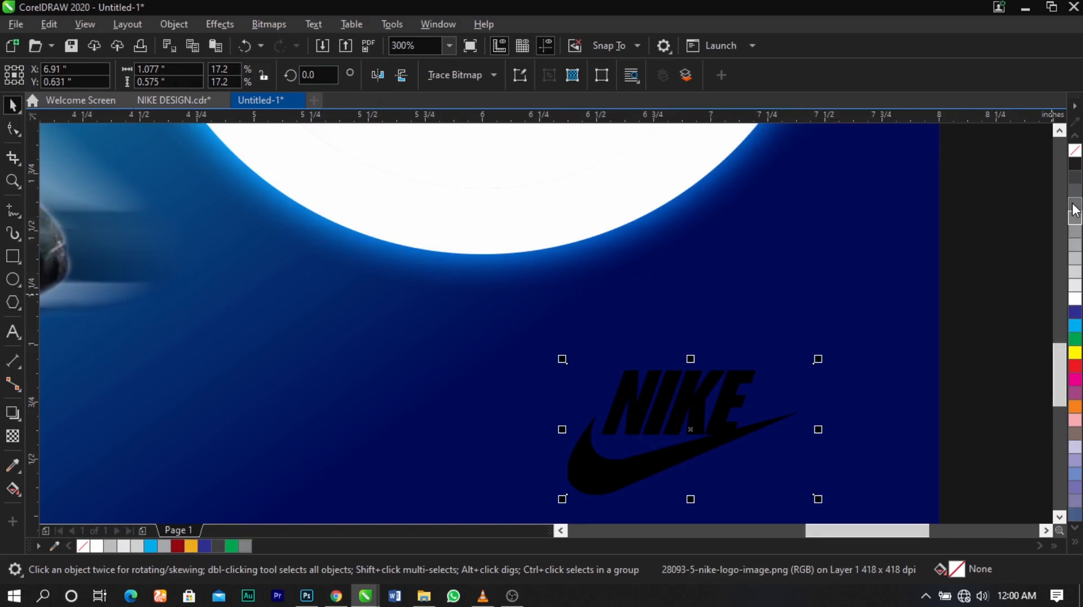
{"action": "left_click", "coordinate": [667, 418]}
{"action": "left_click", "coordinate": [270, 25]}
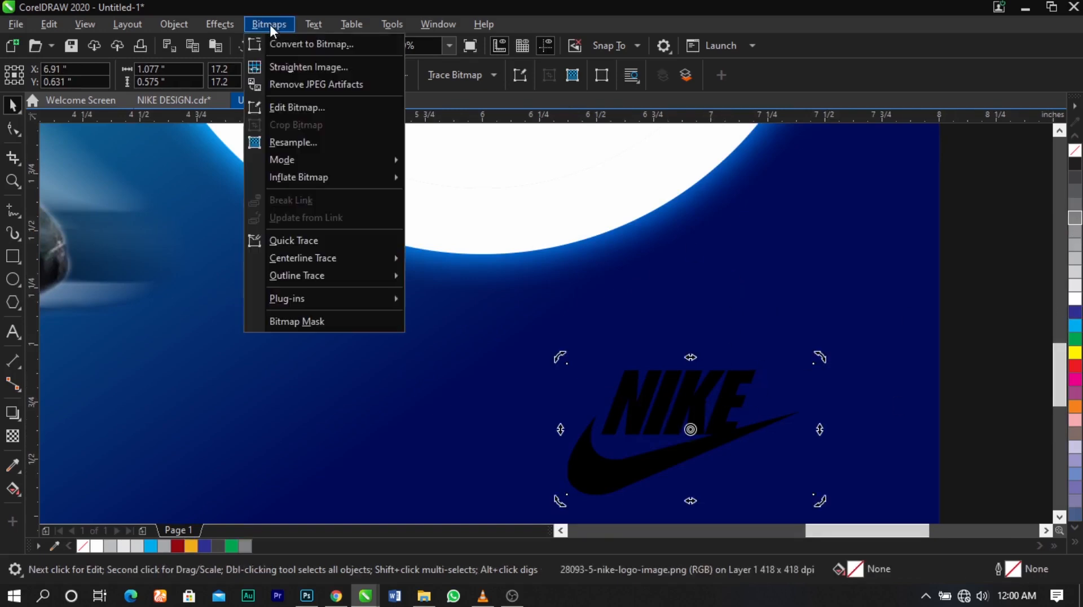
{"action": "left_click", "coordinate": [283, 43]}
{"action": "left_click", "coordinate": [563, 385]}
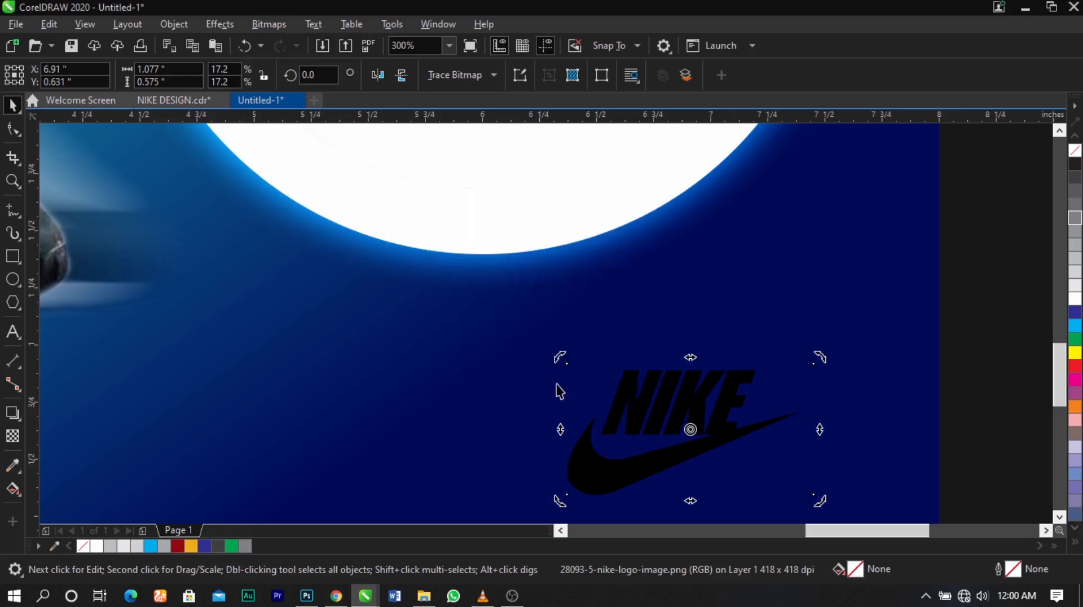
Convert the Nike logo to a 300 dpi RGB Color (24-bit) bitmap with anti-aliasing and a transparent background
{"action": "left_click", "coordinate": [276, 26]}
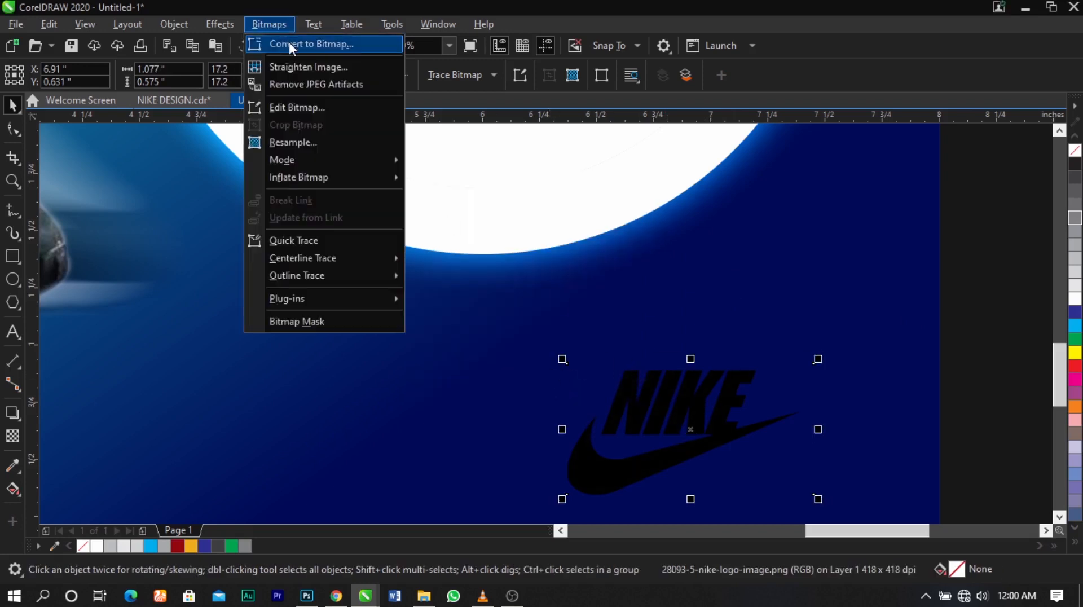
{"action": "left_click", "coordinate": [289, 42]}
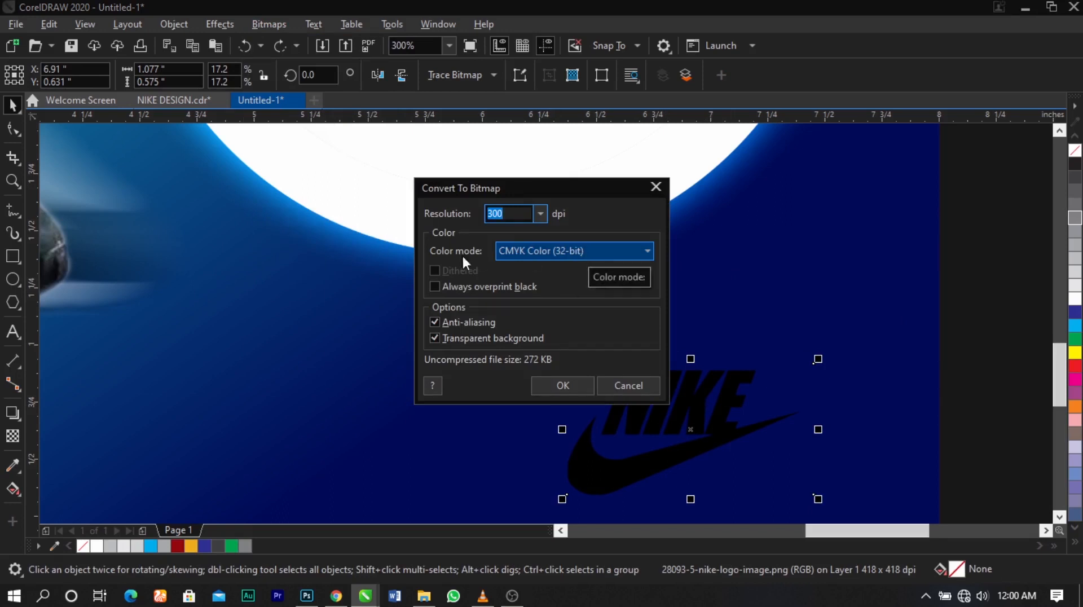
{"action": "left_click", "coordinate": [550, 249]}
{"action": "left_click", "coordinate": [536, 325]}
{"action": "key", "text": "Up"}
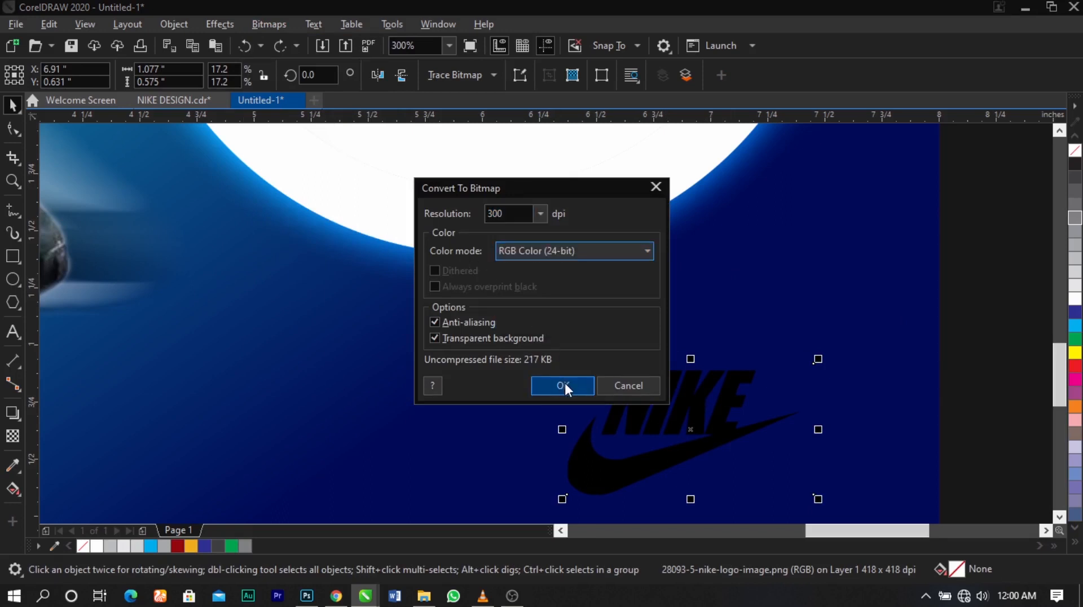
{"action": "left_click", "coordinate": [563, 384]}
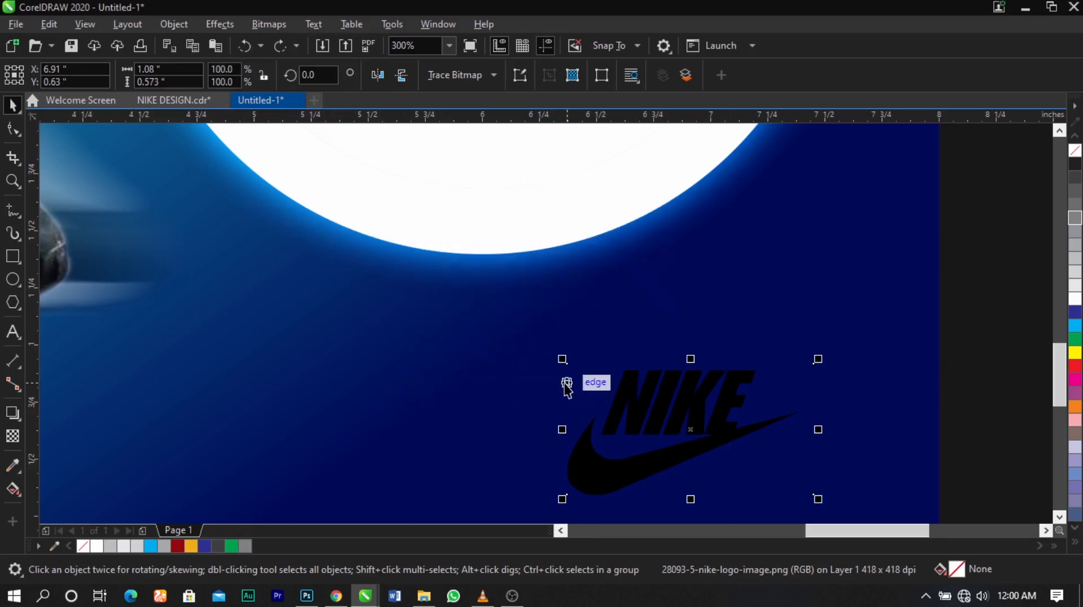
Change the Nike logo bitmap's colour mode to Black and White (1-bit)
{"action": "left_click", "coordinate": [264, 26]}
{"action": "mouse_move", "coordinate": [275, 158]}
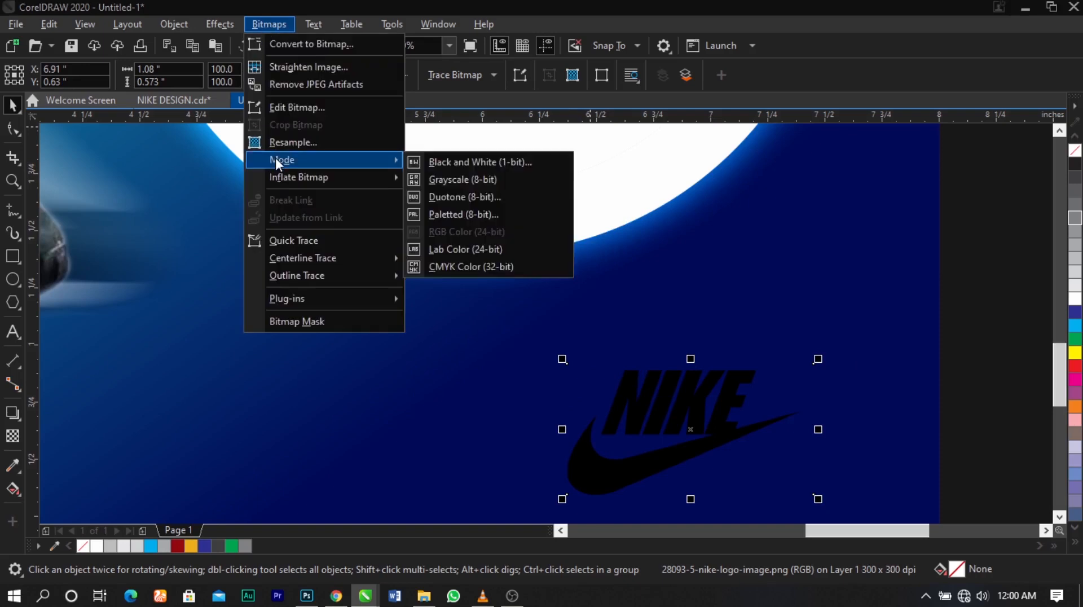
{"action": "left_click", "coordinate": [425, 161]}
{"action": "left_click", "coordinate": [672, 476]}
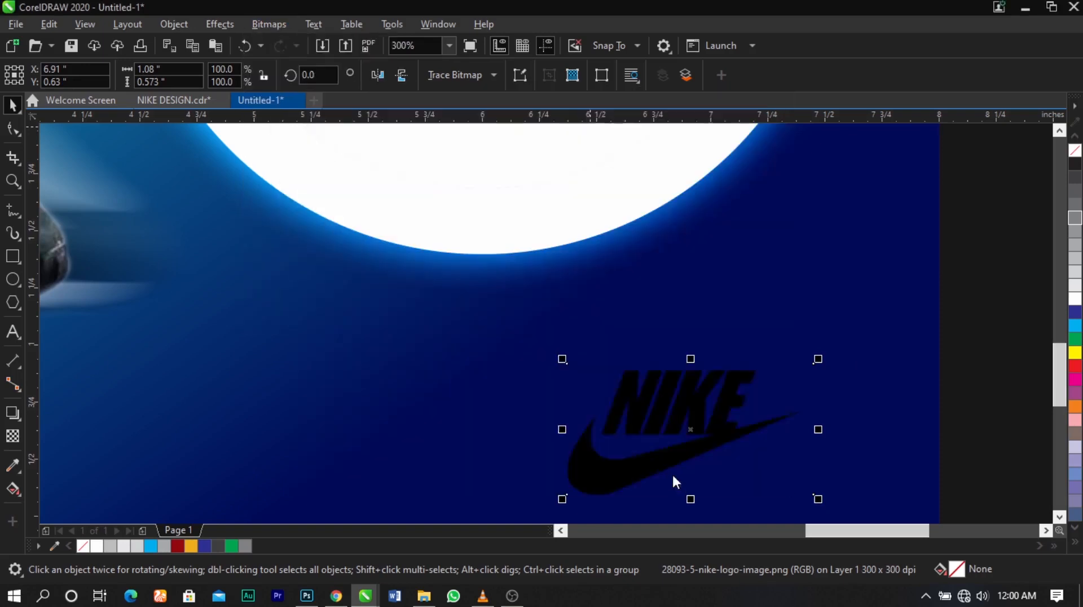
Outline-trace the Nike logo bitmap as line art with the background colour removed, and delete the leftover original bitmap
{"action": "left_click", "coordinate": [469, 75]}
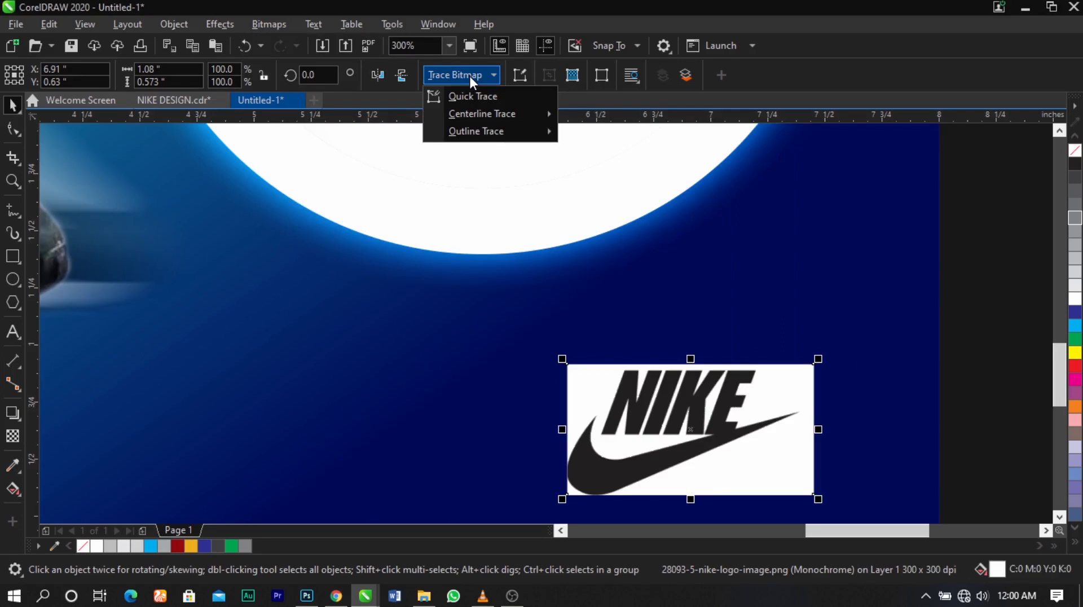
{"action": "mouse_move", "coordinate": [481, 135]}
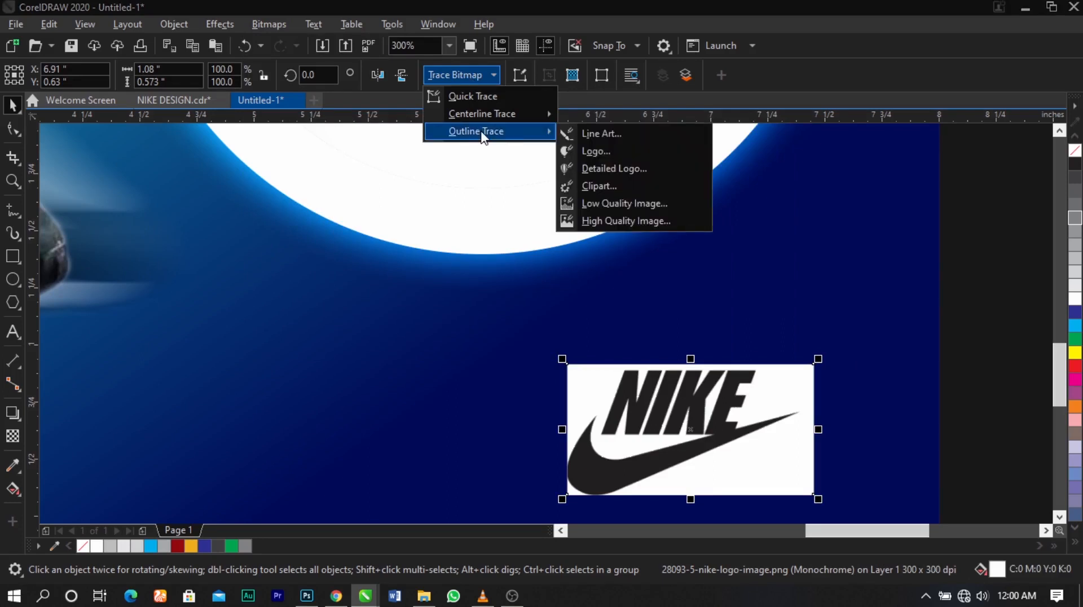
{"action": "left_click", "coordinate": [567, 136]}
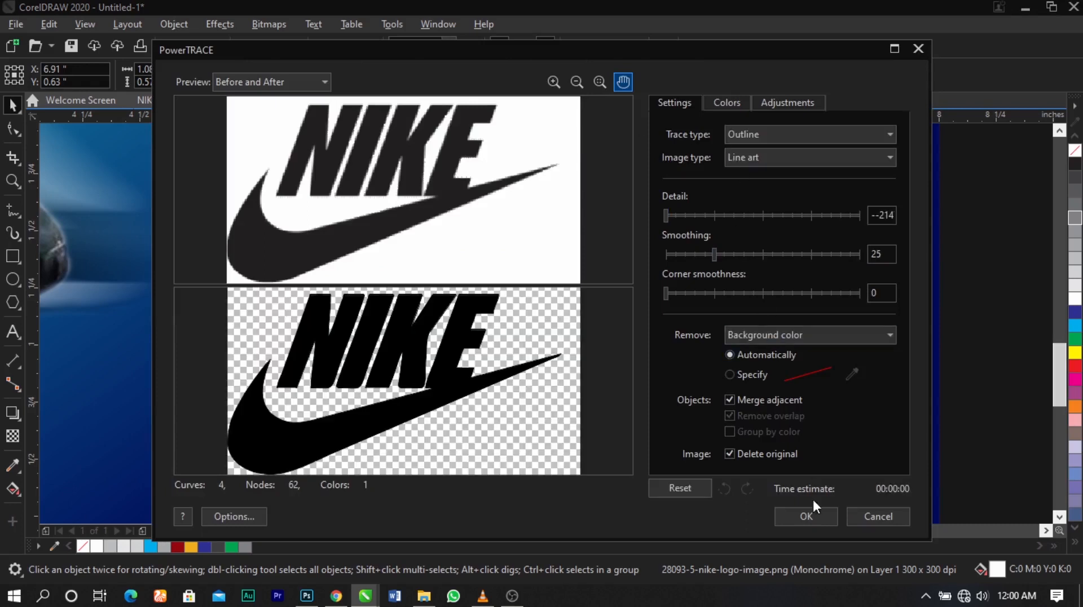
{"action": "left_click", "coordinate": [813, 516]}
{"action": "left_click", "coordinate": [795, 439]}
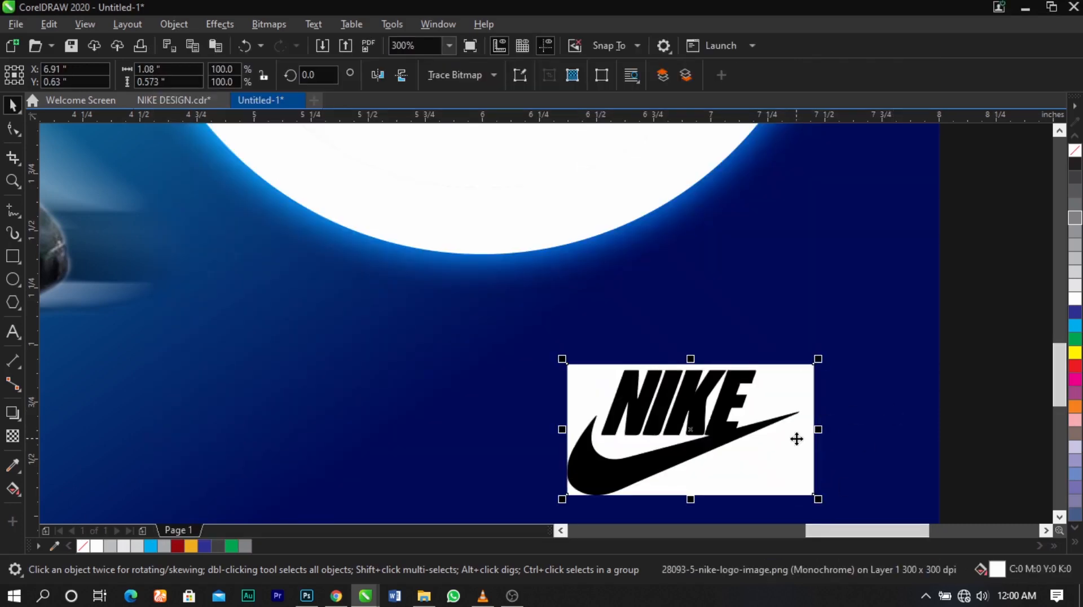
{"action": "key", "text": "Delete"}
Fill the traced Nike logo group with white
{"action": "left_click", "coordinate": [727, 449]}
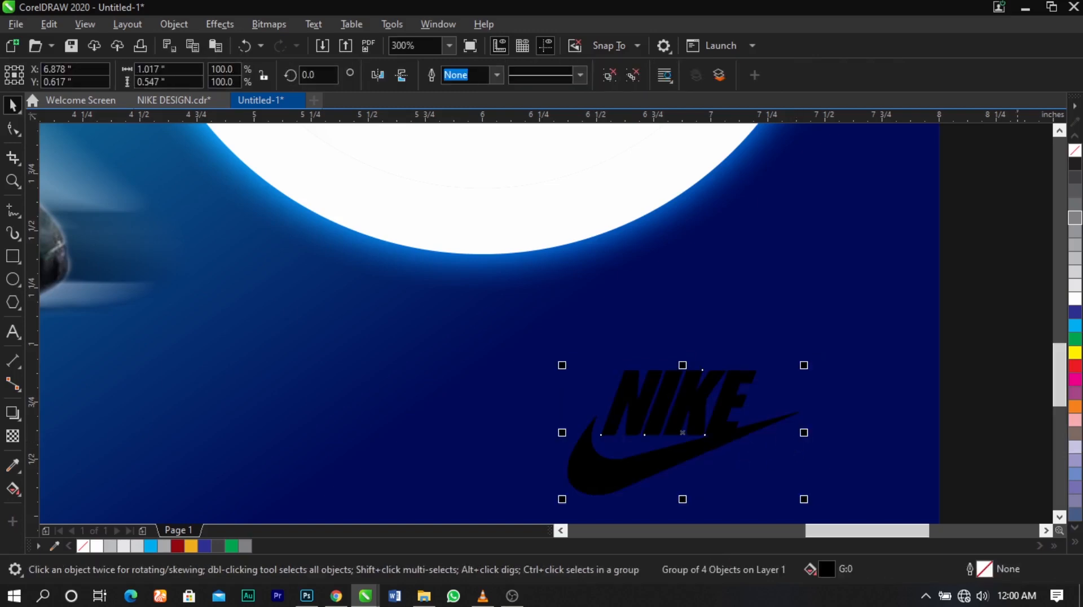
{"action": "left_click", "coordinate": [1073, 298]}
{"action": "scroll", "coordinate": [753, 356], "scroll_direction": "down", "scroll_amount": 2}
{"action": "left_click", "coordinate": [993, 408]}
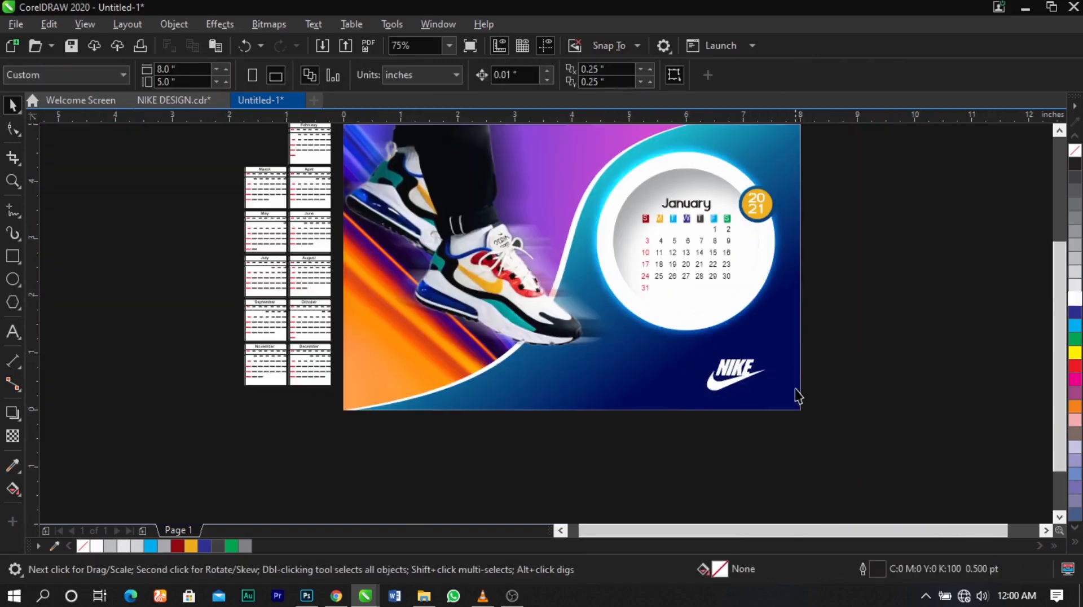
Scale the white Nike logo down about its centre to about 0.914 inches wide
{"action": "scroll", "coordinate": [783, 378], "scroll_direction": "up", "scroll_amount": 2}
{"action": "left_click", "coordinate": [634, 345]}
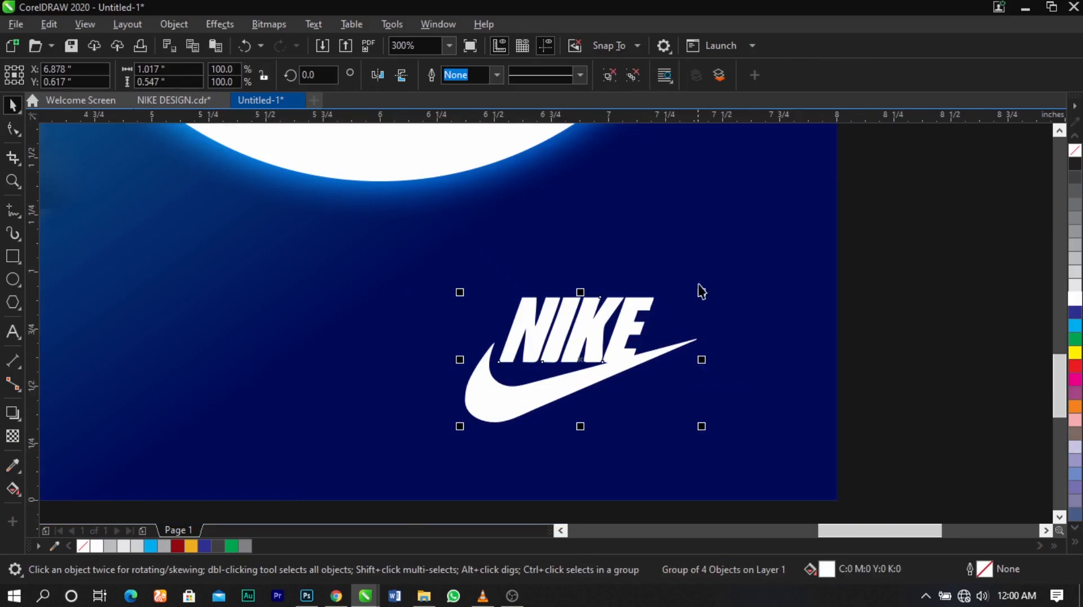
{"action": "left_click_drag", "start_coordinate": [702, 292], "coordinate": [690, 300]}
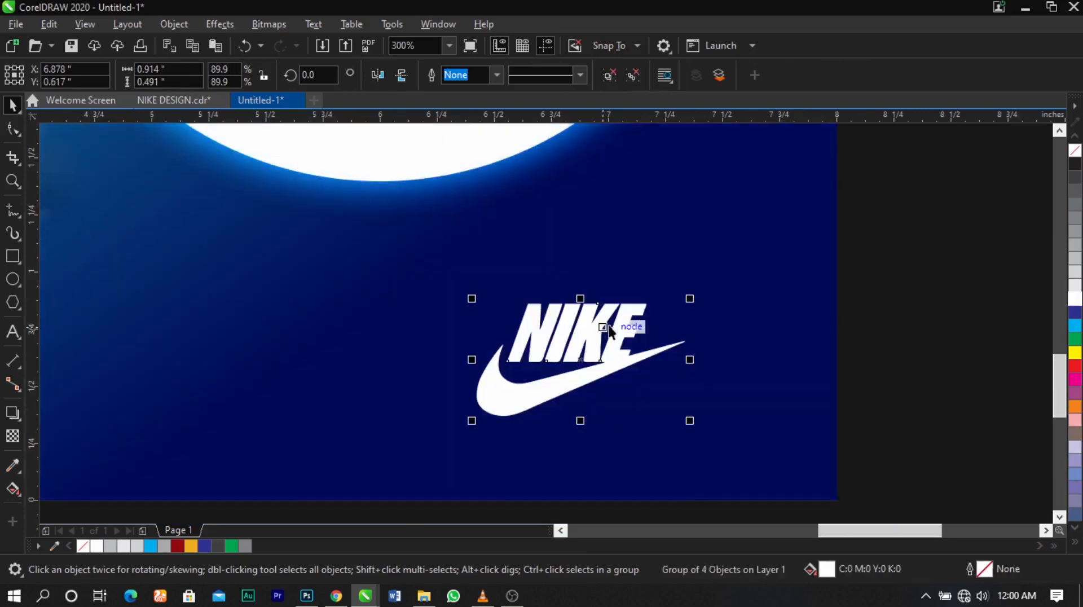
{"action": "scroll", "coordinate": [745, 326], "scroll_direction": "down", "scroll_amount": 2}
{"action": "left_click", "coordinate": [798, 403]}
Delete the February to December month calendars placed beside the page
{"action": "key", "text": "F2"}
{"action": "left_click_drag", "start_coordinate": [804, 406], "coordinate": [215, 95]}
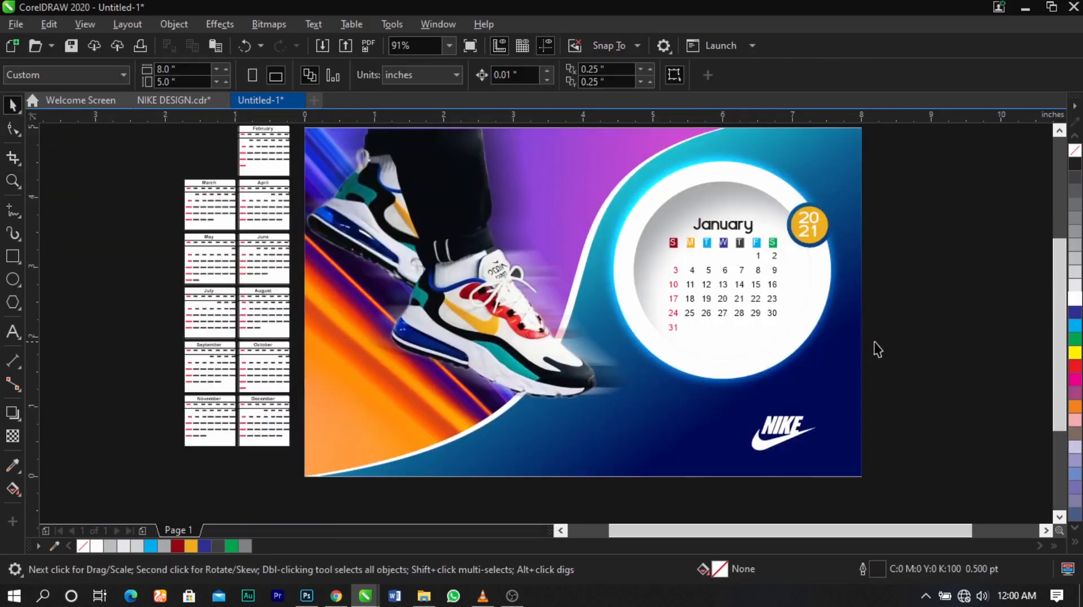
{"action": "left_click_drag", "start_coordinate": [125, 503], "coordinate": [339, 54]}
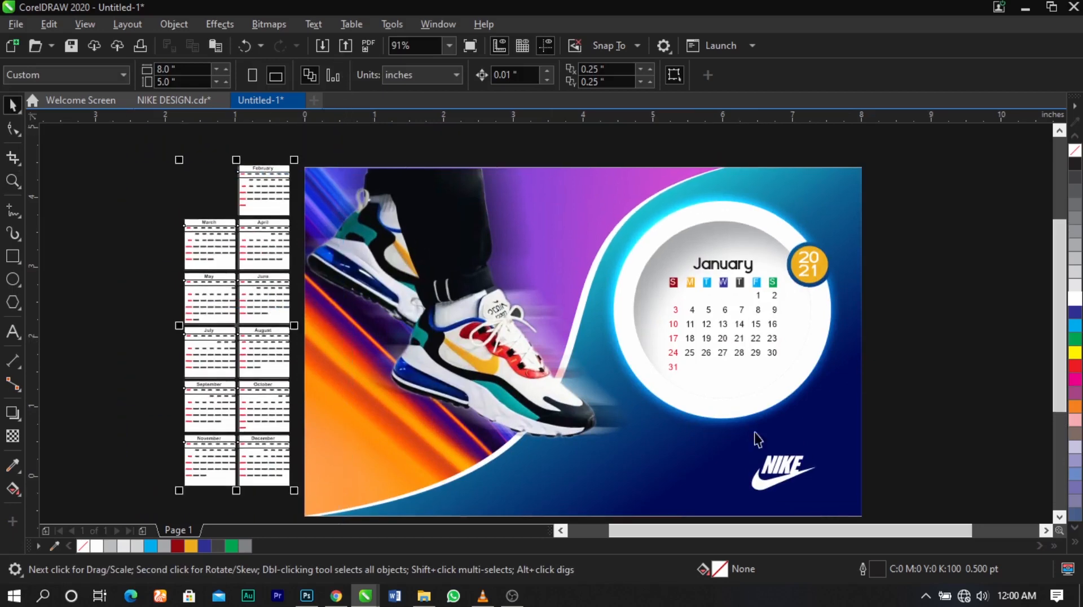
{"action": "key", "text": "Delete"}
{"action": "left_click_drag", "start_coordinate": [250, 332], "coordinate": [901, 505]}
{"action": "left_click_drag", "start_coordinate": [370, 326], "coordinate": [963, 464]}
{"action": "key", "text": "space"}
{"action": "scroll", "coordinate": [527, 347], "scroll_direction": "down", "scroll_amount": 2}
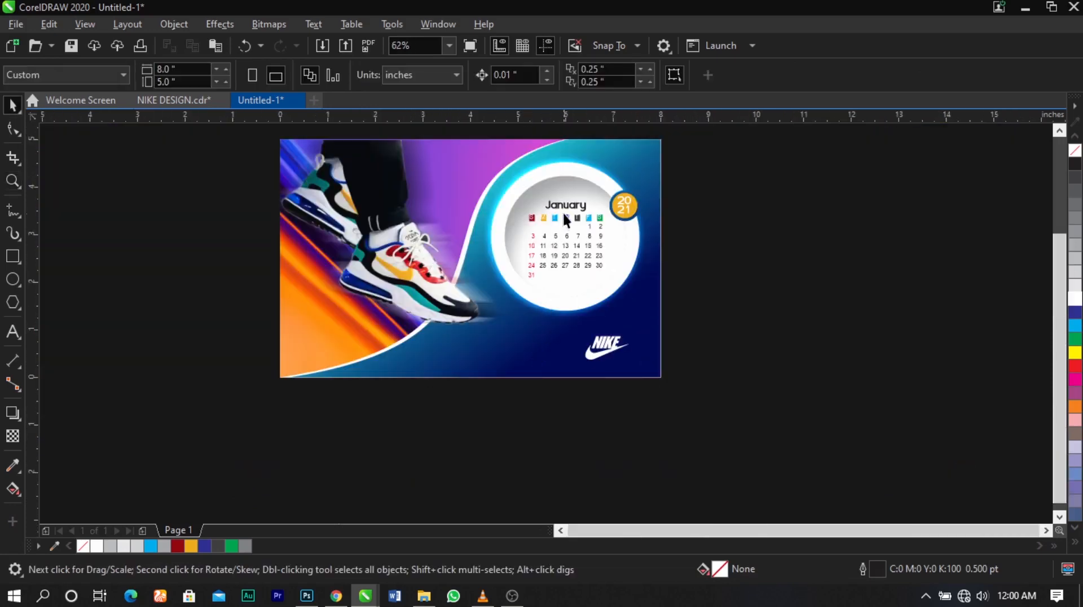
Duplicate the January heading into the area beside the Nike logo and replace the copy's text with "Find your" above "Greatness"
{"action": "left_click_drag", "start_coordinate": [565, 205], "coordinate": [536, 343]}
{"action": "right_click", "coordinate": [536, 342]}
{"action": "scroll", "coordinate": [572, 350], "scroll_direction": "up", "scroll_amount": 2}
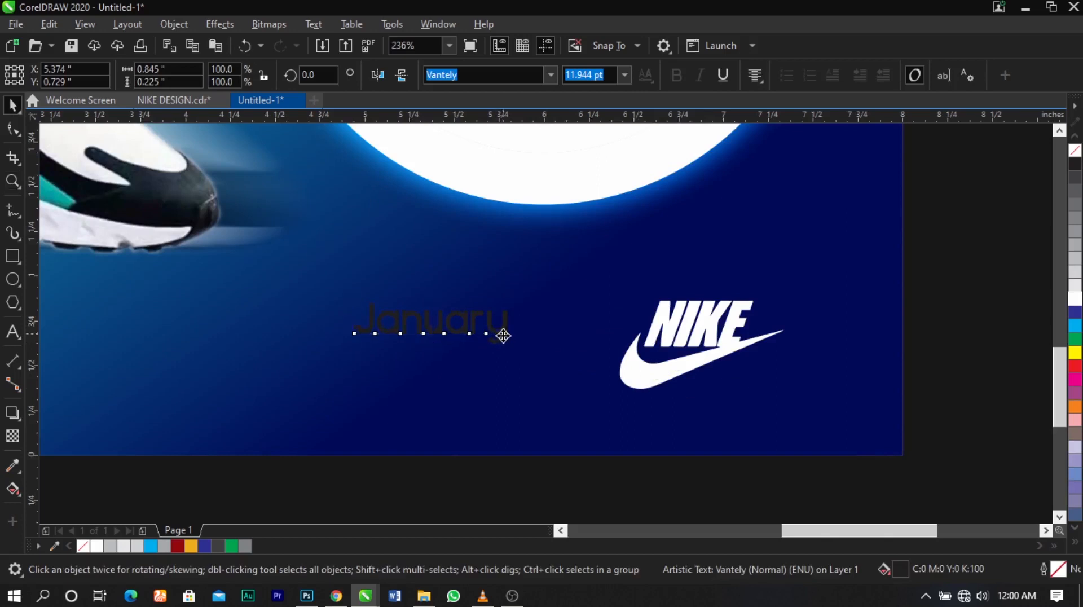
{"action": "double_click", "coordinate": [502, 337]}
{"action": "key", "text": "ctrl+a"}
{"action": "type", "text": "F"}
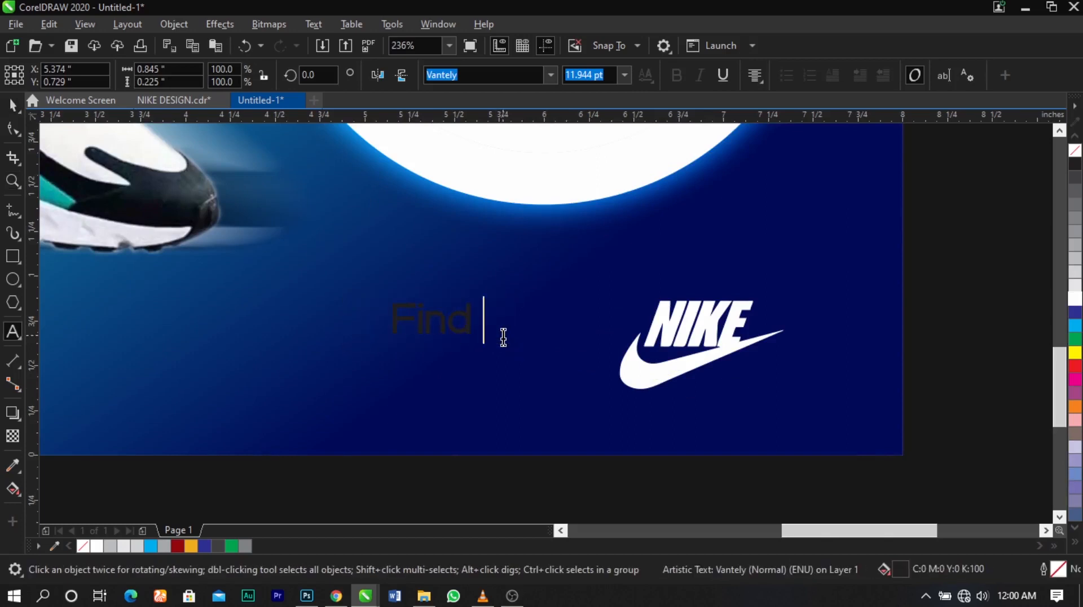
{"action": "type", "text": "ind your"}
{"action": "key", "text": "Return"}
{"action": "type", "text": "G"}
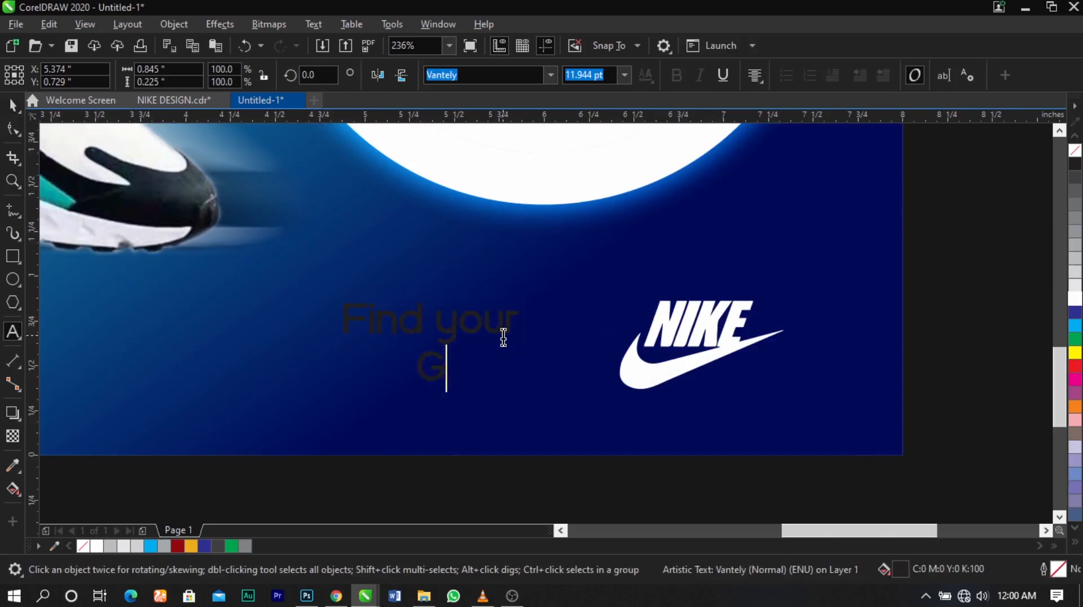
{"action": "type", "text": "reatness"}
{"action": "key", "text": "ctrl+space"}
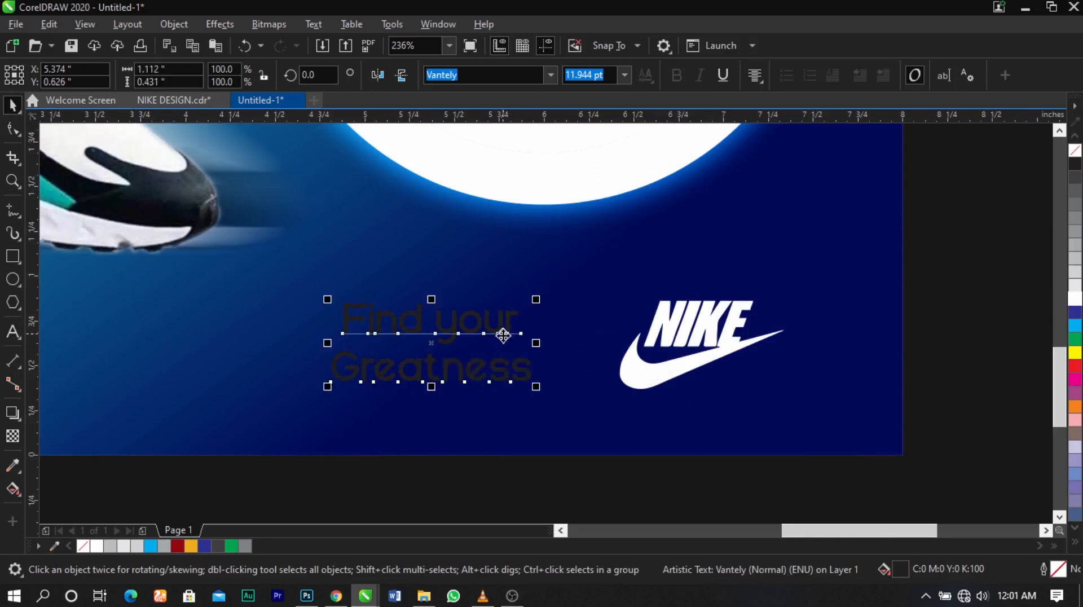
Fill the "Find your Greatness" slogan with white
{"action": "key", "text": "F2"}
{"action": "left_click_drag", "start_coordinate": [192, 191], "coordinate": [781, 426]}
{"action": "left_click", "coordinate": [1076, 301]}
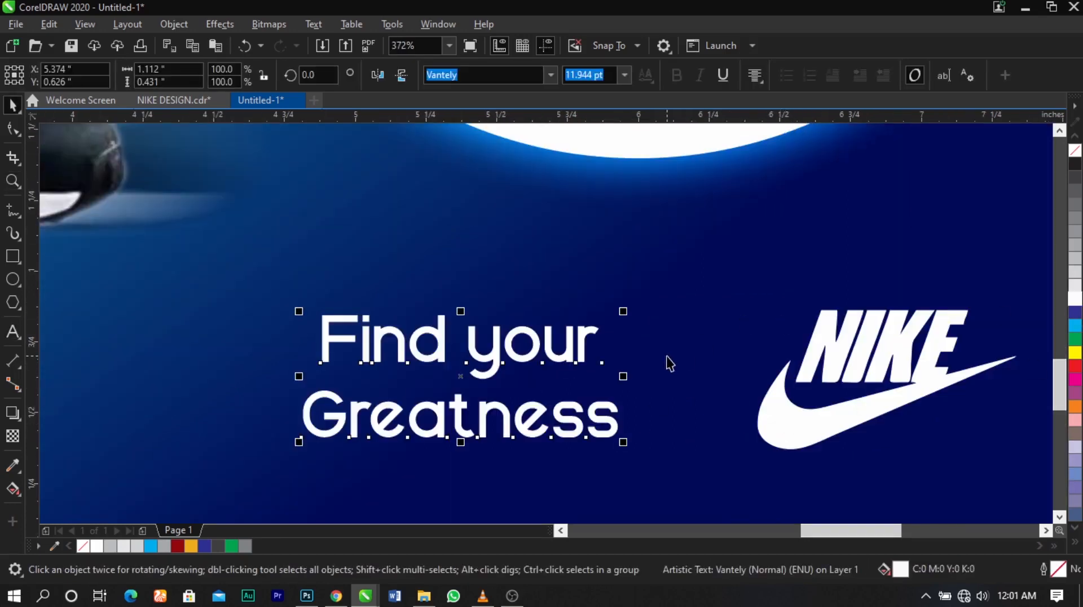
Break the slogan apart into separate words and move "your" slightly away from "Find"
{"action": "key", "text": "ctrl+k"}
{"action": "key", "text": "ctrl+k"}
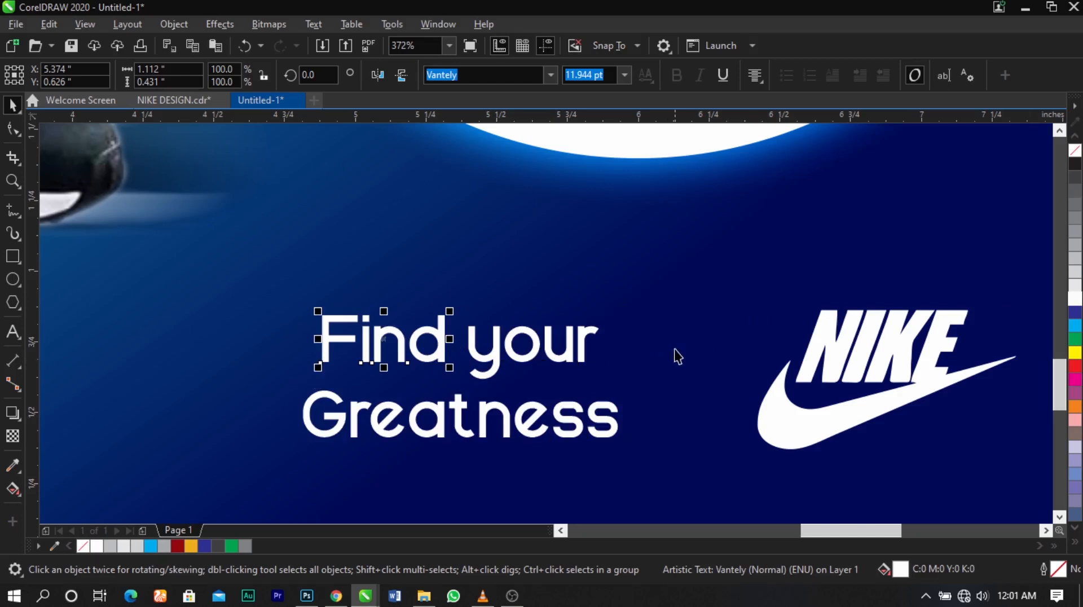
{"action": "left_click", "coordinate": [566, 360]}
{"action": "left_click_drag", "start_coordinate": [568, 359], "coordinate": [591, 371]}
{"action": "key", "text": "z"}
{"action": "left_click_drag", "start_coordinate": [193, 243], "coordinate": [696, 472]}
{"action": "key", "text": "space"}
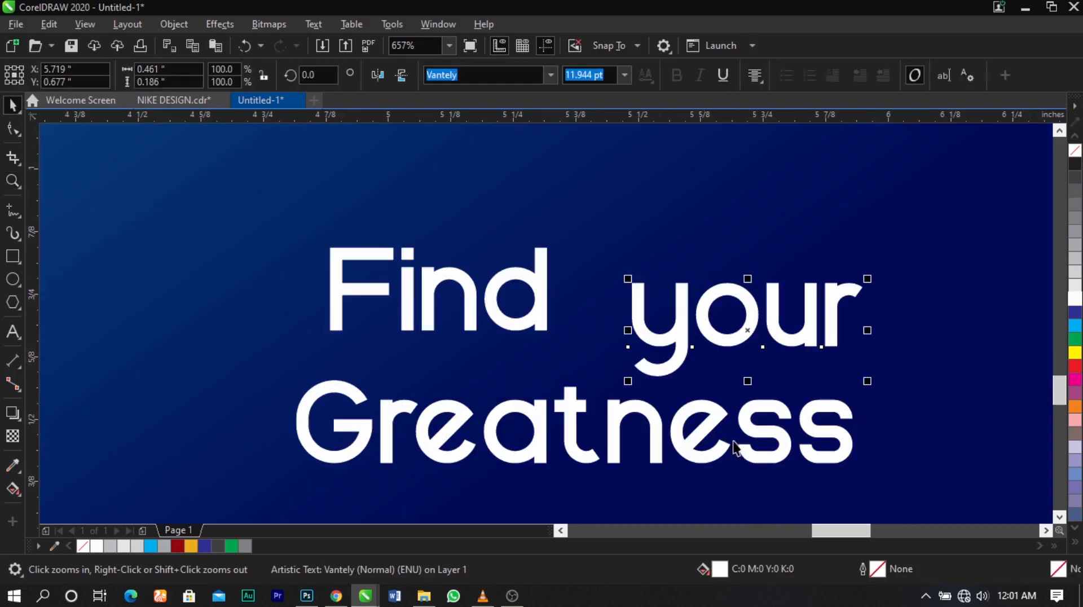
Remove the G from "Greatness" and paste it as a separate text object beside "Find"
{"action": "double_click", "coordinate": [697, 427]}
{"action": "left_click", "coordinate": [369, 422]}
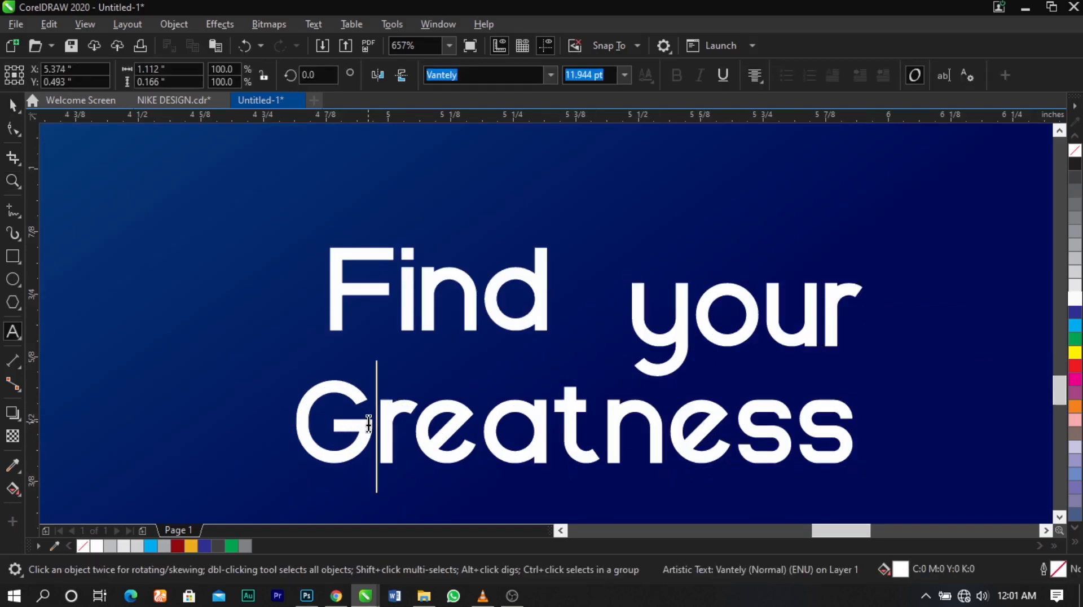
{"action": "left_click", "coordinate": [305, 424], "text": "shift"}
{"action": "key", "text": "ctrl+c"}
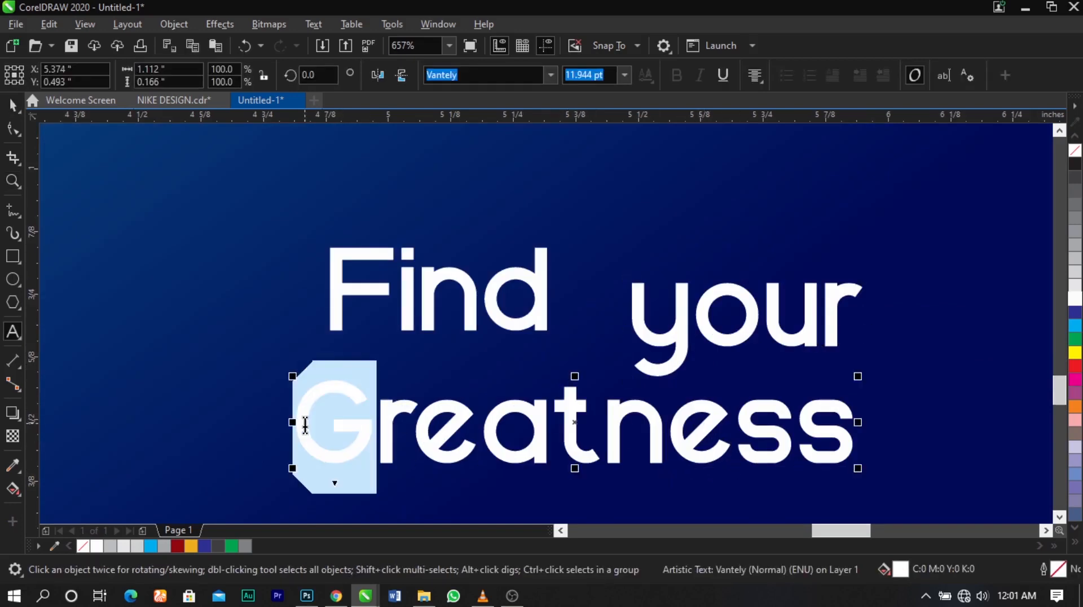
{"action": "key", "text": "Delete"}
{"action": "left_click", "coordinate": [231, 342]}
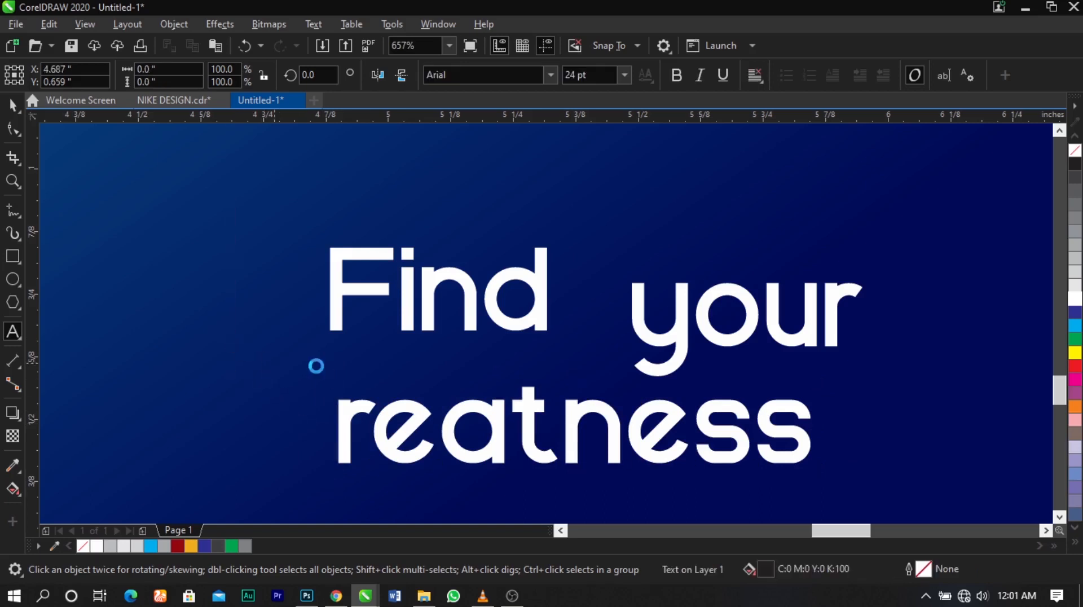
{"action": "key", "text": "ctrl+v"}
{"action": "key", "text": "ctrl+space"}
Enlarge the separate G to about 17 pt below "Find" and place "reatness" directly against it
{"action": "left_click_drag", "start_coordinate": [421, 429], "coordinate": [671, 424]}
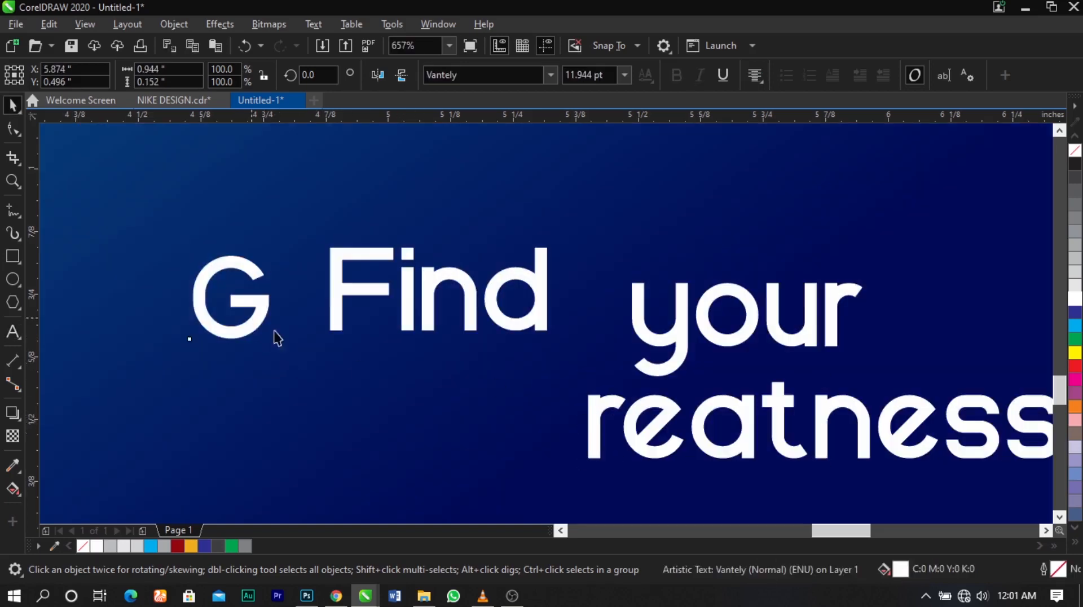
{"action": "left_click_drag", "start_coordinate": [265, 334], "coordinate": [444, 489]}
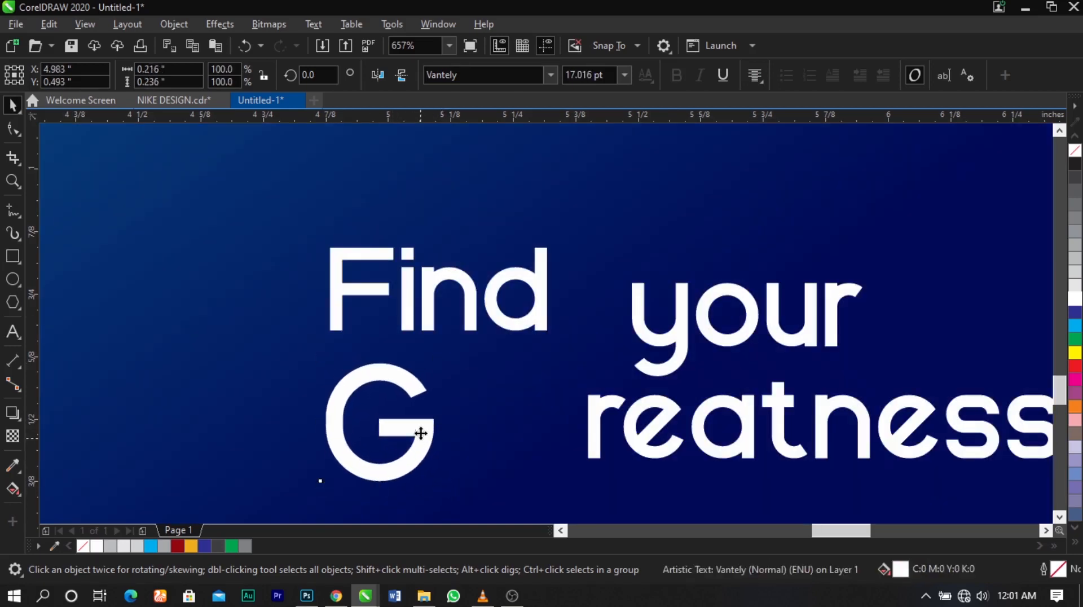
{"action": "left_click_drag", "start_coordinate": [420, 432], "coordinate": [421, 425]}
{"action": "left_click_drag", "start_coordinate": [590, 428], "coordinate": [447, 432]}
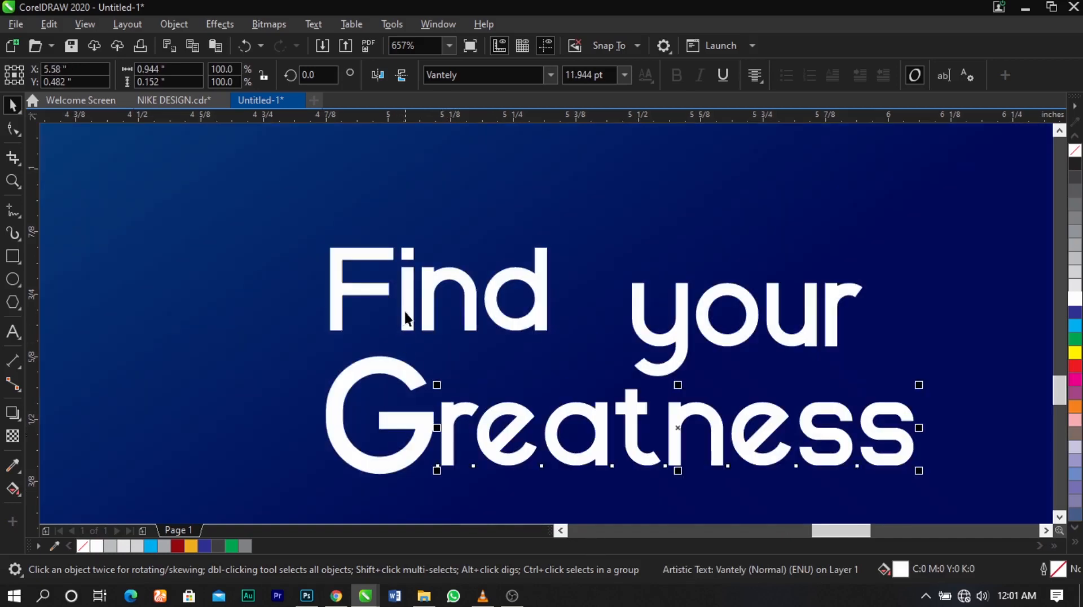
Place "Find" overlapping the top of the G at about 12.6 pt and convert it to curves
{"action": "left_click_drag", "start_coordinate": [404, 311], "coordinate": [454, 370]}
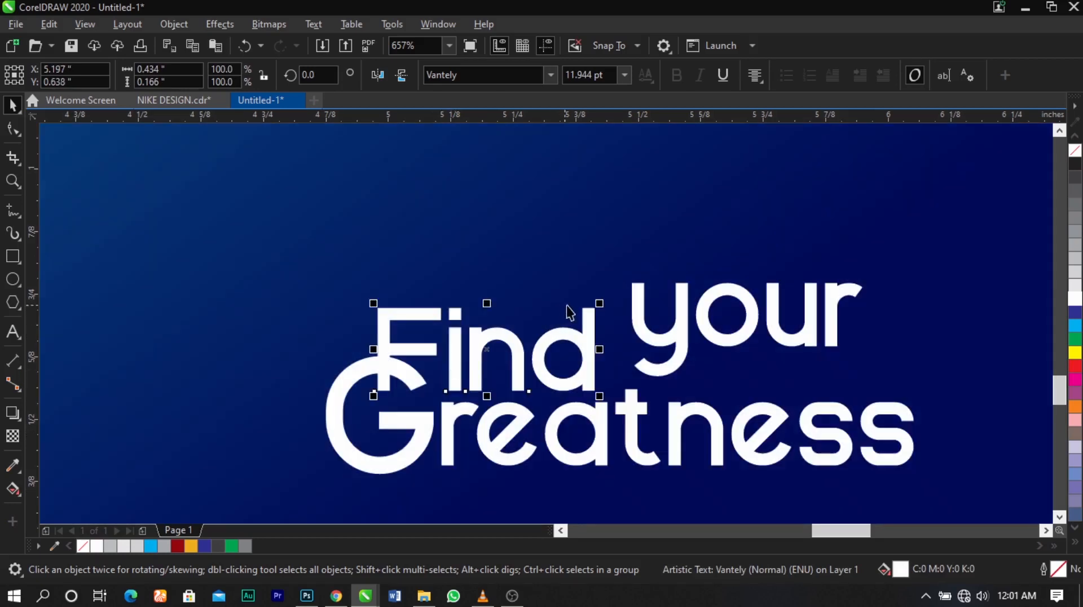
{"action": "left_click_drag", "start_coordinate": [598, 297], "coordinate": [610, 293]}
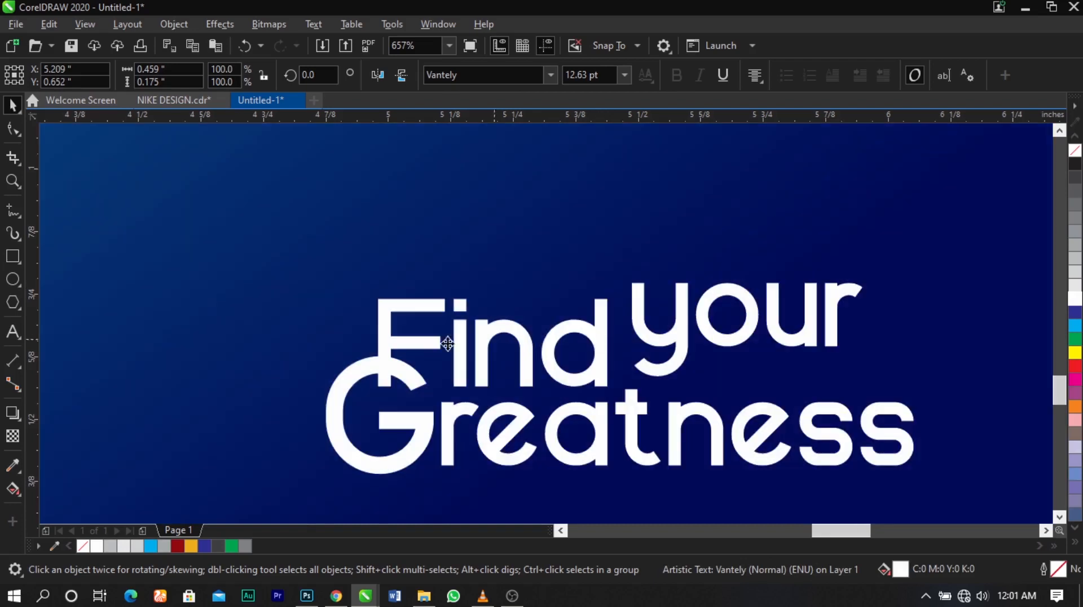
{"action": "key", "text": "F2"}
{"action": "left_click_drag", "start_coordinate": [225, 295], "coordinate": [719, 486]}
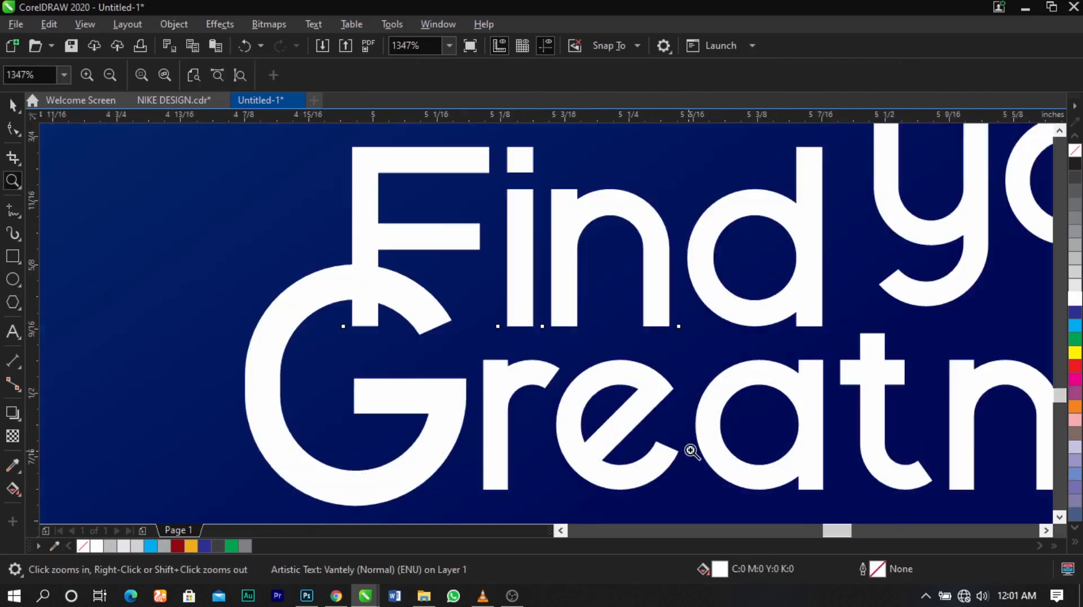
{"action": "right_click", "coordinate": [576, 241]}
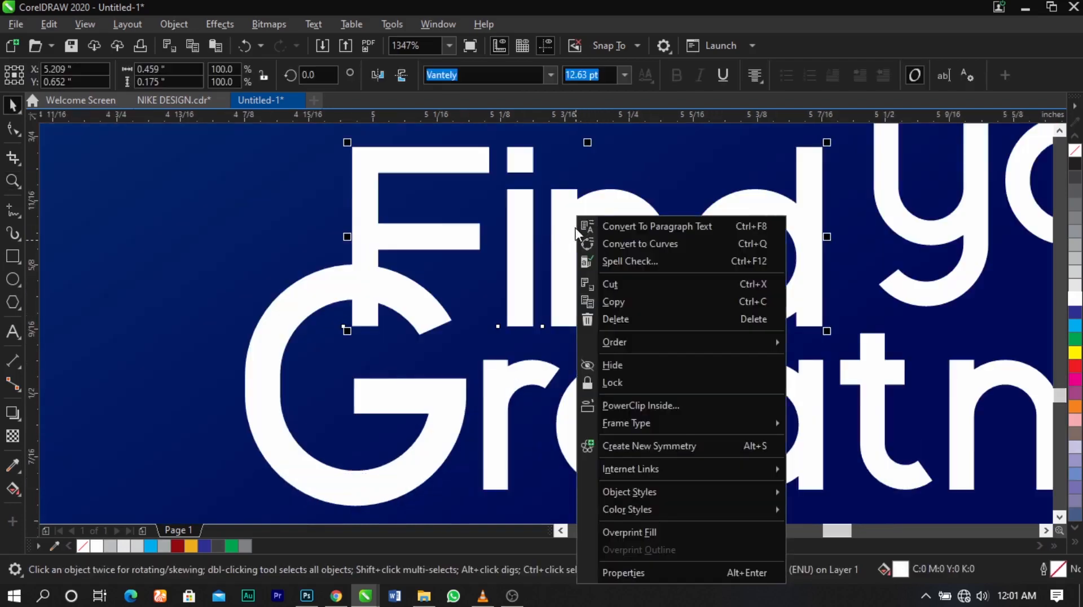
{"action": "left_click", "coordinate": [601, 243]}
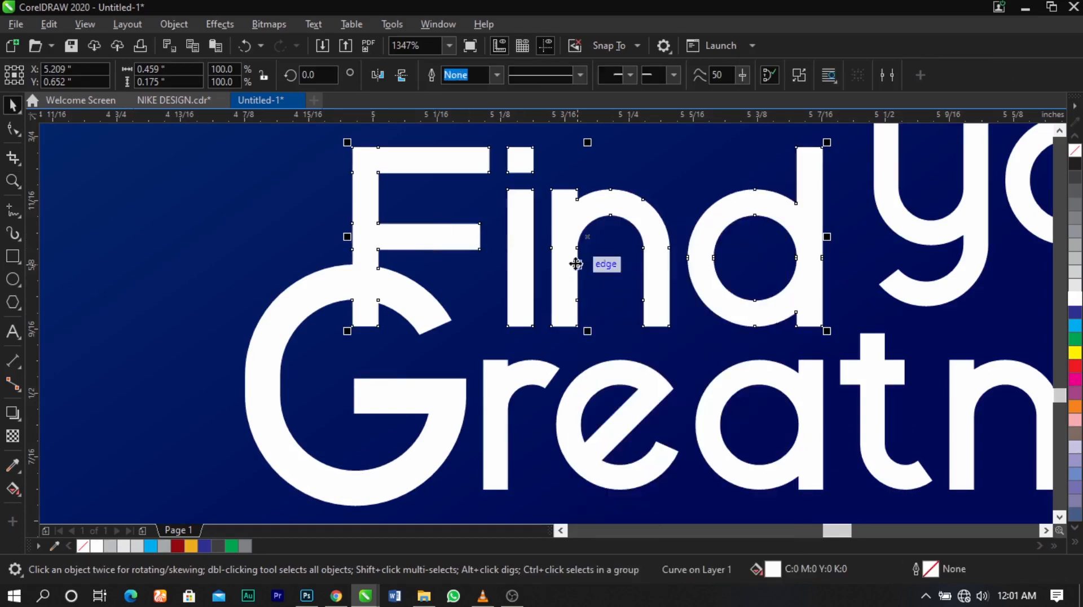
Extend the bottom nodes of the F's stem down to the crossbar of the G with the Shape tool
{"action": "scroll", "coordinate": [517, 242], "scroll_direction": "down", "scroll_amount": 3}
{"action": "scroll", "coordinate": [517, 242], "scroll_direction": "up", "scroll_amount": 5}
{"action": "key", "text": "F10"}
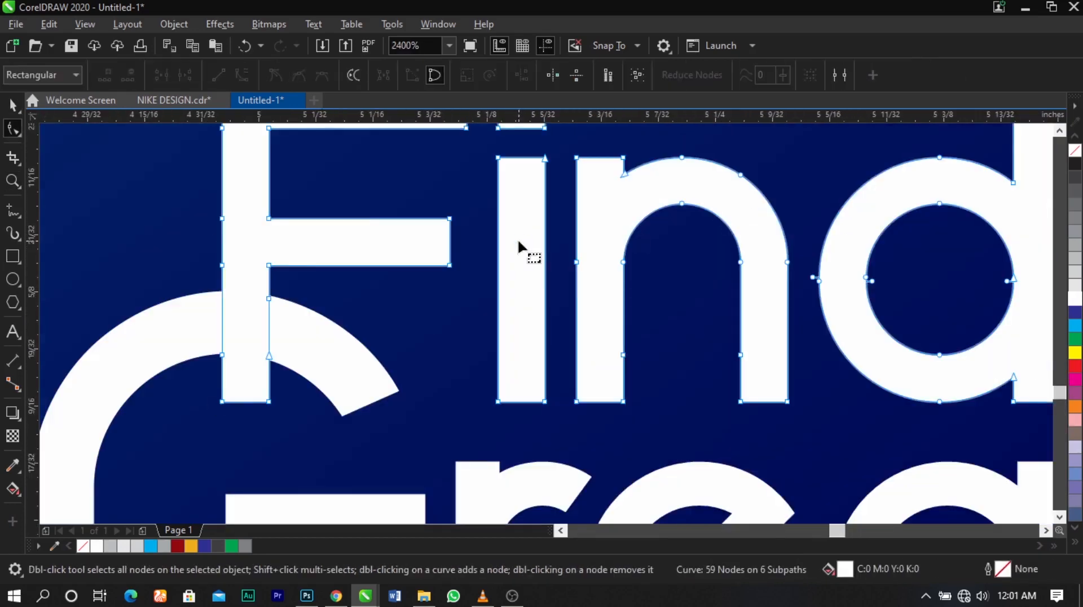
{"action": "scroll", "coordinate": [518, 242], "scroll_direction": "down", "scroll_amount": 2}
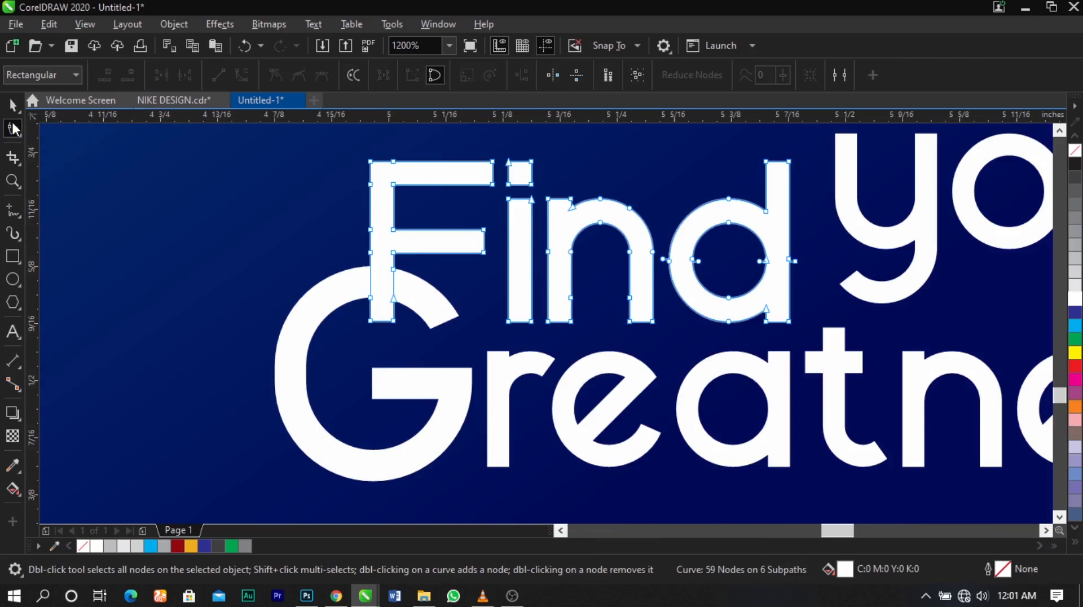
{"action": "key", "text": "space"}
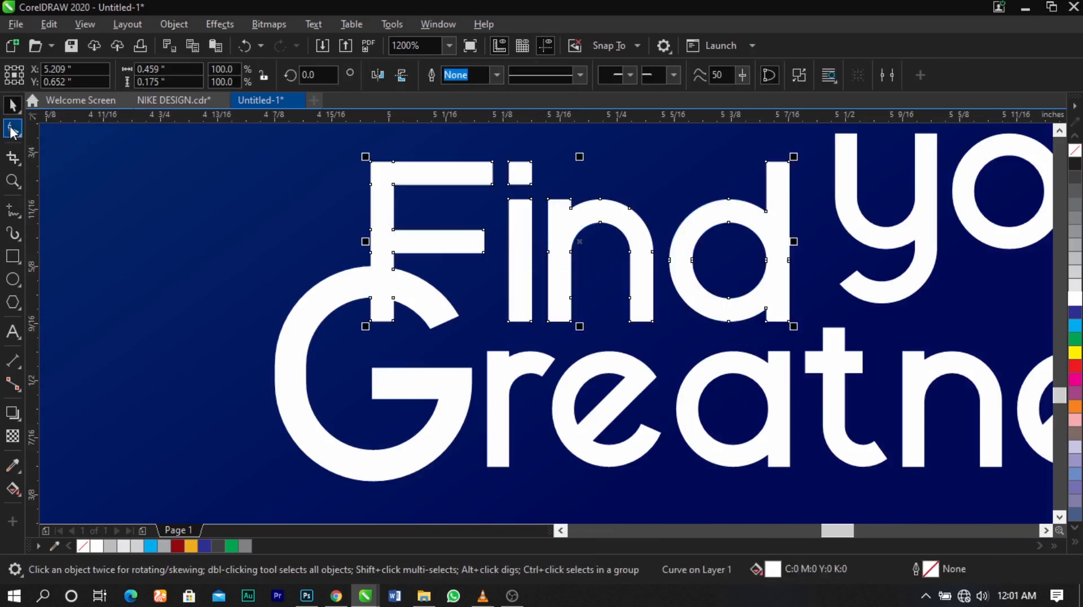
{"action": "left_click", "coordinate": [12, 130]}
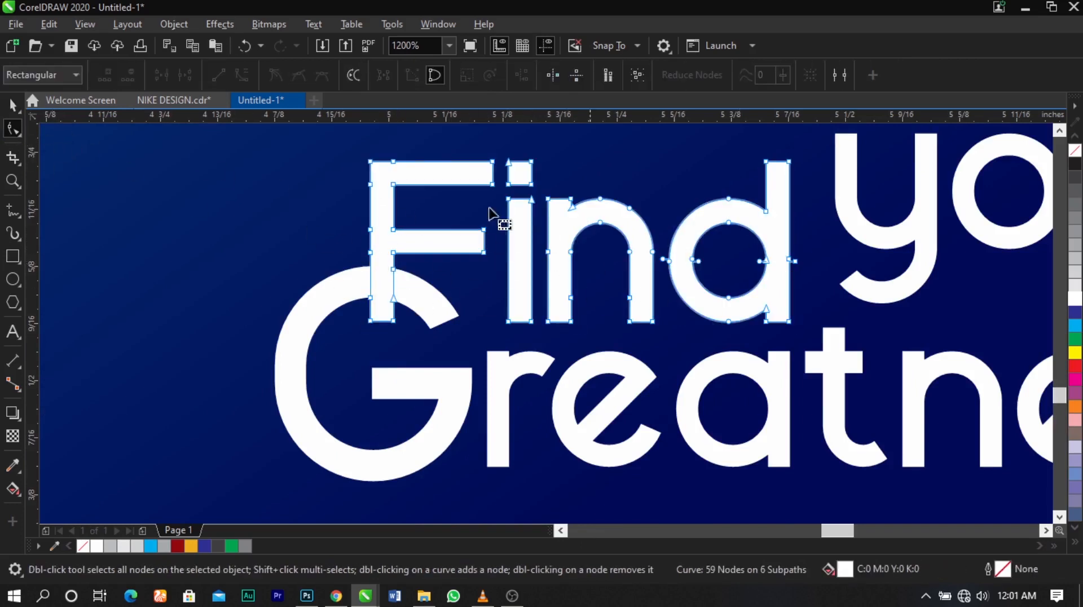
{"action": "scroll", "coordinate": [359, 325], "scroll_direction": "up", "scroll_amount": 2}
{"action": "left_click_drag", "start_coordinate": [364, 317], "coordinate": [433, 429]}
{"action": "key", "text": "space"}
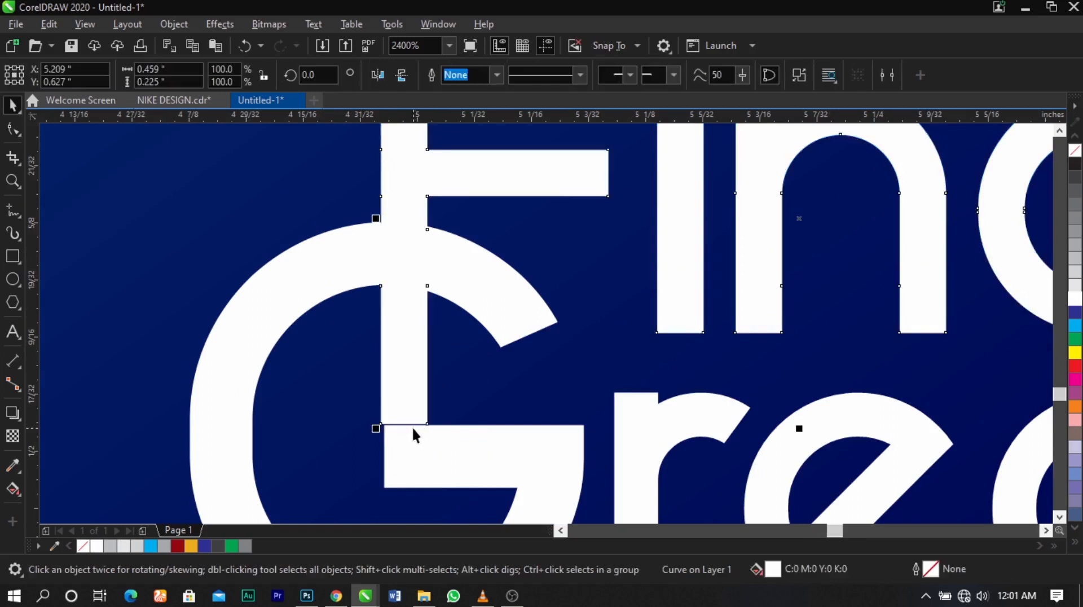
Nudge the "Find" curve so the F's stem lines up with the inner end of the G's crossbar
{"action": "scroll", "coordinate": [411, 426], "scroll_direction": "up", "scroll_amount": 4}
{"action": "mouse_move", "coordinate": [405, 375]}
{"action": "left_mouse_down"}
{"action": "mouse_move", "coordinate": [382, 387]}
{"action": "mouse_move", "coordinate": [391, 388]}
{"action": "left_mouse_up"}
{"action": "scroll", "coordinate": [390, 394], "scroll_direction": "up", "scroll_amount": 2}
{"action": "scroll", "coordinate": [391, 292], "scroll_direction": "down", "scroll_amount": 2}
{"action": "scroll", "coordinate": [391, 291], "scroll_direction": "down", "scroll_amount": 8}
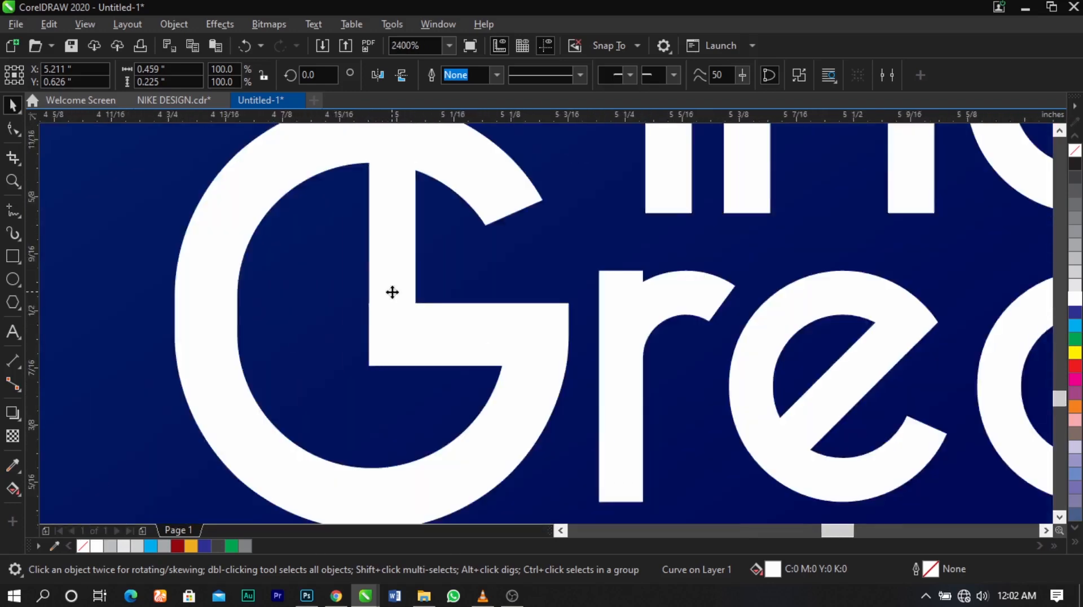
Shrink "your" to about 8 pt and place it directly after "Find", above "Greatness"
{"action": "key", "text": "z"}
{"action": "left_click_drag", "start_coordinate": [271, 164], "coordinate": [968, 344]}
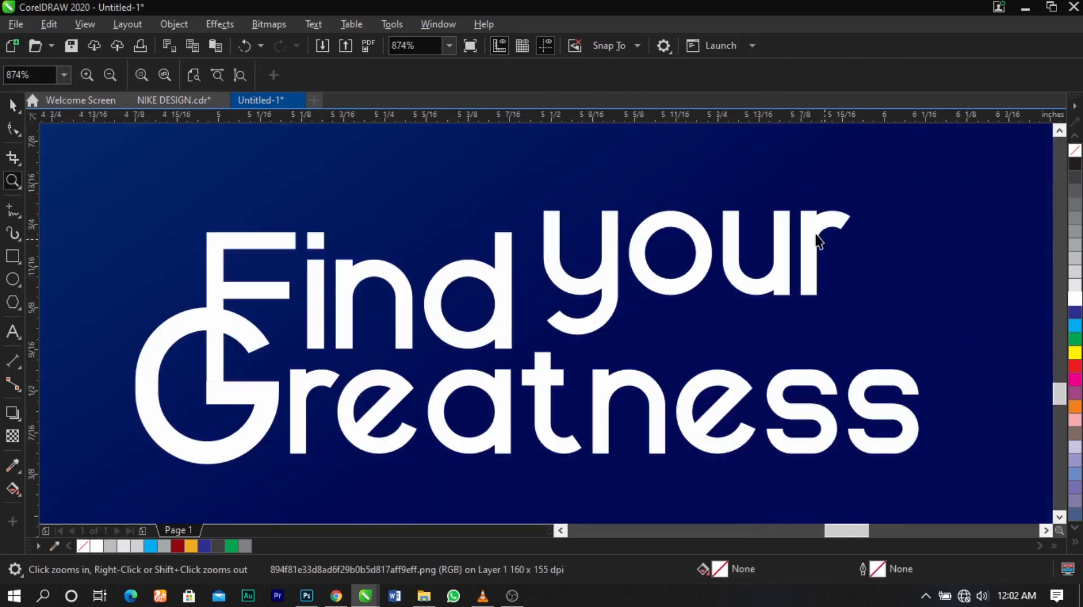
{"action": "key", "text": "space"}
{"action": "left_click", "coordinate": [815, 239]}
{"action": "left_click_drag", "start_coordinate": [853, 206], "coordinate": [743, 253]}
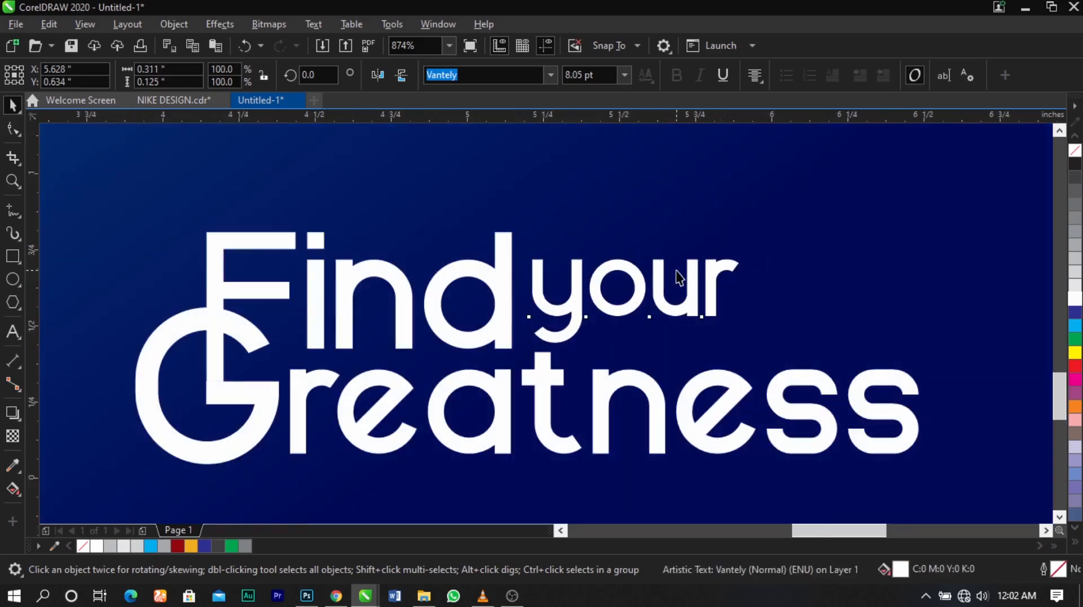
Group the four slogan pieces, enlarge the group to about 1.38 inches wide and move it farther away from the Nike logo
{"action": "scroll", "coordinate": [675, 270], "scroll_direction": "down", "scroll_amount": 4}
{"action": "left_click_drag", "start_coordinate": [828, 220], "coordinate": [508, 338]}
{"action": "key", "text": "ctrl+g"}
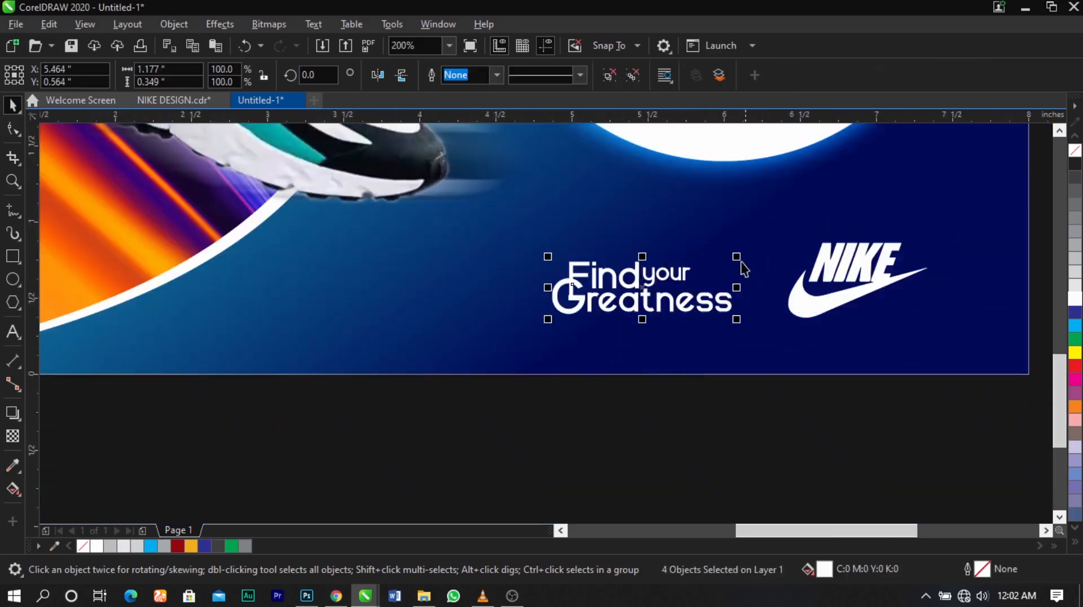
{"action": "left_click_drag", "start_coordinate": [743, 254], "coordinate": [754, 250]}
{"action": "key", "text": "F2"}
{"action": "left_click_drag", "start_coordinate": [405, 201], "coordinate": [1003, 381]}
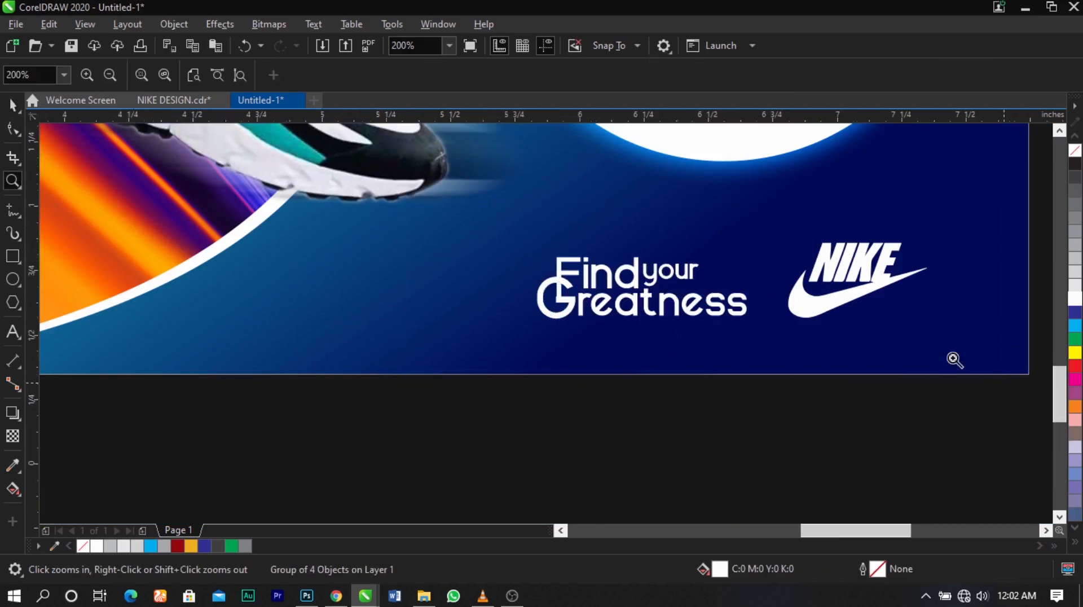
{"action": "left_click_drag", "start_coordinate": [569, 344], "coordinate": [503, 329]}
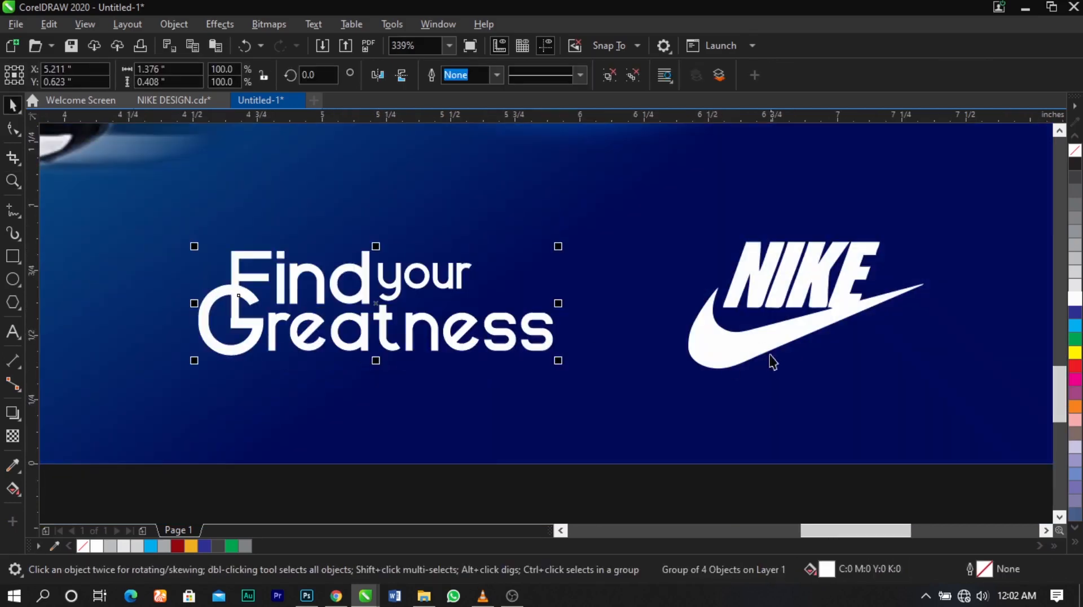
Enlarge the slogan group slightly, then move the Nike logo closer to it and shrink the logo to about 0.87 by 0.47 inches
{"action": "left_click", "coordinate": [765, 343]}
{"action": "left_click", "coordinate": [544, 353]}
{"action": "mouse_move", "coordinate": [558, 363]}
{"action": "left_mouse_down"}
{"action": "mouse_move", "coordinate": [573, 374]}
{"action": "mouse_move", "coordinate": [567, 353]}
{"action": "left_mouse_up"}
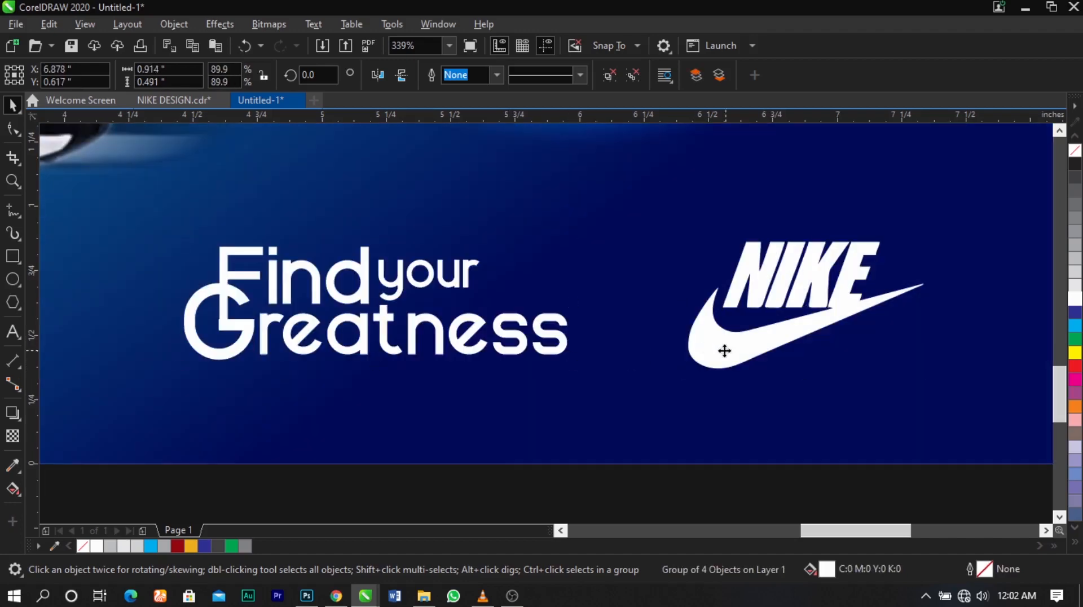
{"action": "left_click_drag", "start_coordinate": [722, 350], "coordinate": [711, 352]}
{"action": "left_click_drag", "start_coordinate": [916, 238], "coordinate": [910, 242]}
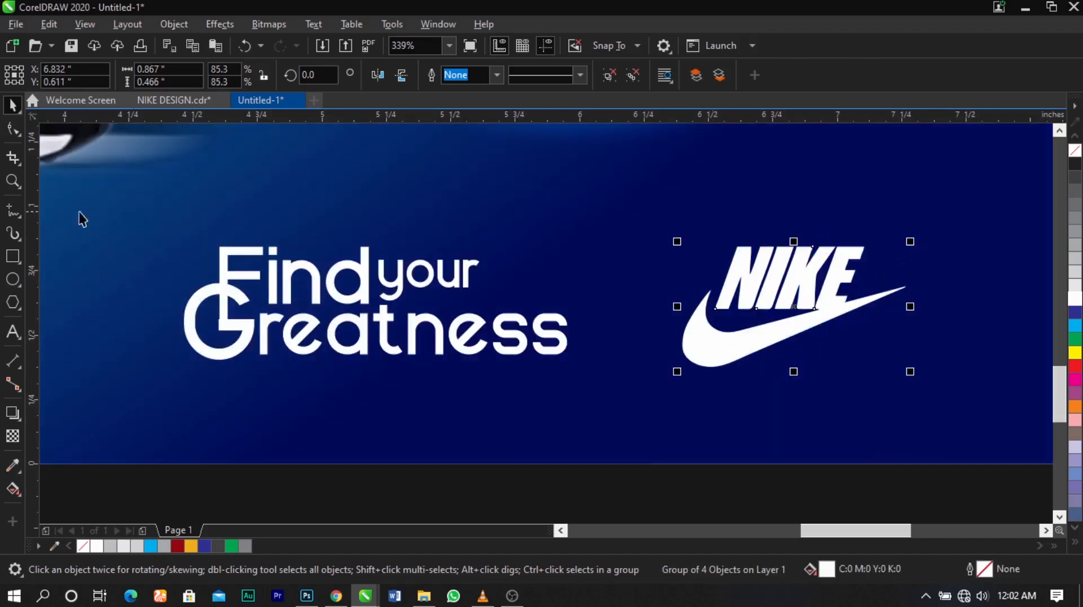
Draw a white vertical divider line about 0.44 inches tall midway between the slogan and the Nike logo
{"action": "left_click", "coordinate": [12, 211]}
{"action": "left_click", "coordinate": [611, 248]}
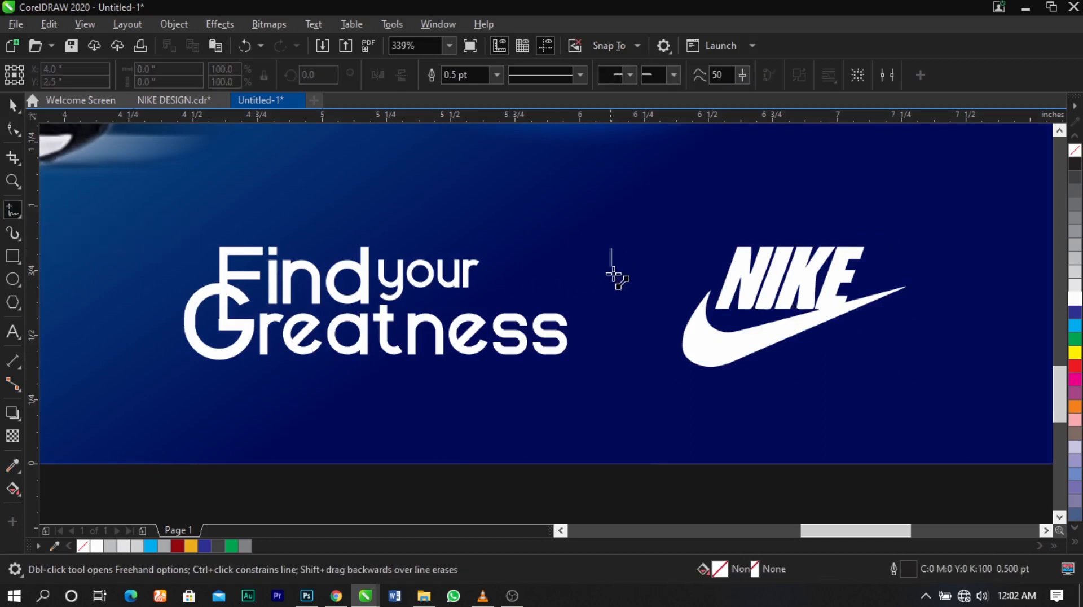
{"action": "left_click", "coordinate": [616, 362], "text": "ctrl"}
{"action": "key", "text": "space"}
{"action": "left_click_drag", "start_coordinate": [611, 305], "coordinate": [623, 306]}
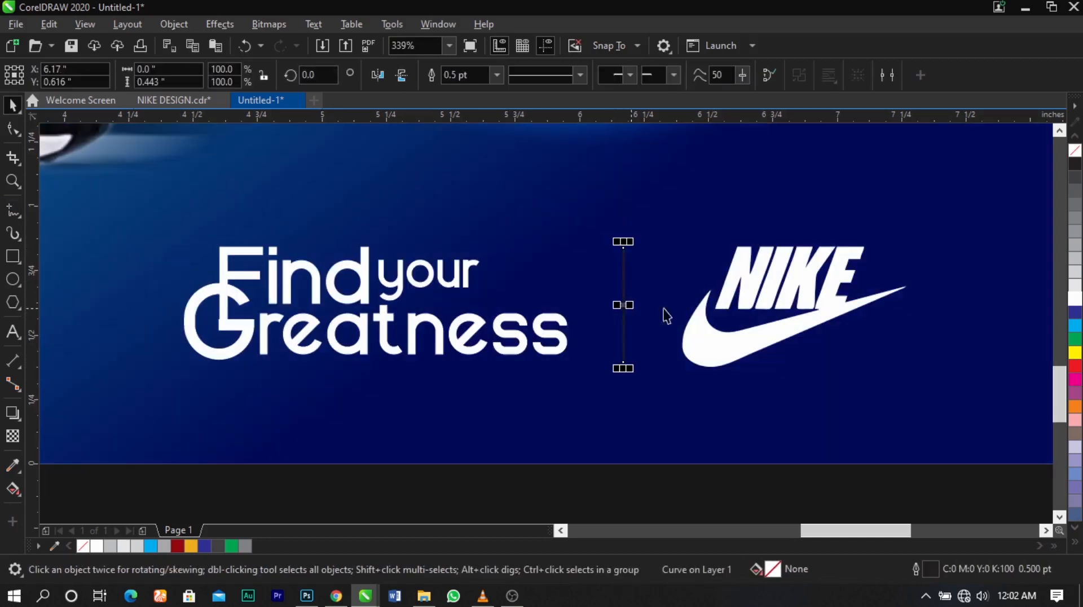
Scale the slogan, divider and Nike logo down together slightly, and preview the whole page in full screen
{"action": "scroll", "coordinate": [620, 339], "scroll_direction": "down", "scroll_amount": 5}
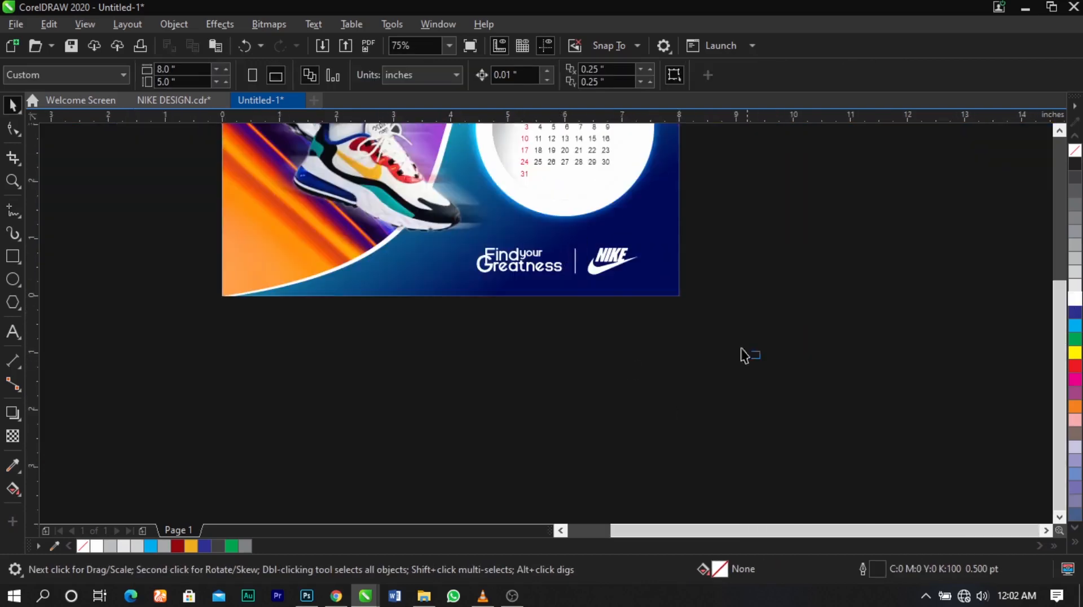
{"action": "left_click_drag", "start_coordinate": [750, 358], "coordinate": [465, 217]}
{"action": "scroll", "coordinate": [633, 247], "scroll_direction": "up", "scroll_amount": 4}
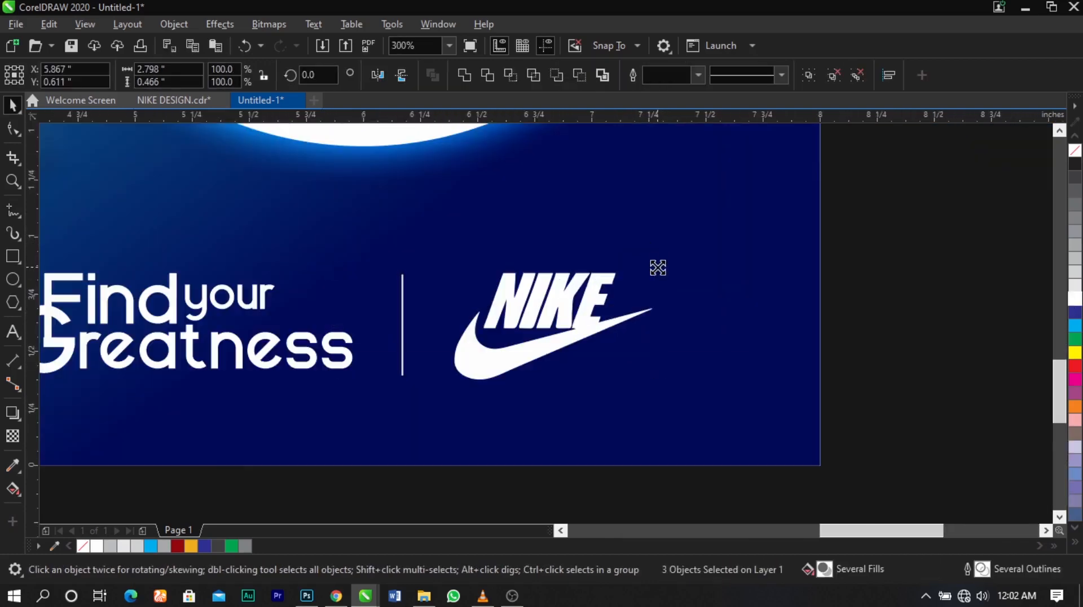
{"action": "left_click_drag", "start_coordinate": [658, 267], "coordinate": [657, 274]}
{"action": "key", "text": "F4"}
{"action": "left_click", "coordinate": [918, 310]}
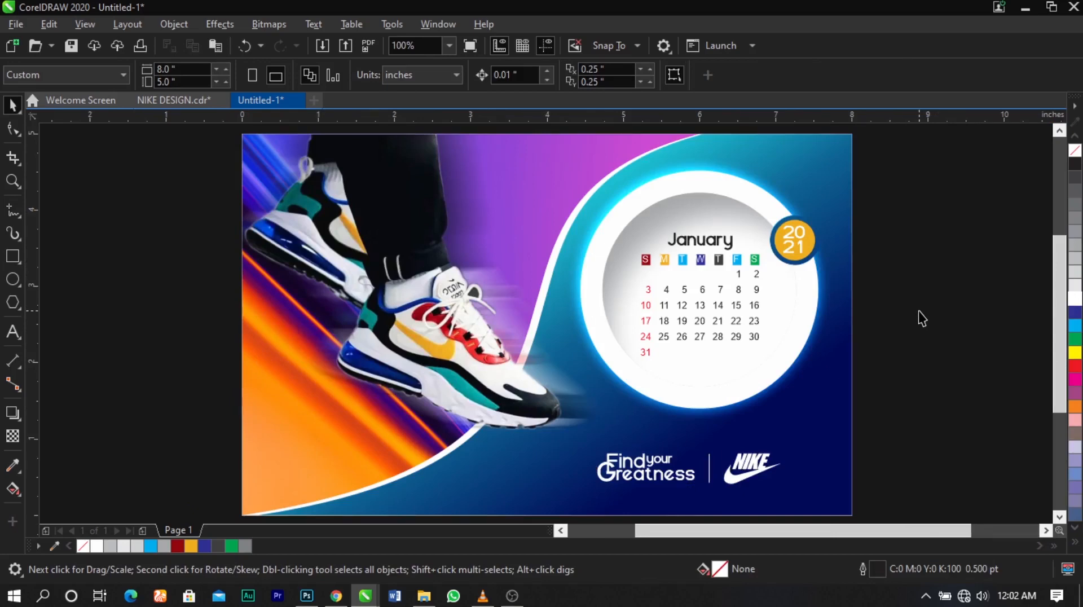
{"action": "key", "text": "F9"}
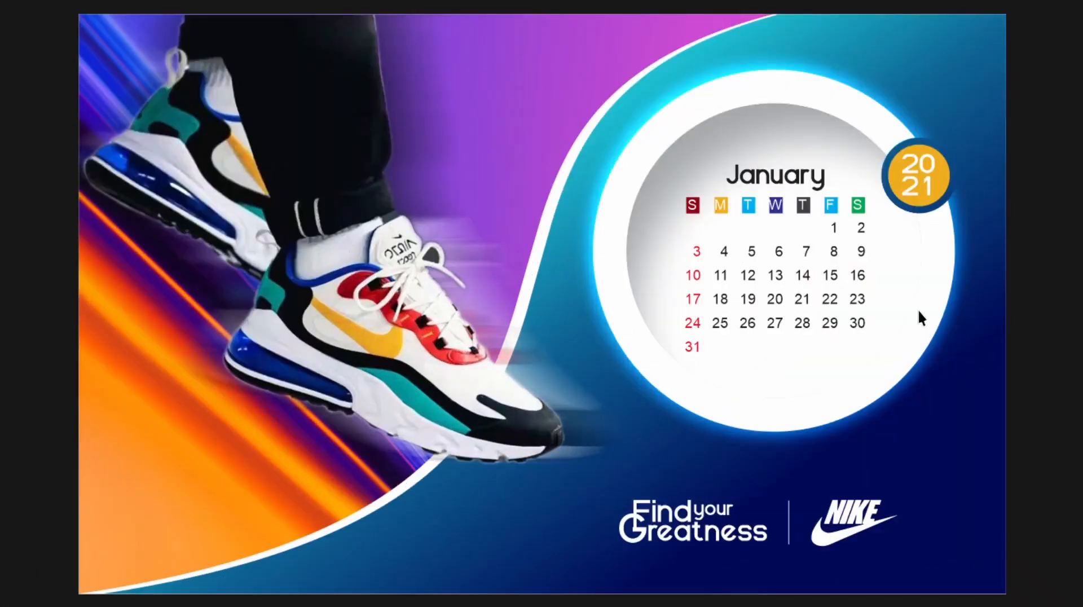